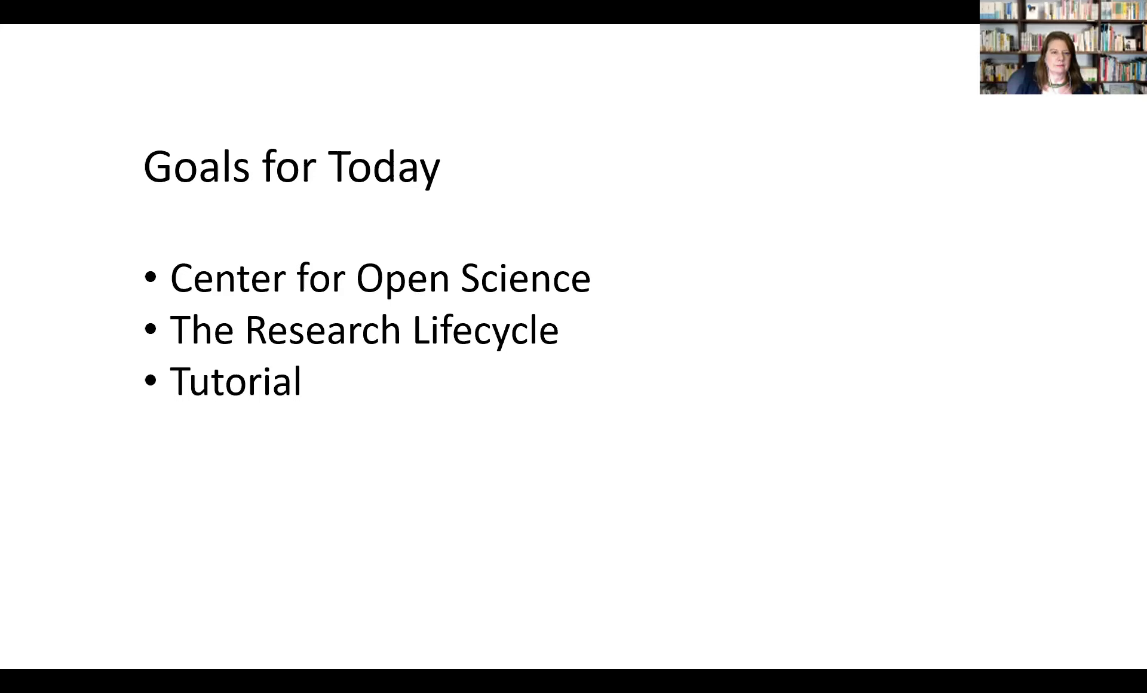
Advance the PowerPoint deck past Goals for Today to the Center for Open Science slide
key(Right)
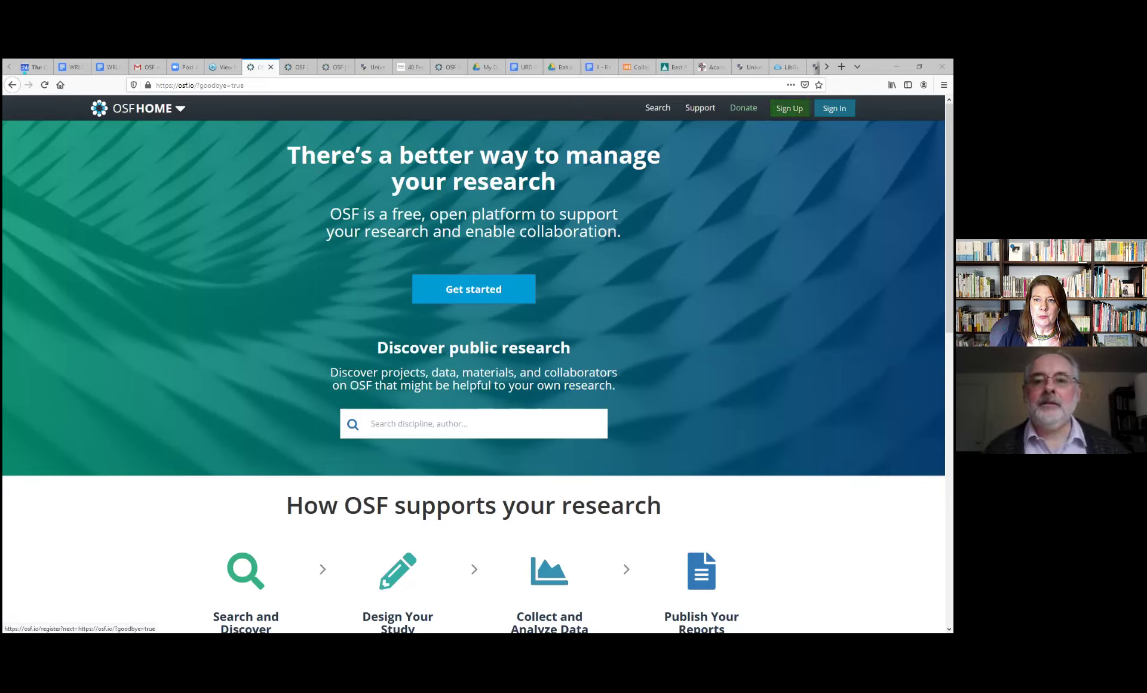
Go to OSF's 'Create a free account' registration page from the top navigation's Sign Up
click(789, 108)
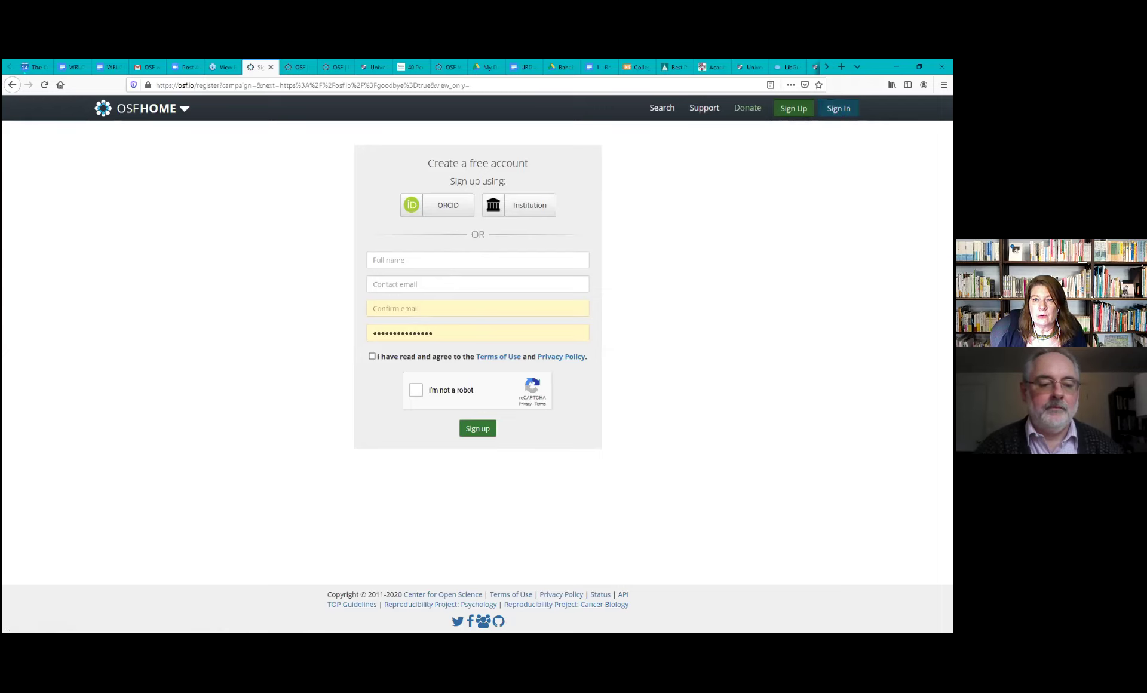
Sign in to OSF with the account email and password, declining Firefox's offer to save the login
click(838, 108)
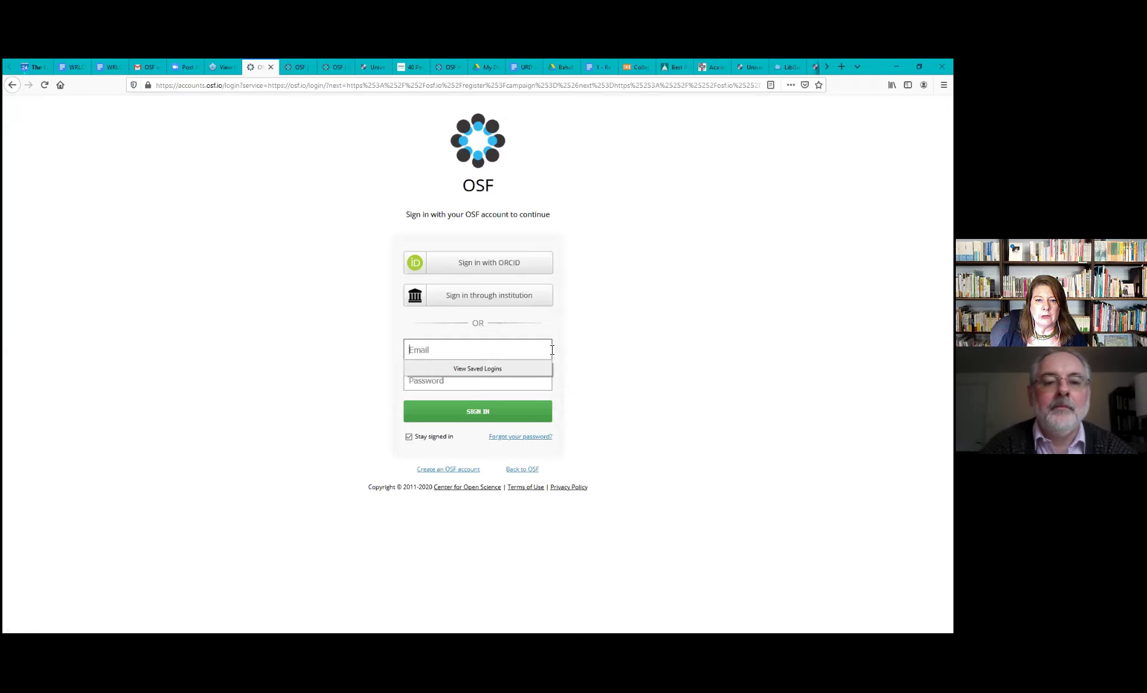
click(538, 351)
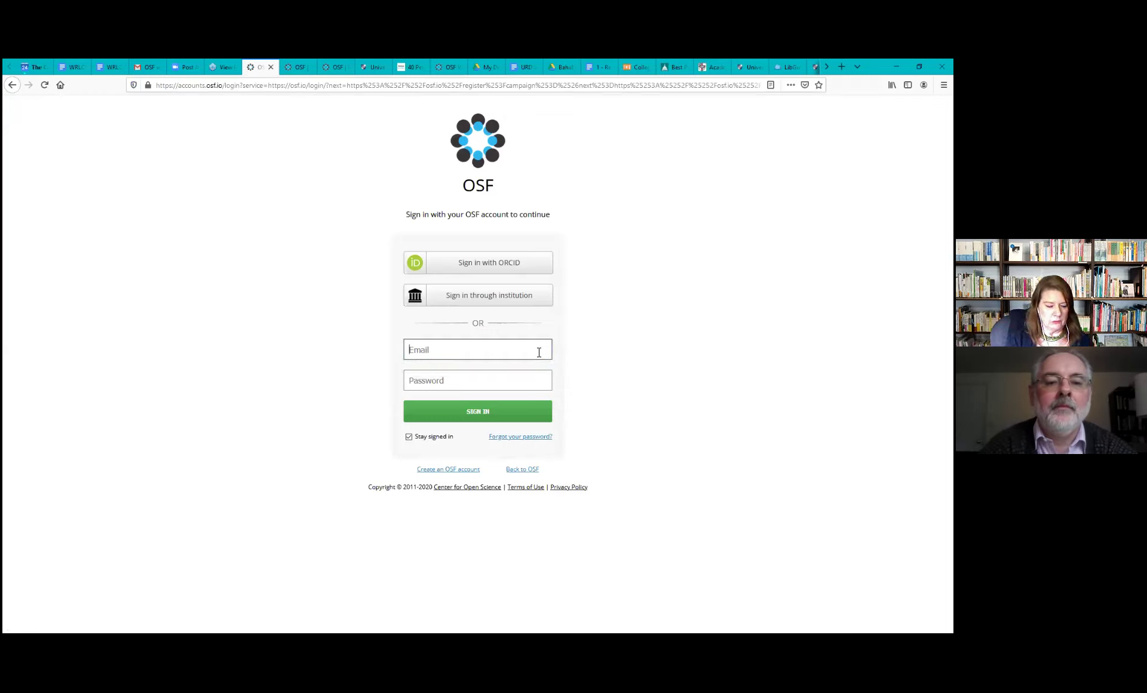
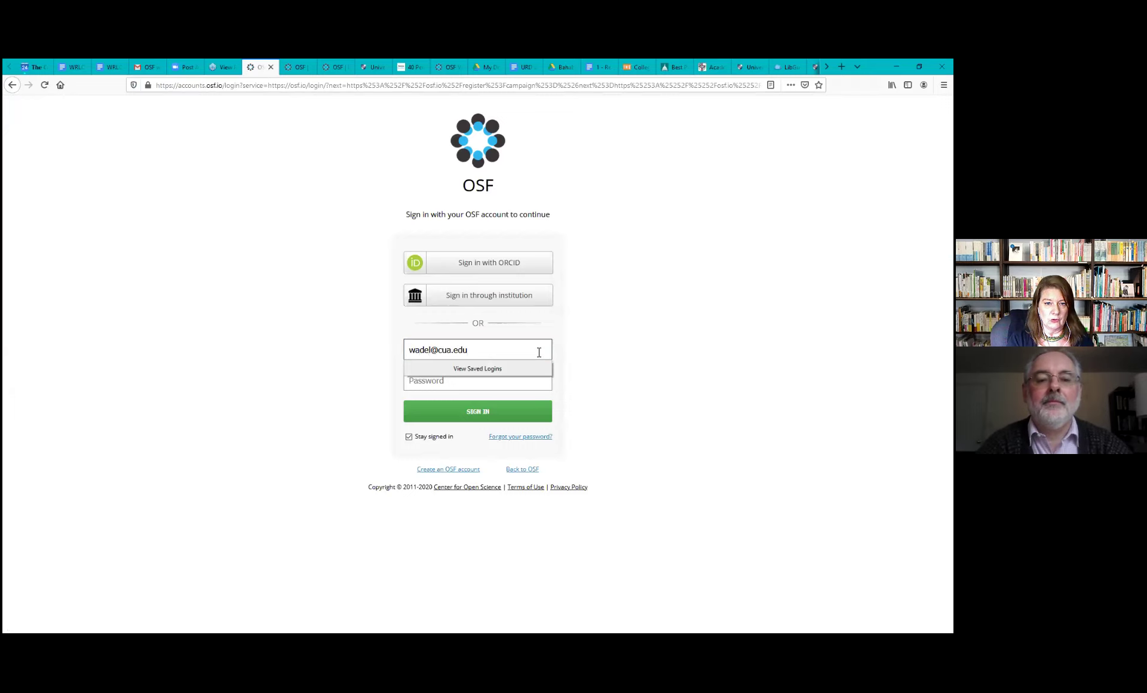
key(Tab)
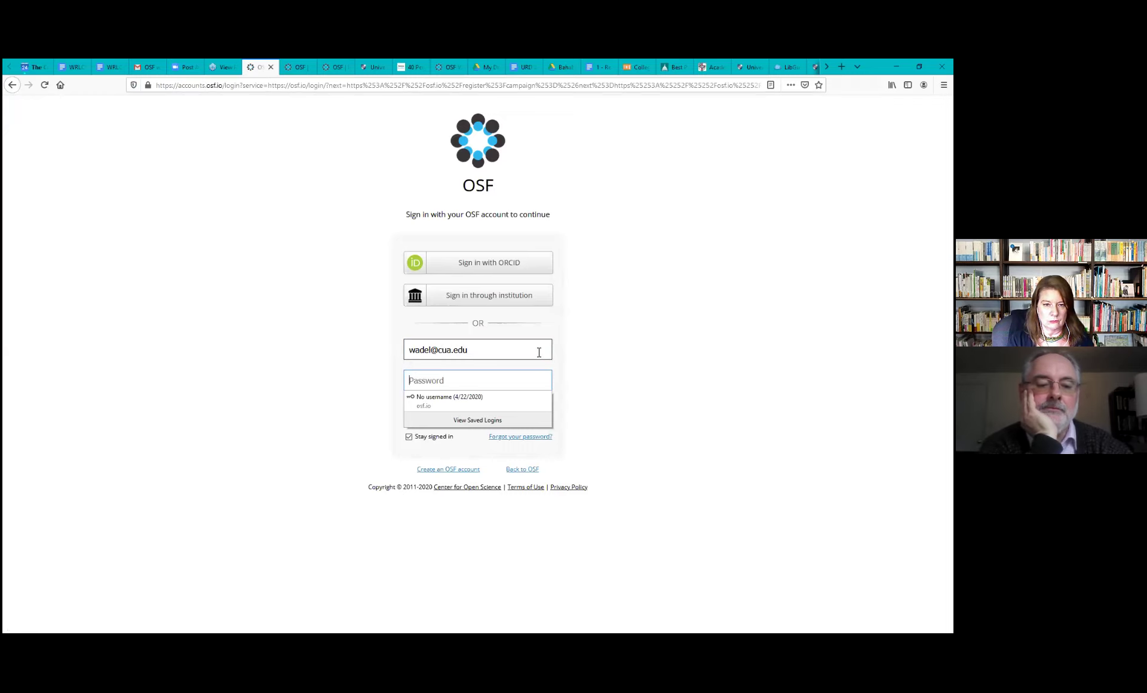
text(••••••)
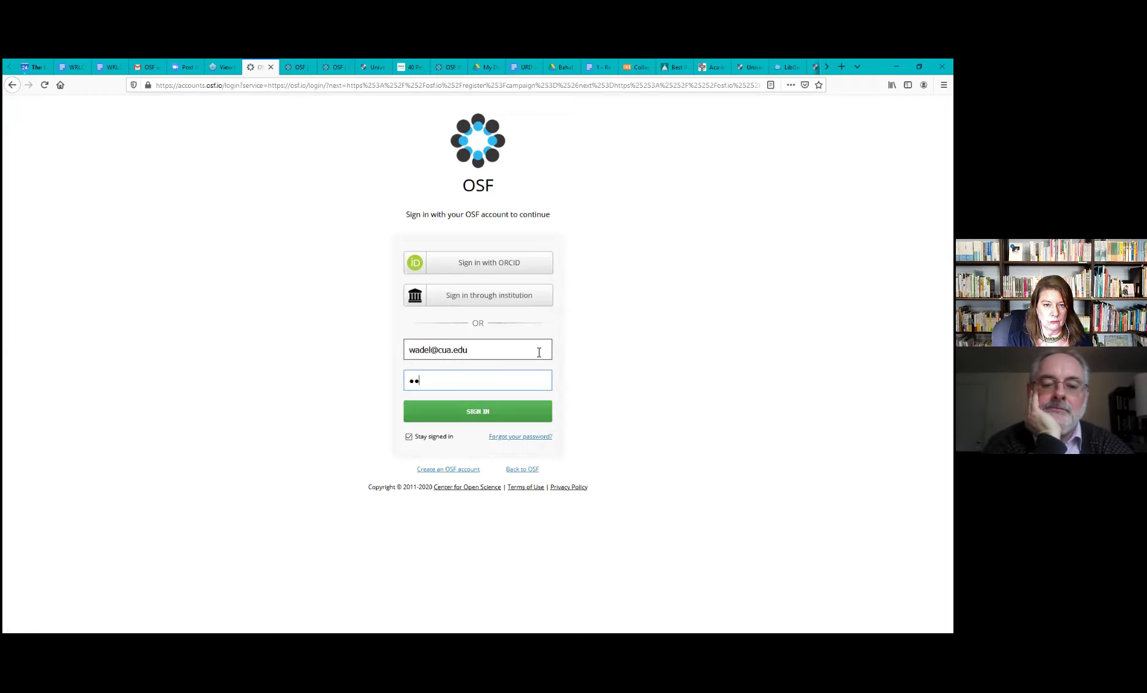
text(••••••••)
key(Return)
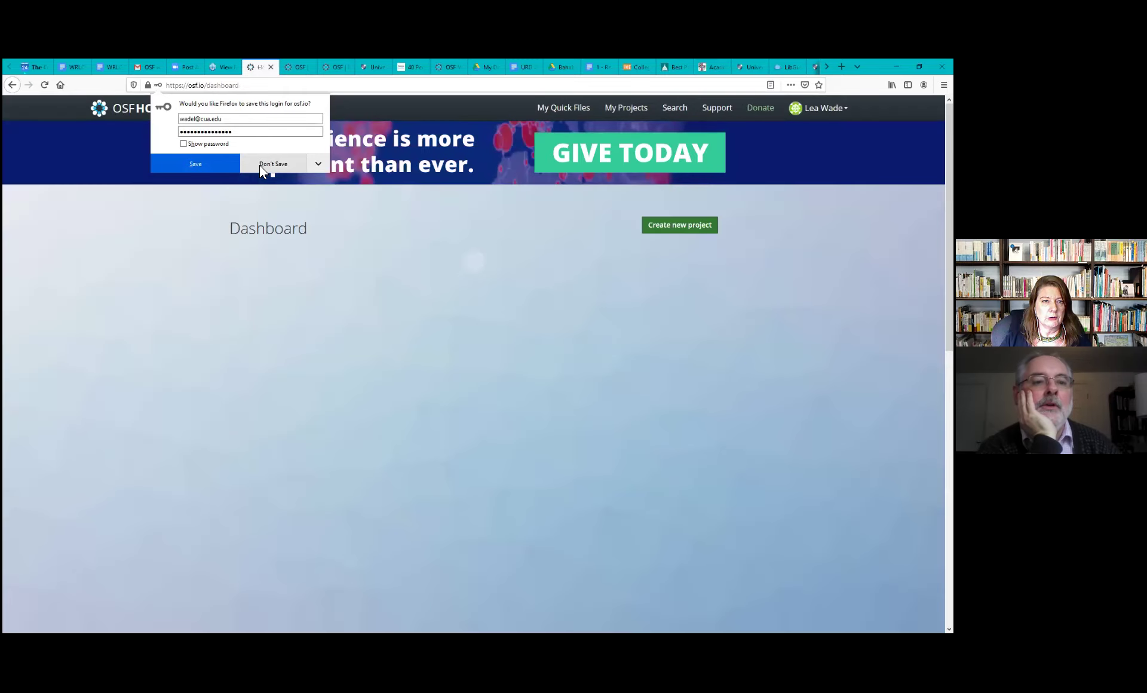
click(259, 165)
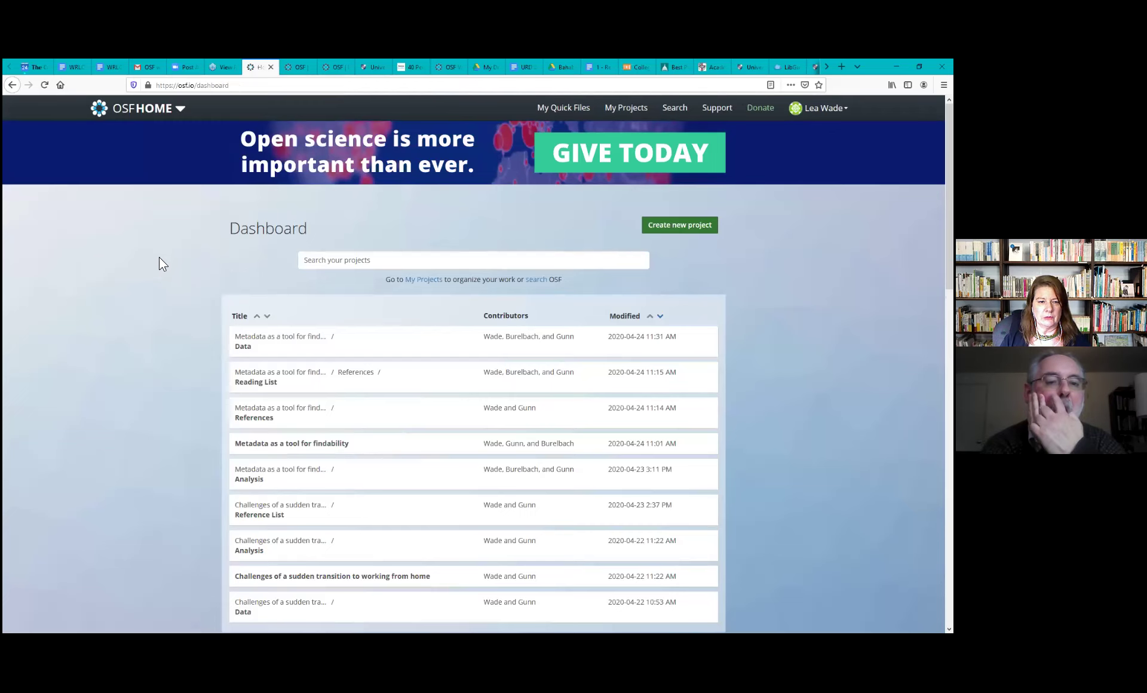
scroll(159, 257, down, 3)
scroll(159, 257, up, 1)
scroll(159, 257, up, 1)
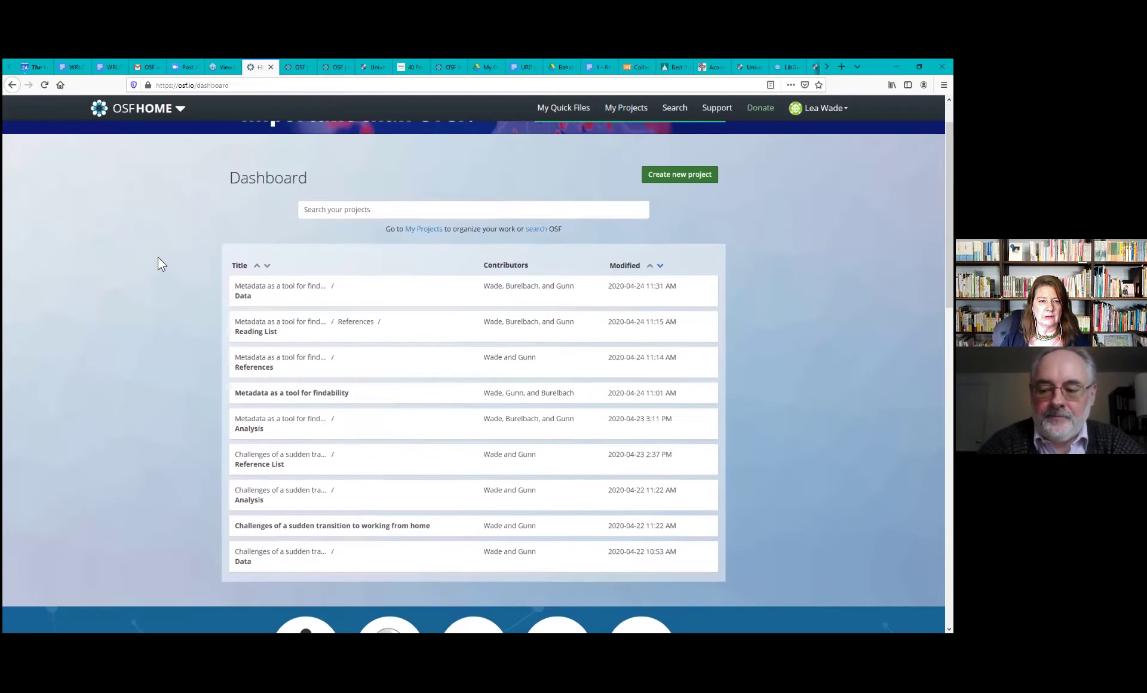
scroll(333, 126, up, 1)
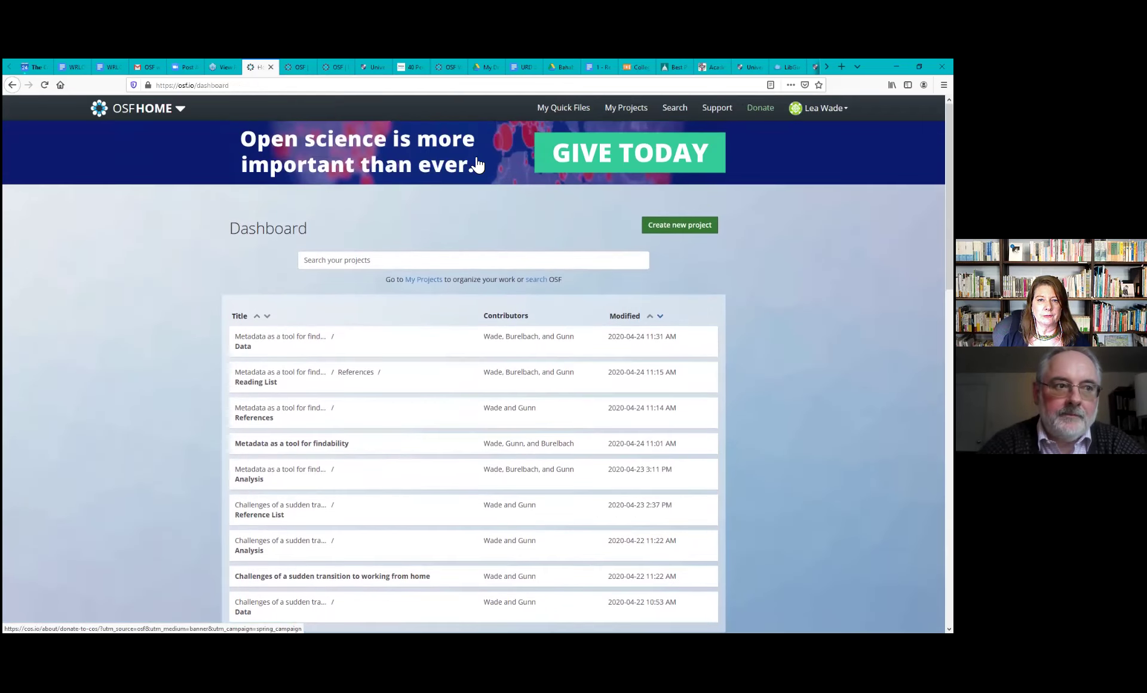
Create a new project titled 'Challenges of sudden transition to online education'
click(700, 230)
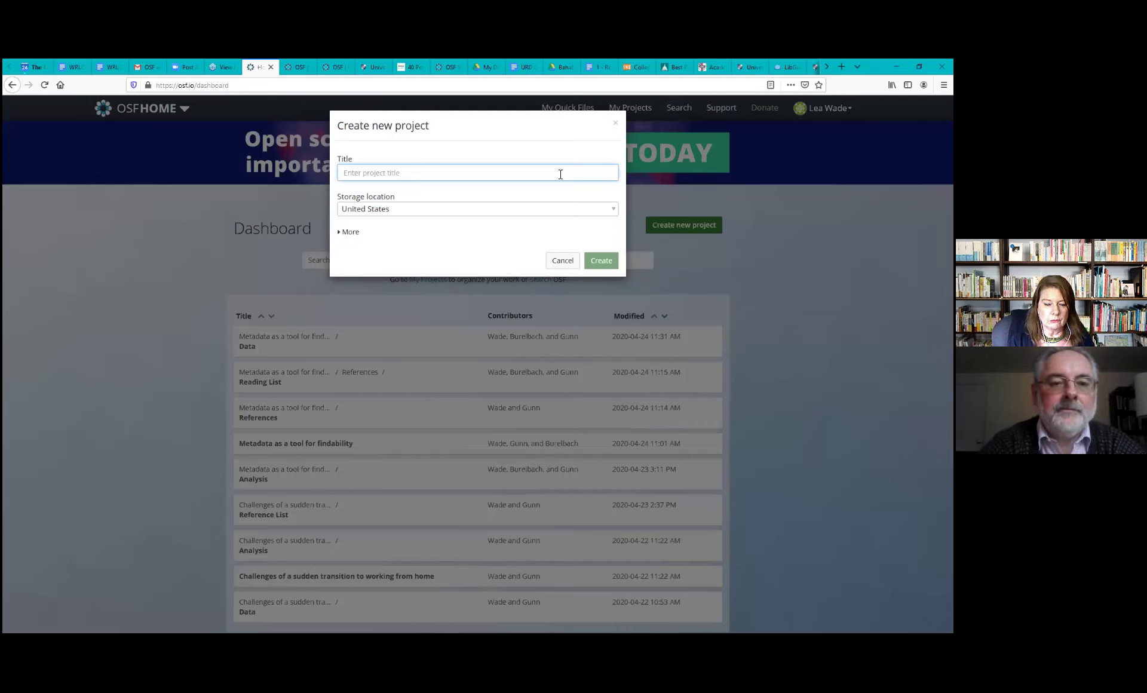
text(Challenges)
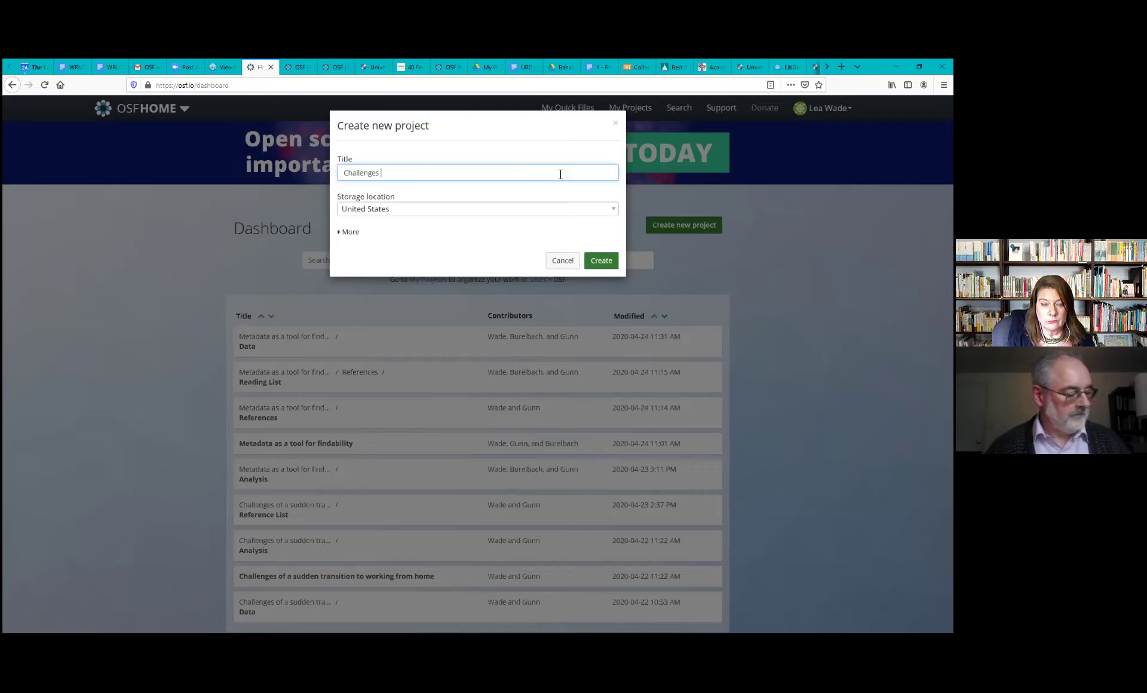
text(of s)
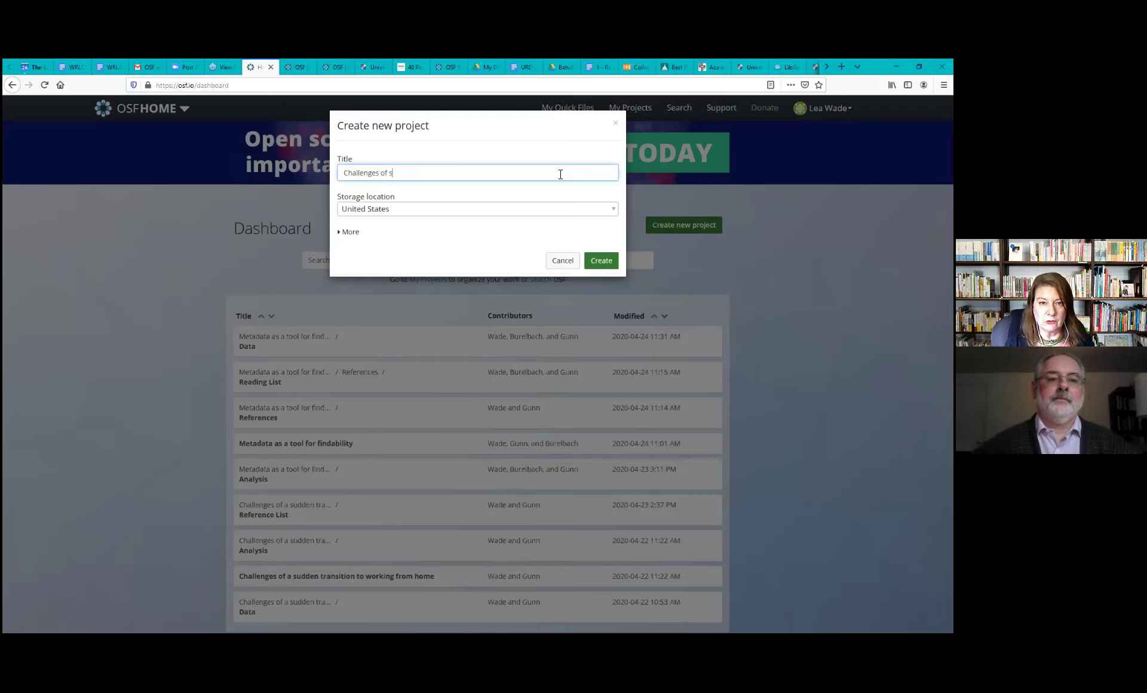
text(udden)
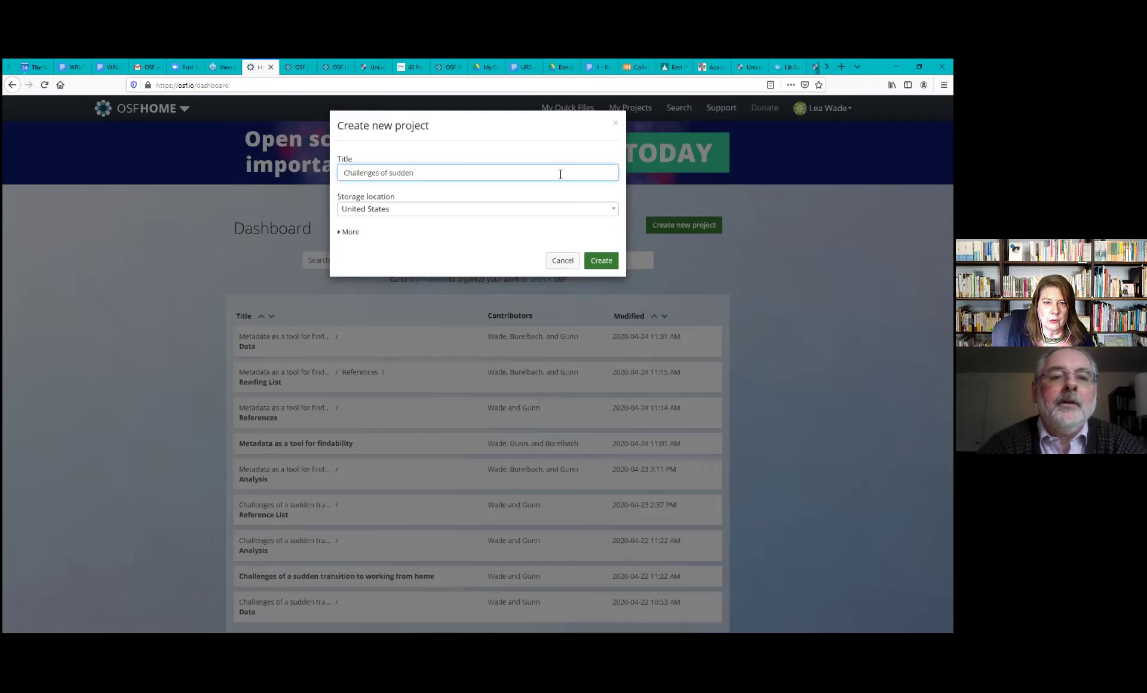
text( transition)
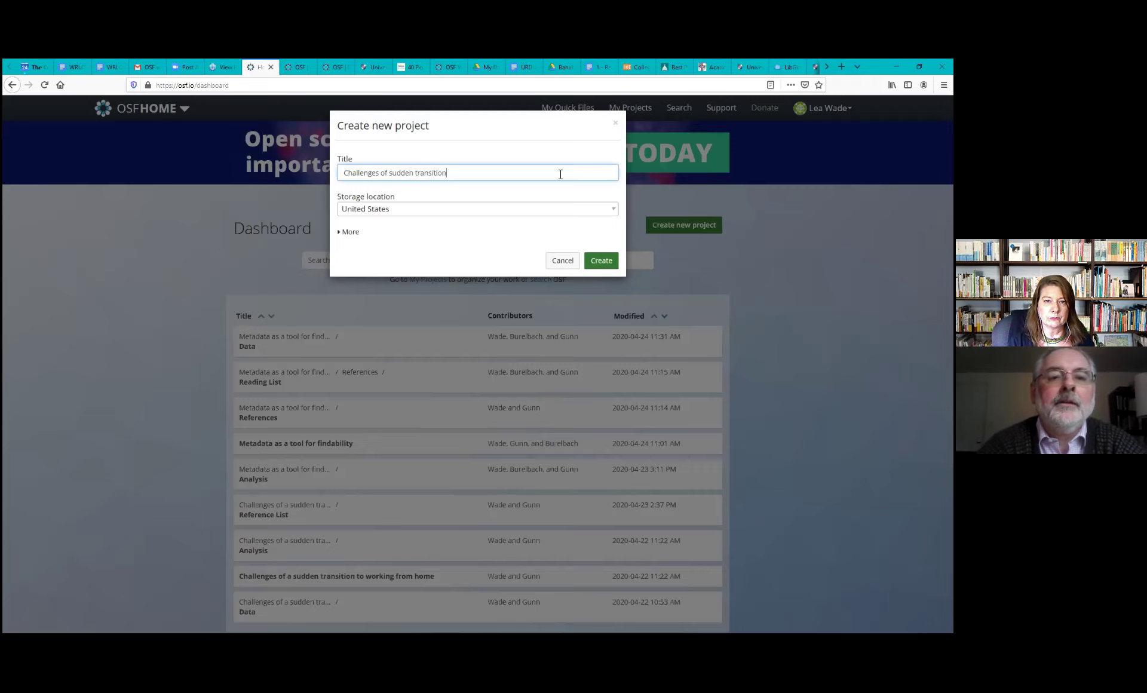
text(line education)
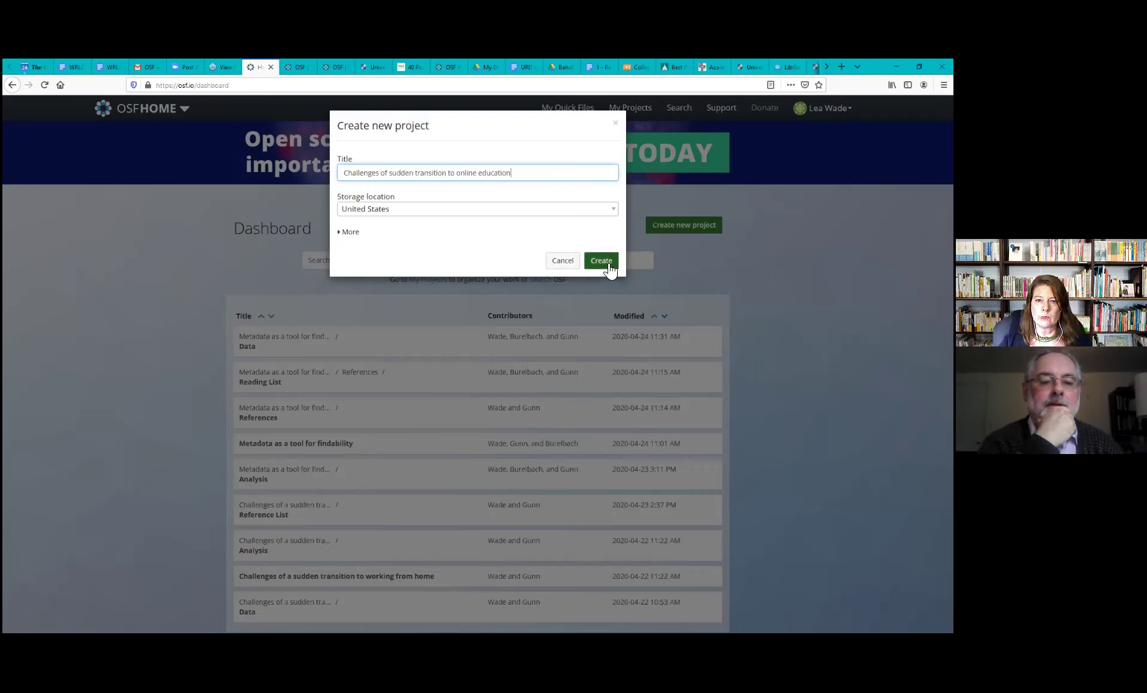
click(608, 265)
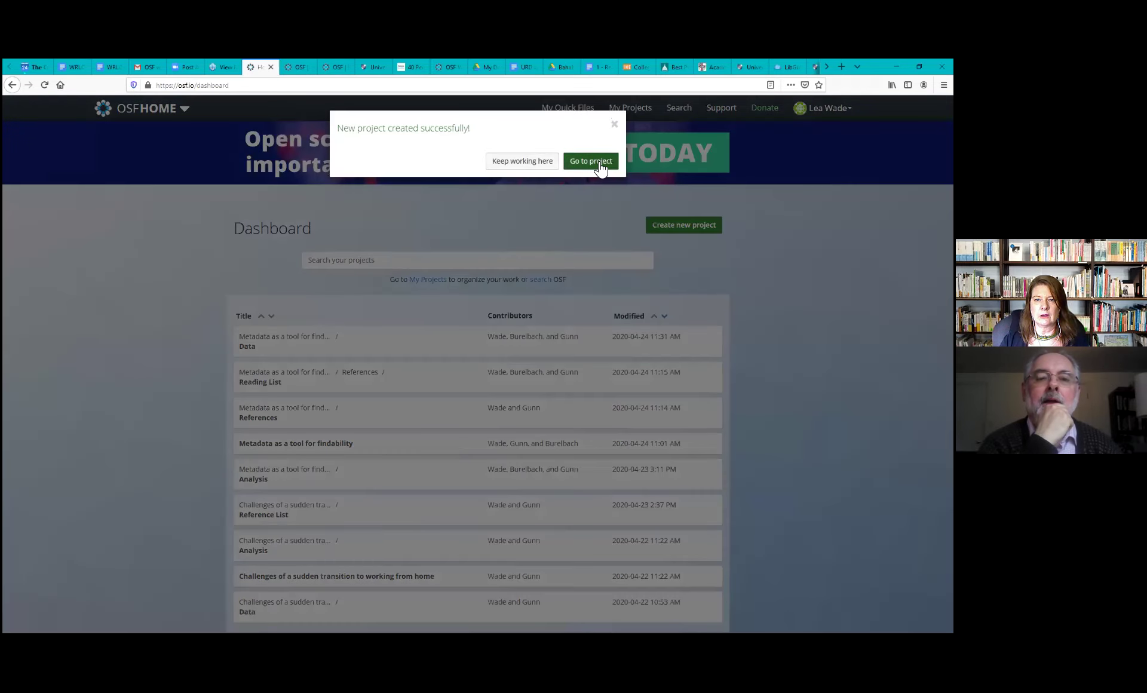
Open the newly created project's overview page from the success message
click(599, 166)
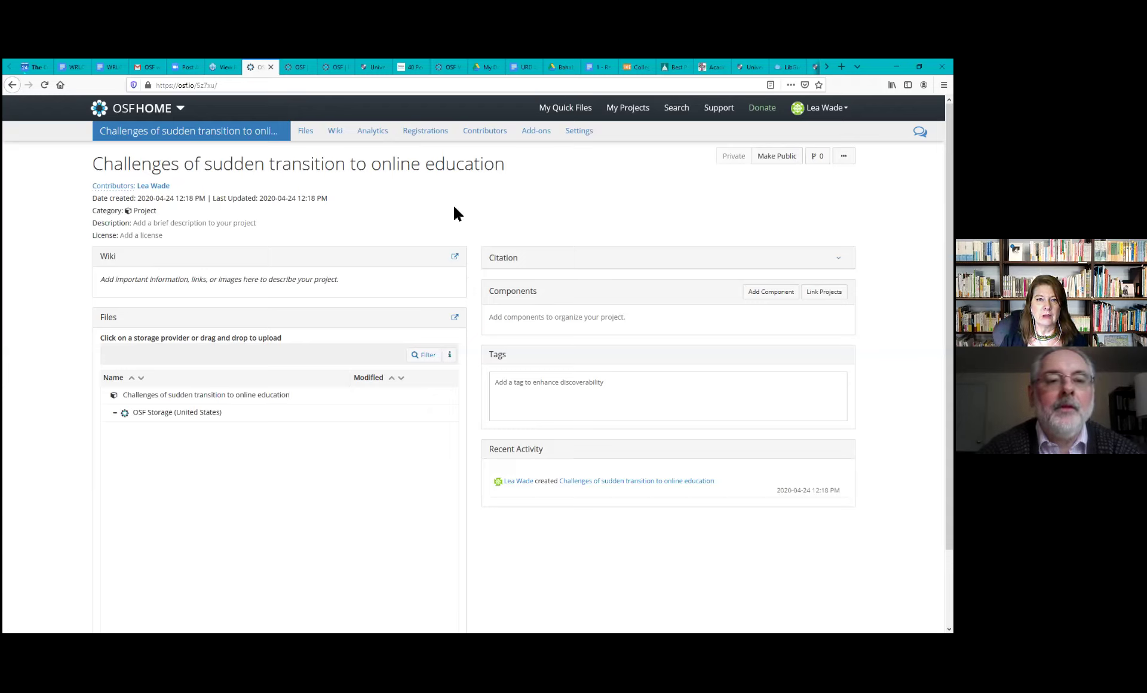
Confirm the project title, then open the Add Contributors dialog on the Contributors page
click(325, 178)
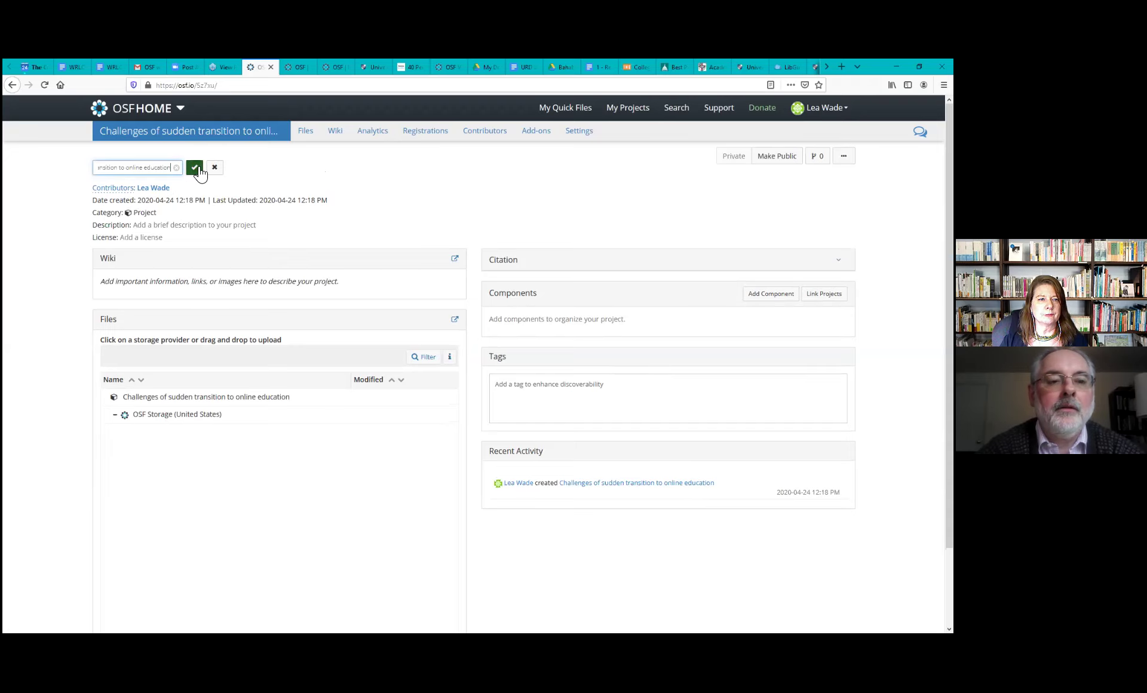
click(195, 169)
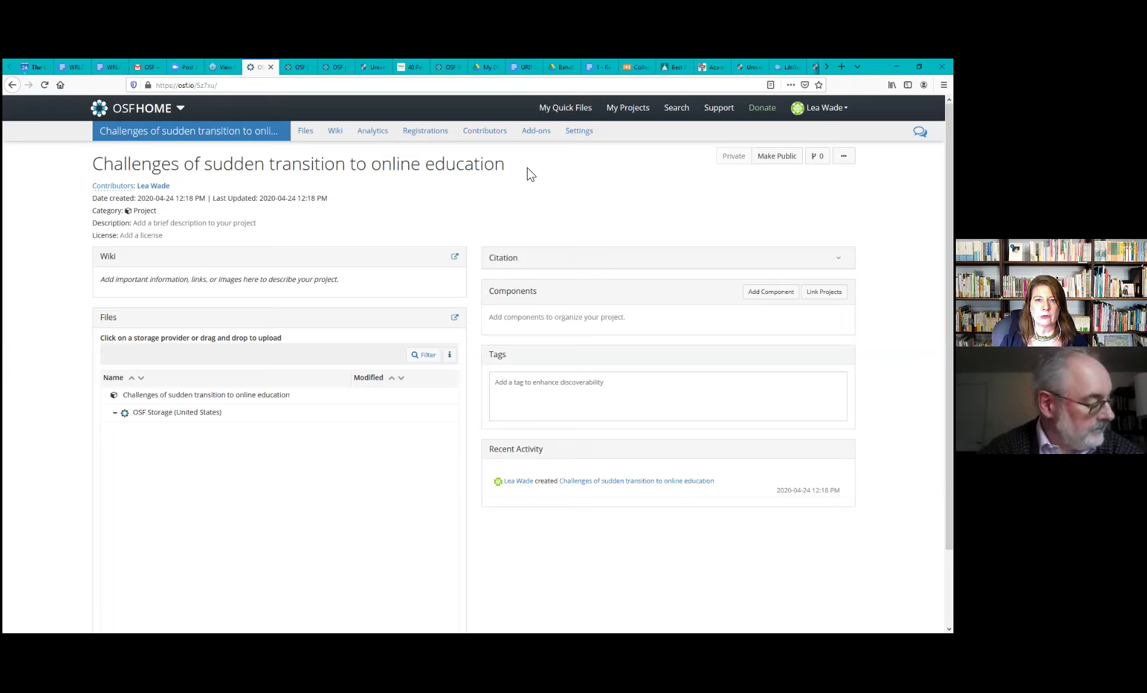
click(490, 143)
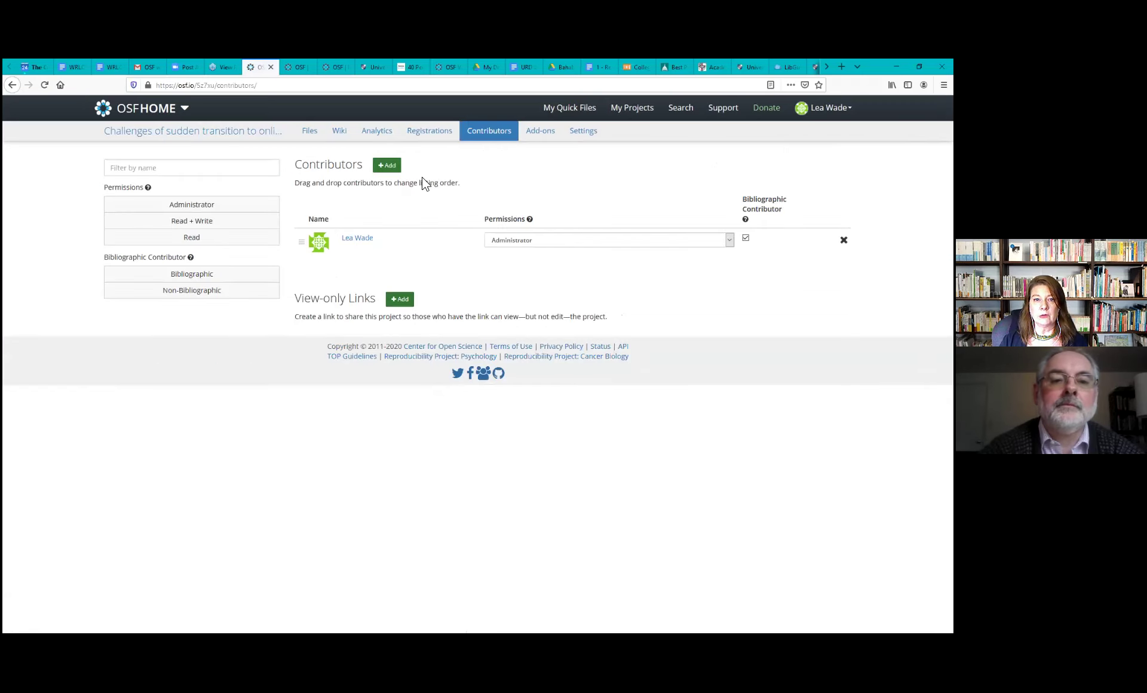
click(387, 167)
Search for the colleague by name and add them with Administrator permission and bibliographic credit
click(386, 158)
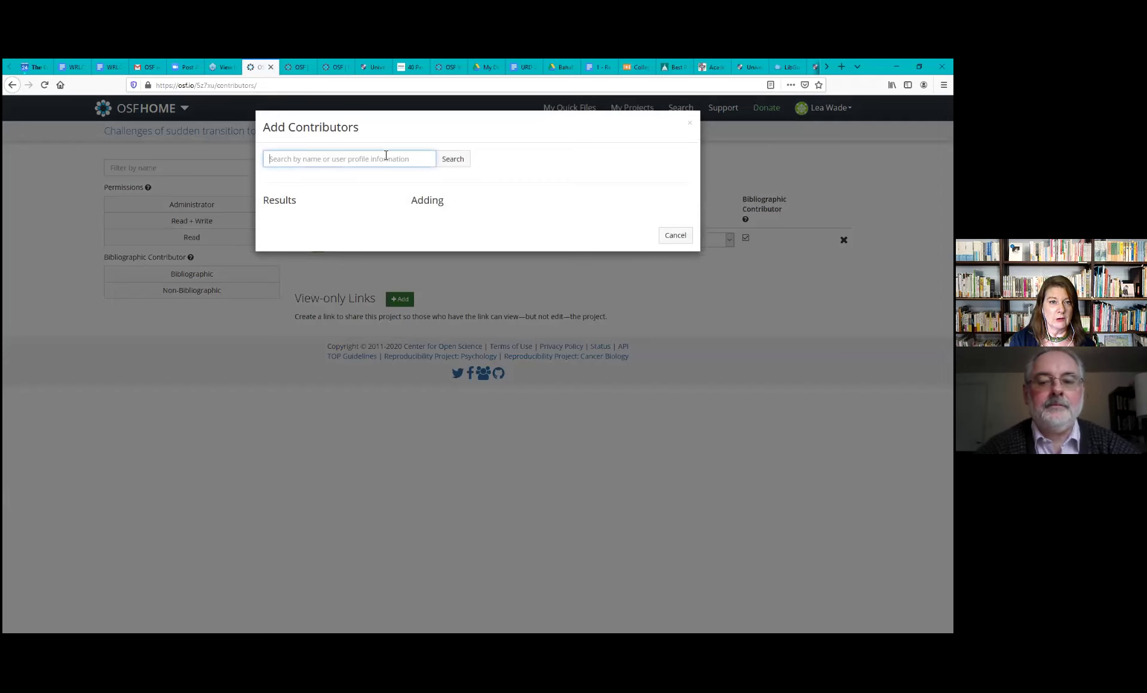
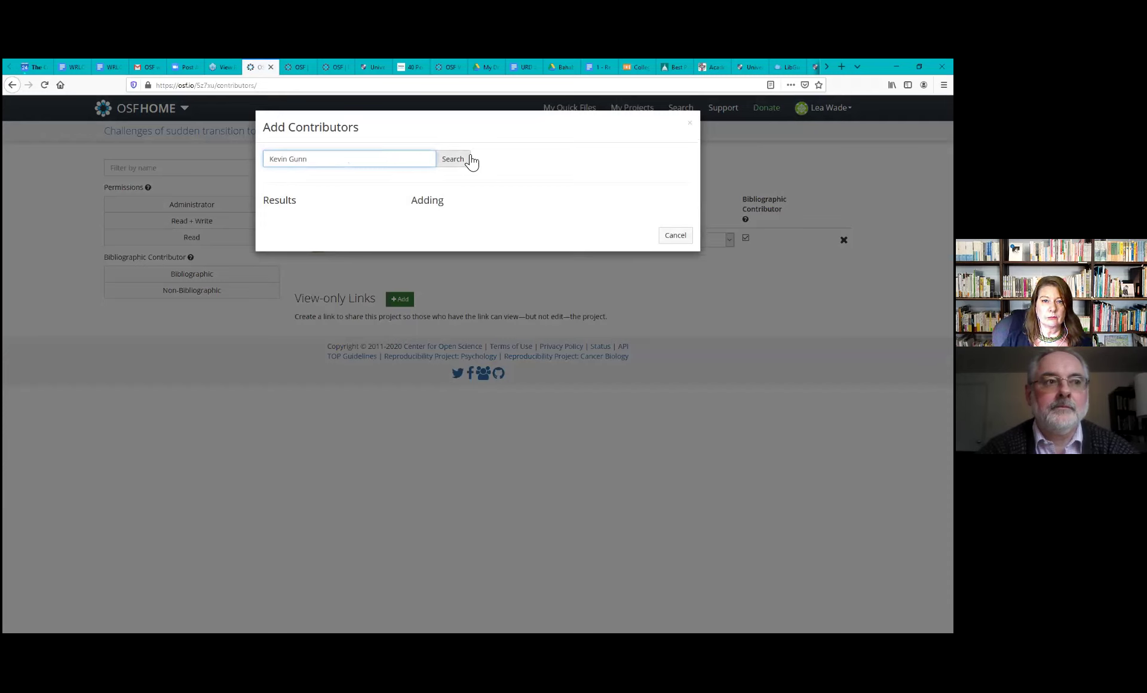
click(467, 165)
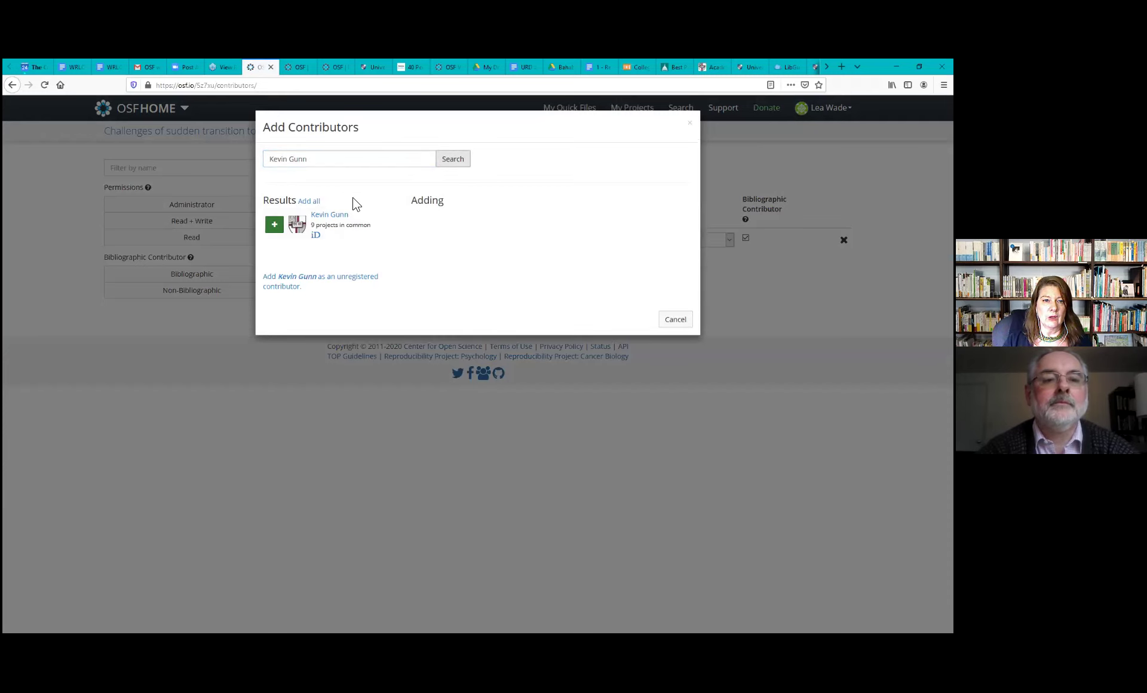
click(274, 225)
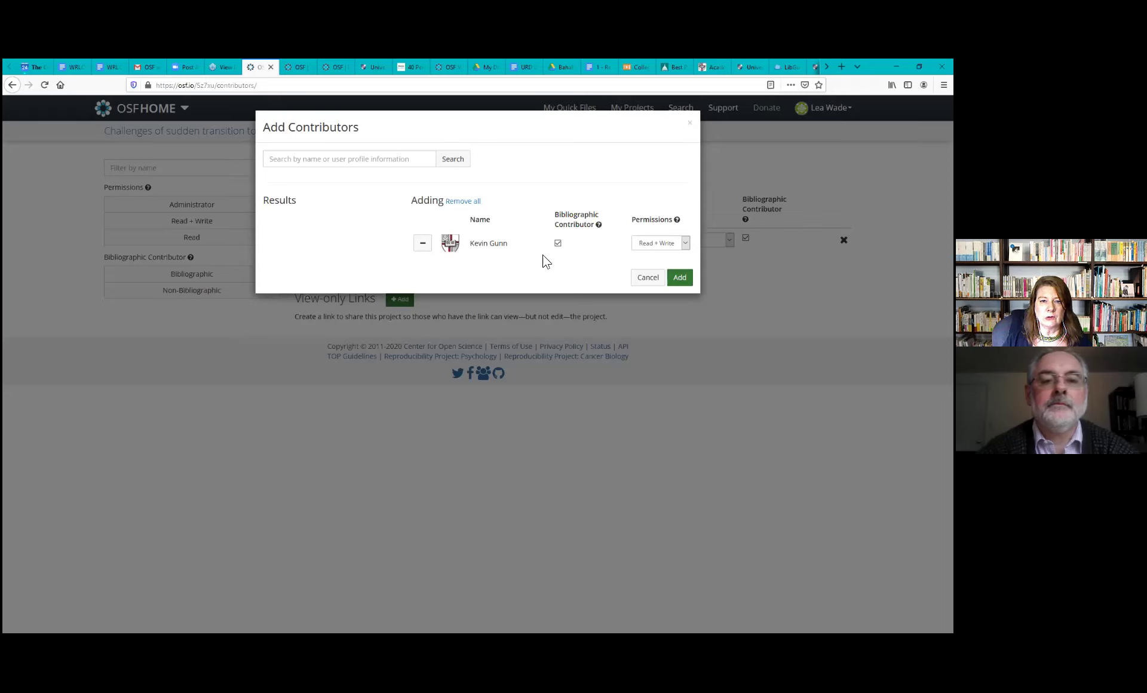
click(686, 244)
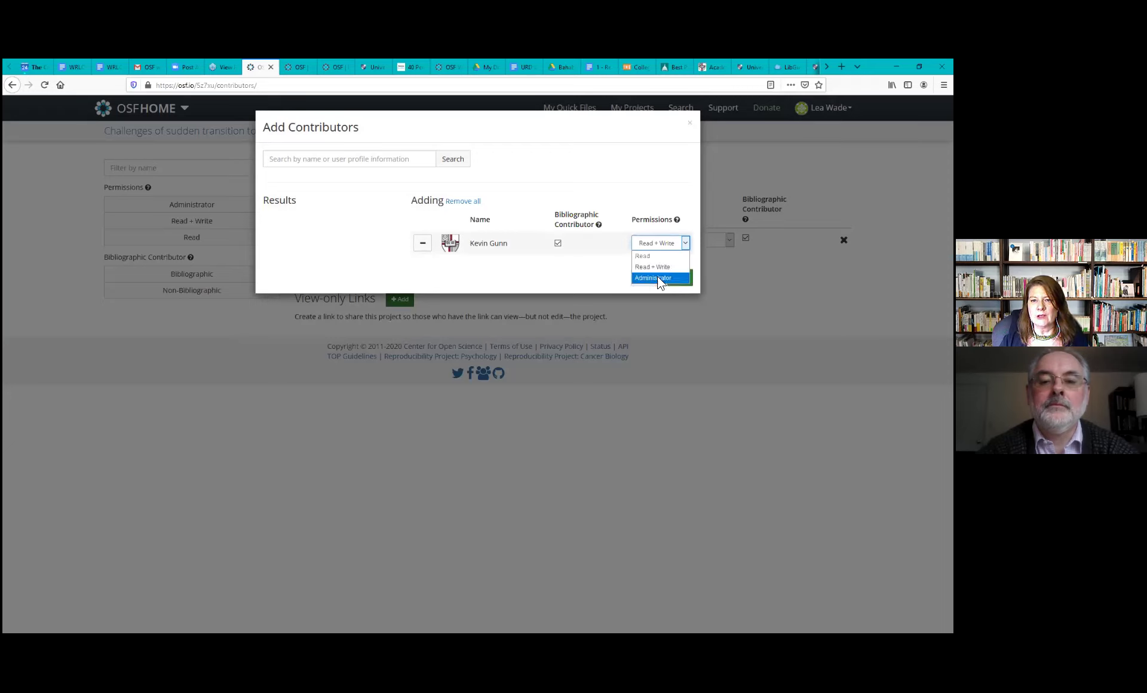
click(657, 278)
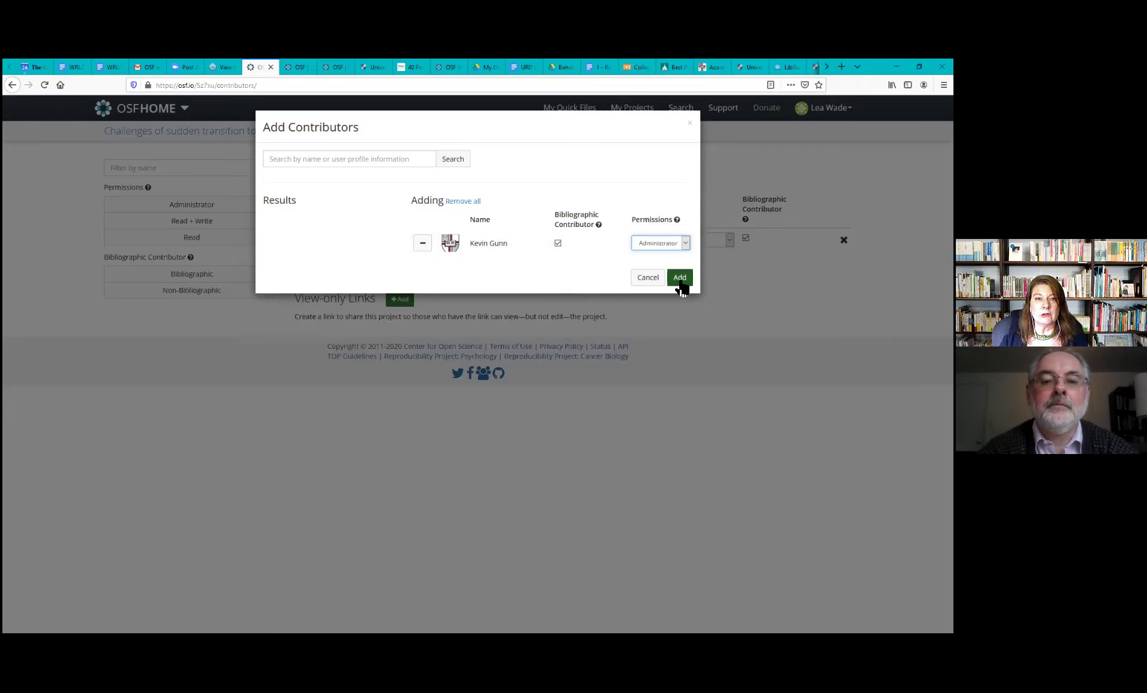
click(680, 280)
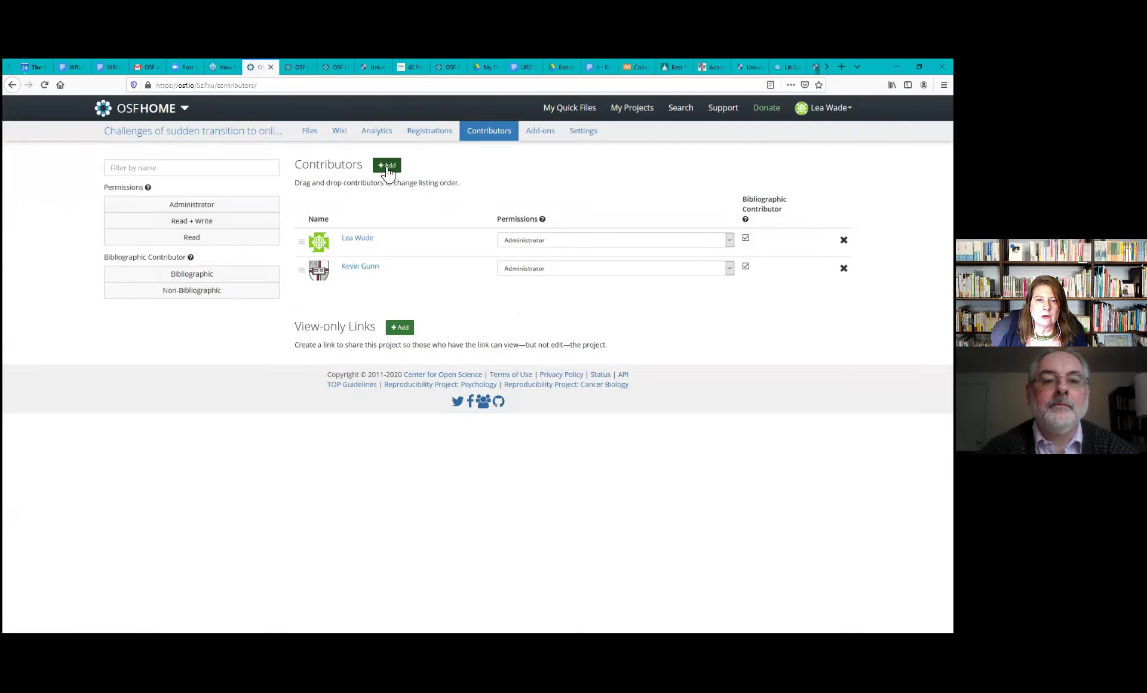
Search Add Contributors for the third collaborator's full name, finding no registered account
click(386, 167)
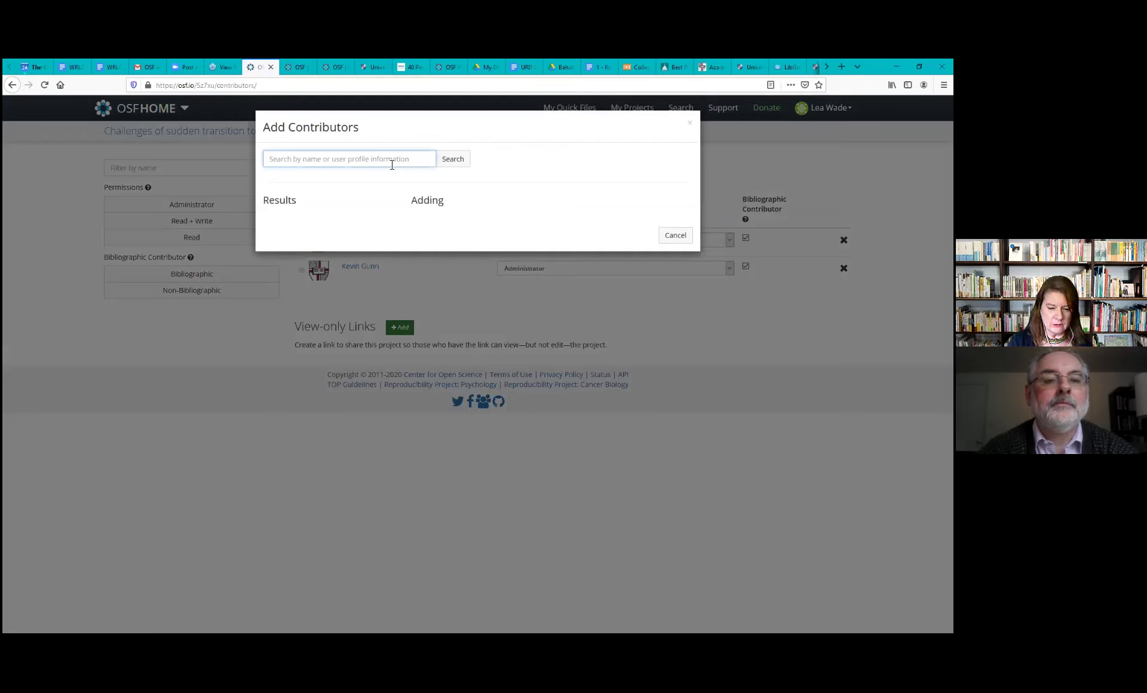
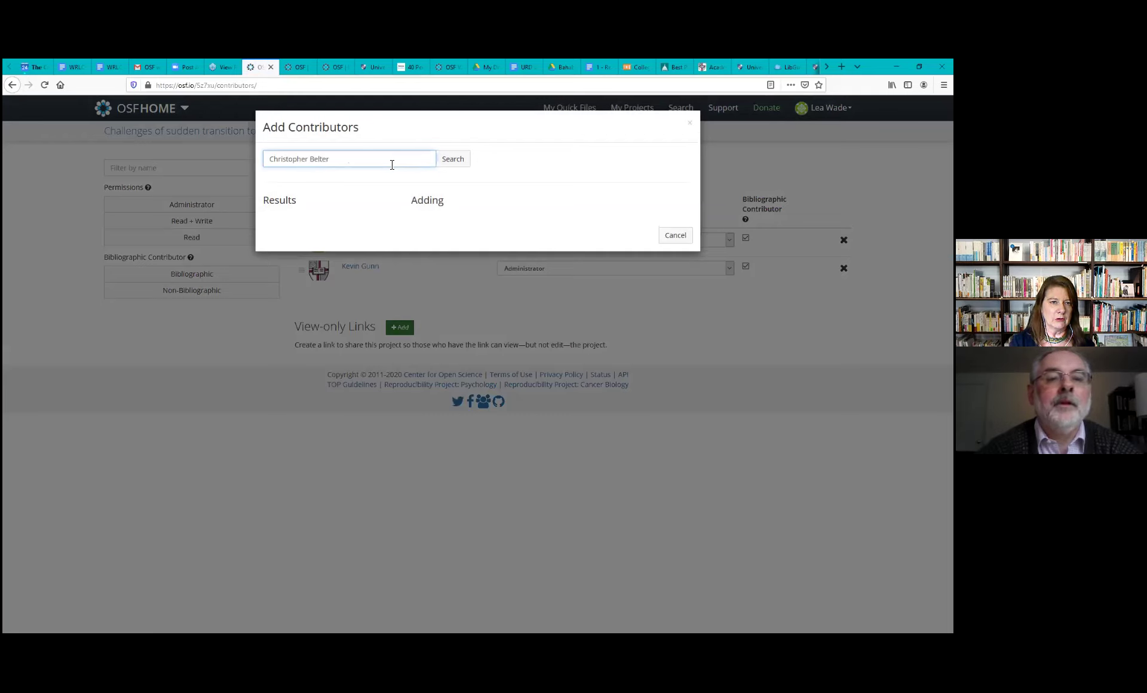
click(463, 166)
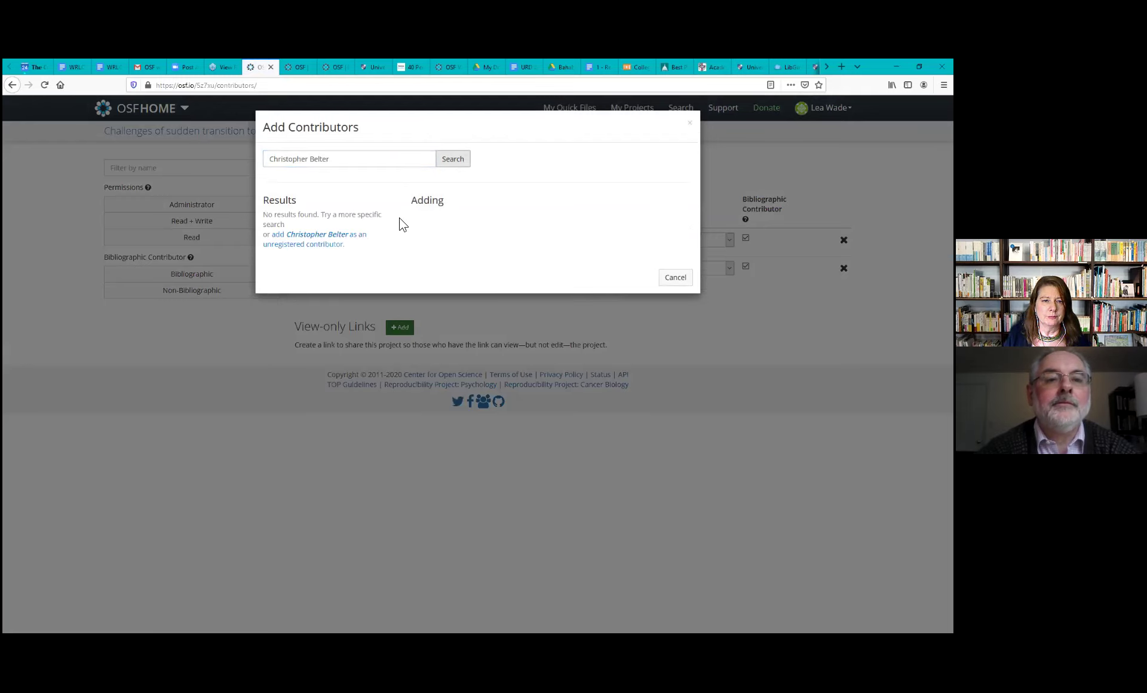
Add the third collaborator as an unregistered contributor with their e-mail and Read + Write permission
click(317, 241)
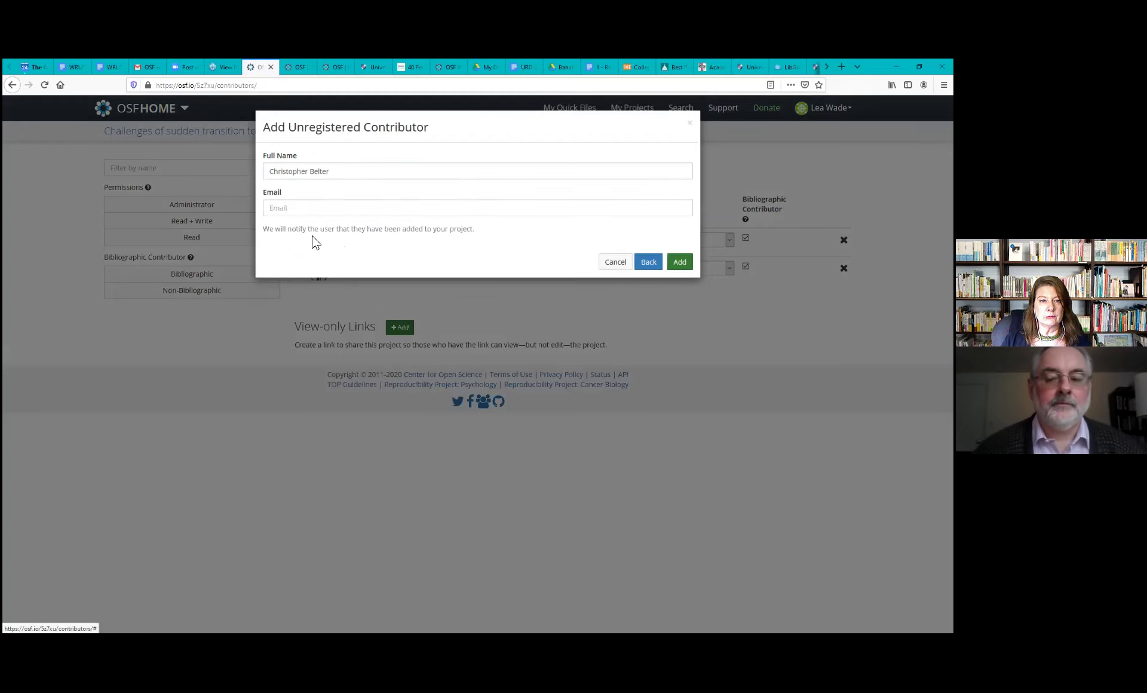
click(383, 209)
text(bogus@nih.gov)
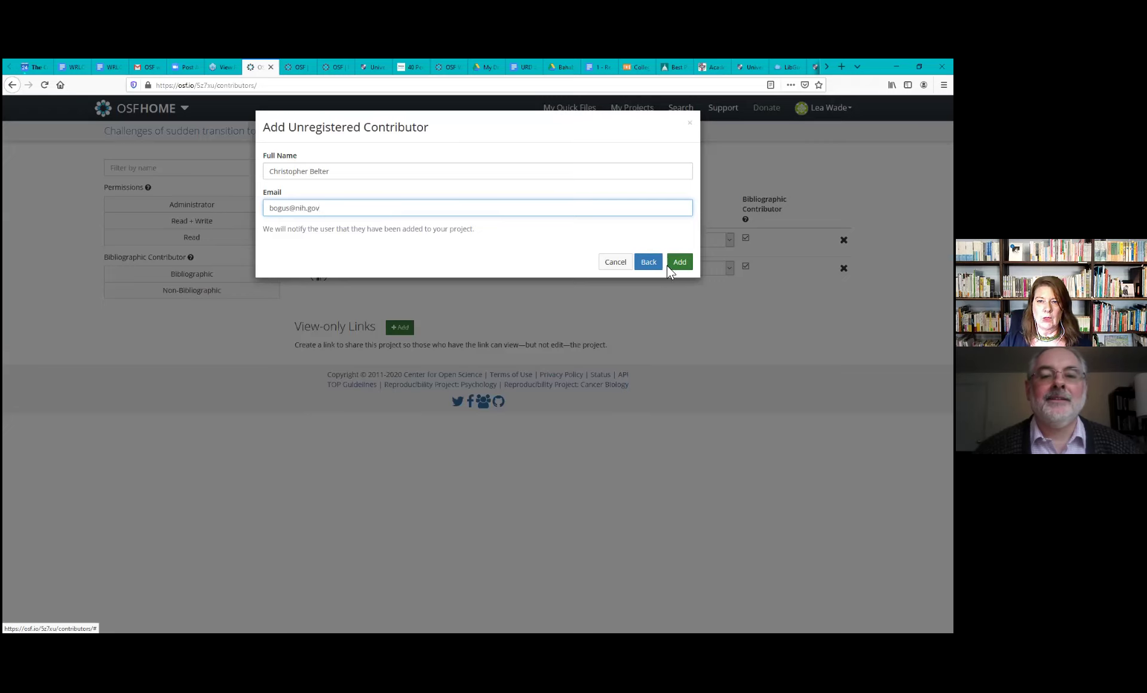
click(679, 264)
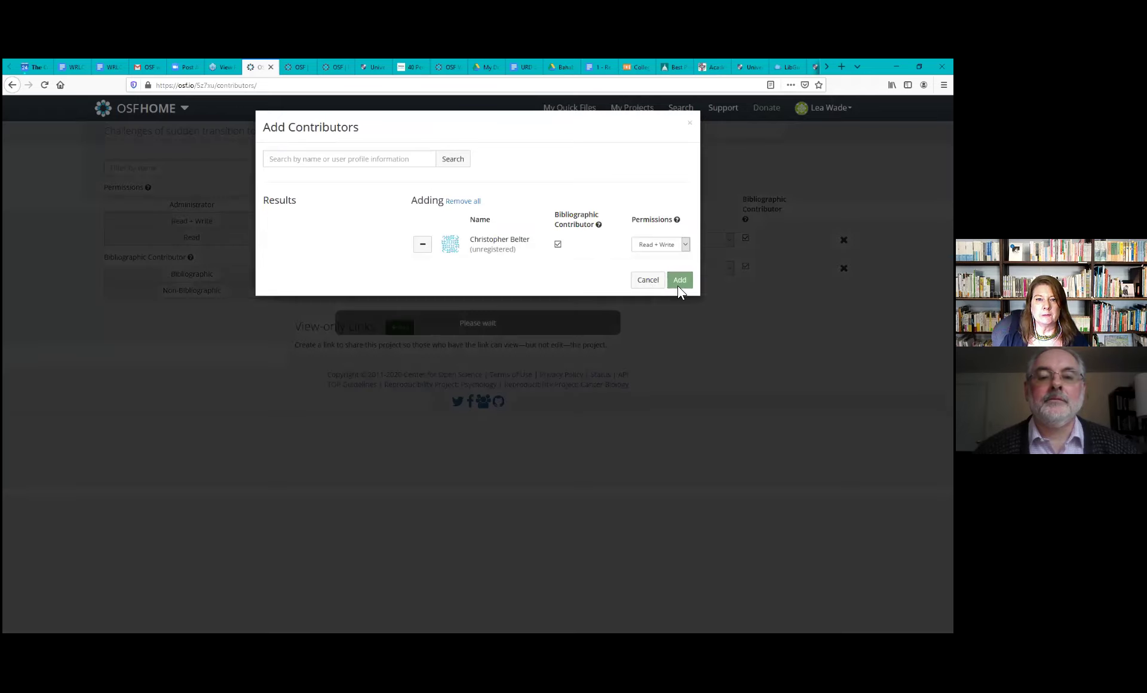
click(680, 281)
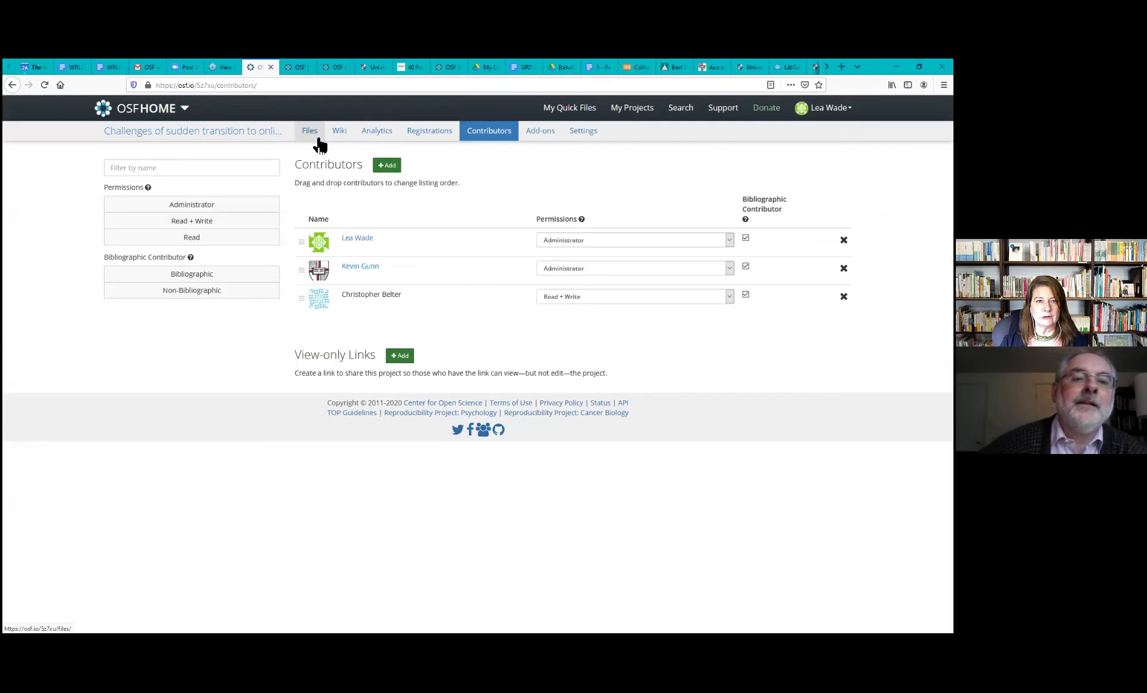
Return to the project overview and briefly expand, then collapse, the Citation panel
click(193, 137)
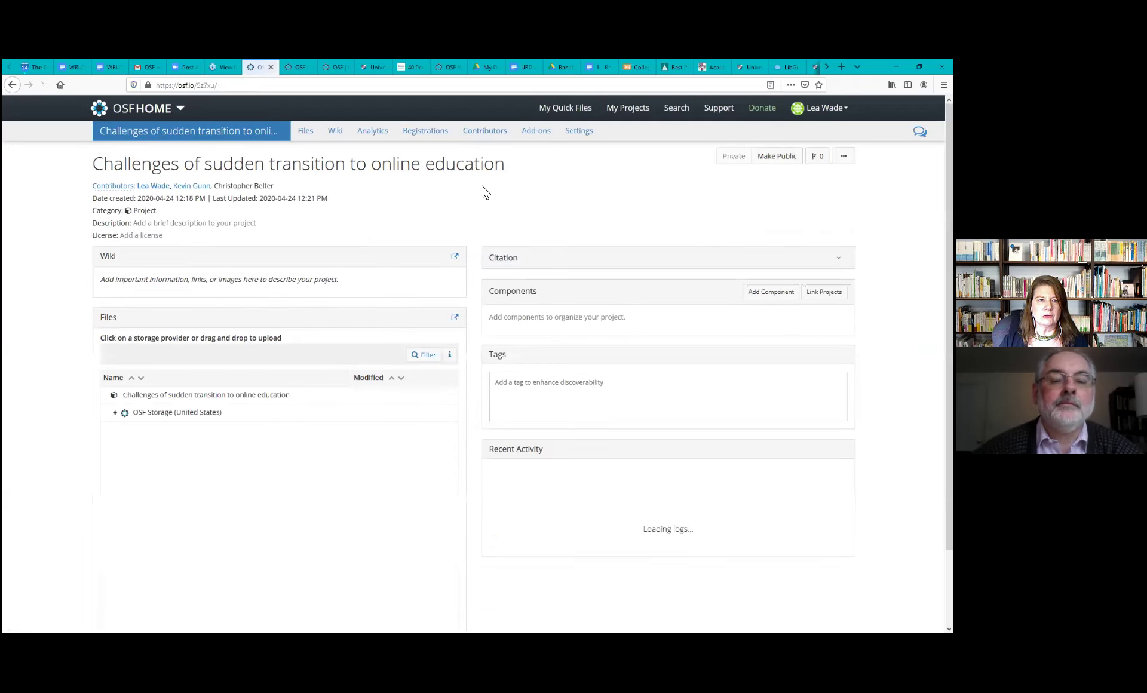
click(566, 262)
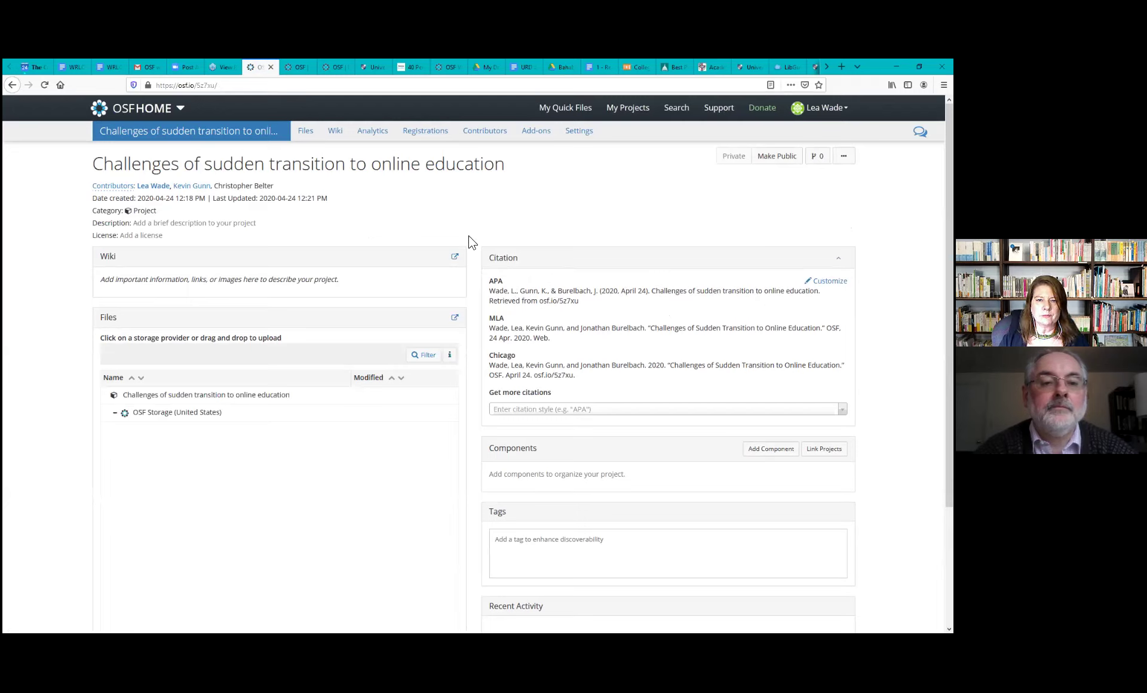
click(636, 260)
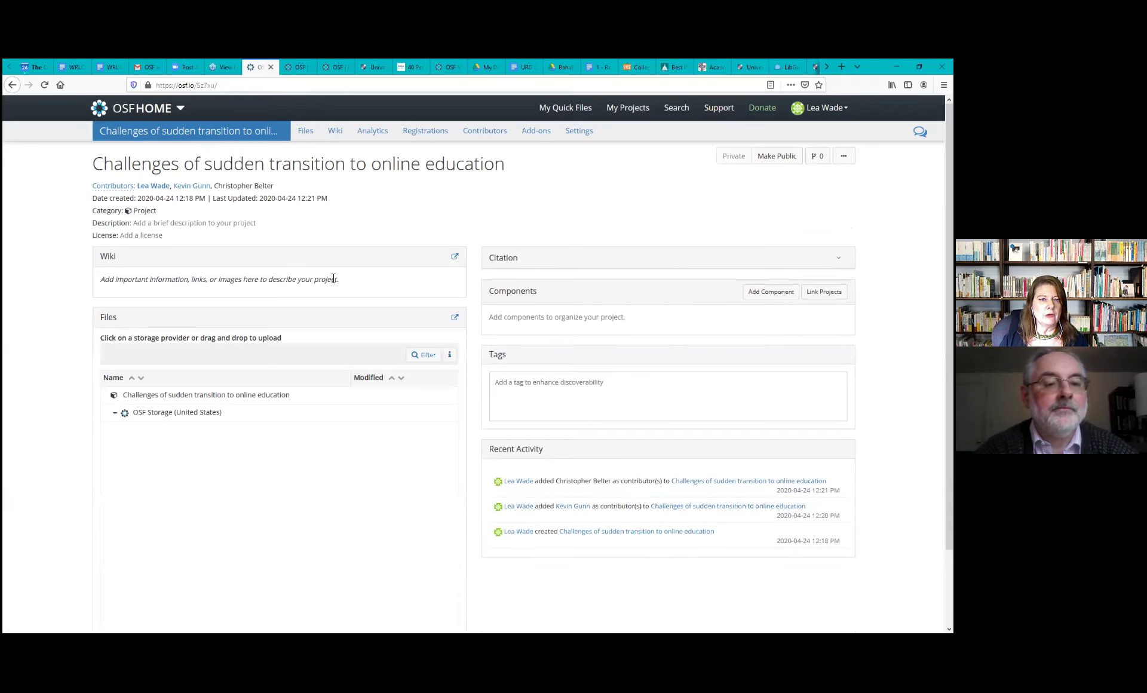
Write 'Research Question: What are challenges that students discover when they transition to a sudden online education?' on the Home wiki and save it
click(455, 257)
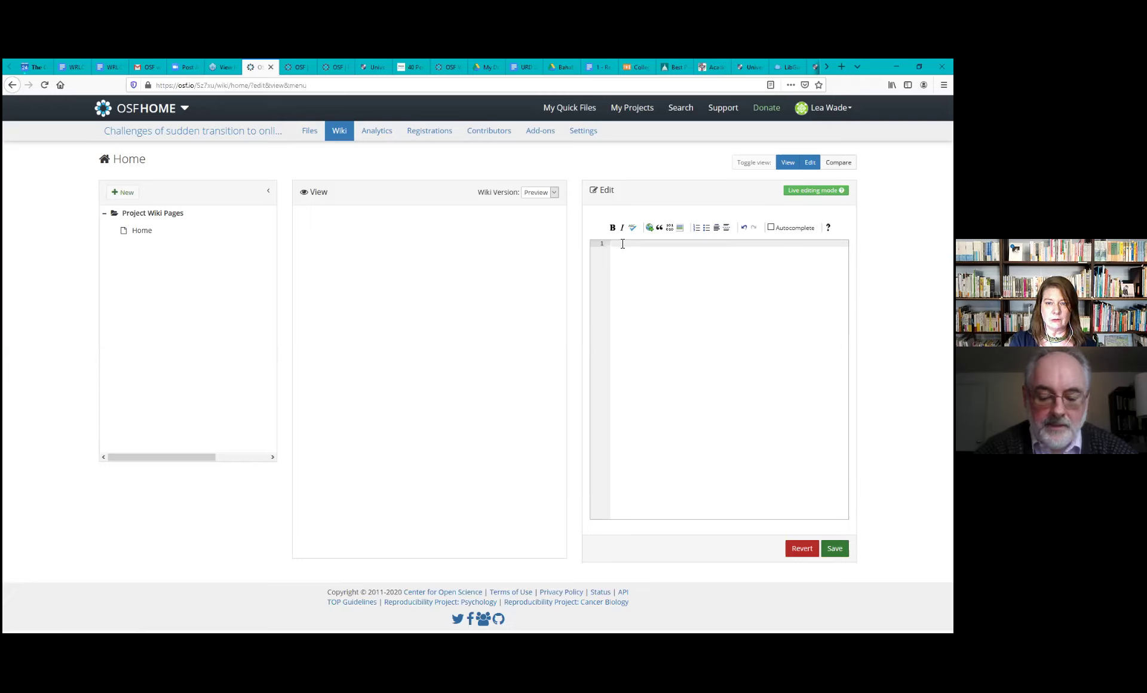
text(Researc)
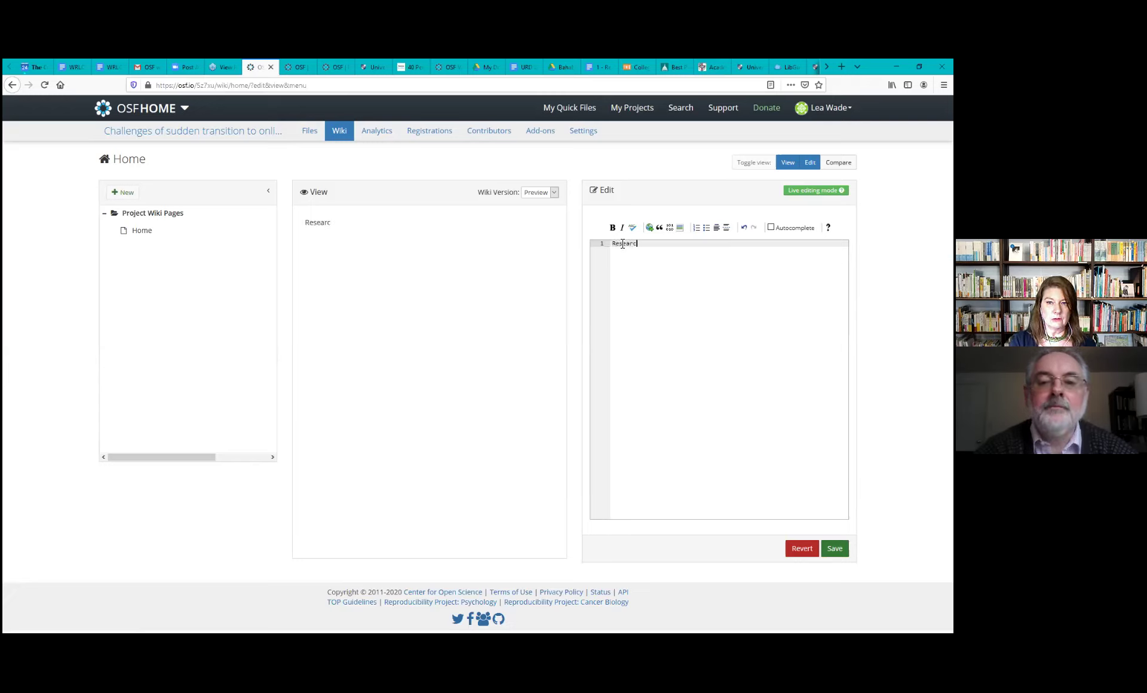
text(h Question: )
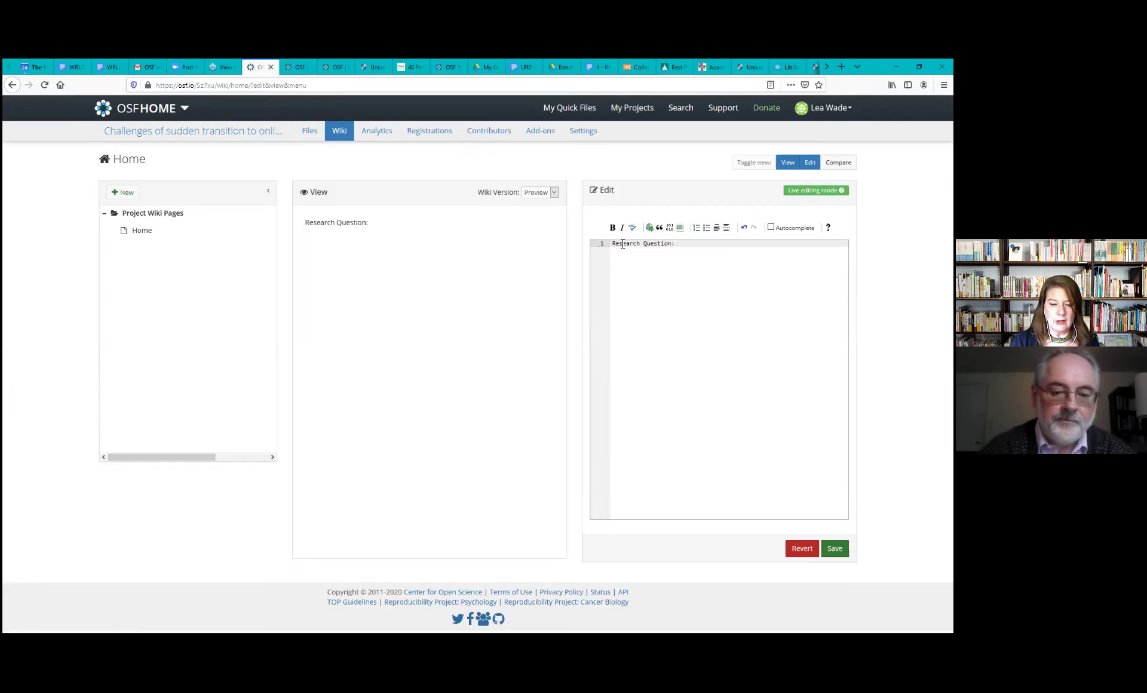
text(What)
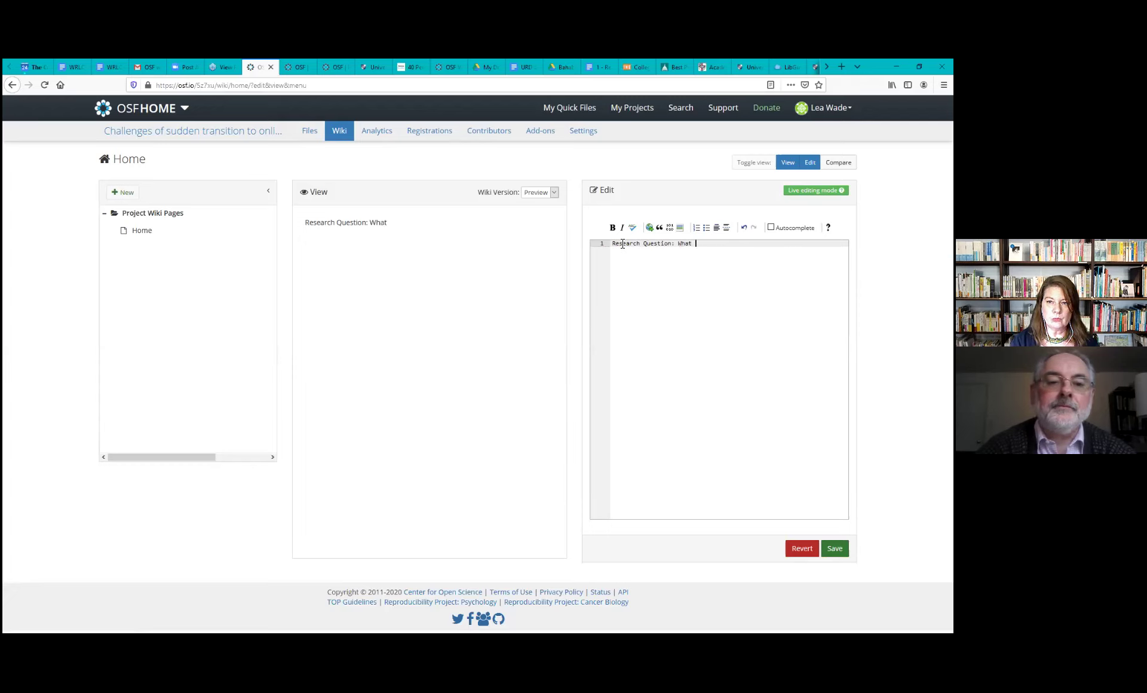
text( are cha)
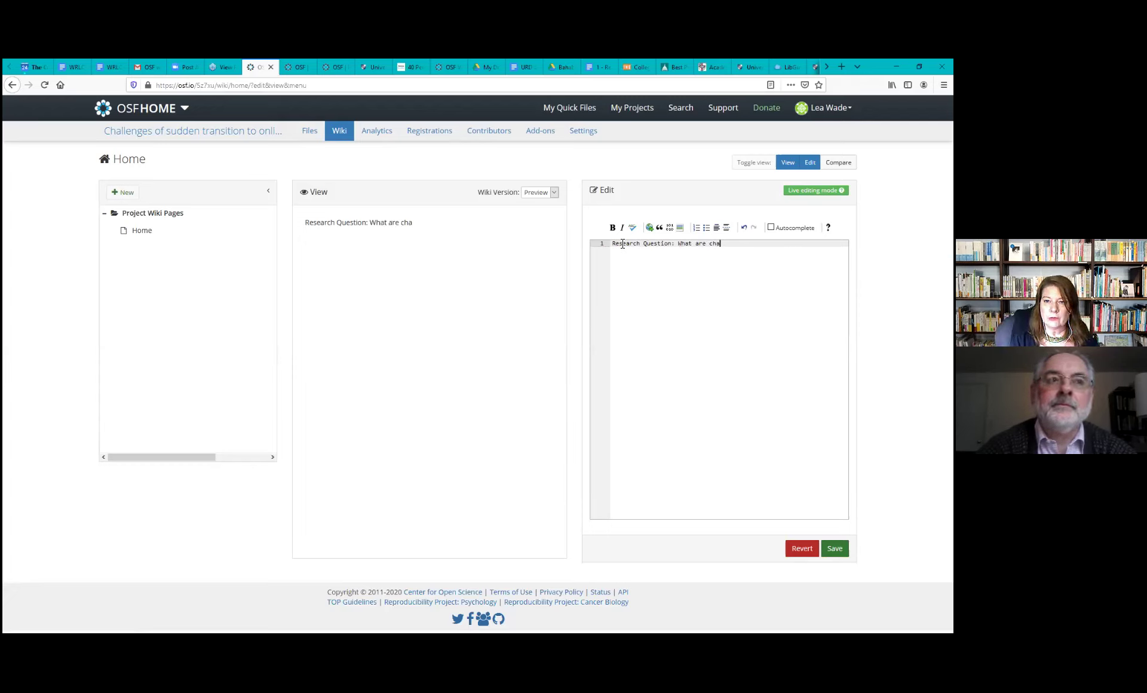
text(lleng)
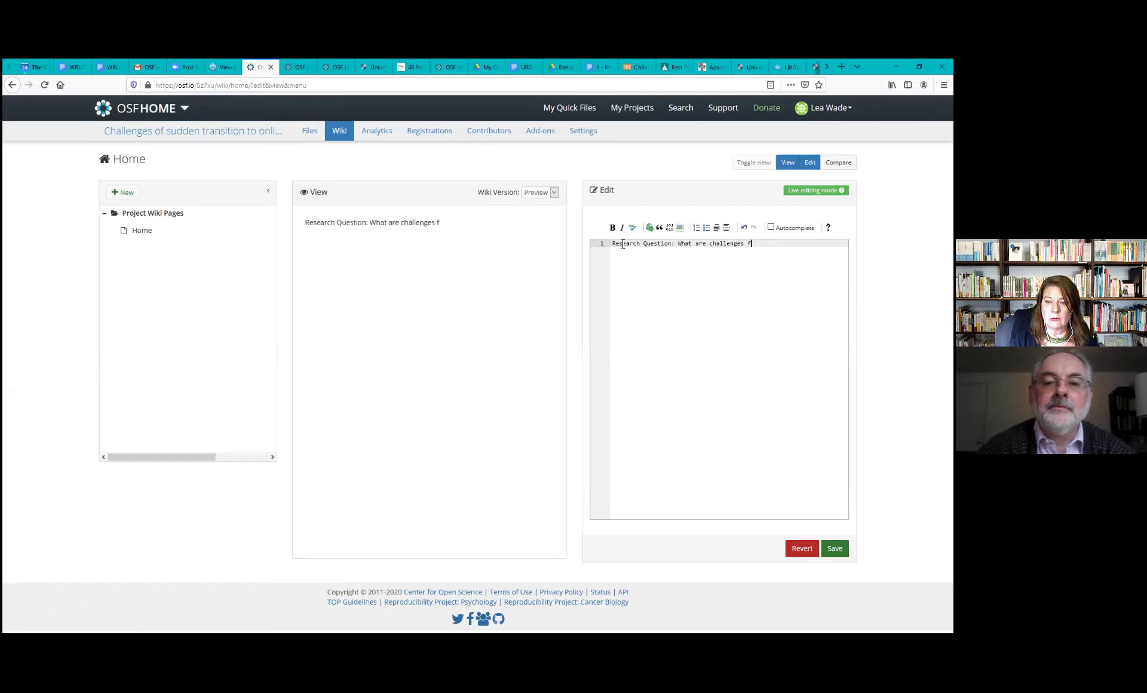
text(es that students)
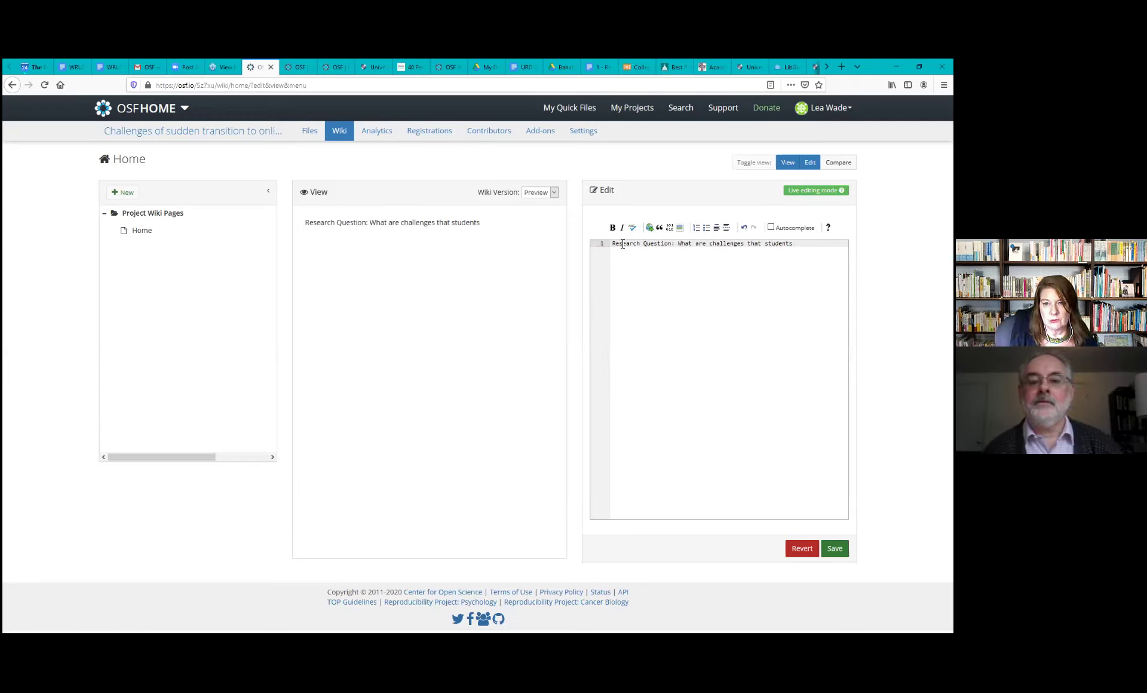
text(disc)
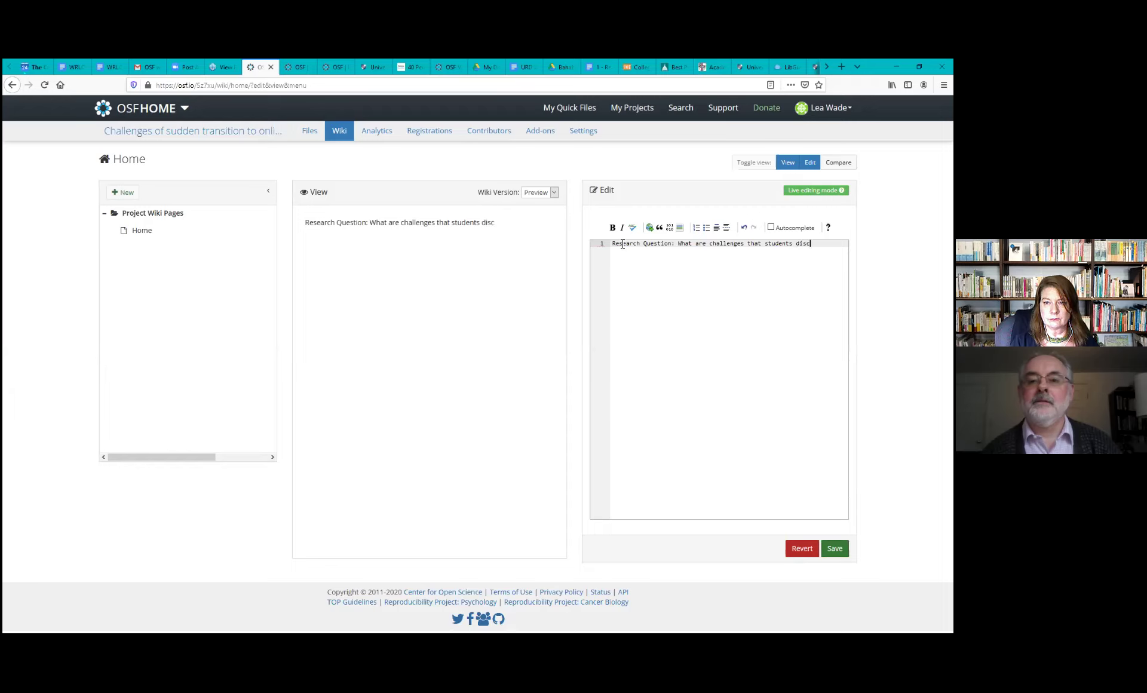
text(over when)
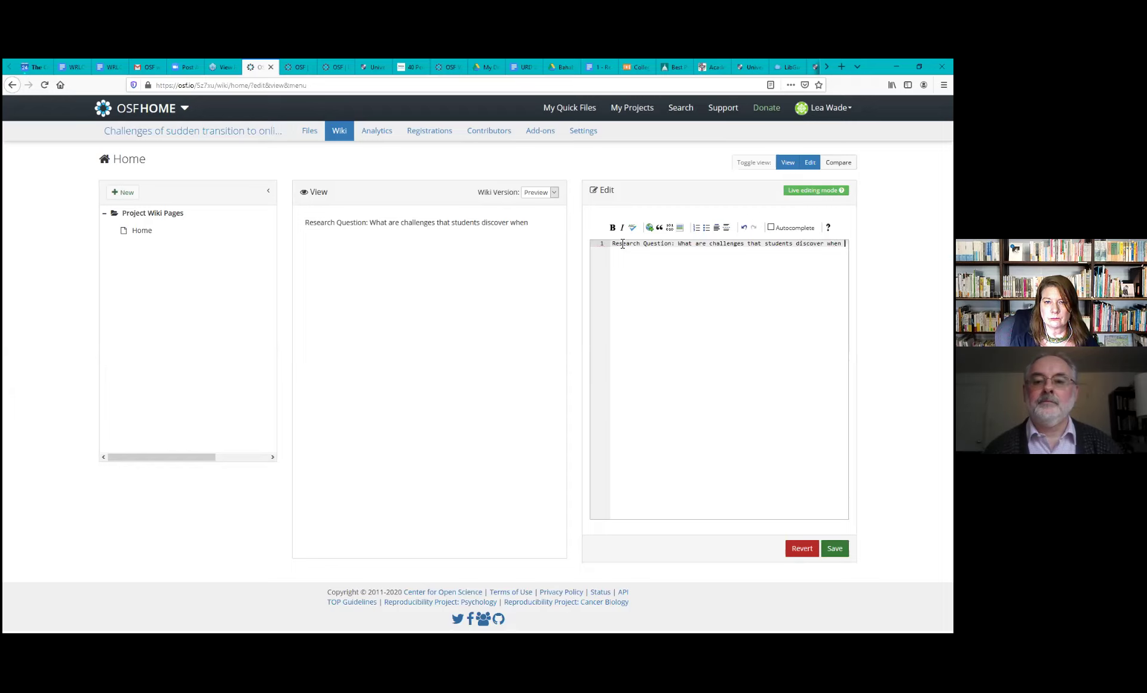
text( they)
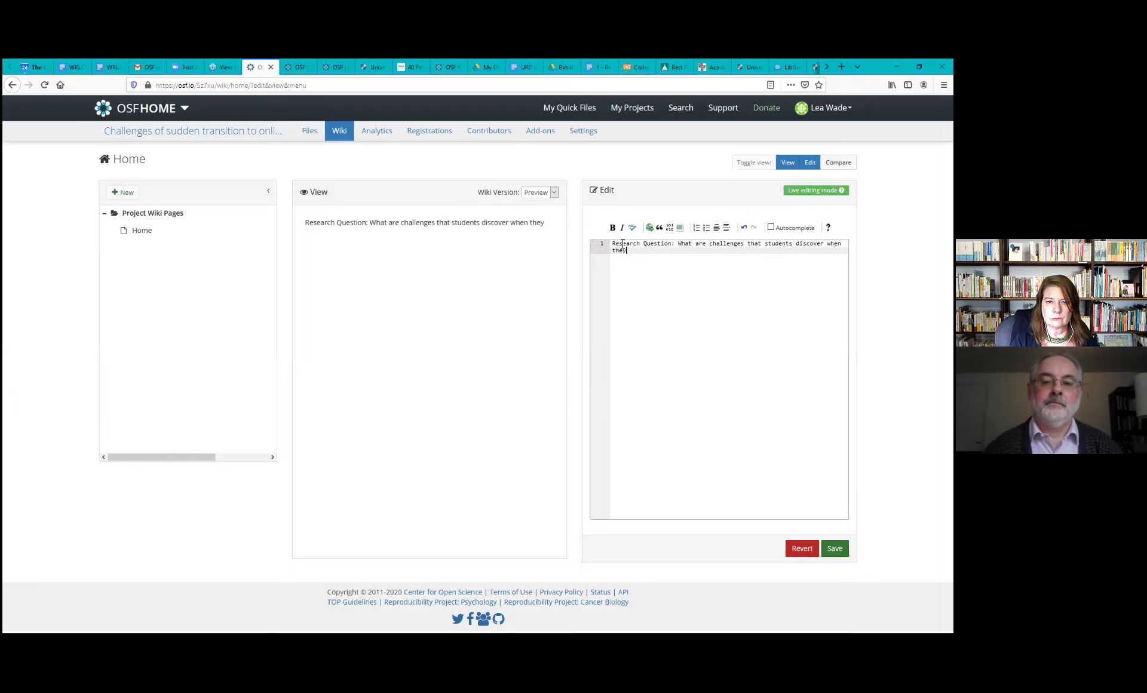
text( tran)
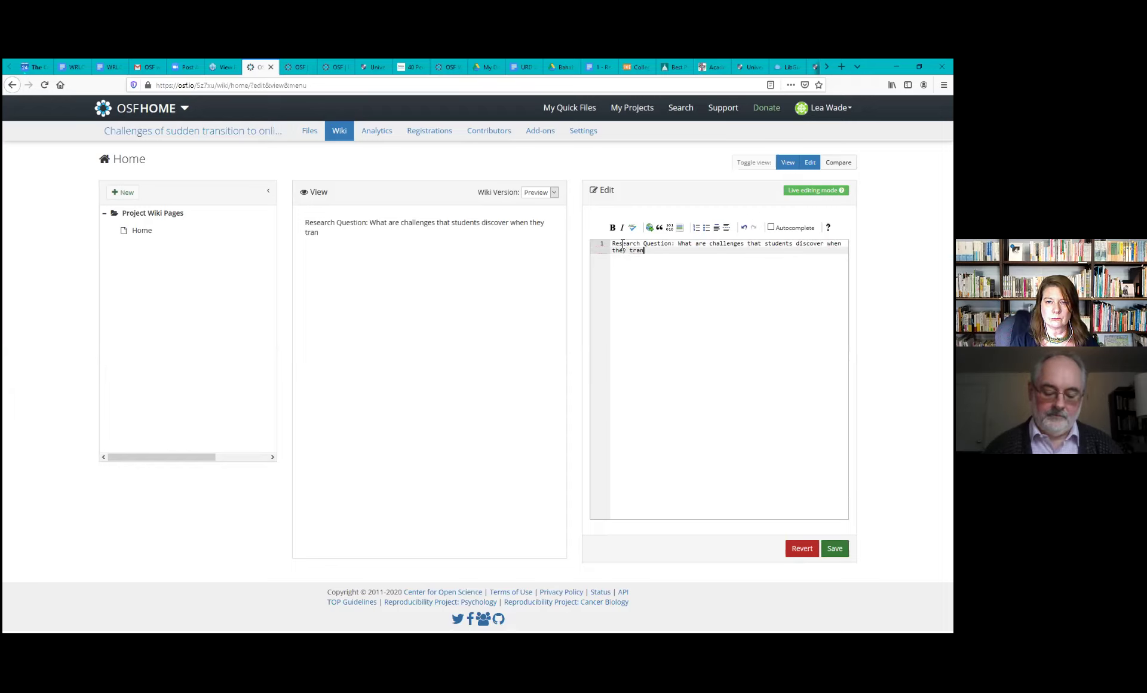
text(sition to a su)
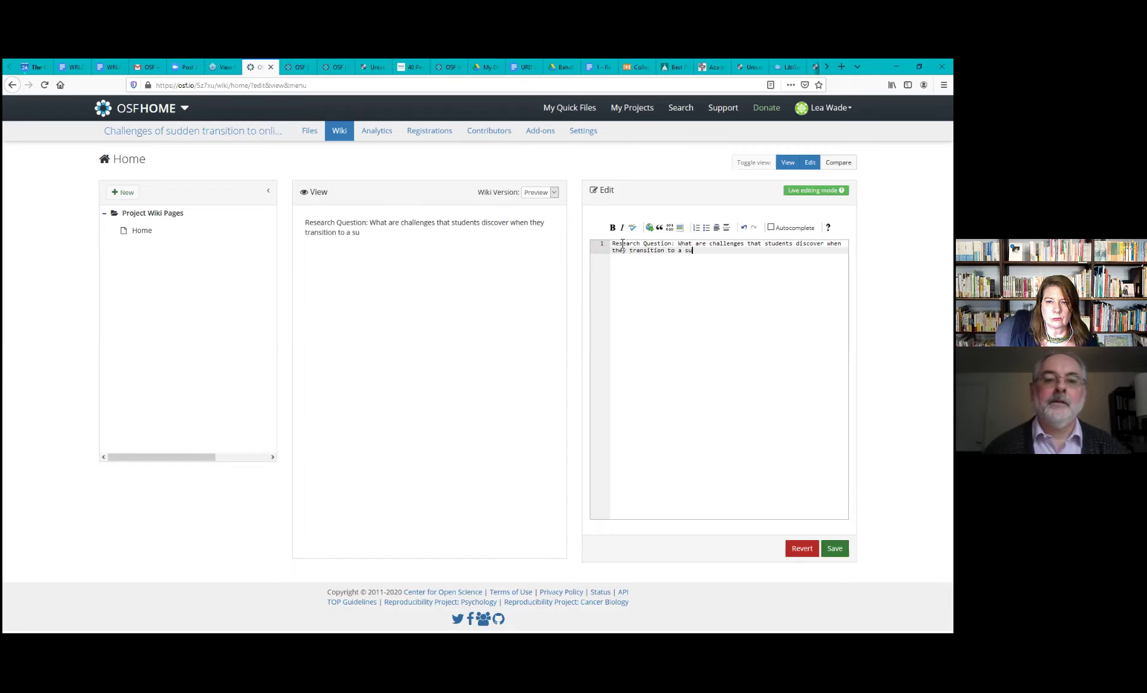
text(dden )
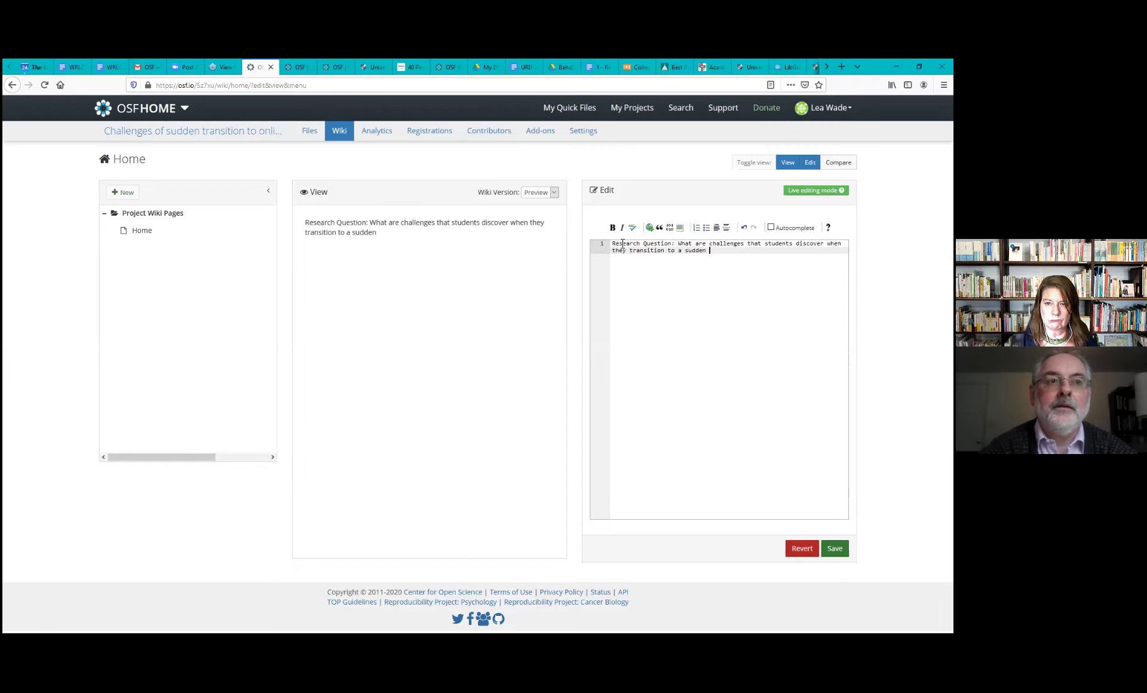
text(online education?)
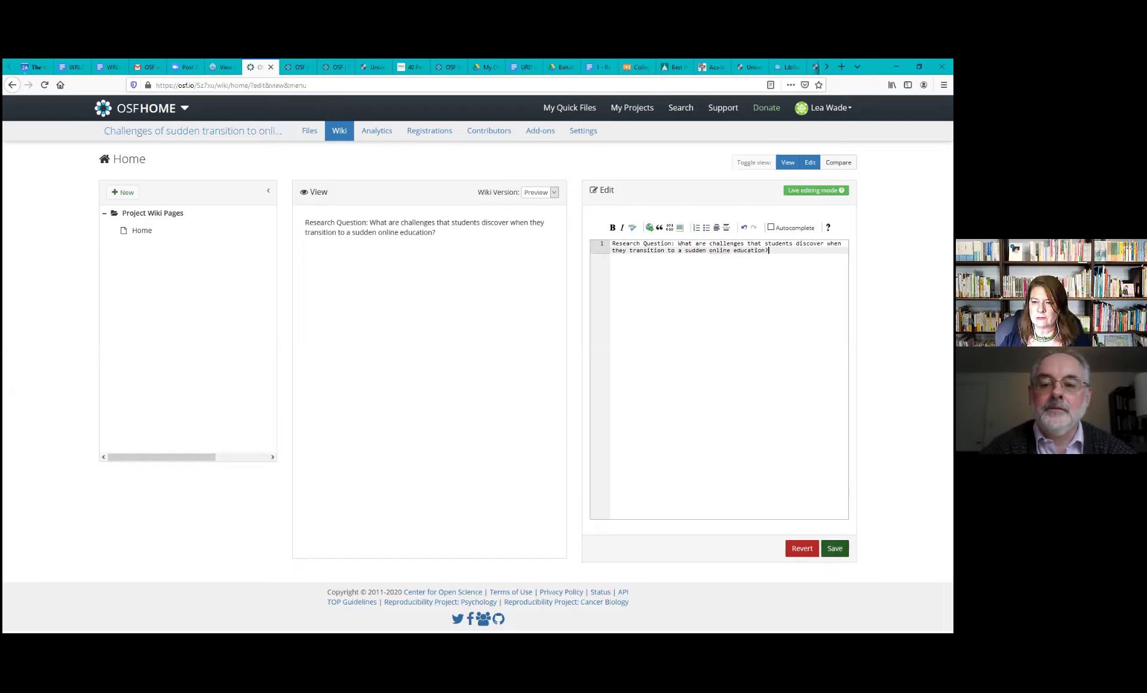
click(834, 549)
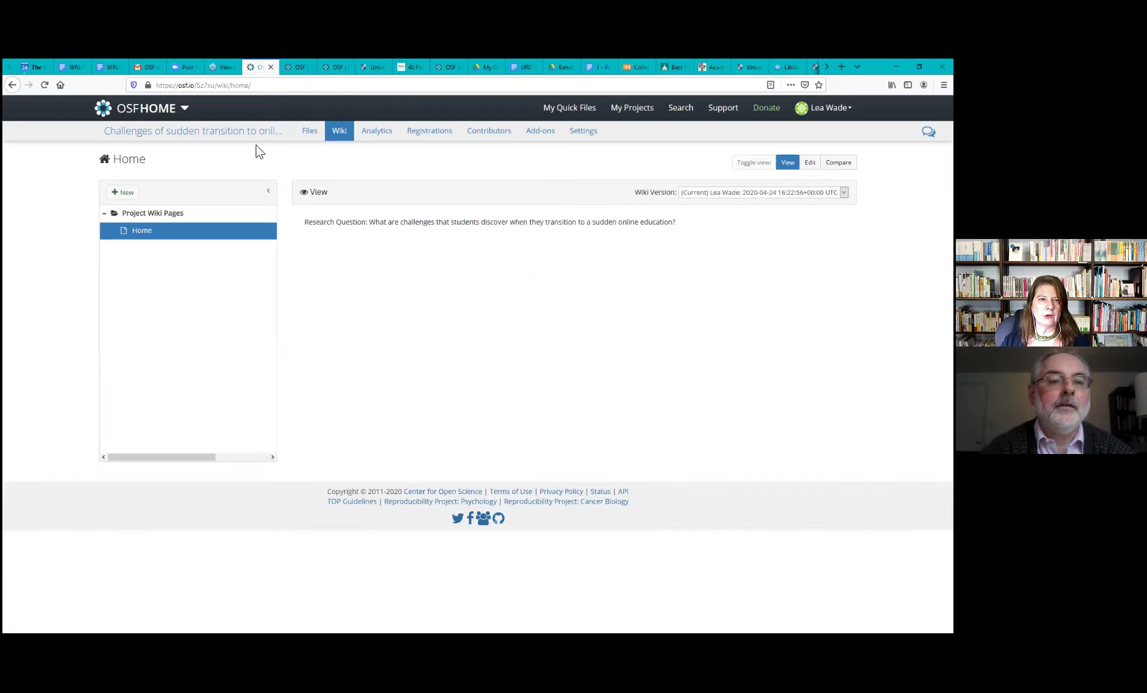
click(251, 140)
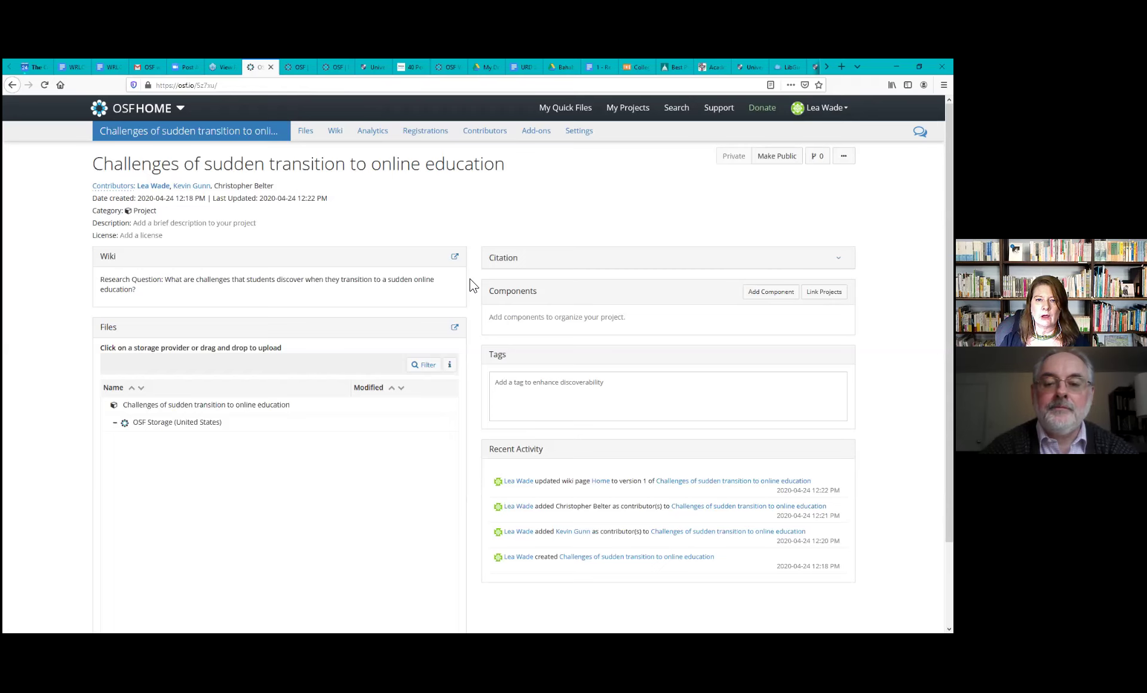
scroll(472, 285, down, 1)
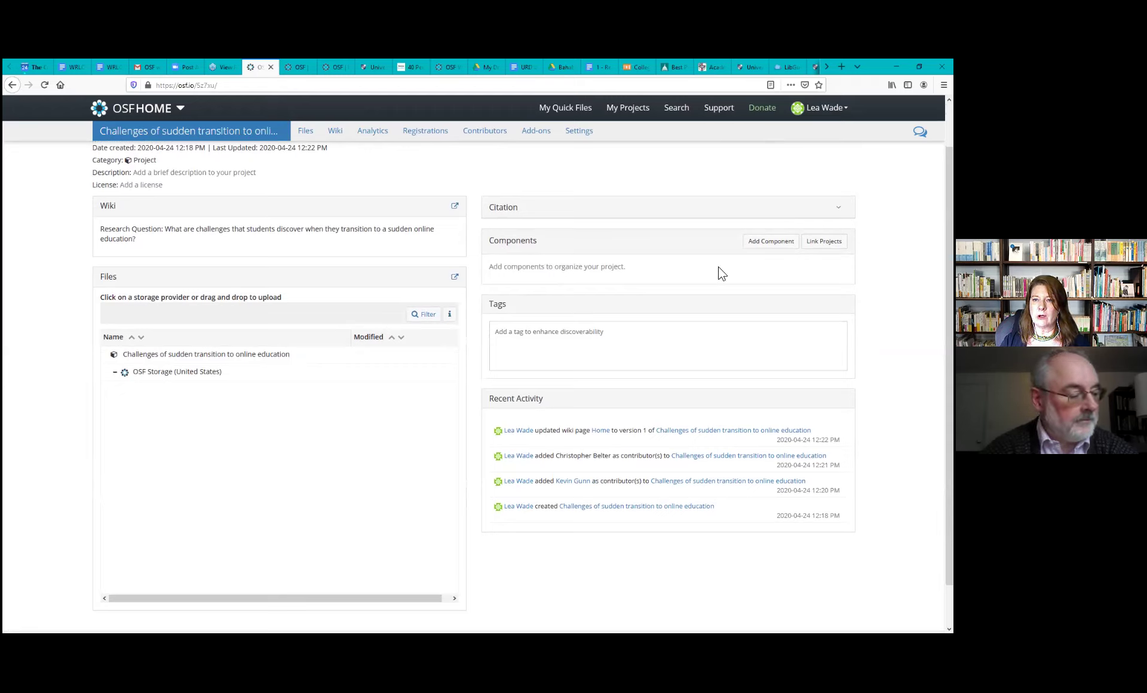
Create a 'Data' component with the project's contributors and tags, then stay on the project page
click(760, 247)
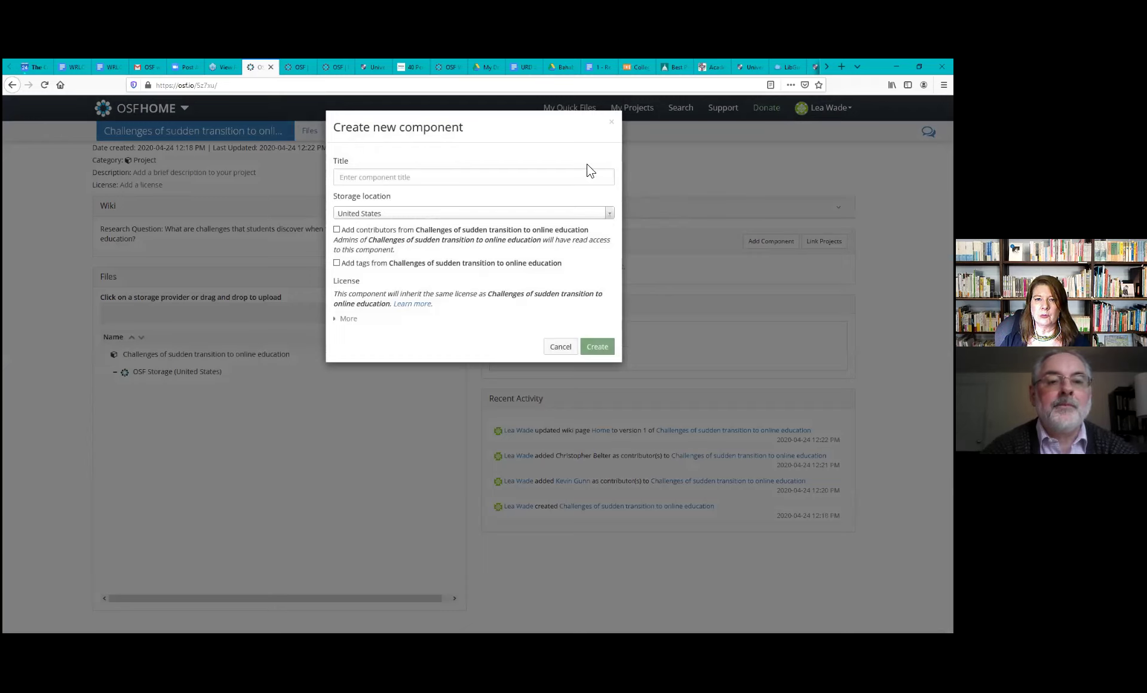
click(590, 175)
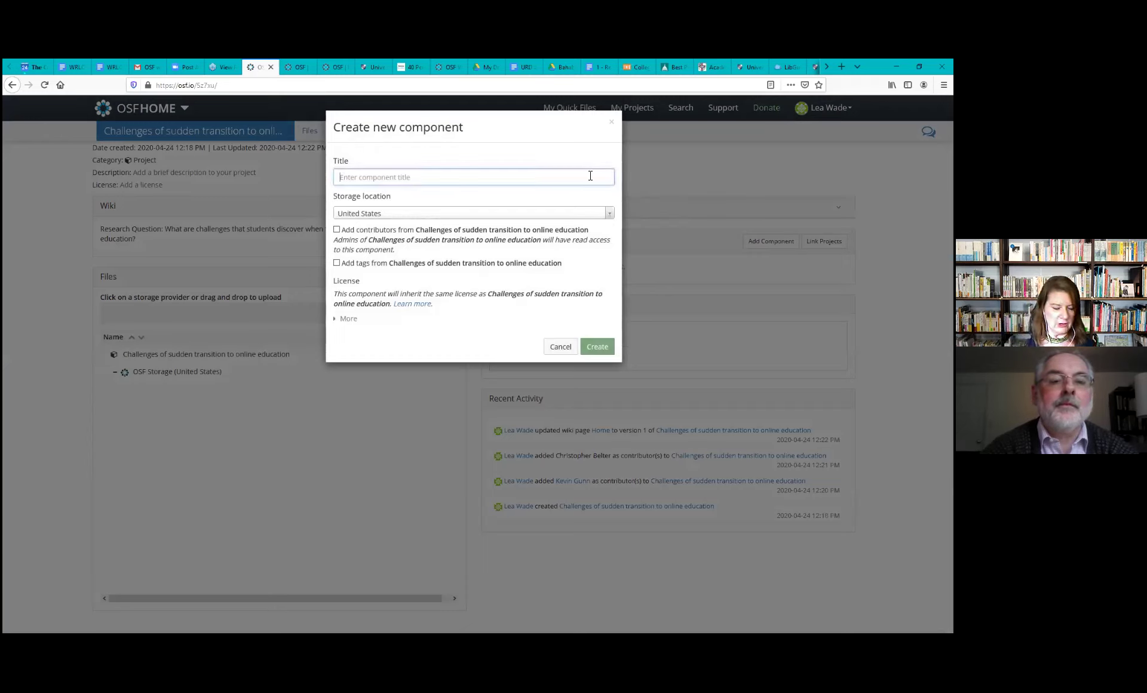
text(Data)
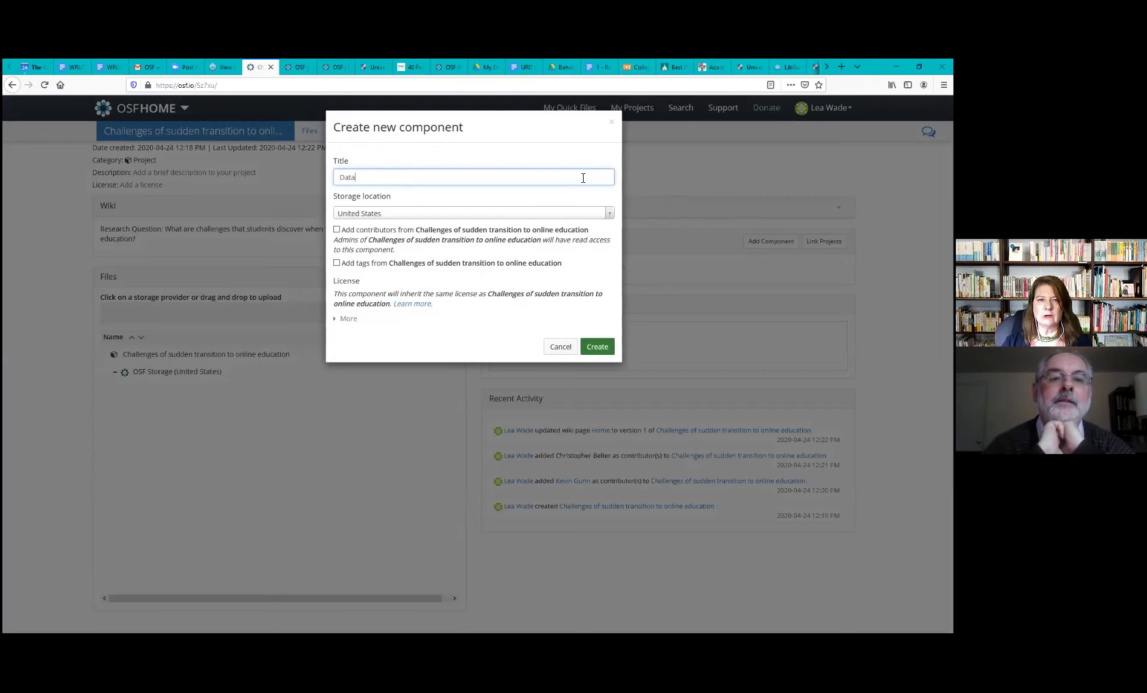
click(337, 230)
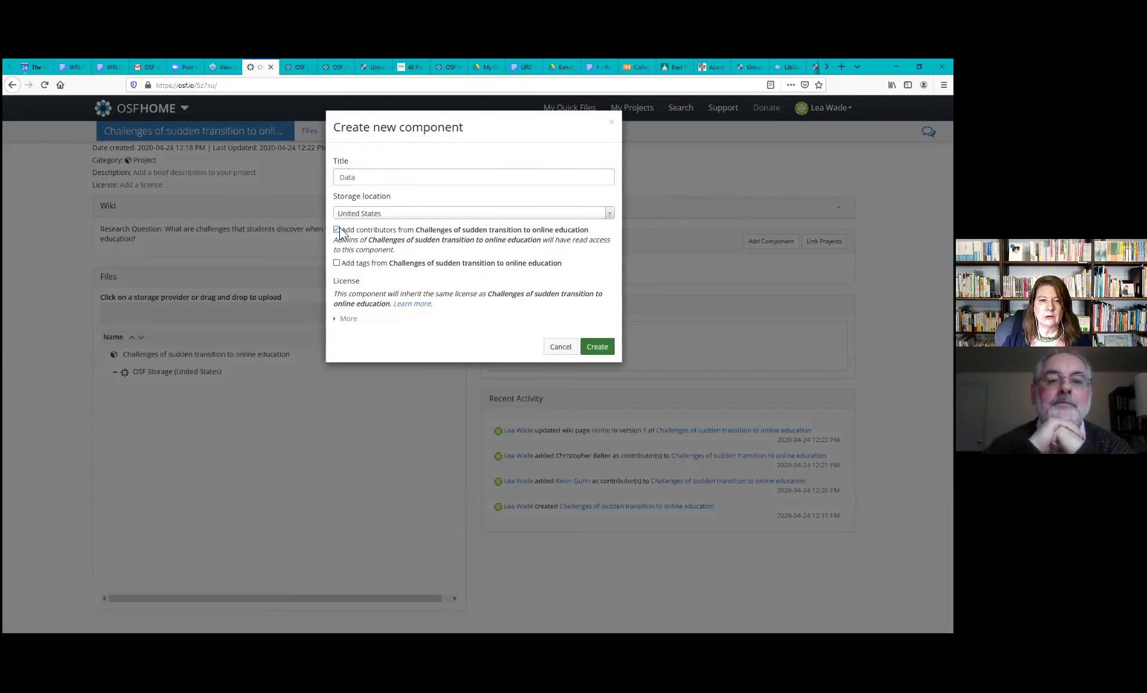
click(337, 263)
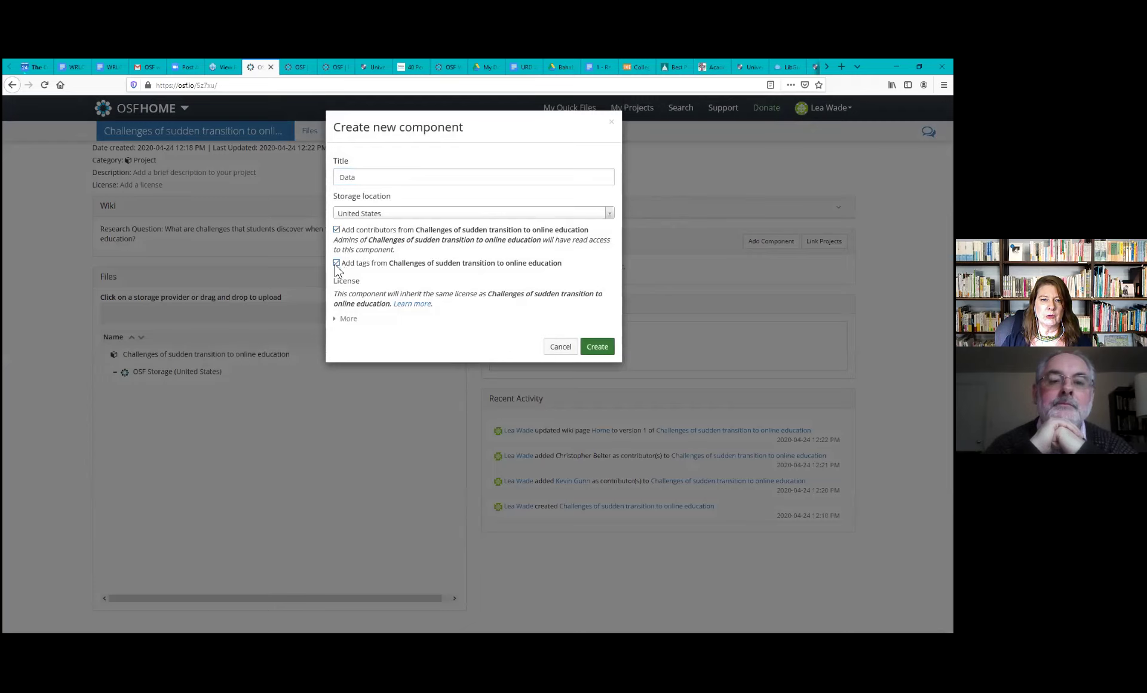
click(598, 348)
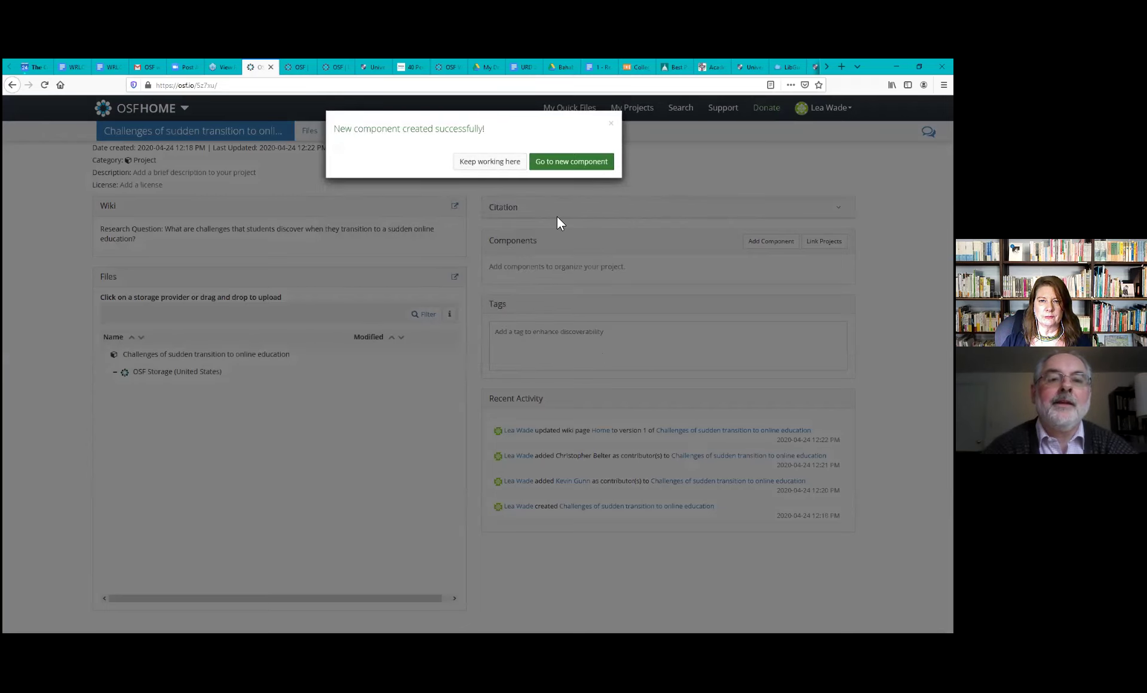
click(512, 166)
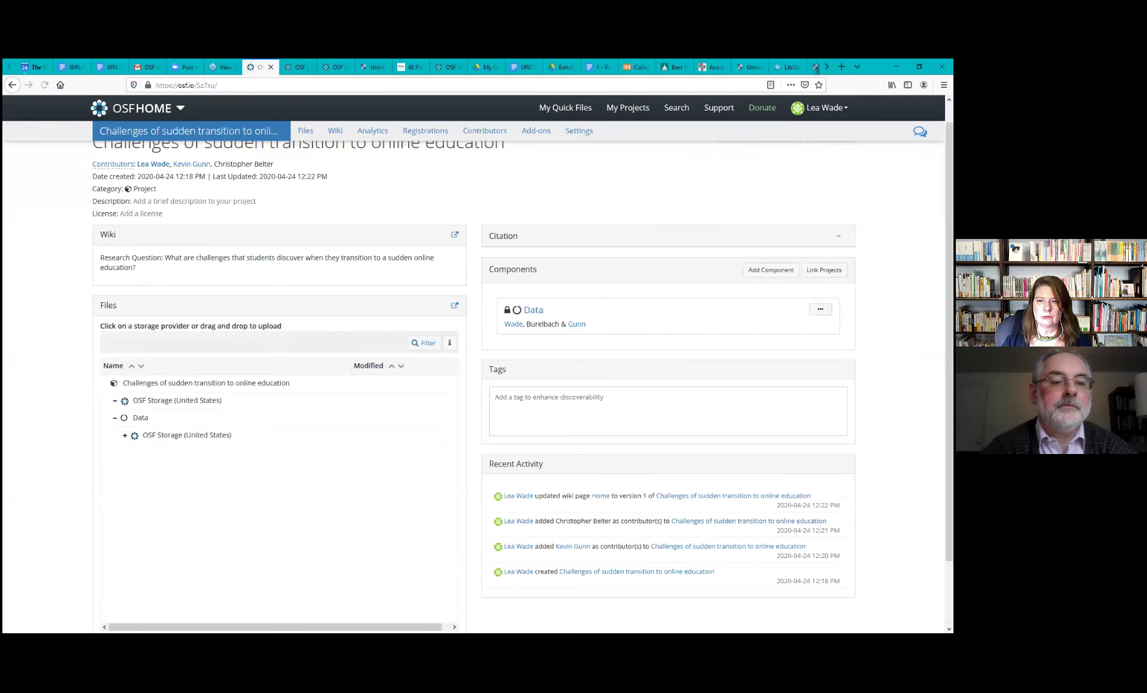
Create an 'Analysis' component with the project's contributors and tags, then stay on the project page
click(771, 270)
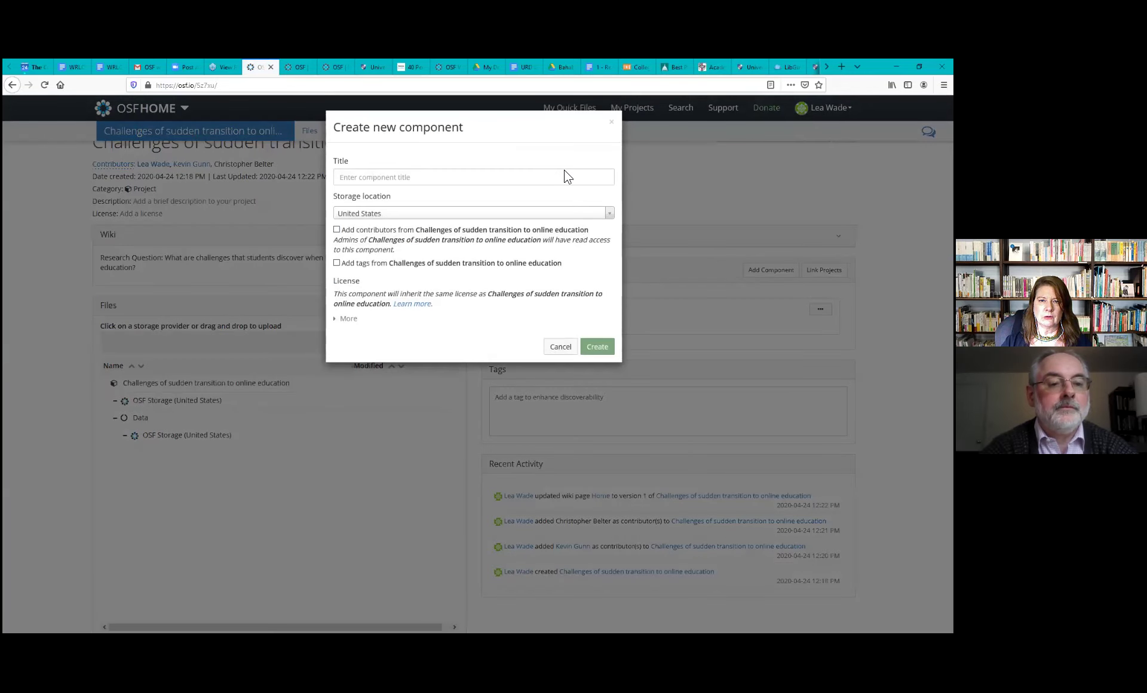
click(566, 177)
text(Analysis)
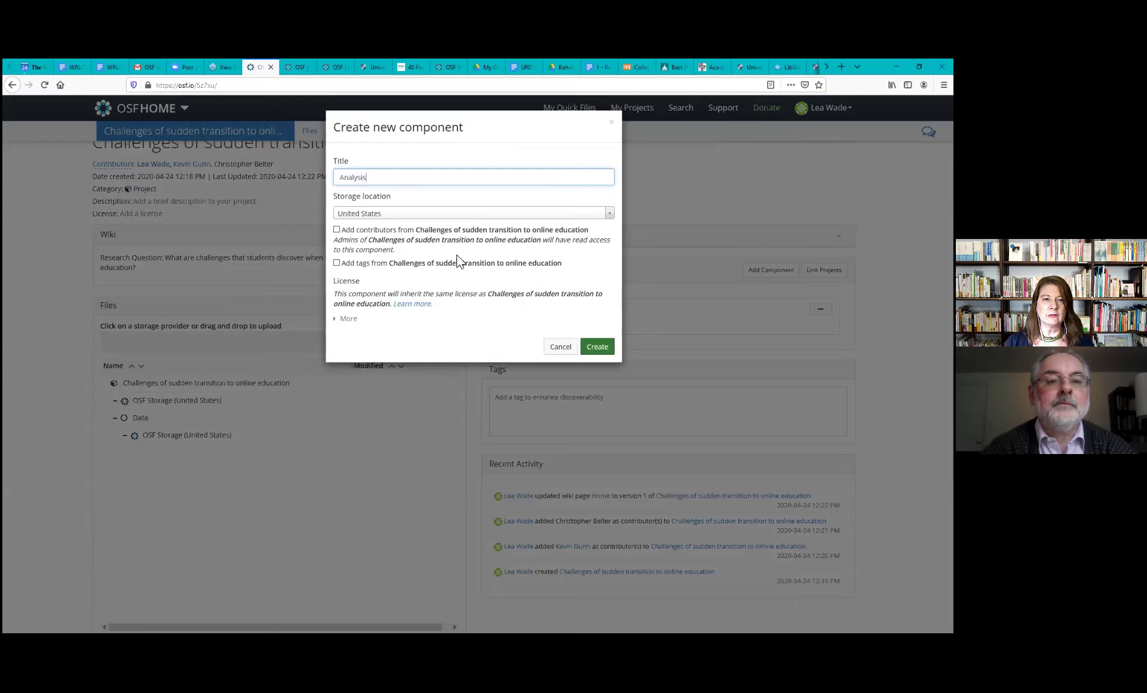
click(336, 232)
click(337, 263)
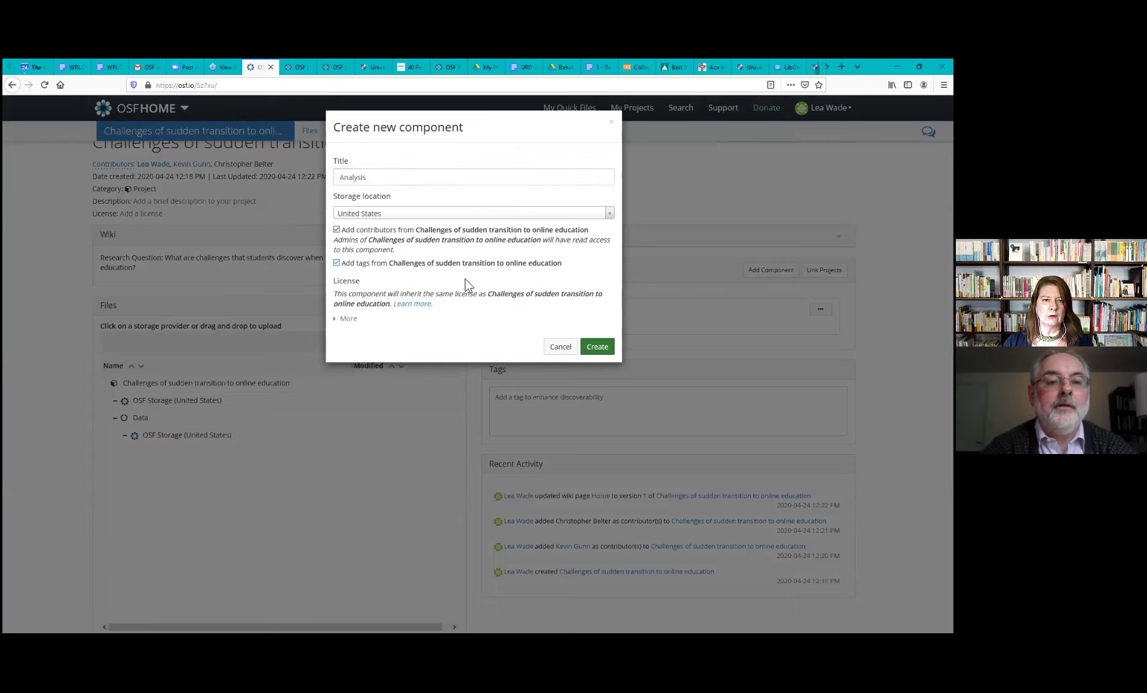
click(596, 352)
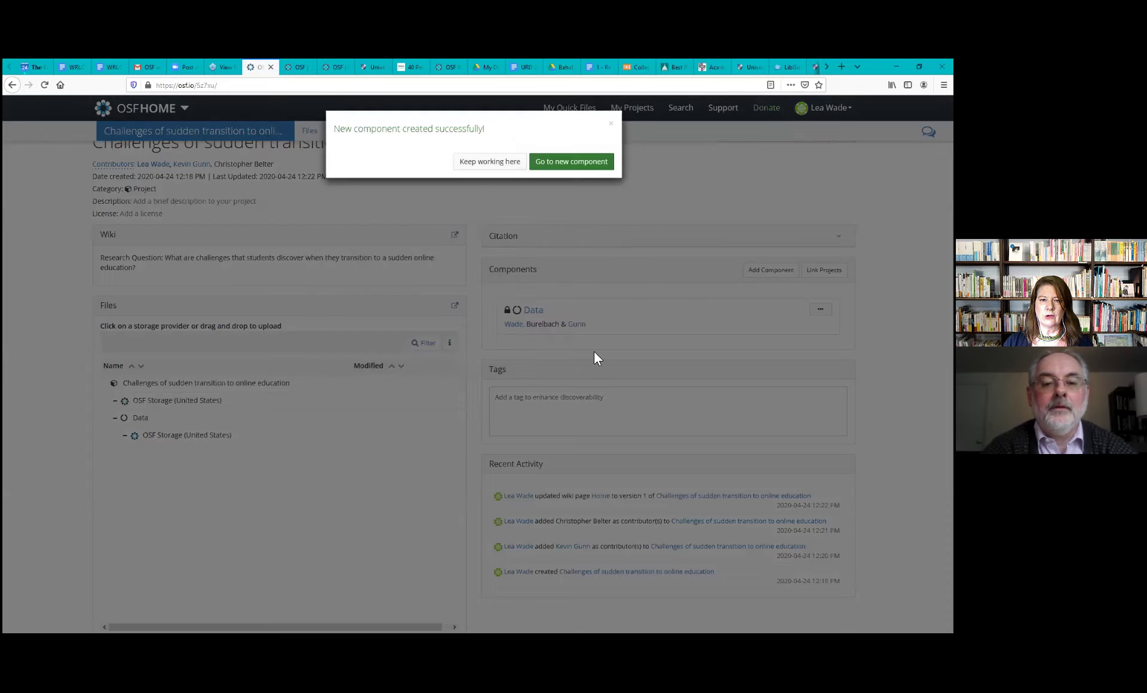
click(486, 161)
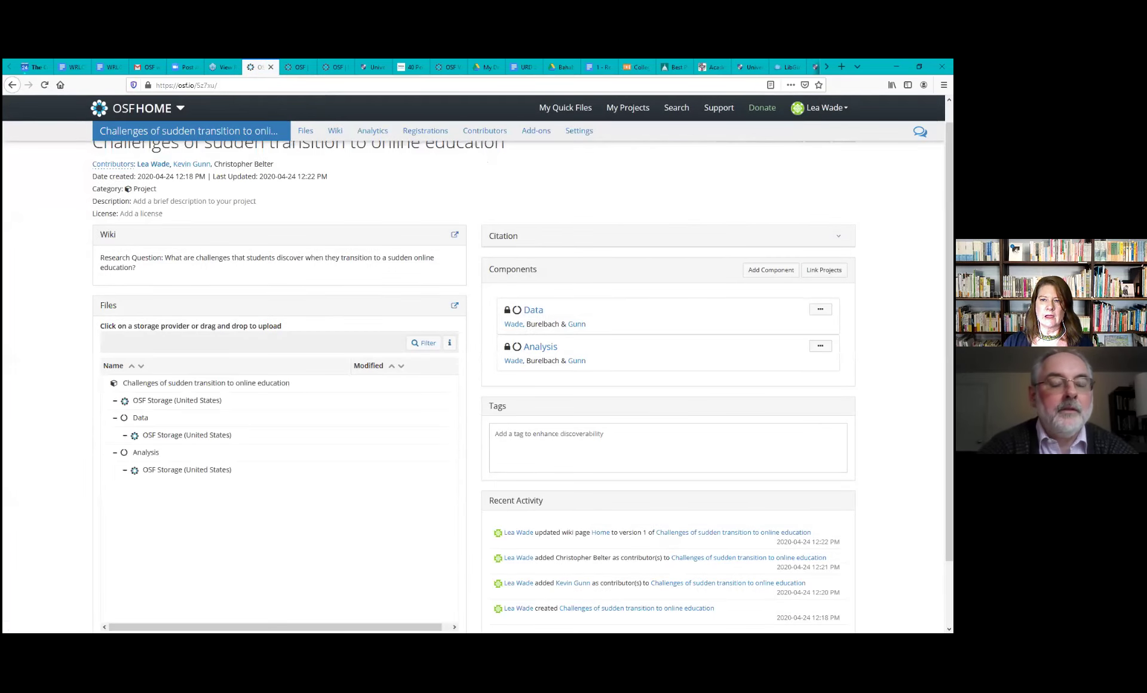
Create a 'Reference' component with 'Add contributors' and 'Add tags' both ticked
click(774, 272)
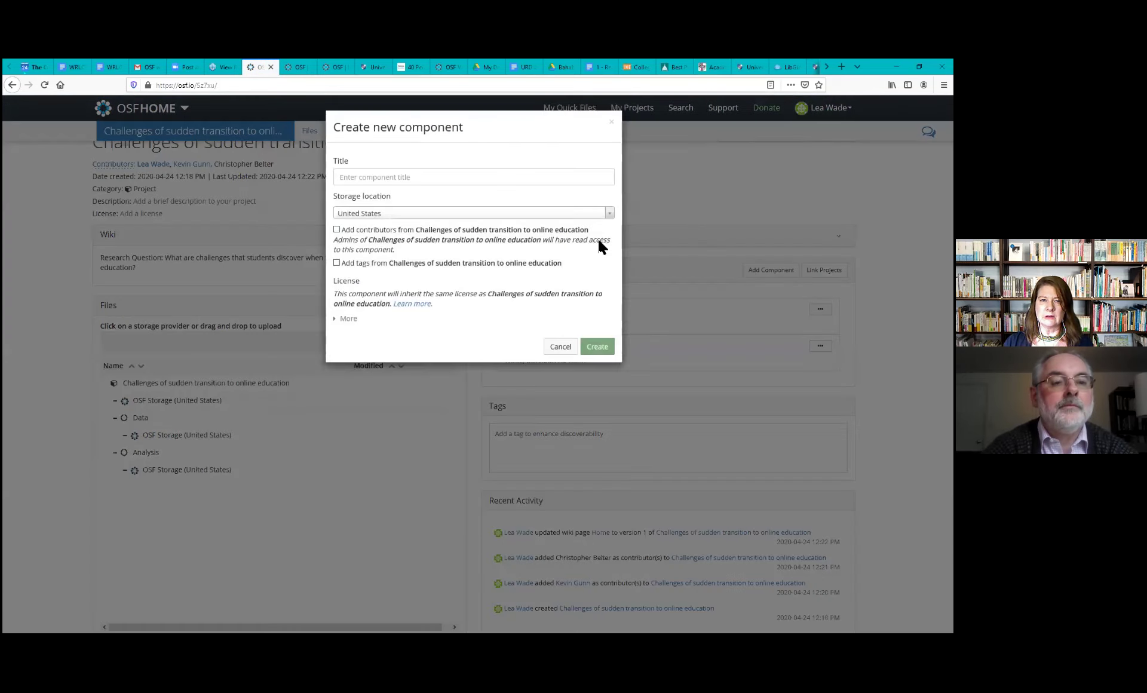
click(569, 177)
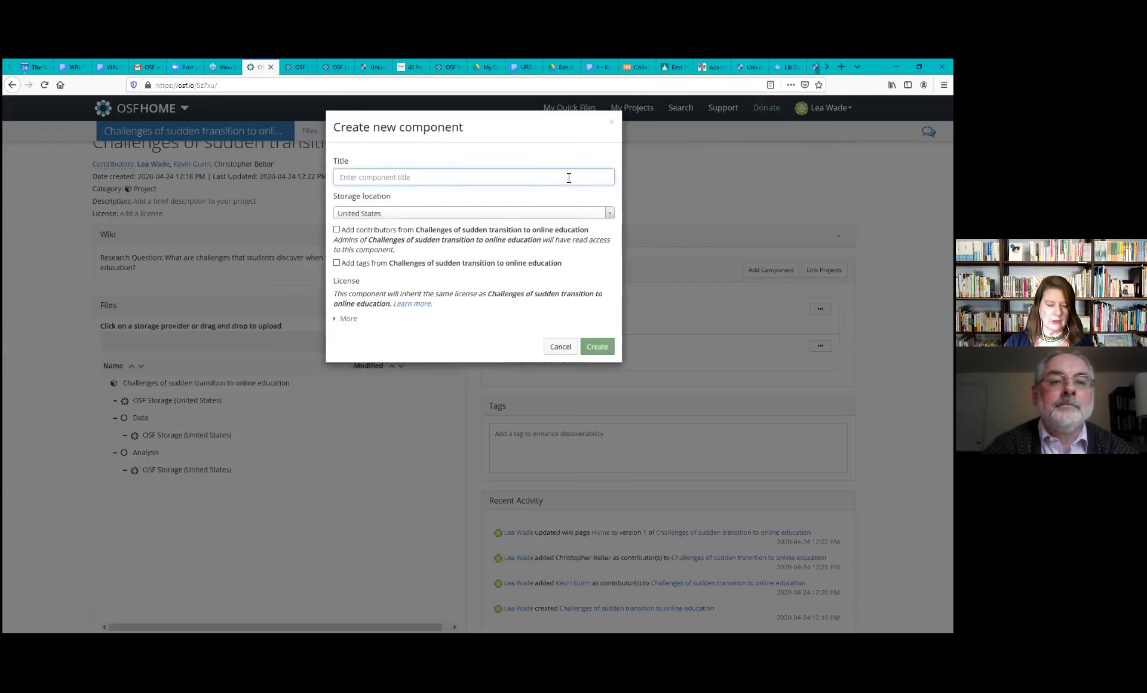
text(Reference)
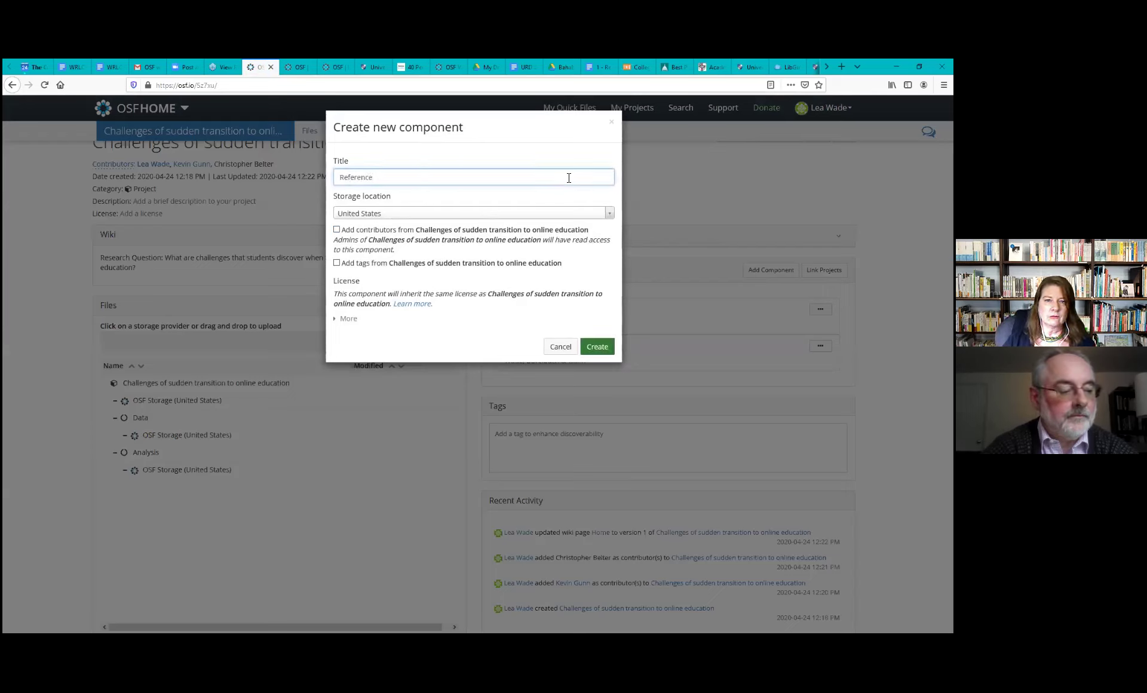
click(337, 231)
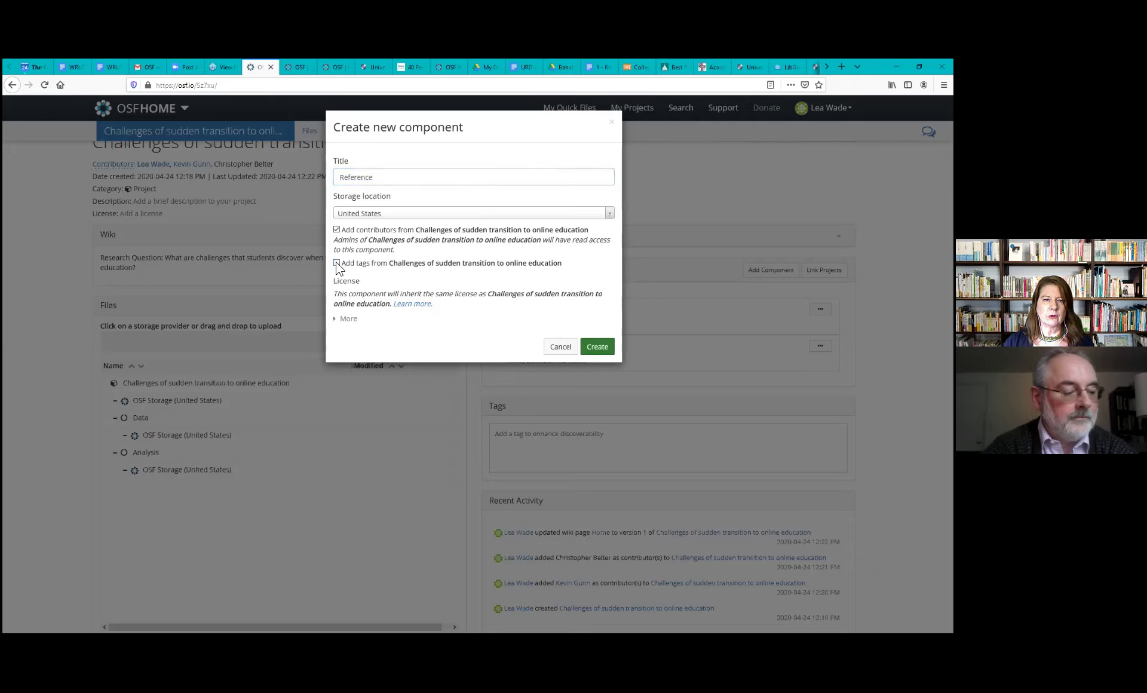
click(337, 263)
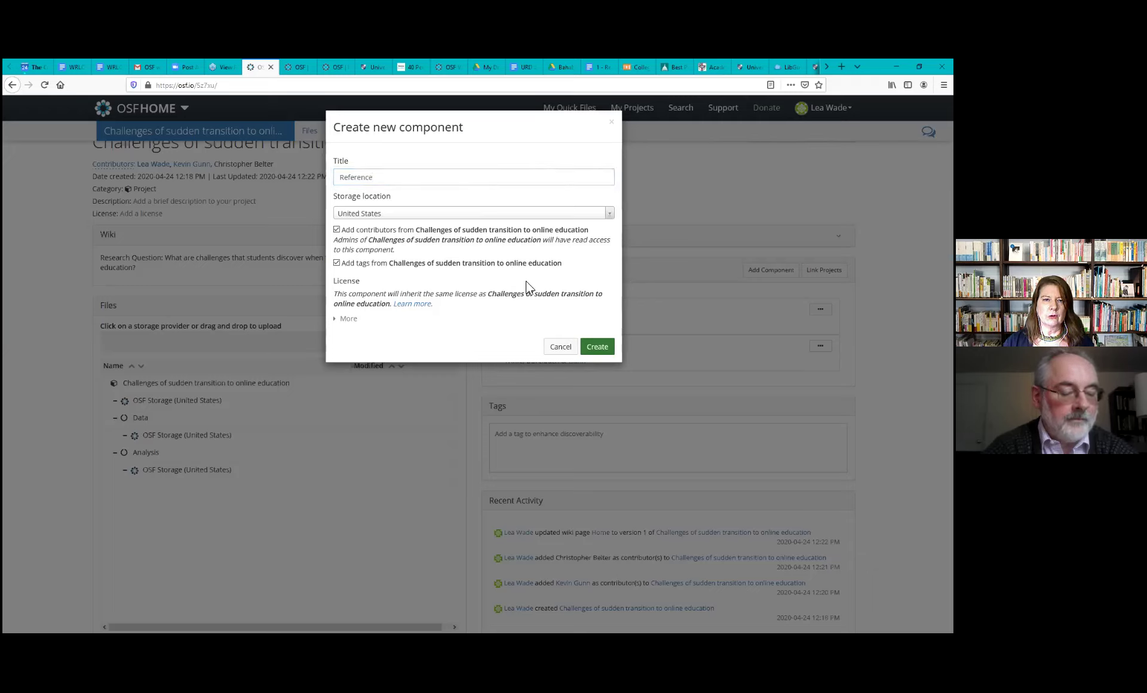
click(597, 347)
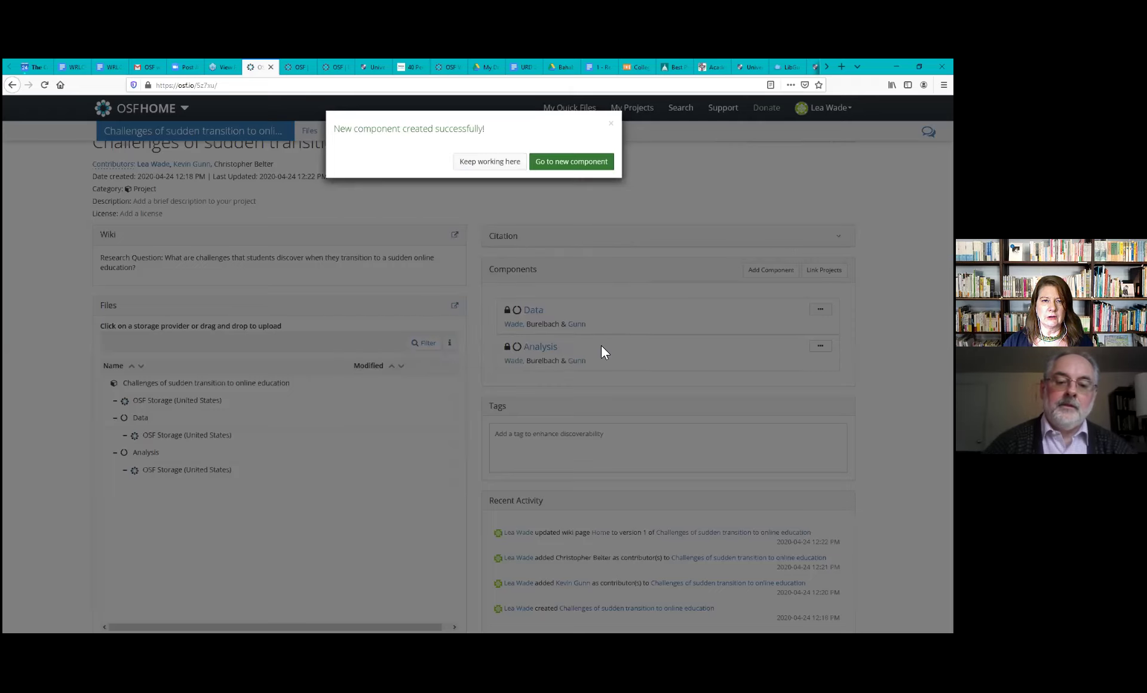
Go to the new Reference component and add a 'Reading List' sub-component with its contributors and tags
click(572, 170)
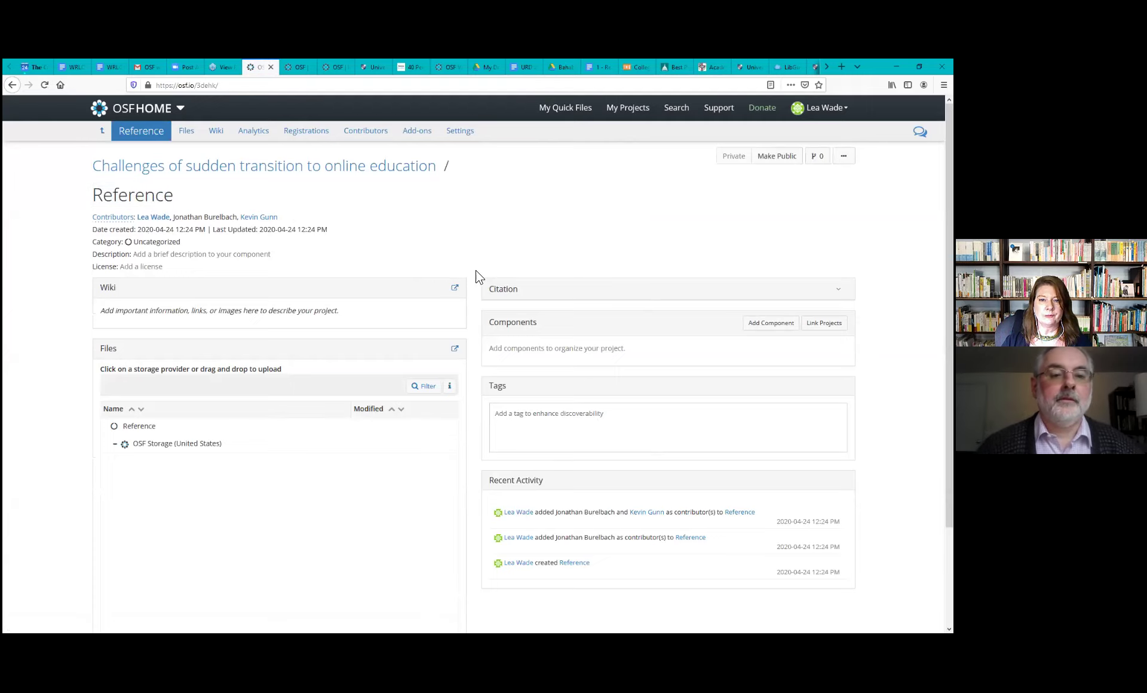
scroll(476, 275, down, 1)
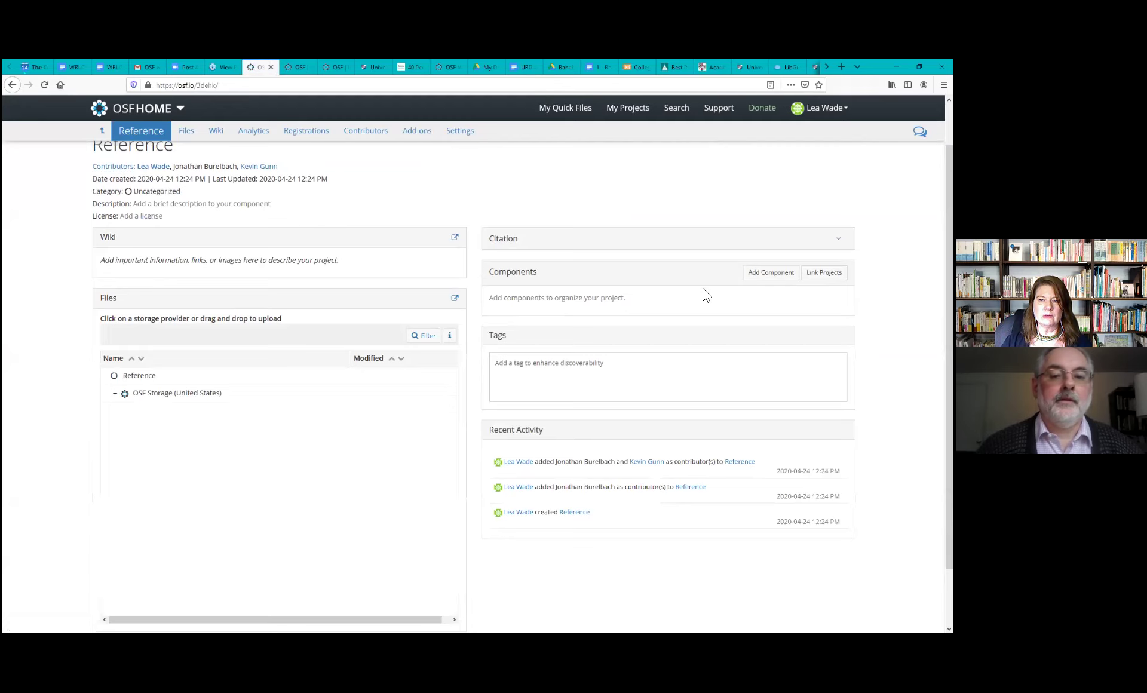
click(770, 273)
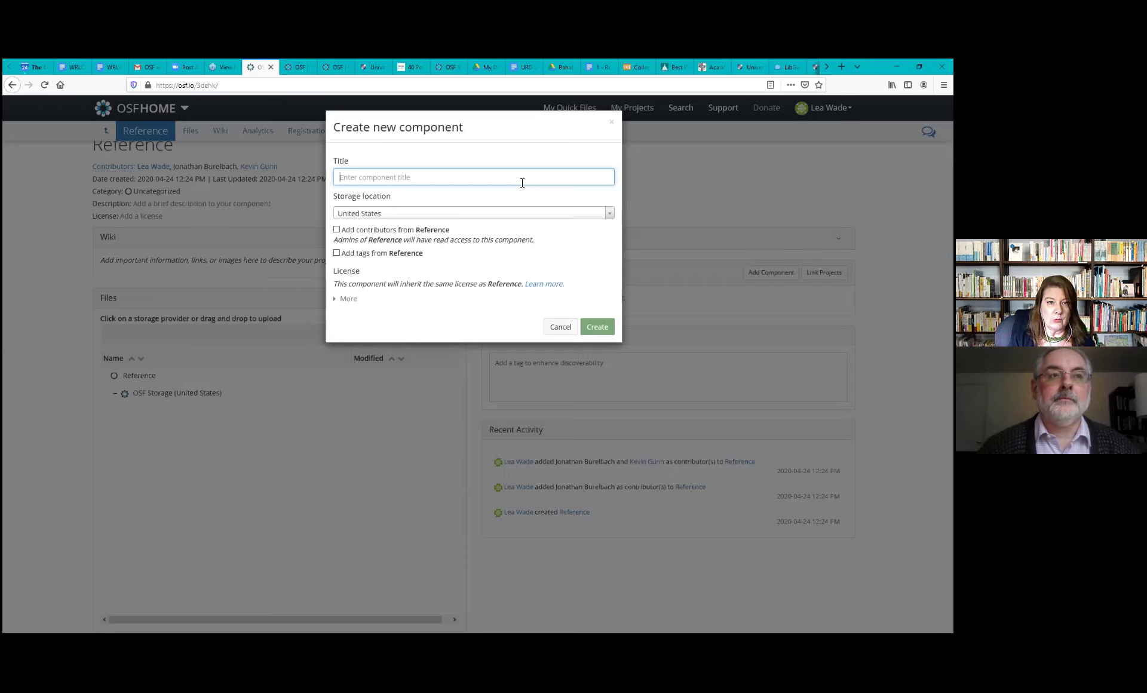
text(Re)
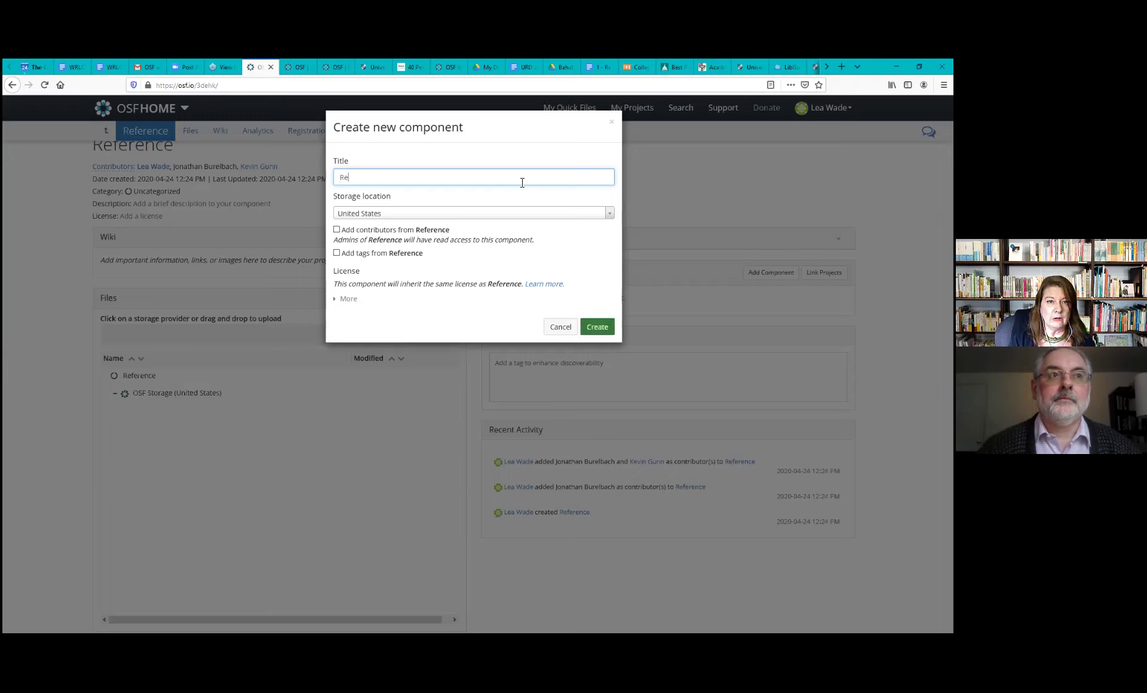
text(ading)
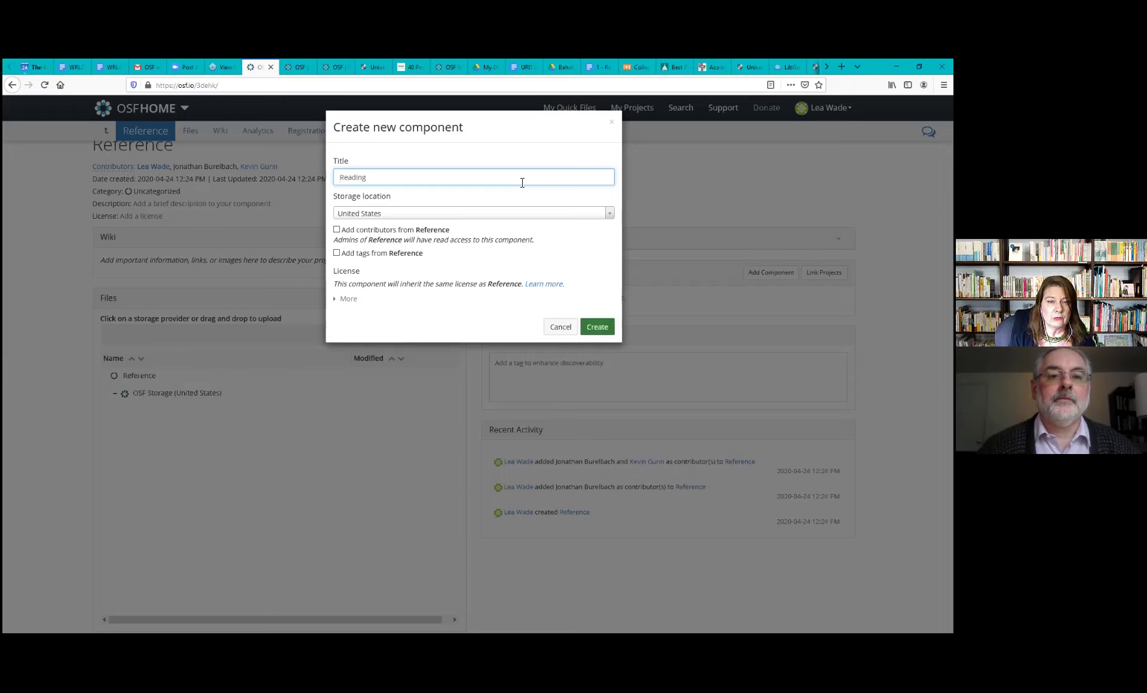
text( List)
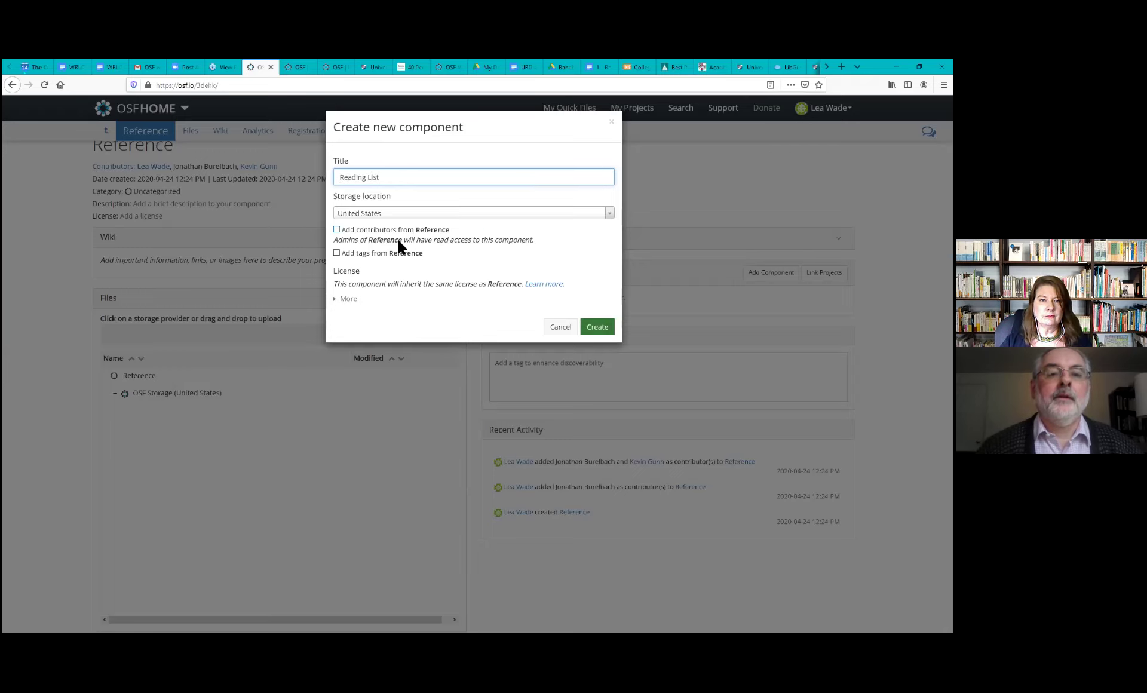
click(336, 230)
click(337, 253)
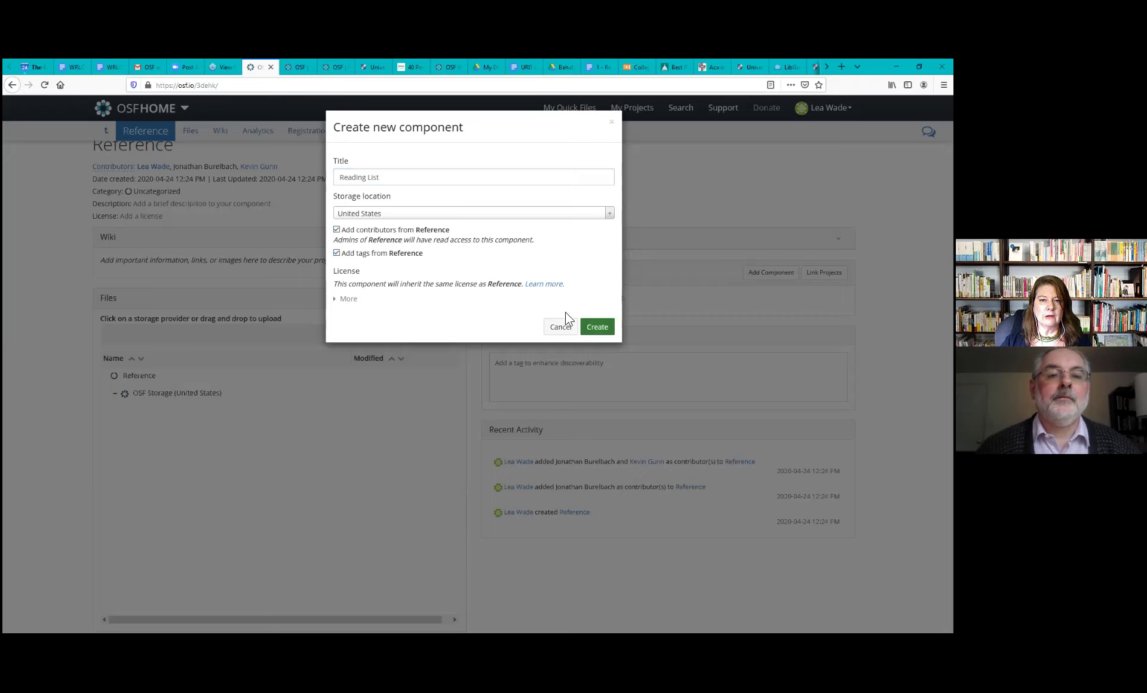
click(602, 327)
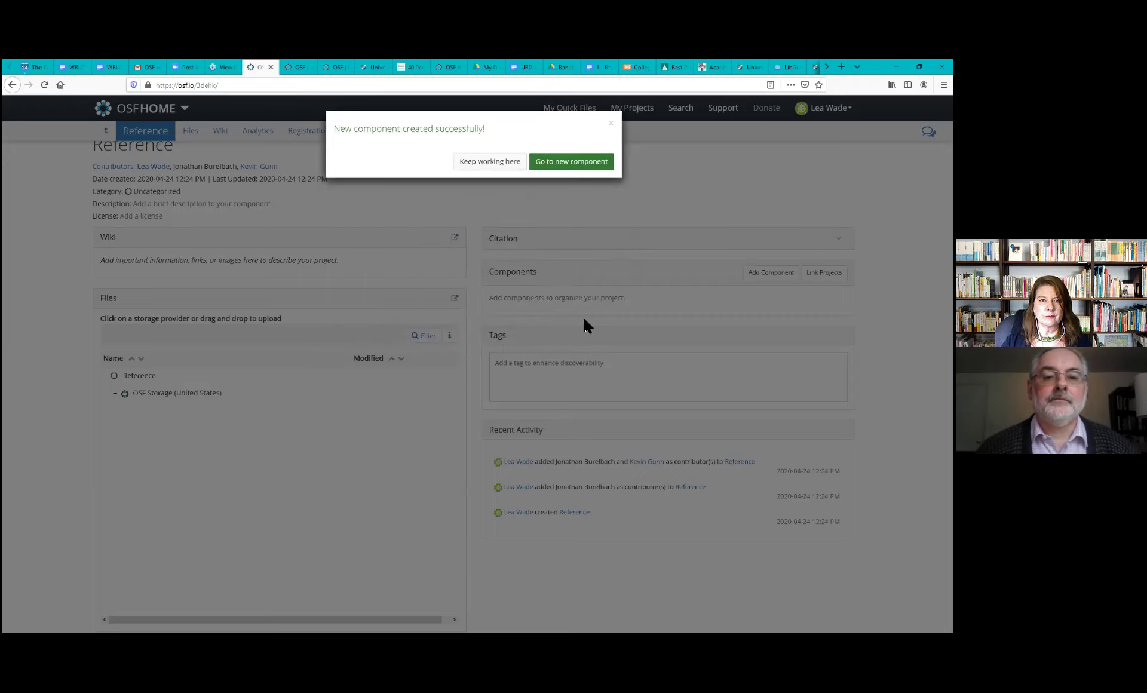
click(485, 167)
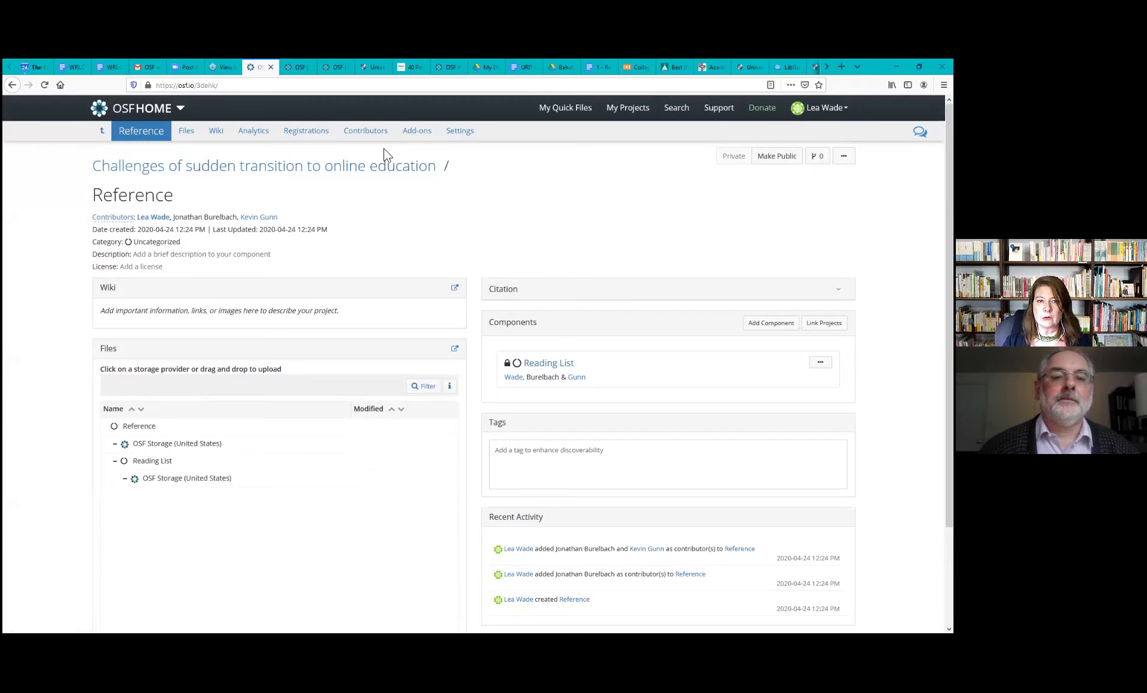
Remove the Read + Write contributor from Reference and every component in it, including Reading List
click(372, 134)
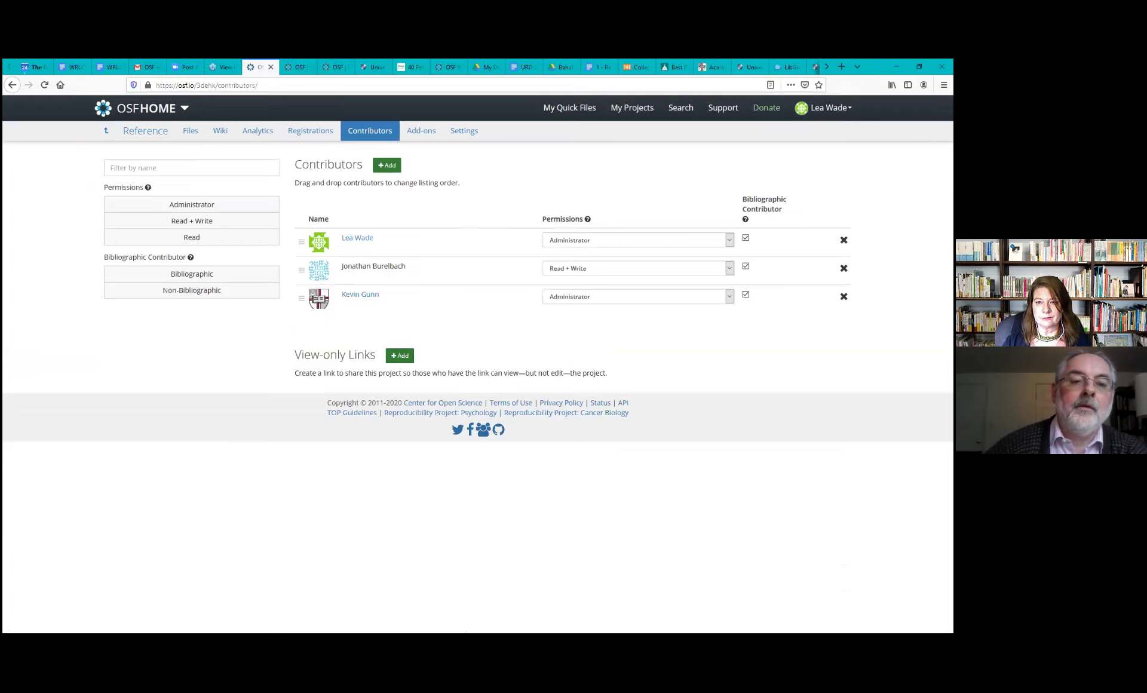
click(843, 268)
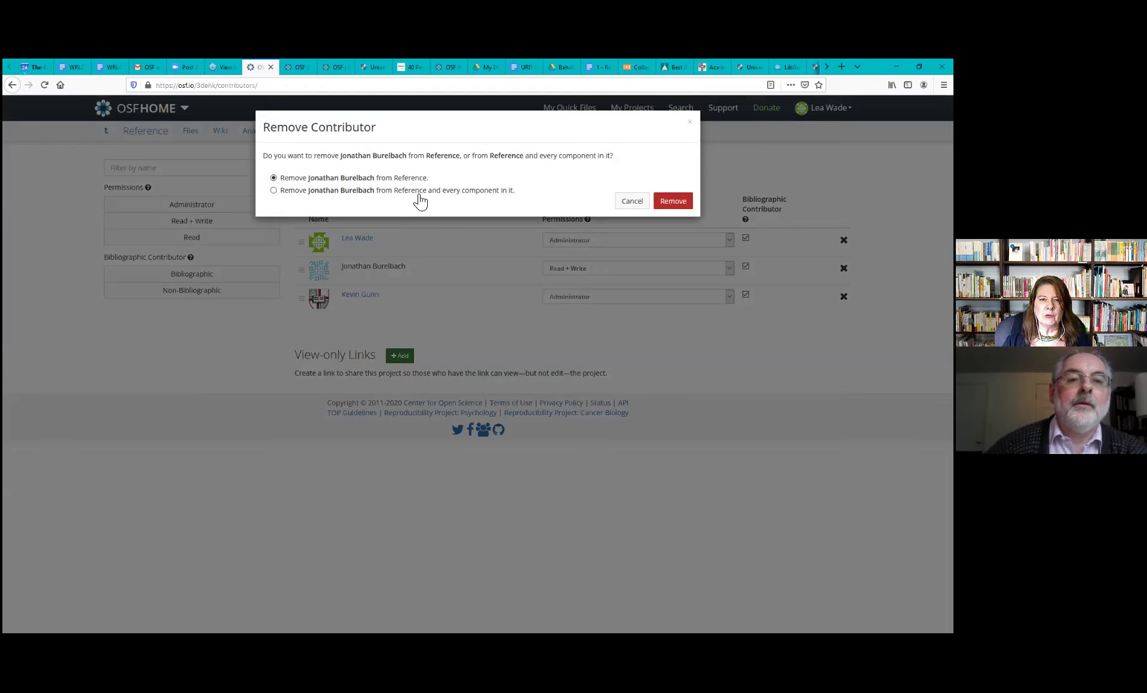
click(275, 190)
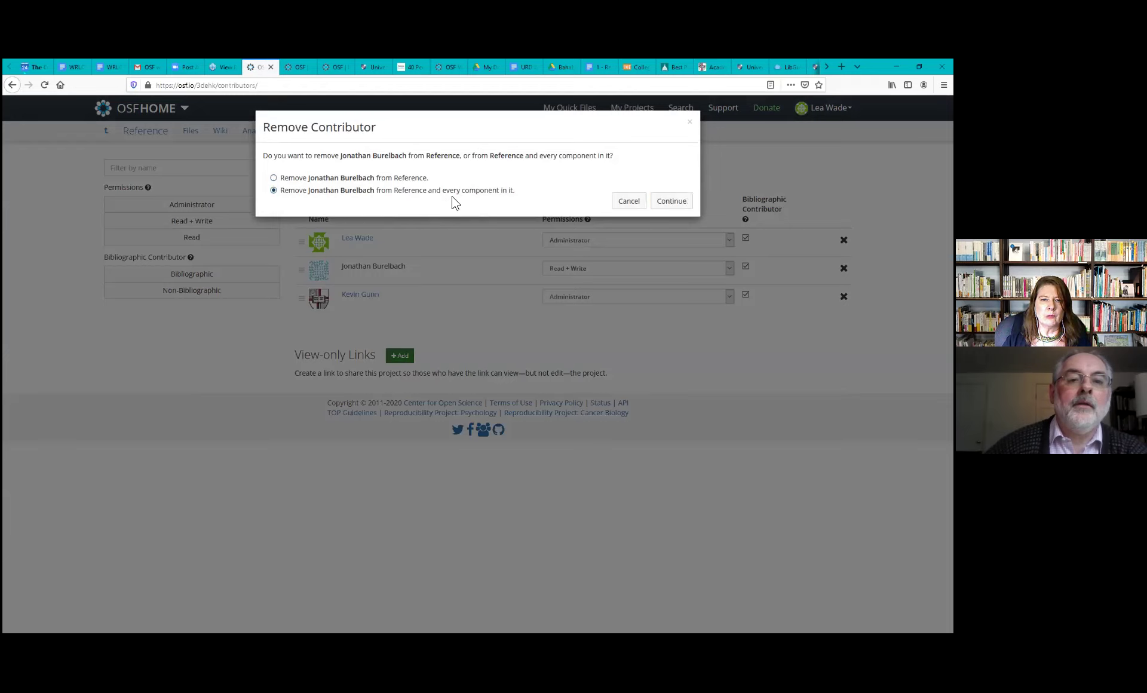
click(671, 204)
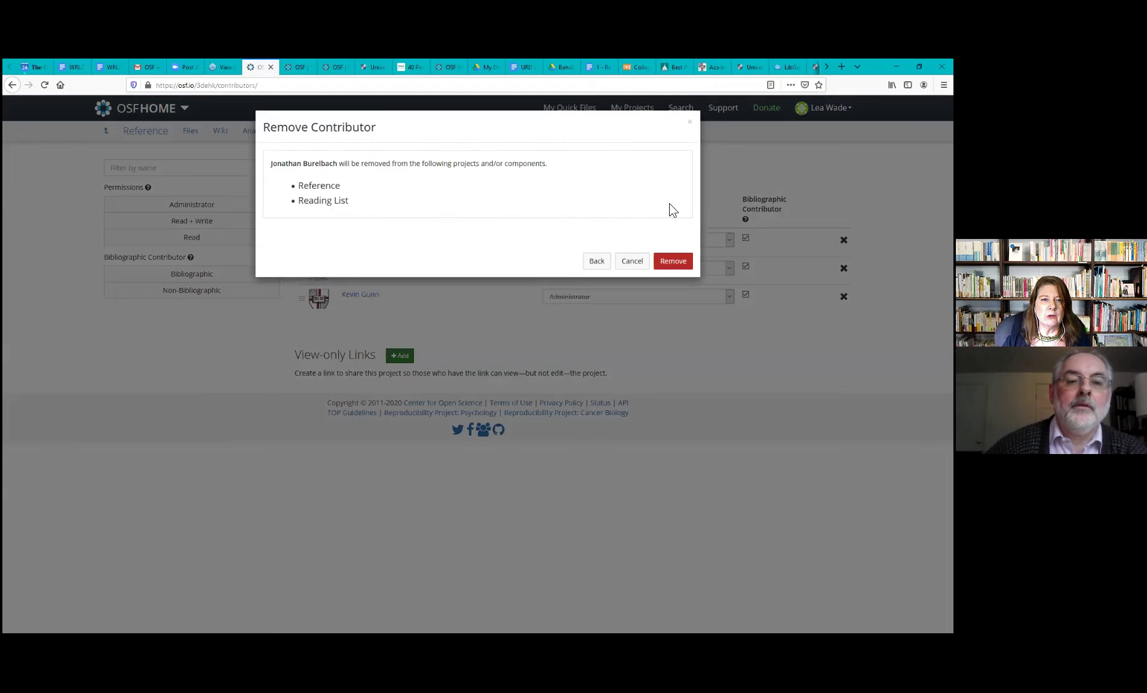
click(679, 266)
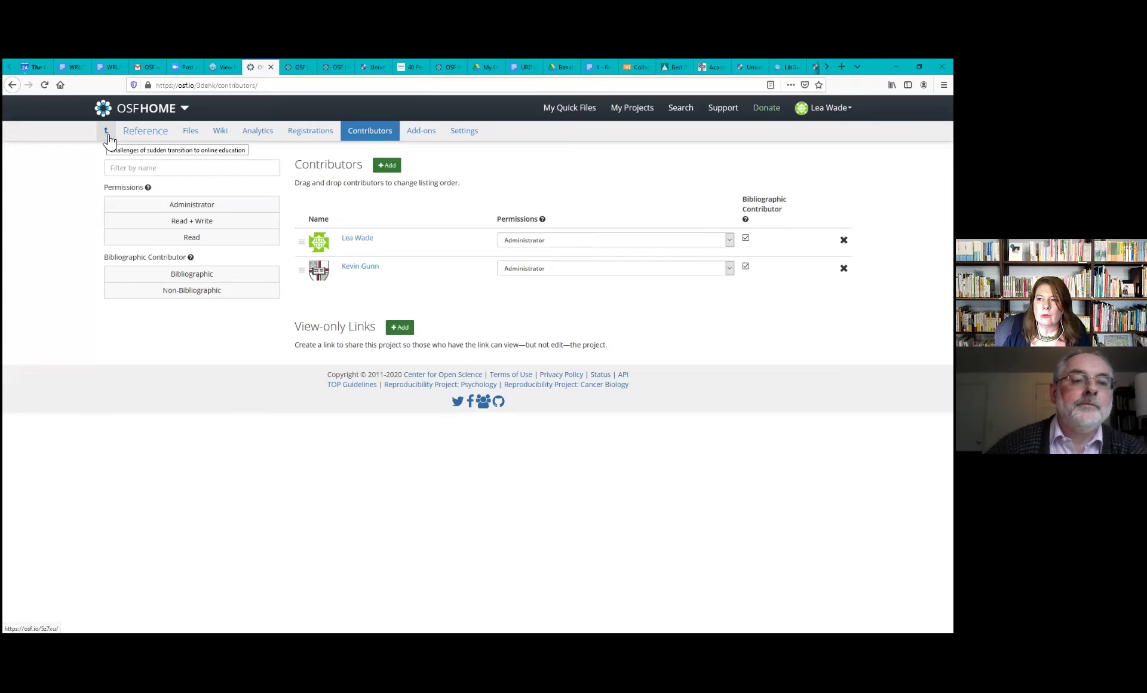
Return to the parent project and expand its Citation section to view APA, MLA and Chicago formats
click(108, 137)
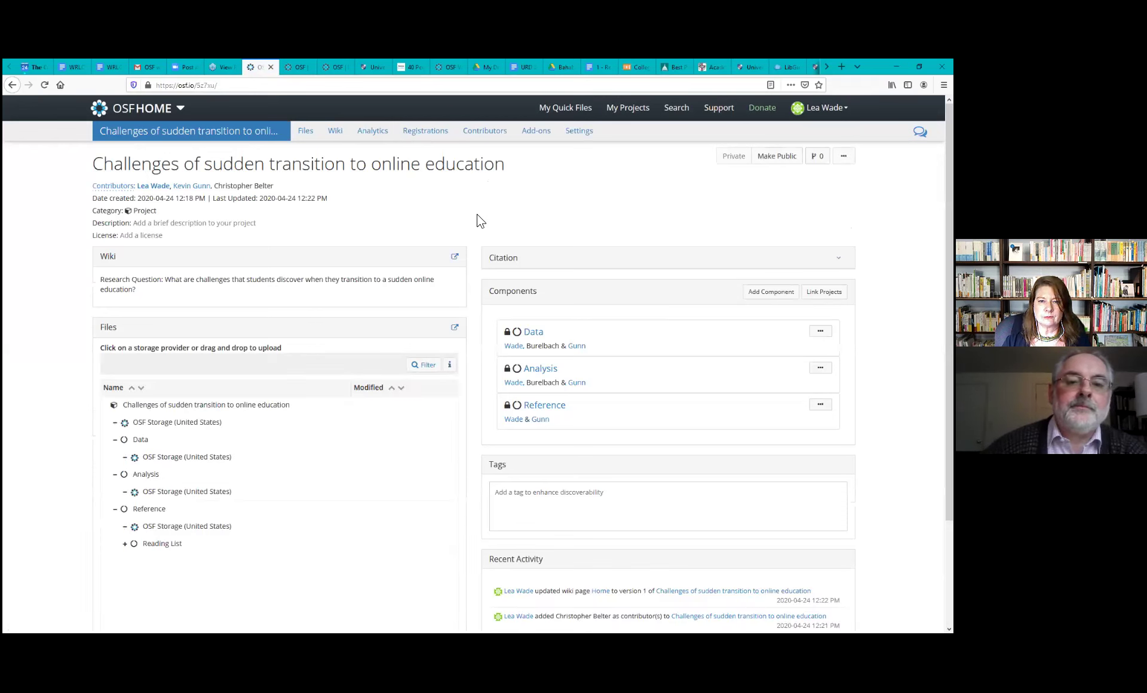
click(590, 260)
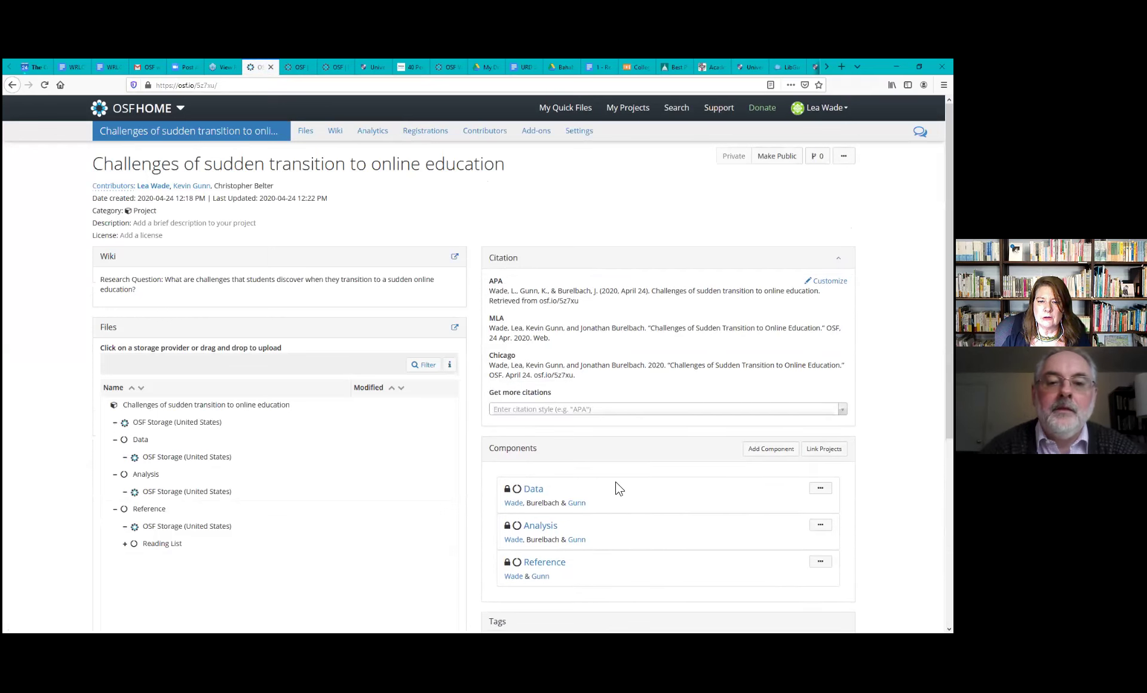
scroll(623, 499, down, 1)
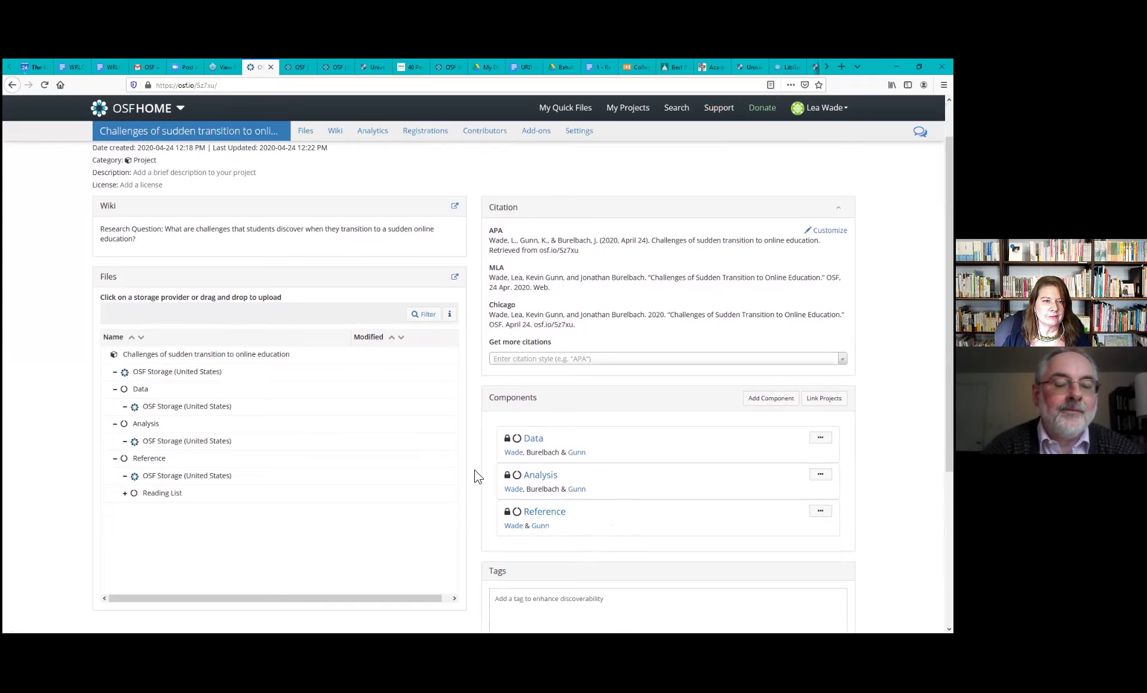
scroll(478, 476, up, 2)
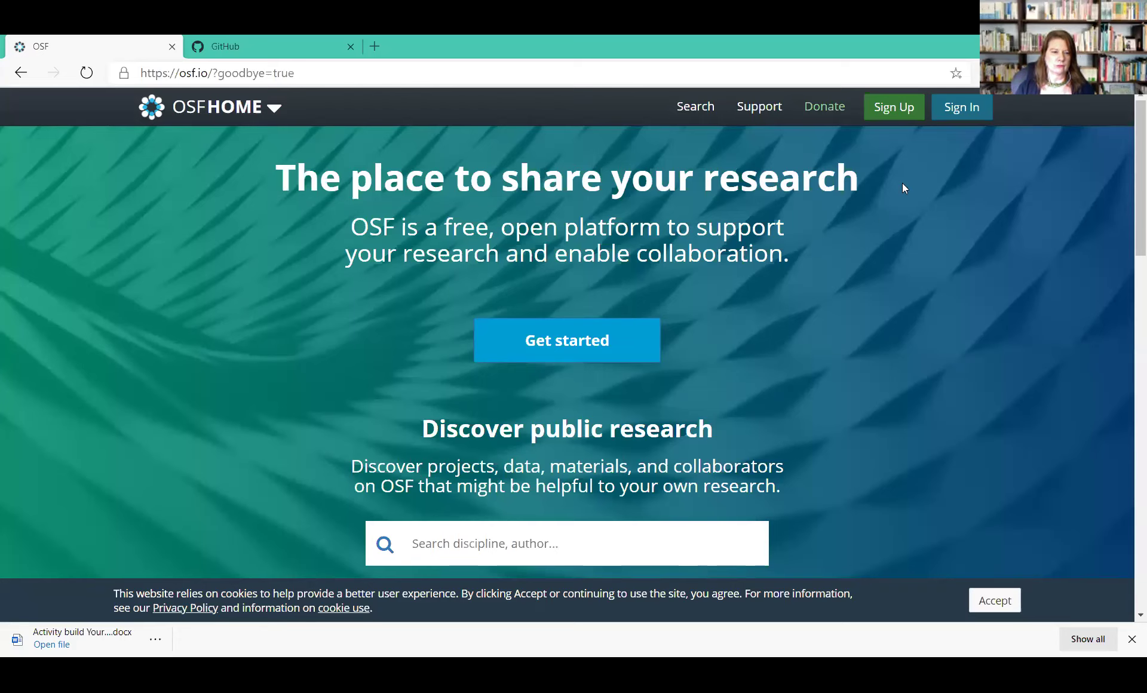
Sign in to the collaborator's OSF account with the saved email and password
click(960, 111)
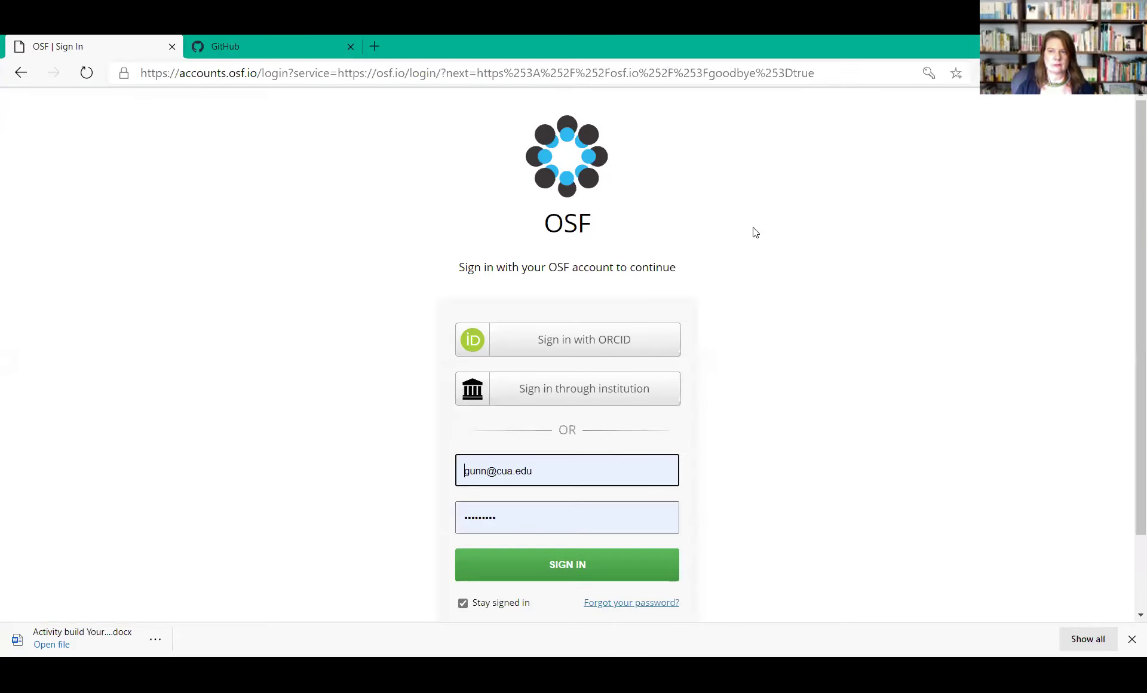
click(521, 527)
click(358, 543)
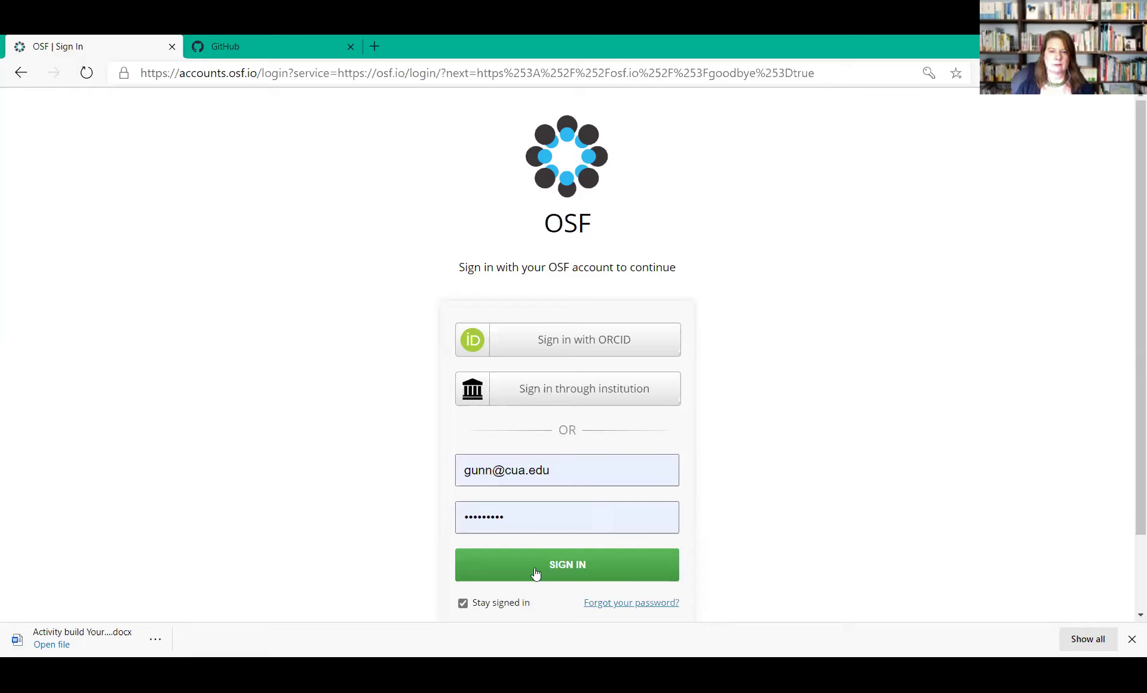
click(536, 572)
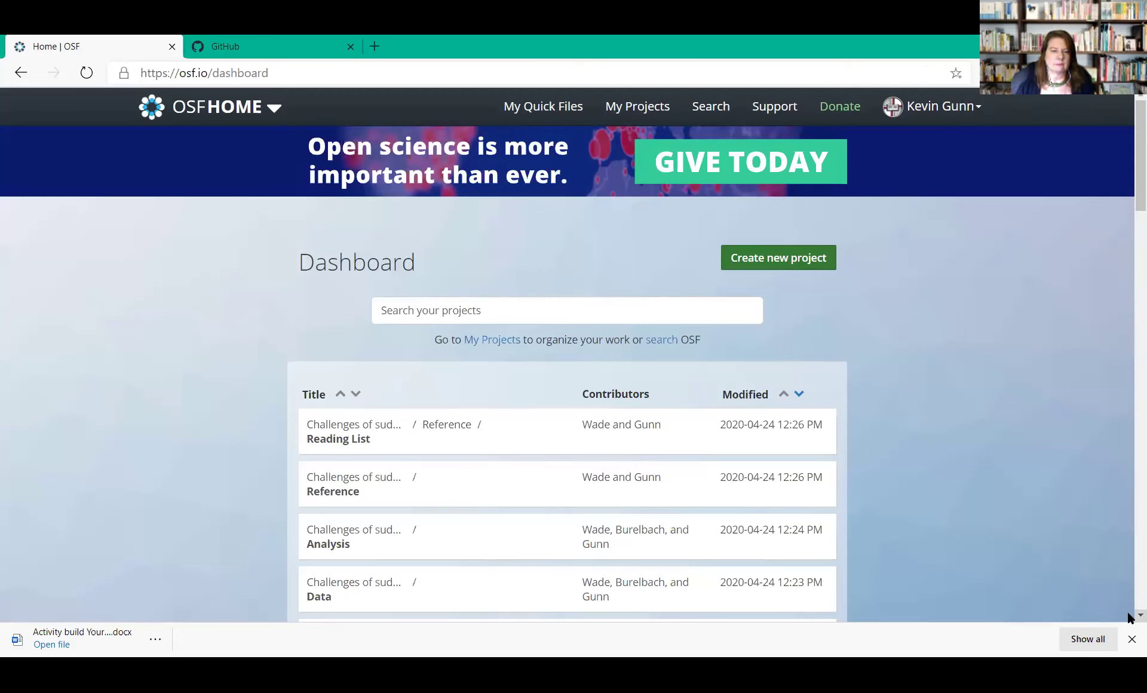
Open My Projects to list the account's four projects
scroll(1129, 617, down, 3)
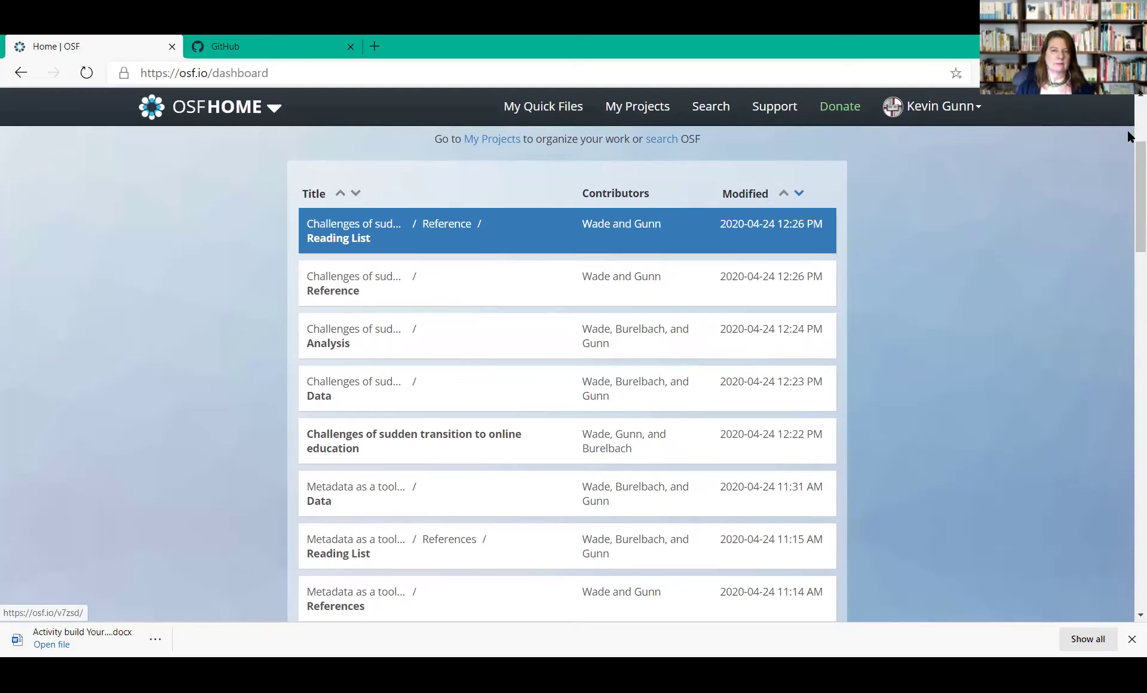
scroll(1127, 136, up, 3)
scroll(1128, 119, up, 1)
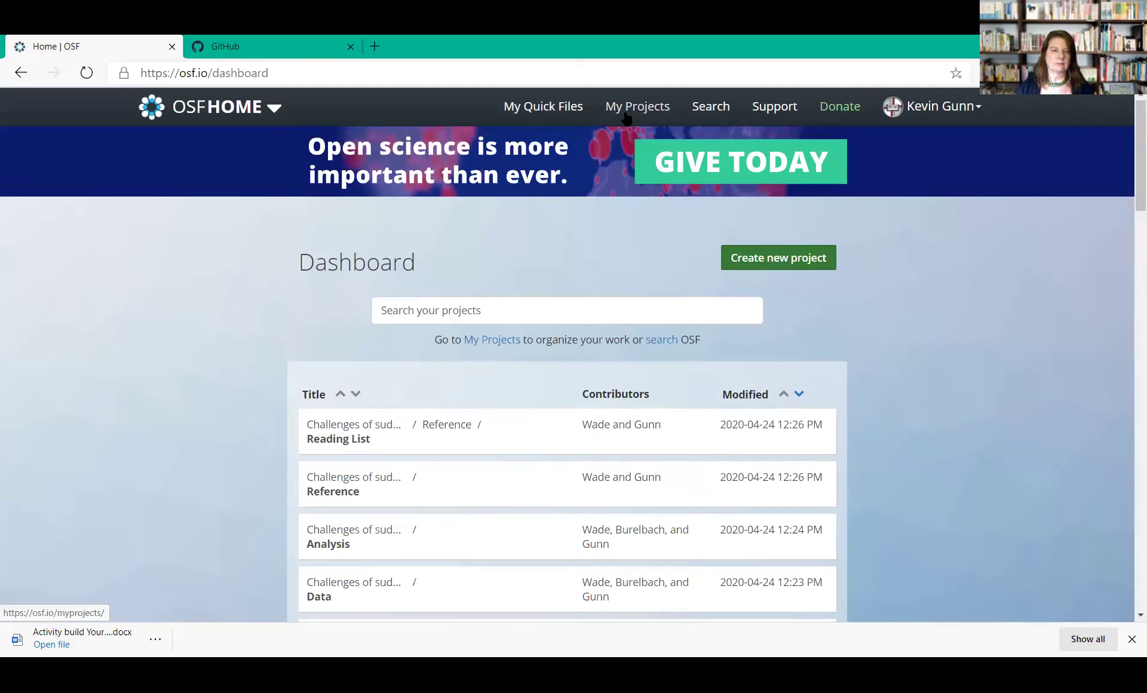
click(620, 110)
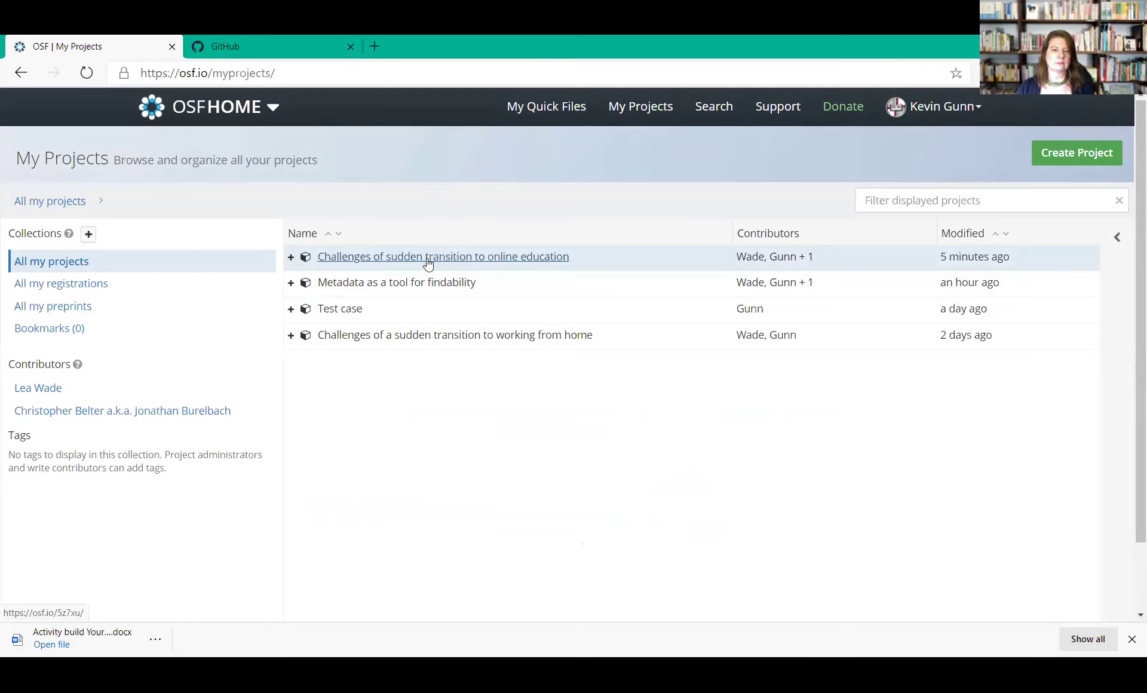
Open the 'Challenges of sudden transition to online education' project and scroll down to its Files panel
click(407, 259)
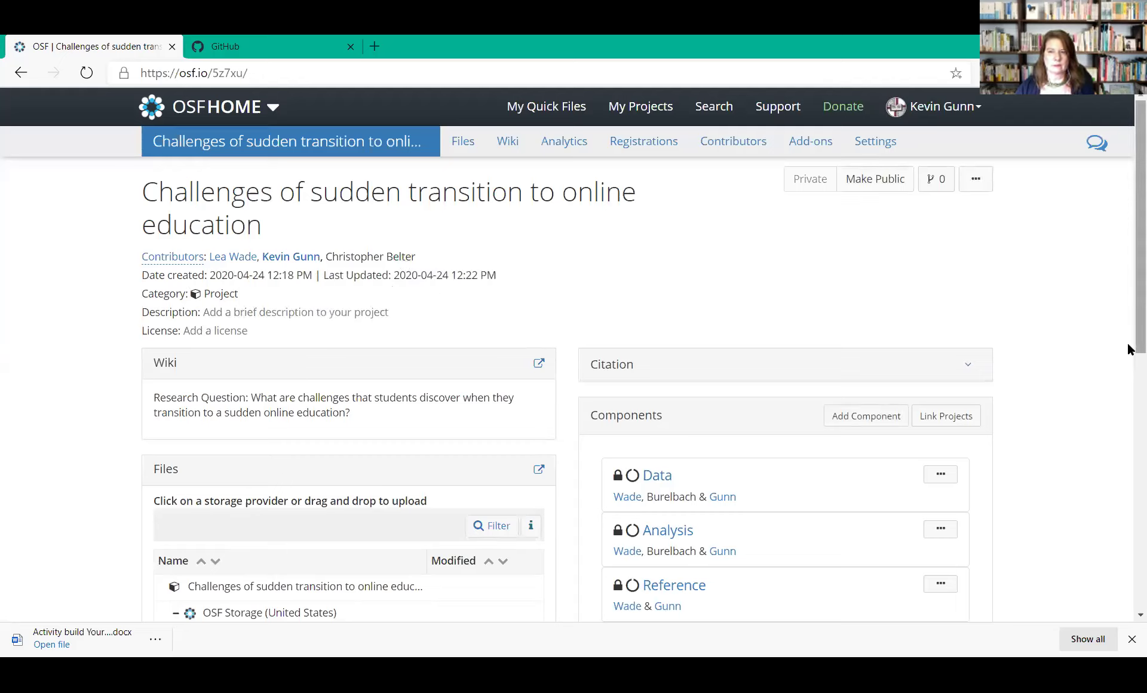
drag(1129, 349, 1129, 358)
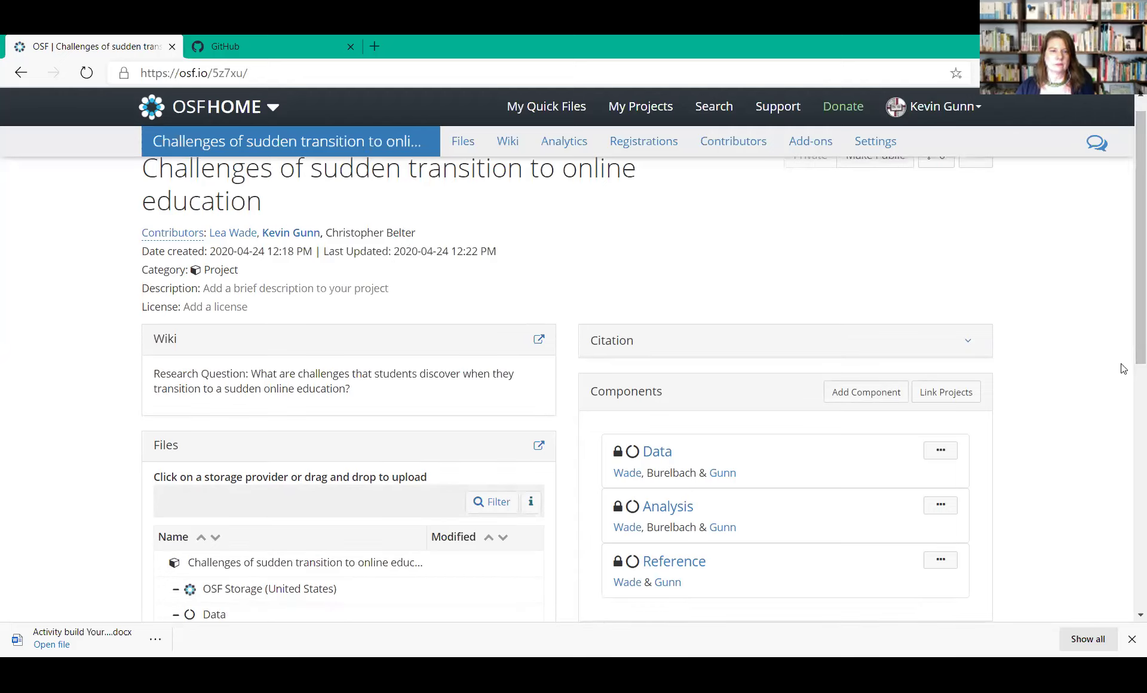
drag(1129, 362, 1129, 463)
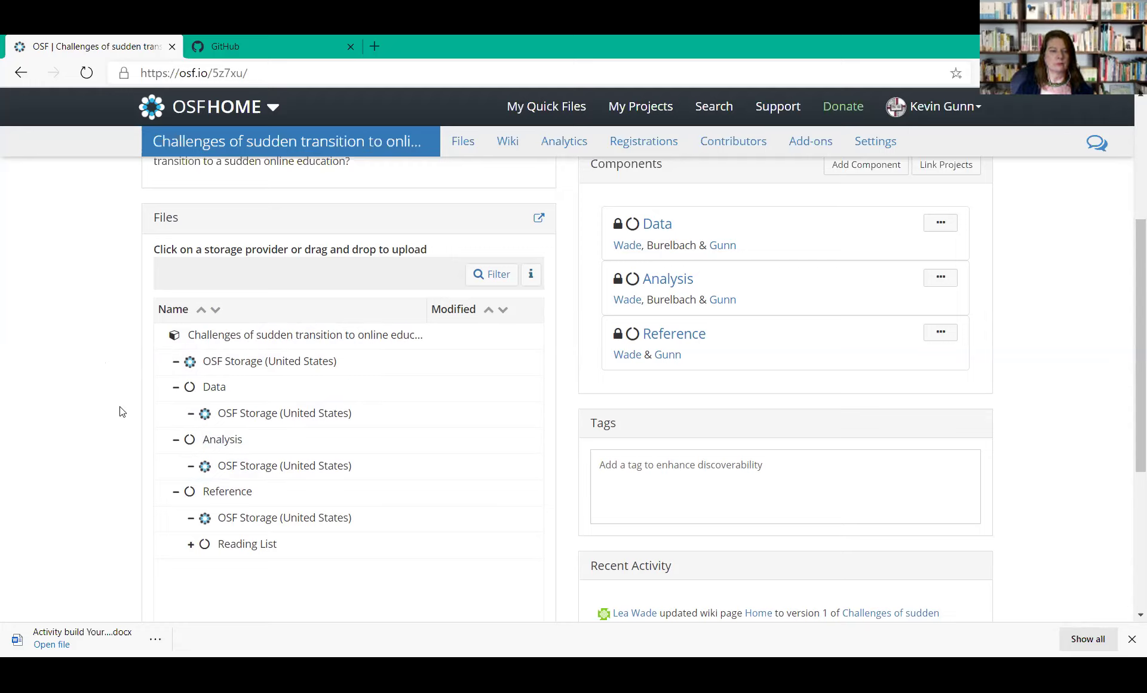
Open the Data component and upload the Visualization Analysis and Design handouts PDF into its OSF Storage
click(216, 388)
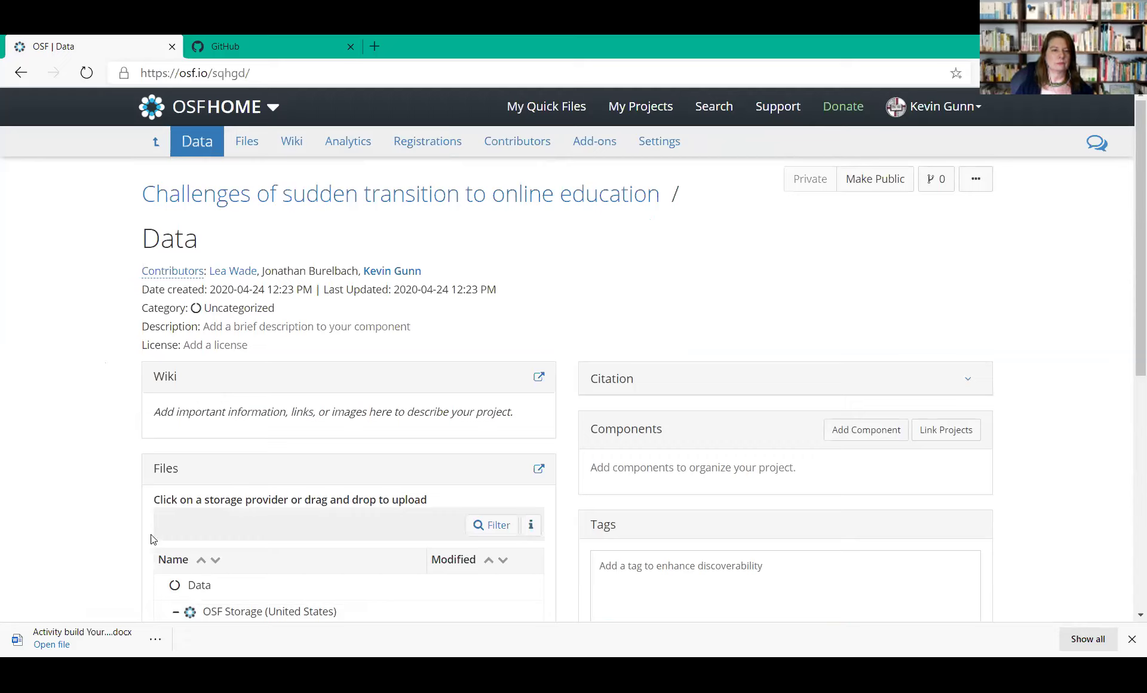
click(270, 612)
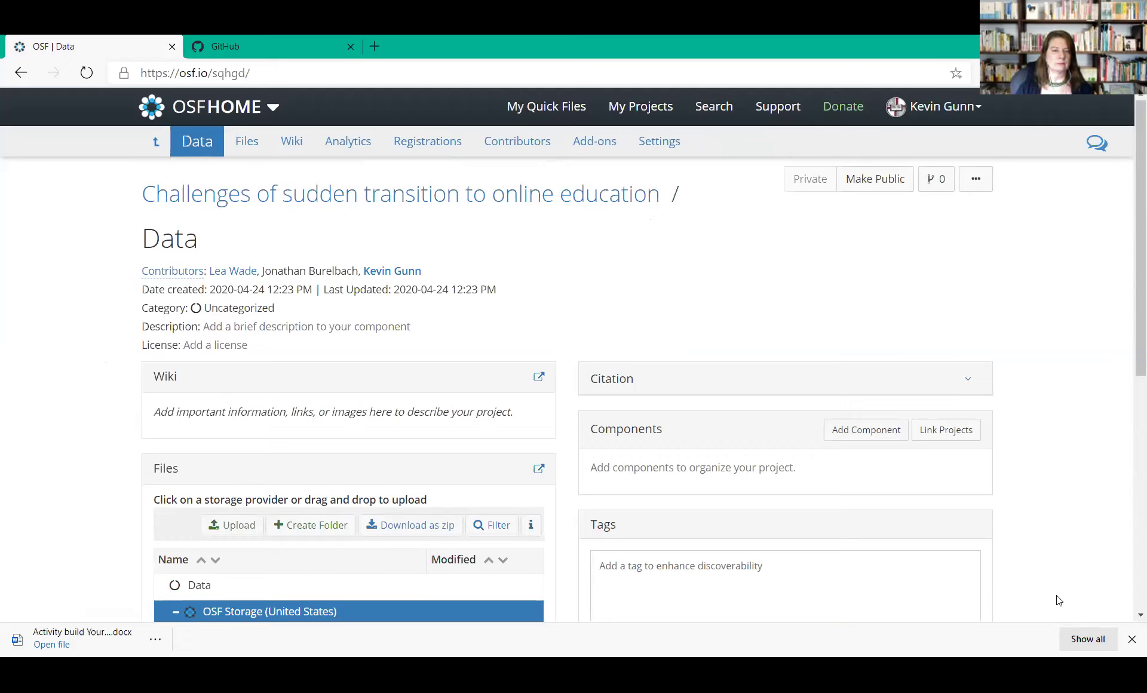
scroll(1129, 615, down, 3)
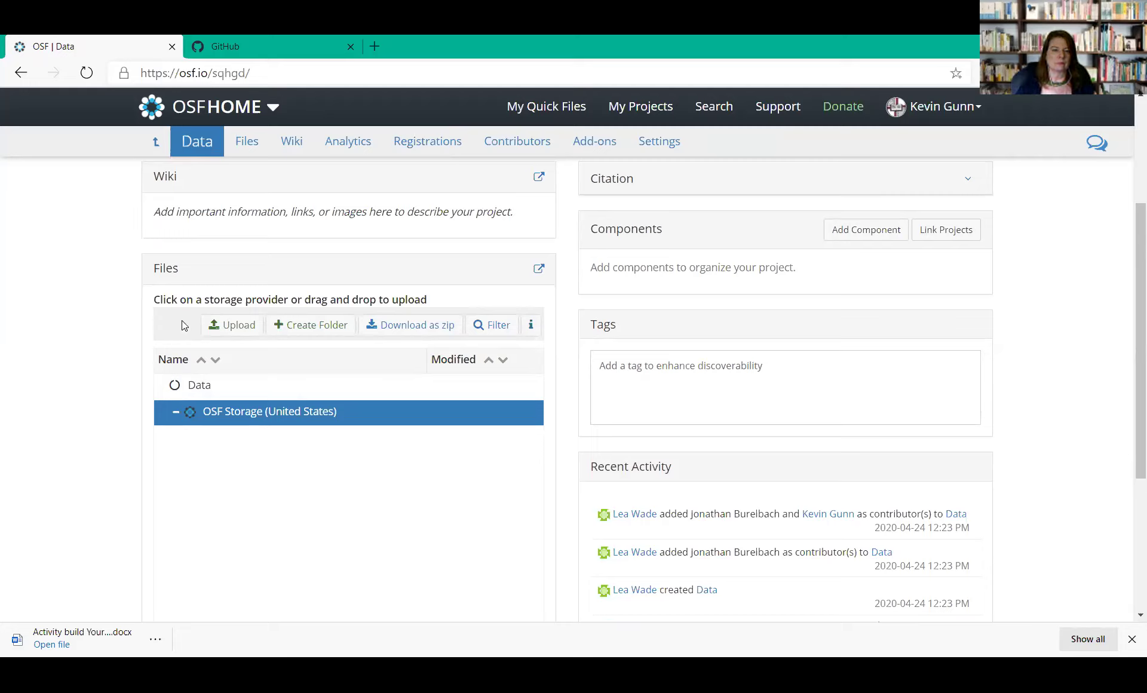
click(233, 325)
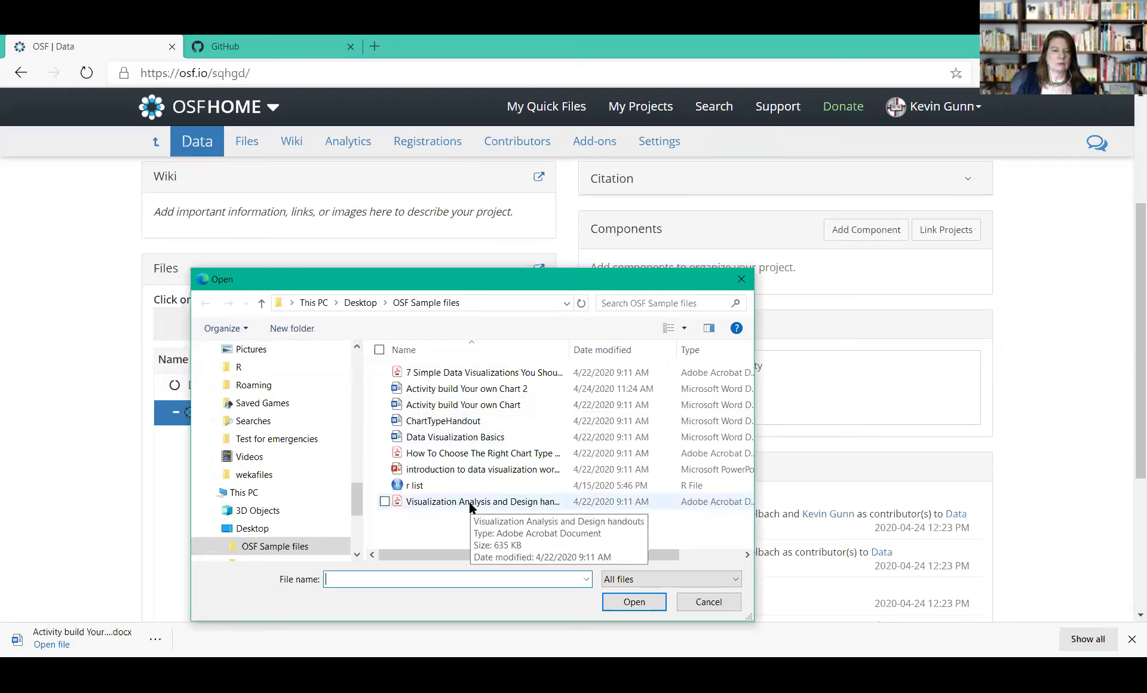
click(435, 503)
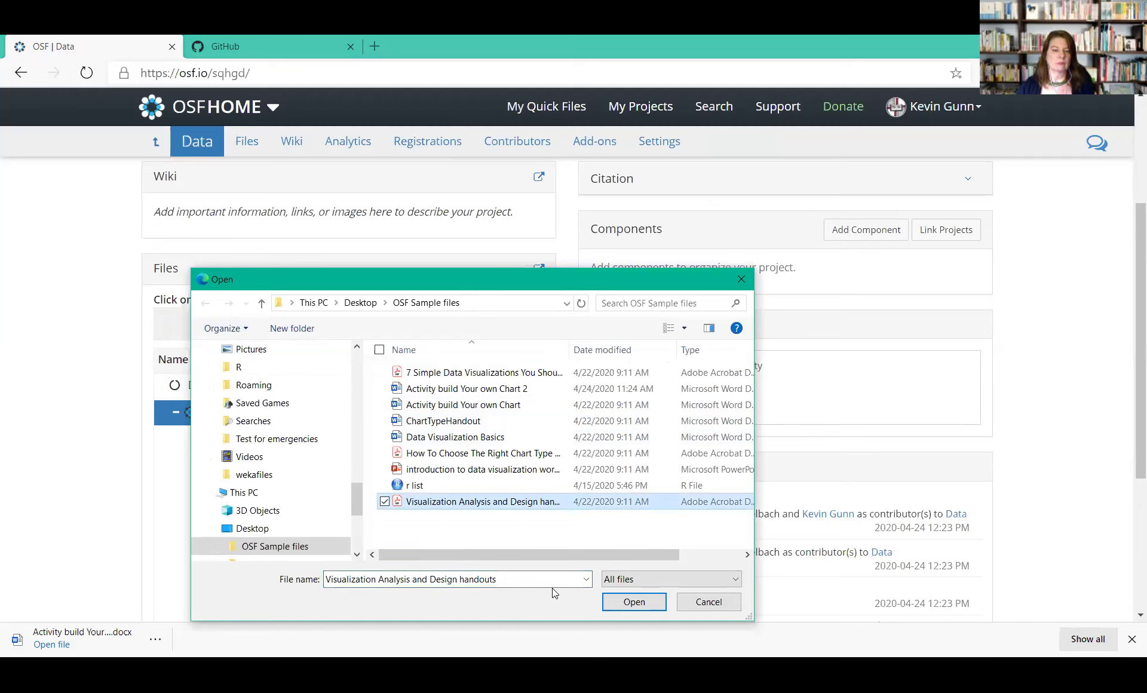
click(624, 603)
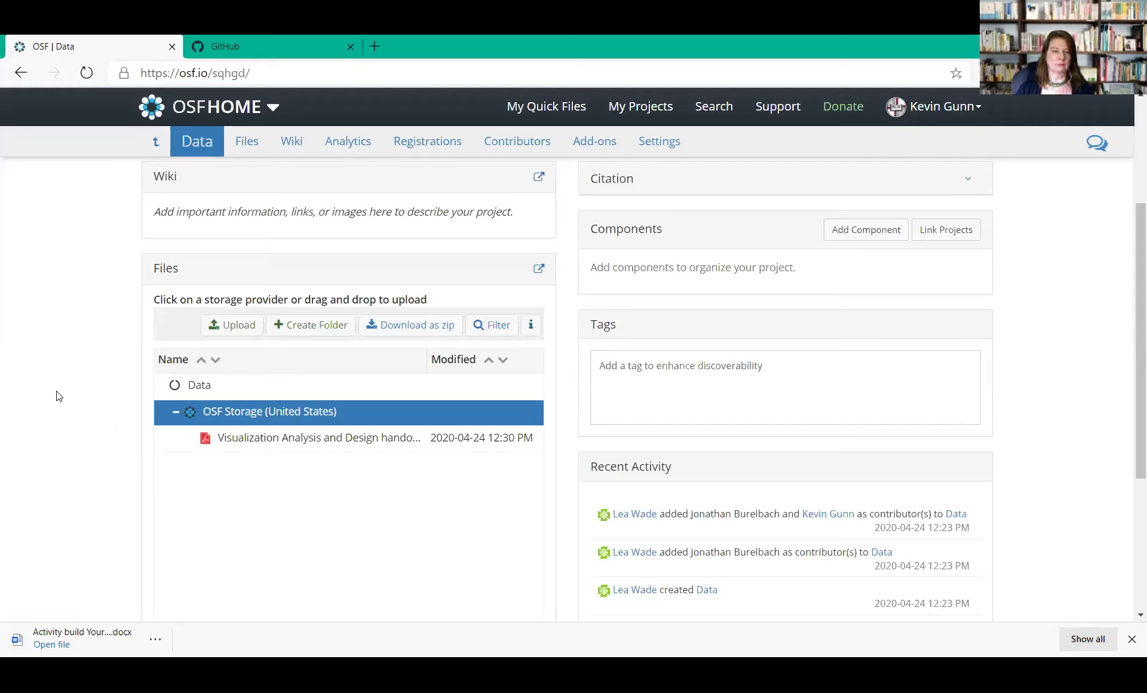
Upload five files to the Data component's OSF Storage: 7 Simple Data Visualizations, Activity build Your own Chart, ChartTypeHandout, the workshop file and r list
click(229, 327)
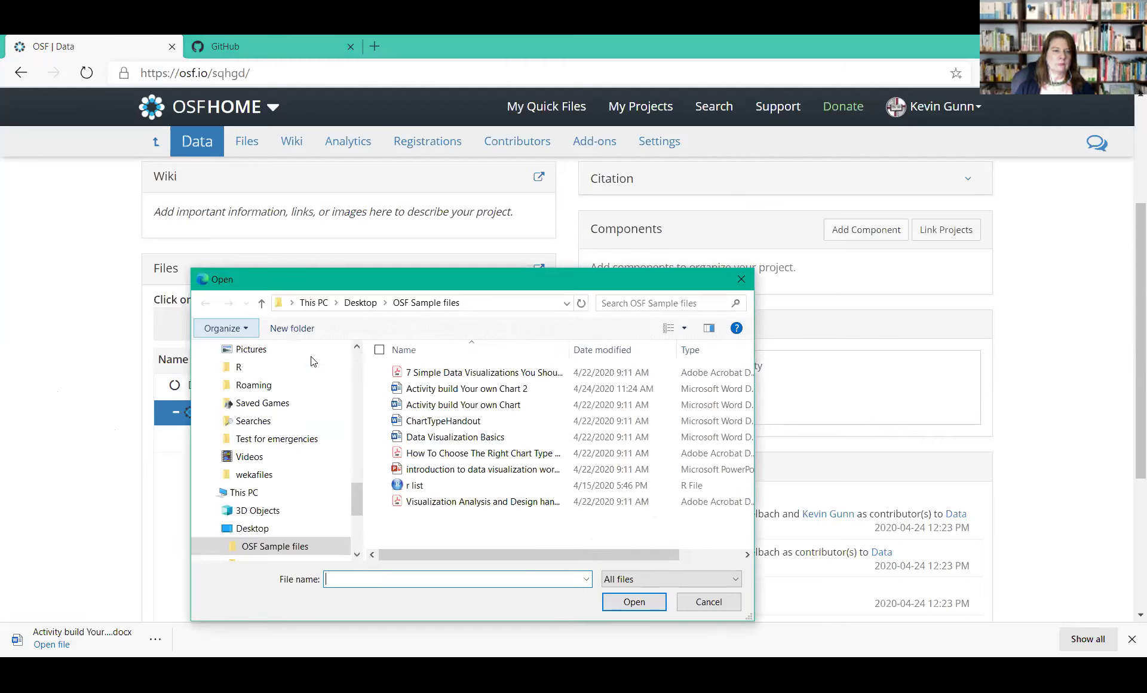
click(428, 375)
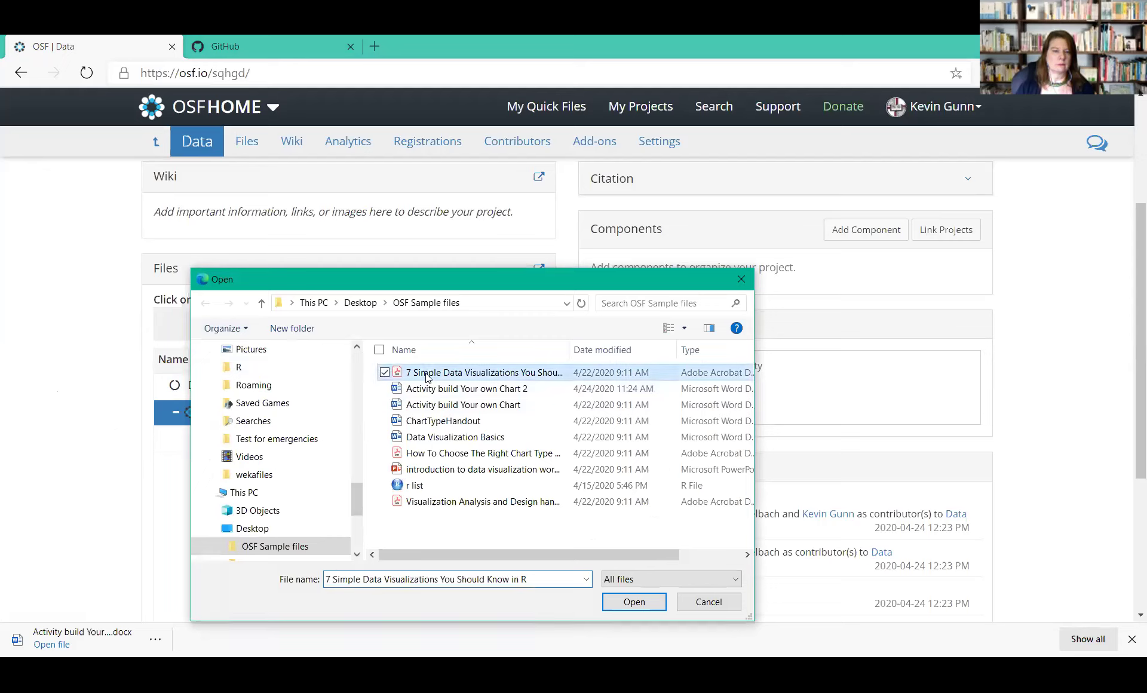
ctrl+click(423, 405)
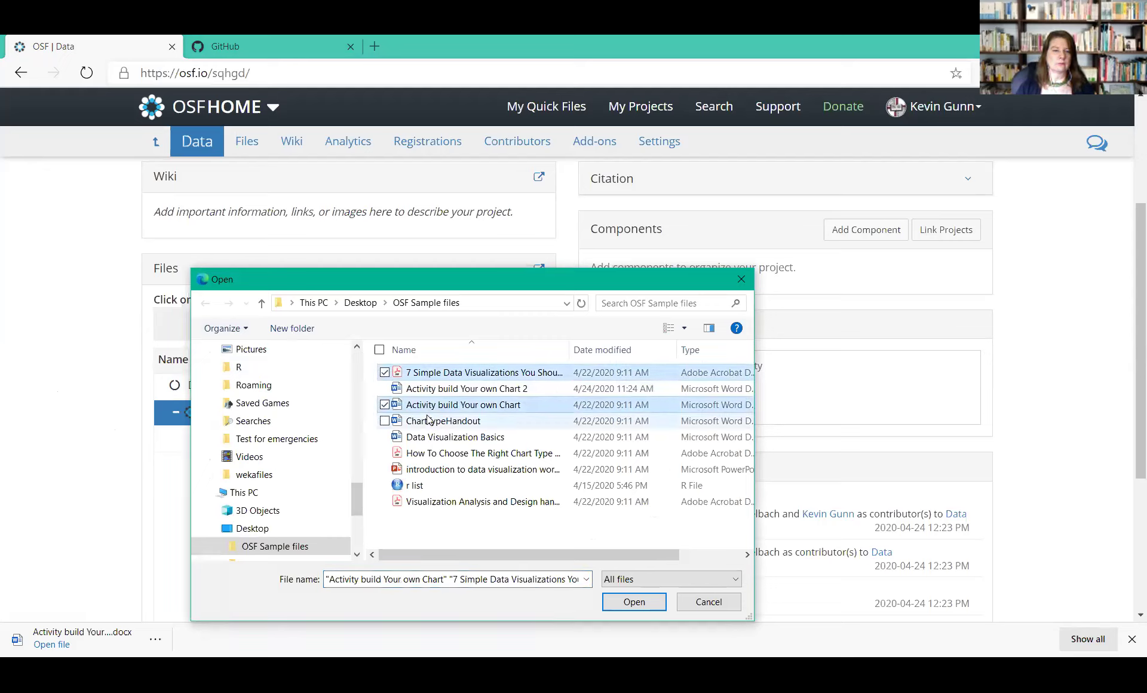
ctrl+click(429, 421)
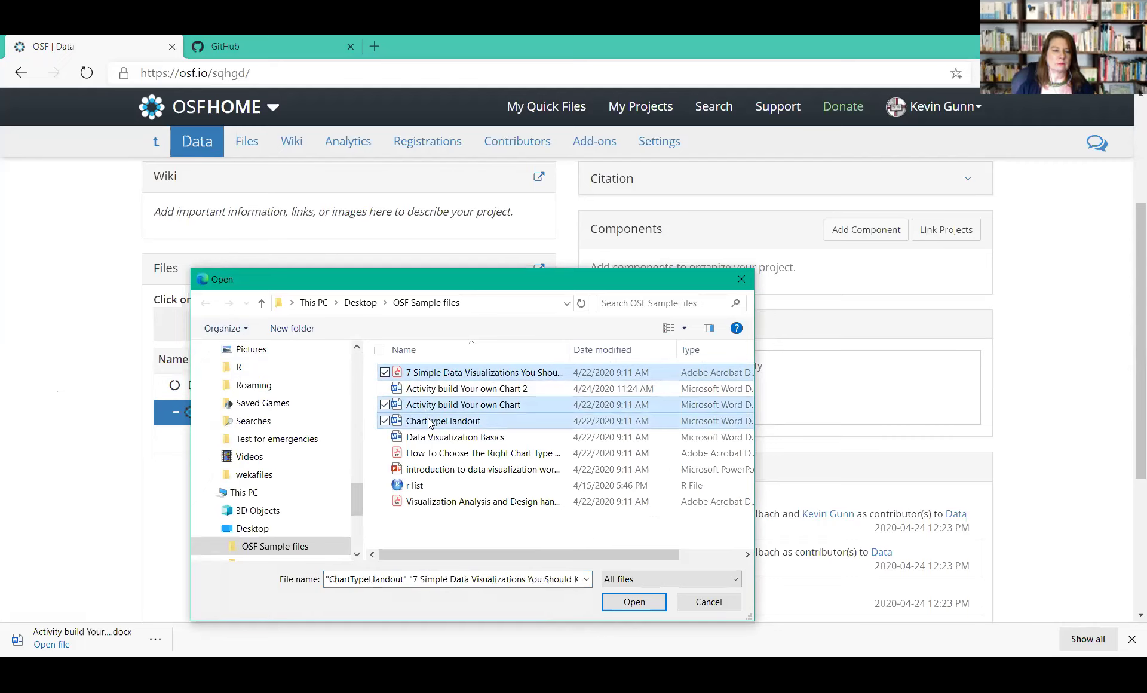
ctrl+click(445, 471)
ctrl+click(422, 487)
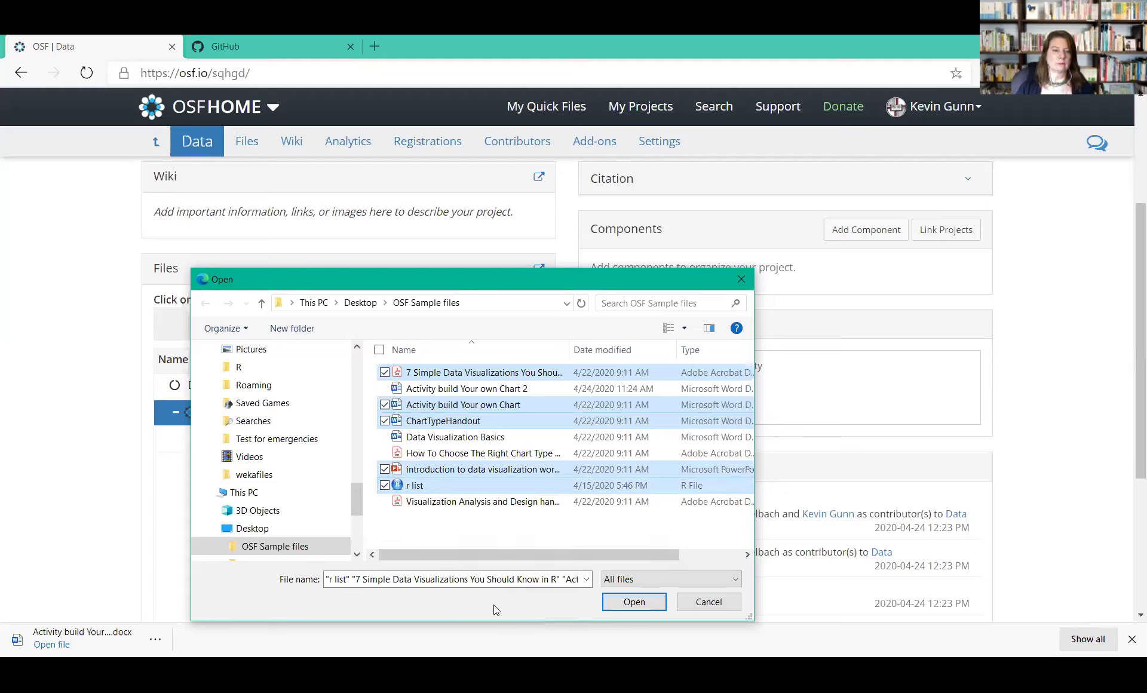
click(630, 604)
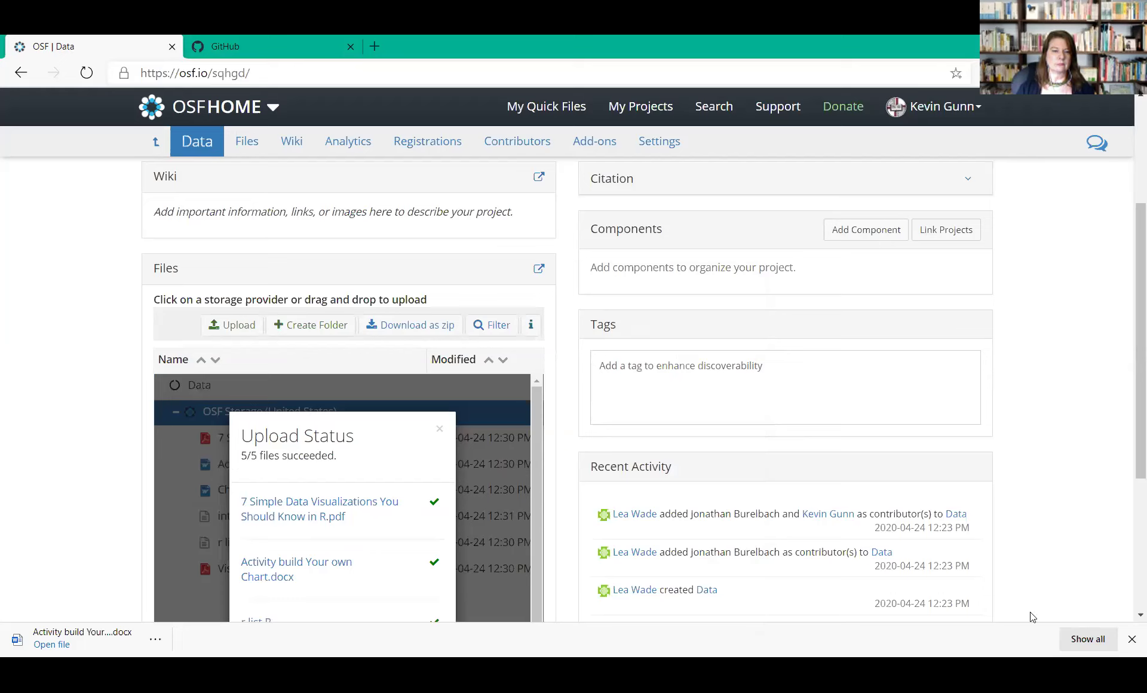
scroll(1129, 616, down, 3)
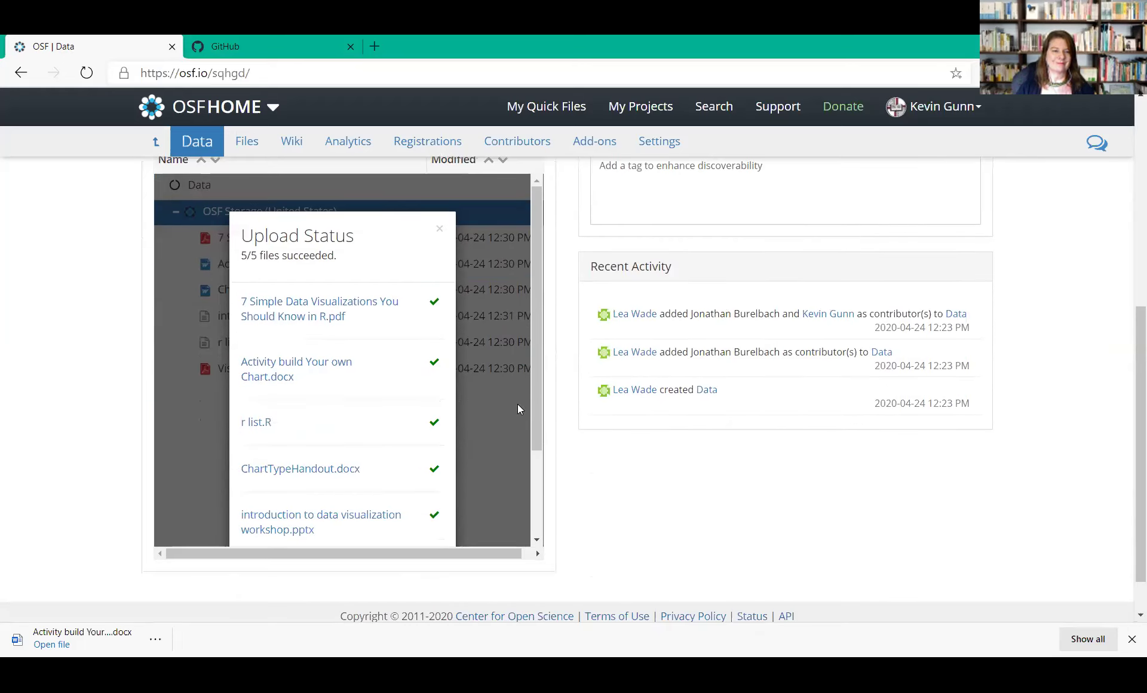
drag(534, 433, 528, 517)
click(405, 494)
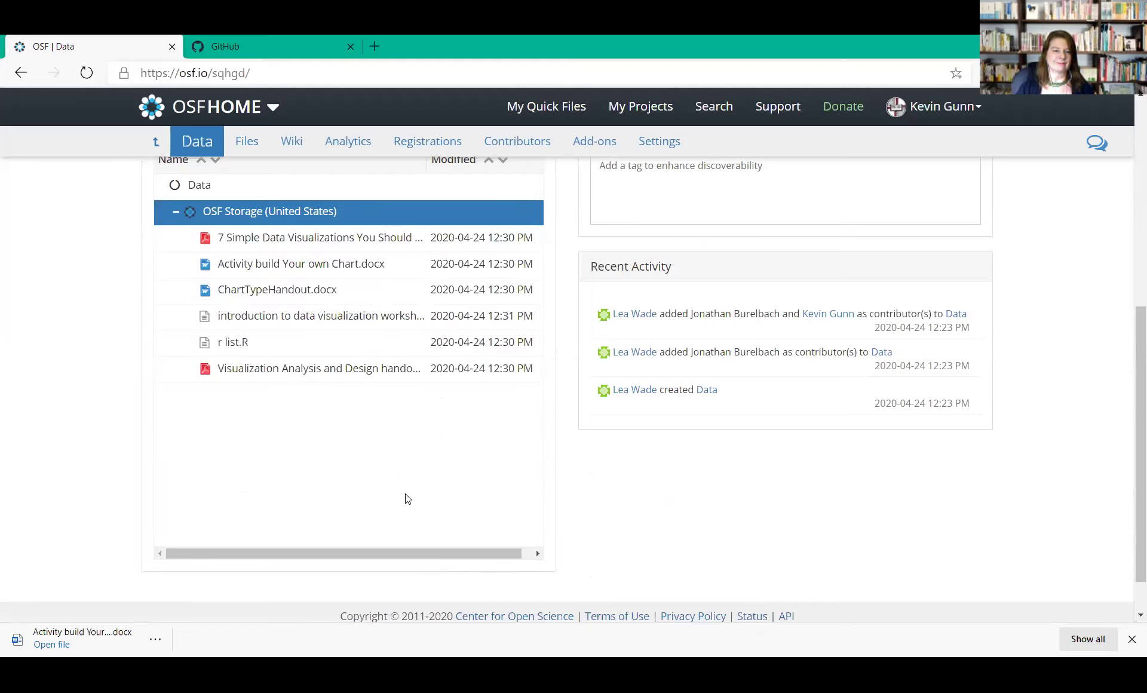
Go to the parent project and move the Visualization Analysis handout into Analysis storage
scroll(1128, 185, up, 5)
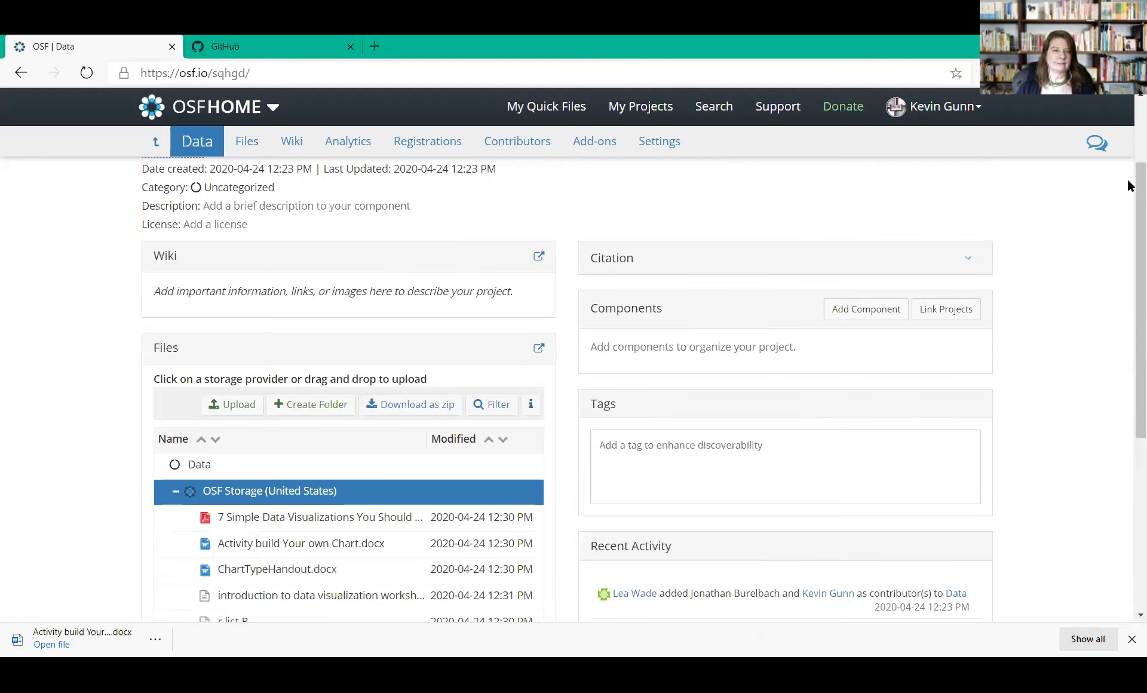
scroll(1129, 185, up, 2)
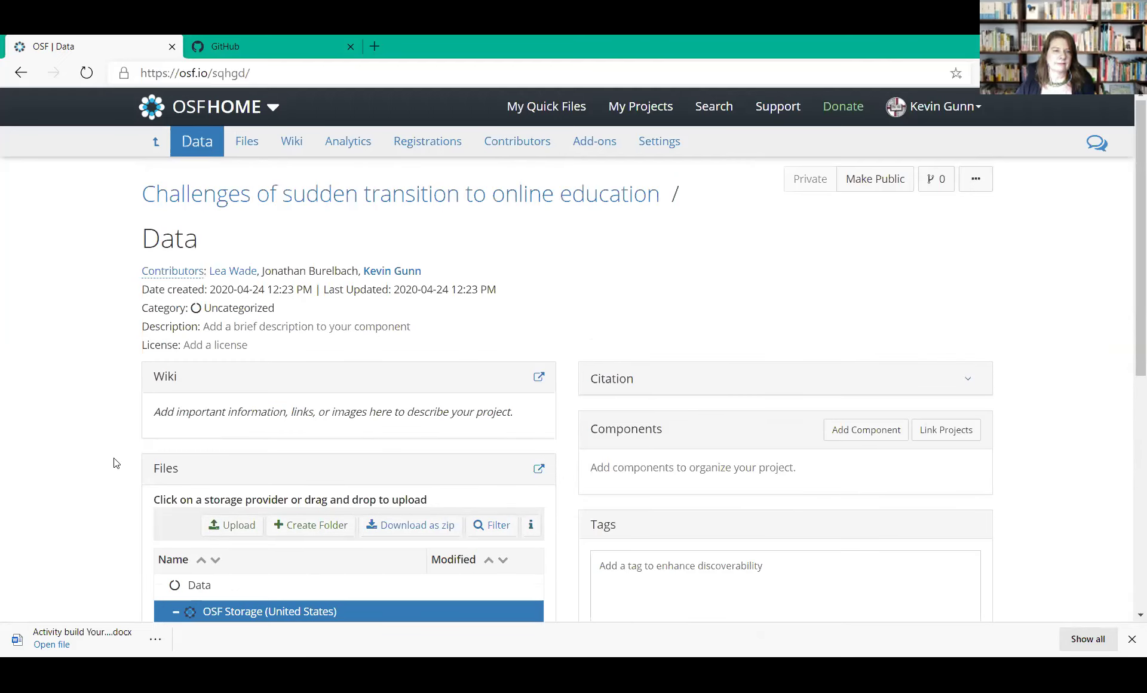
click(223, 196)
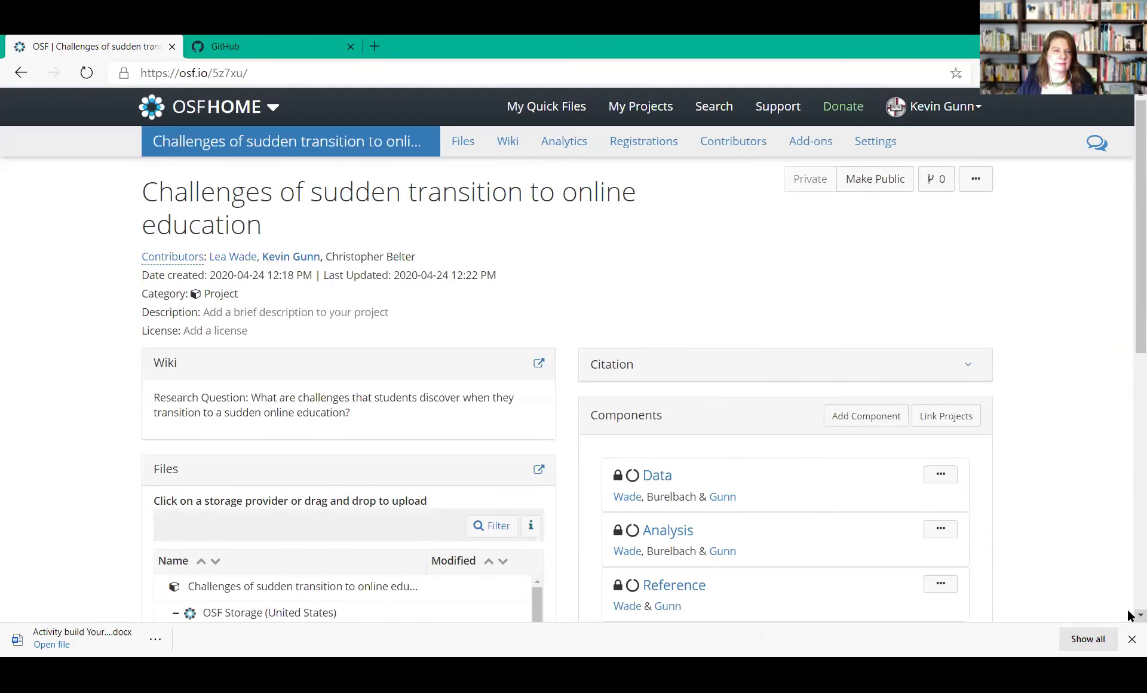
click(1131, 639)
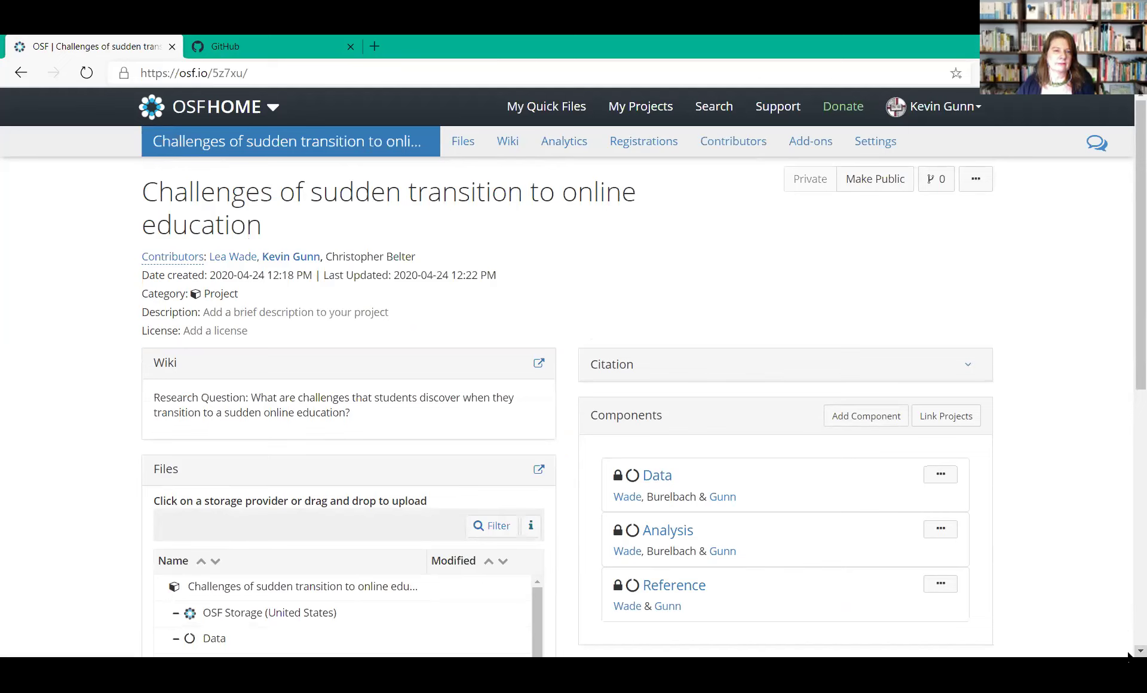
scroll(1130, 655, down, 6)
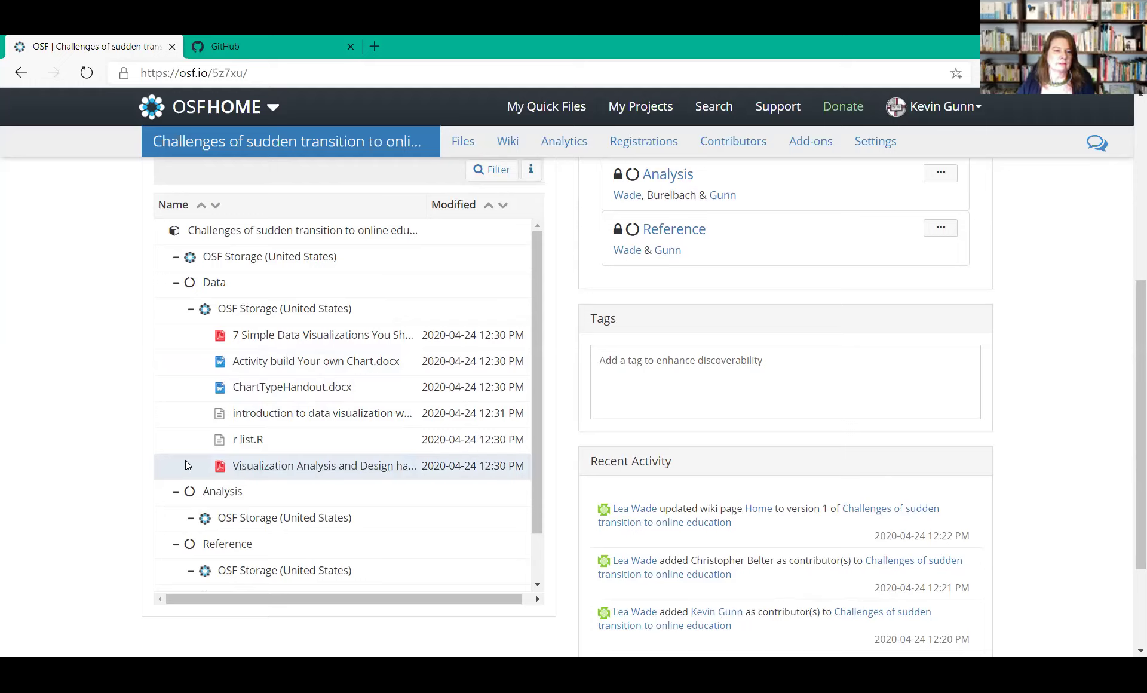
drag(180, 461, 239, 549)
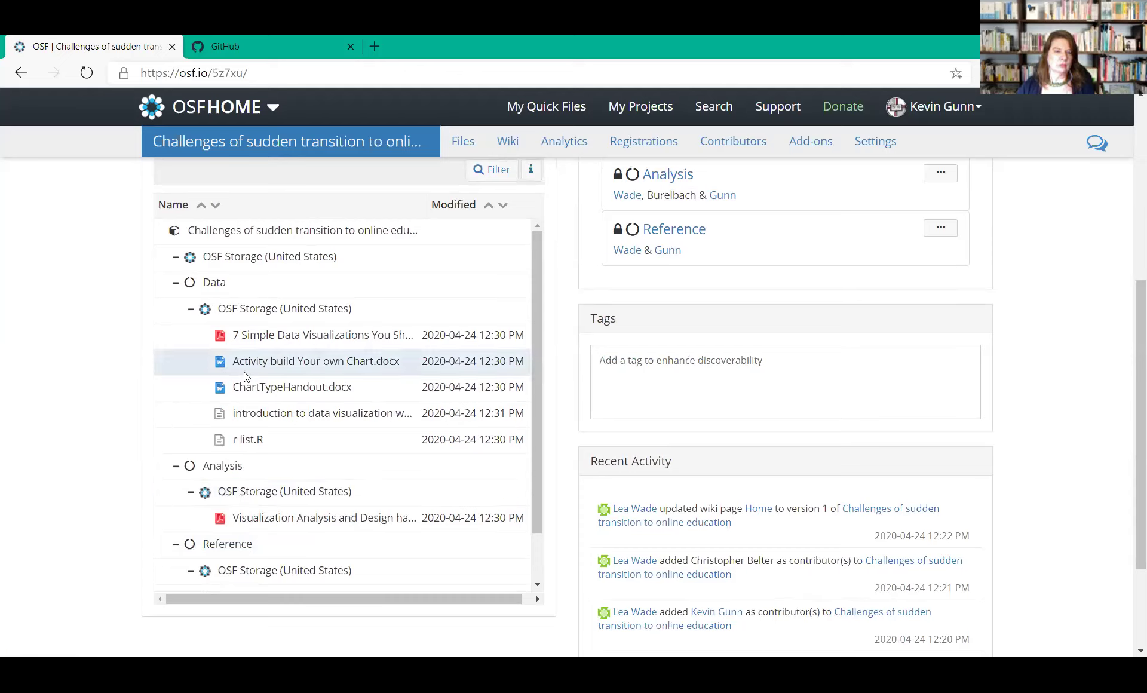
Move Activity build Your own Chart.docx into Reference and the 7 Simple Data Visualizations PDF into Reading List
click(195, 358)
drag(176, 397, 240, 540)
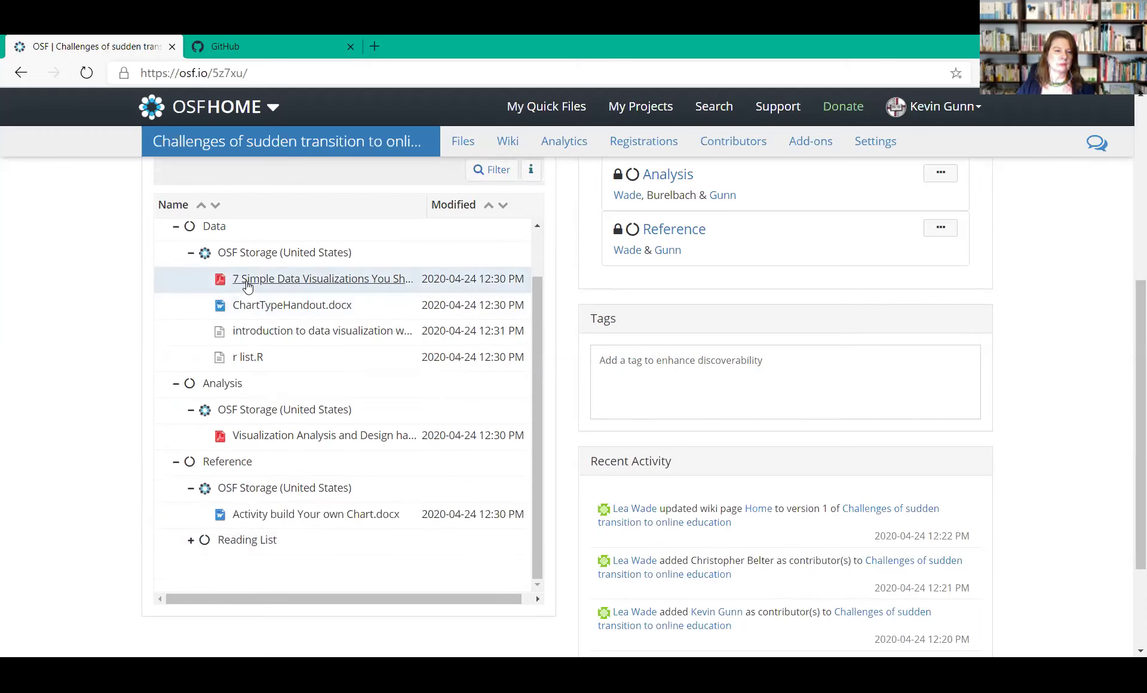
drag(248, 283, 228, 561)
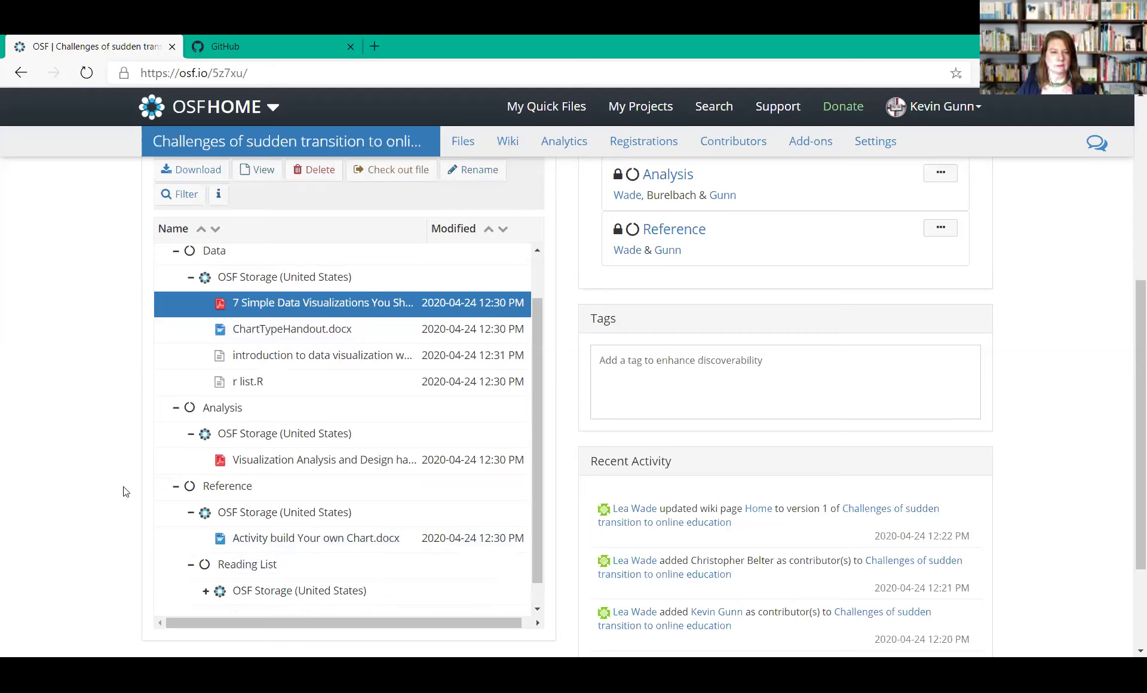
drag(538, 574, 538, 598)
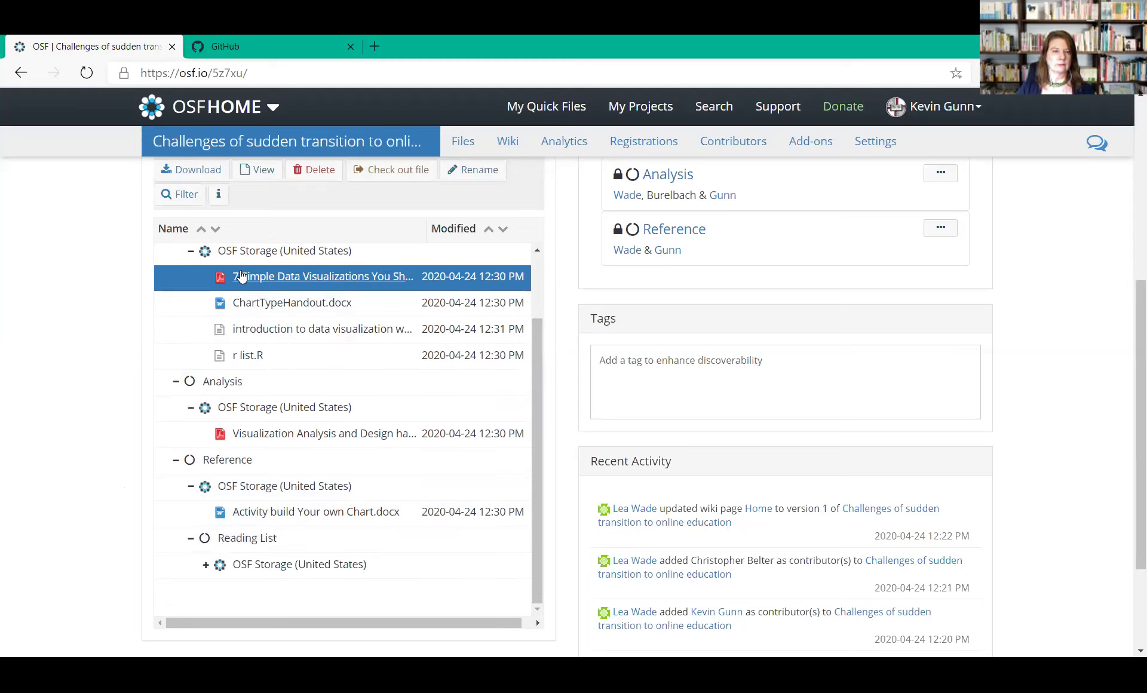
drag(239, 287, 244, 563)
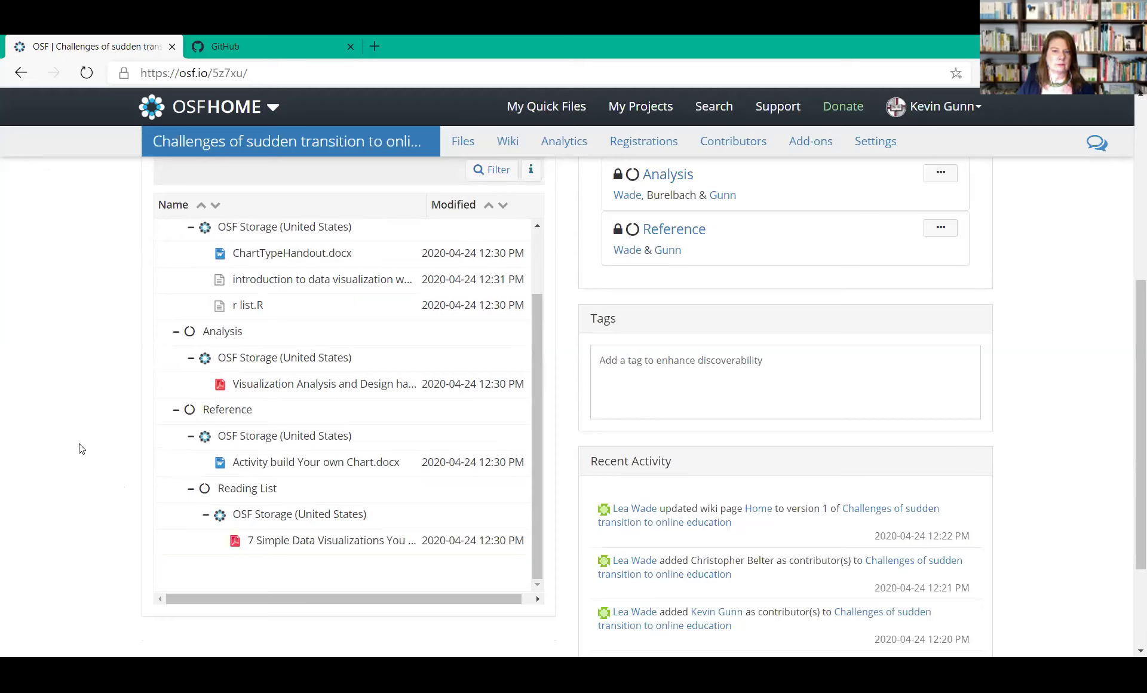
click(446, 338)
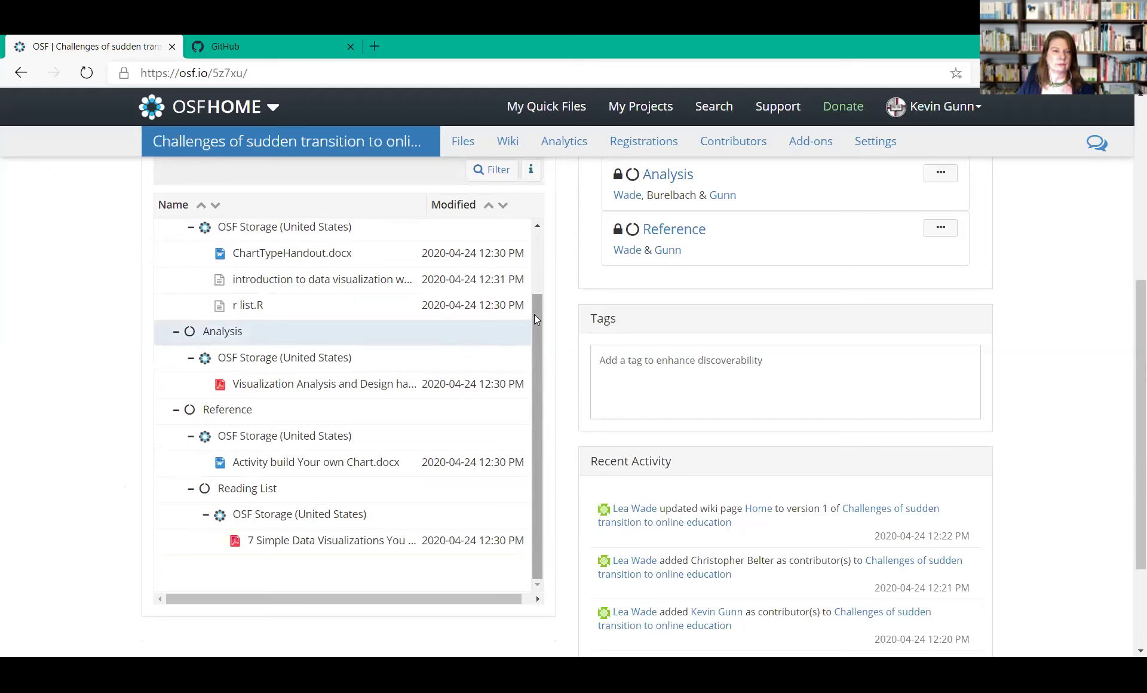
drag(534, 314, 536, 241)
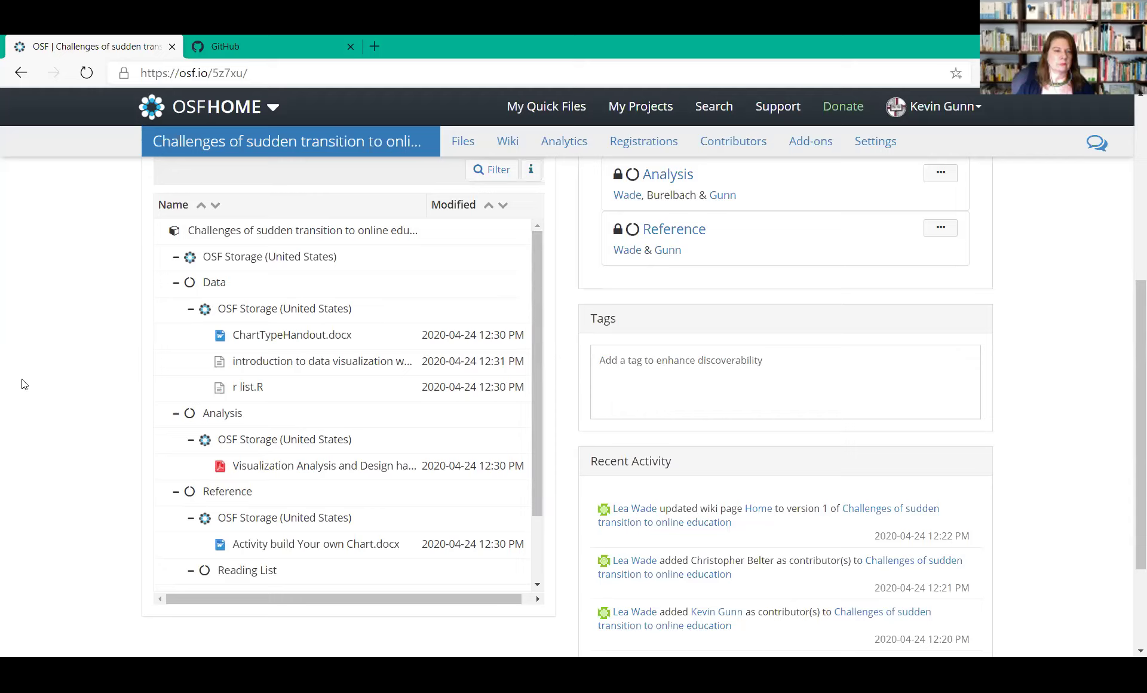
In r list.R, insert the line '##run tidy_books' above the final tidy_books call and save
click(253, 388)
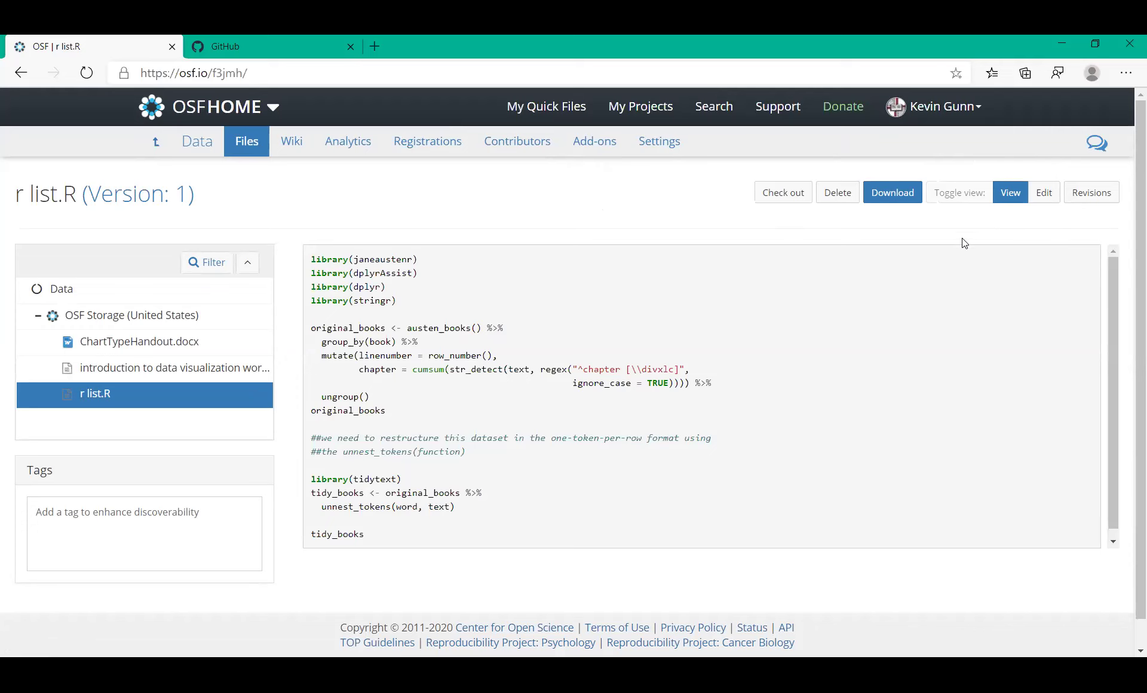
click(1044, 193)
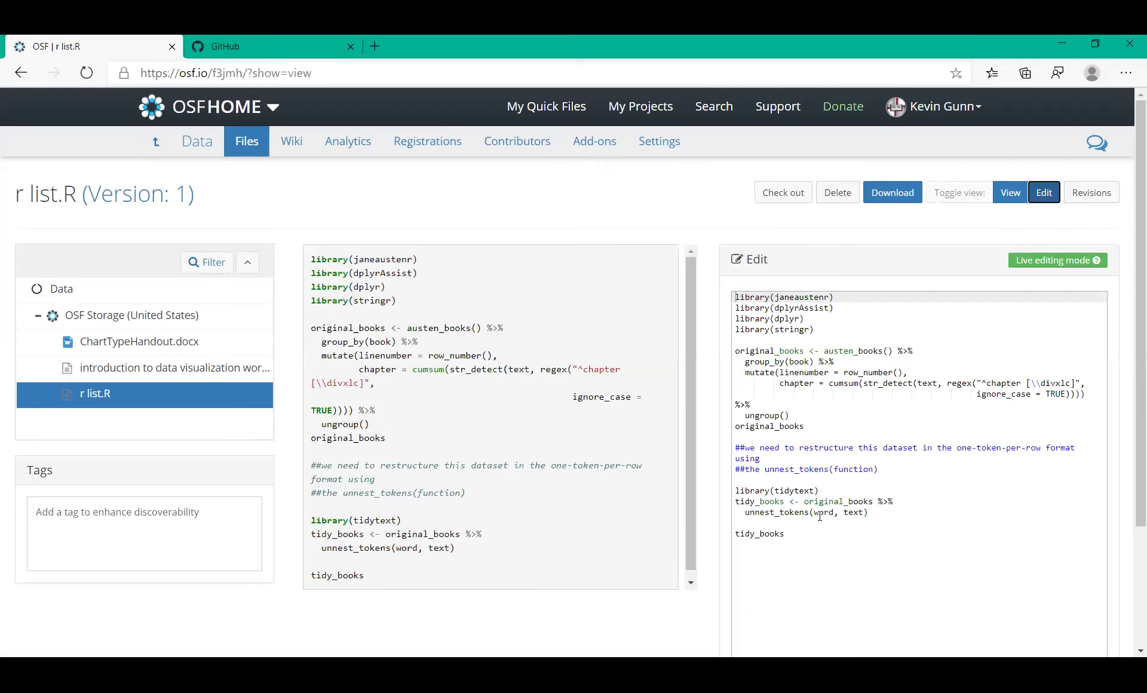
click(767, 523)
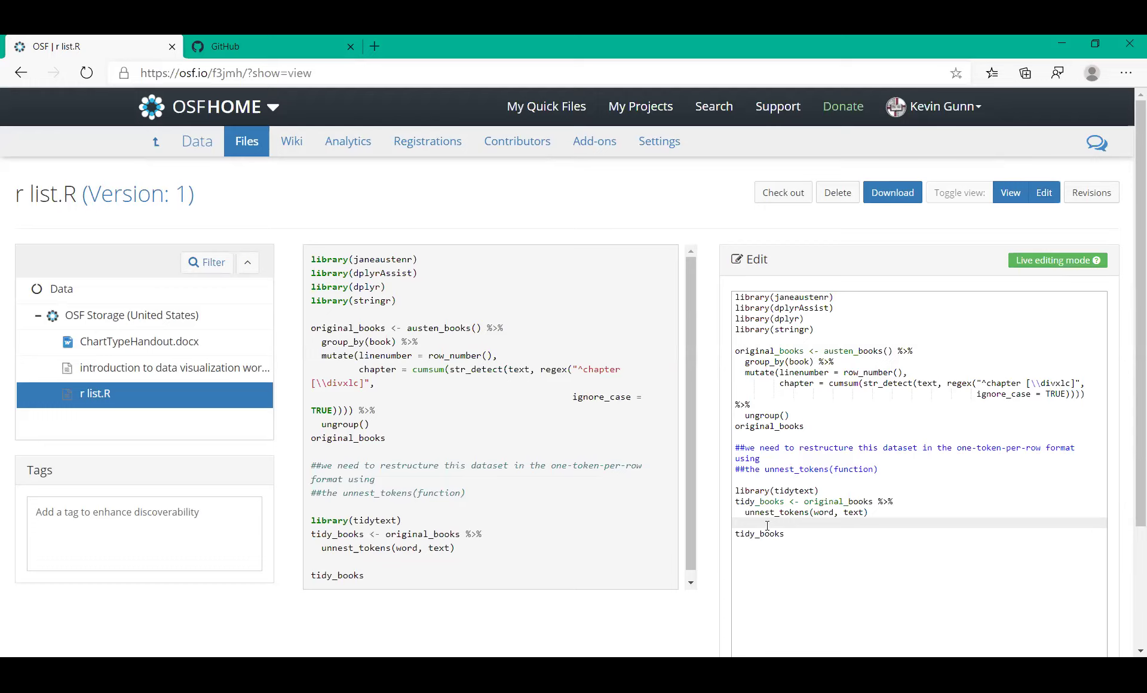
key(Return)
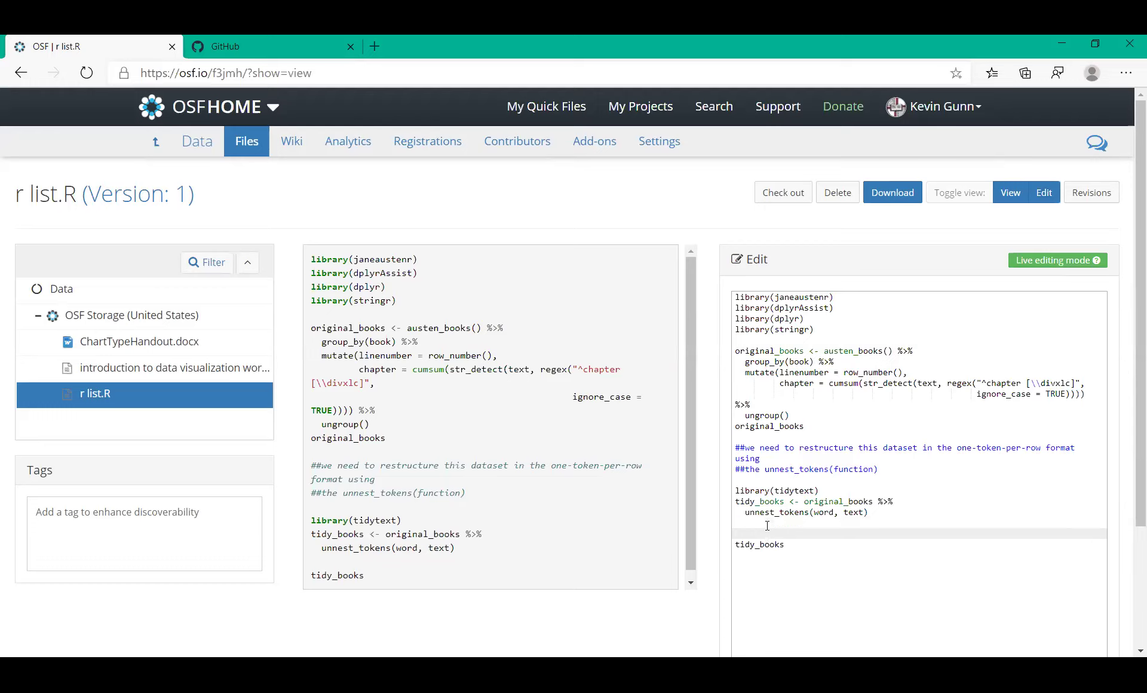
text(##run tidy_books)
drag(1130, 519, 1130, 597)
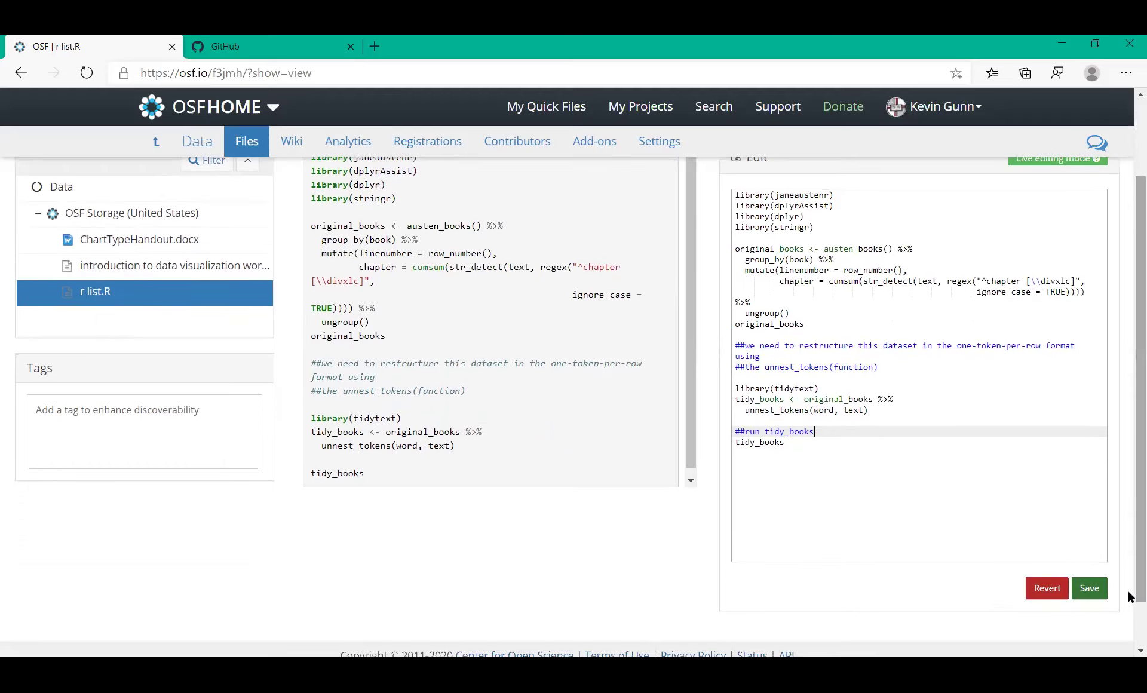
click(1090, 589)
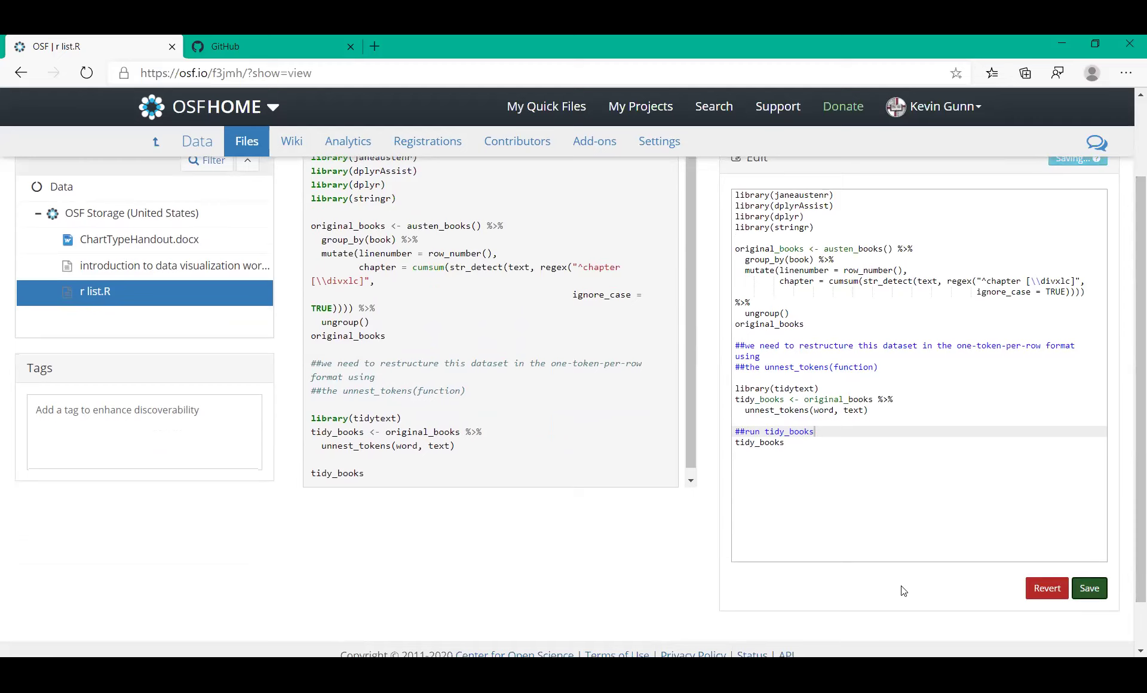
click(1089, 589)
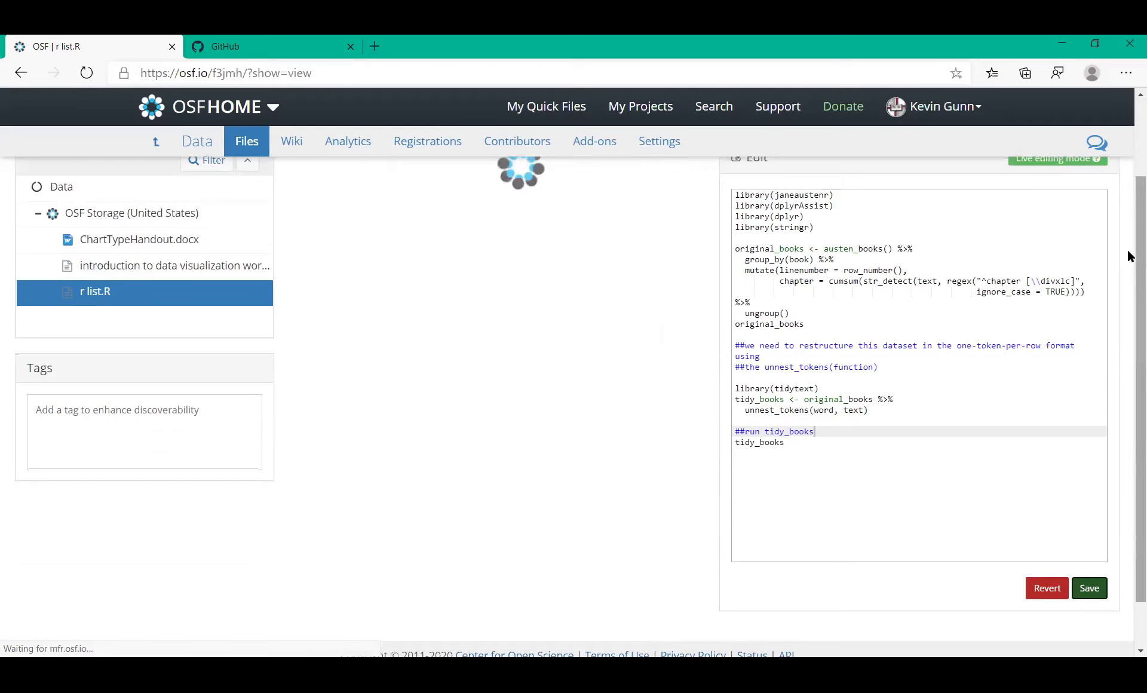
scroll(1129, 227, up, 3)
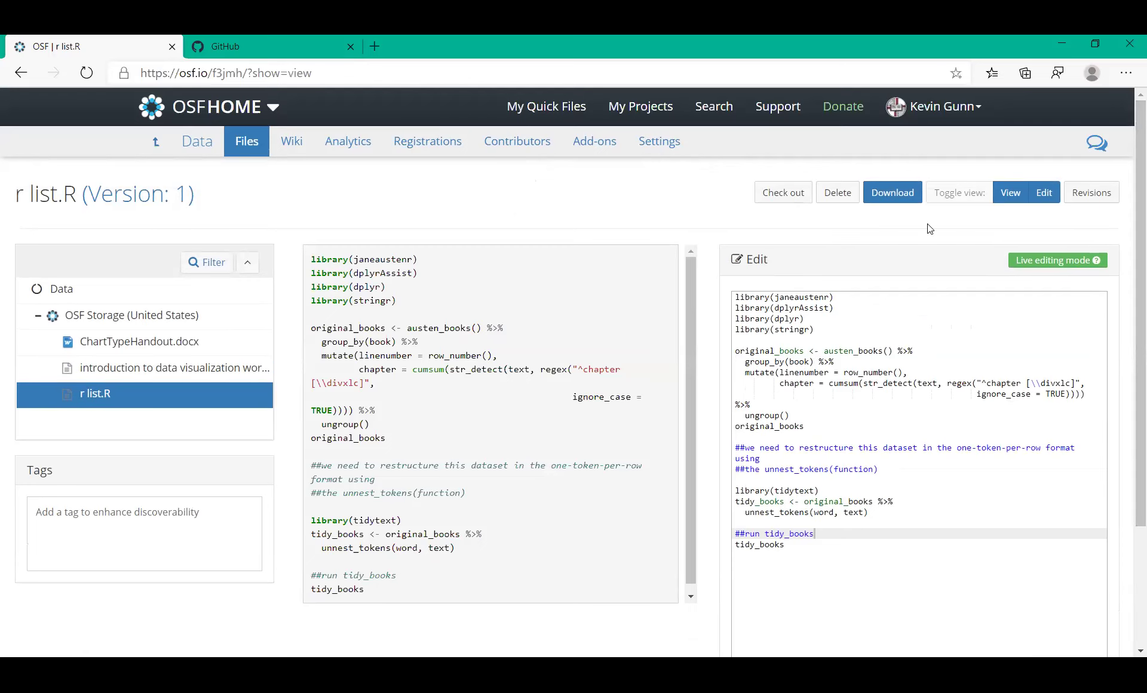
click(1092, 198)
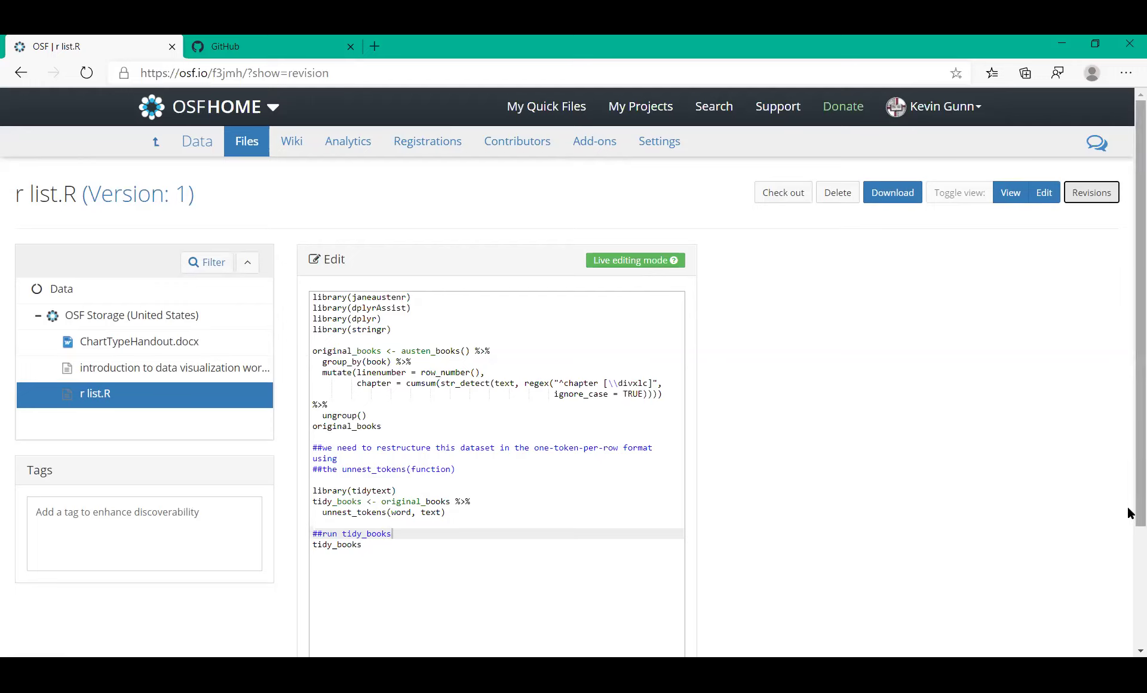
drag(1129, 512, 1129, 575)
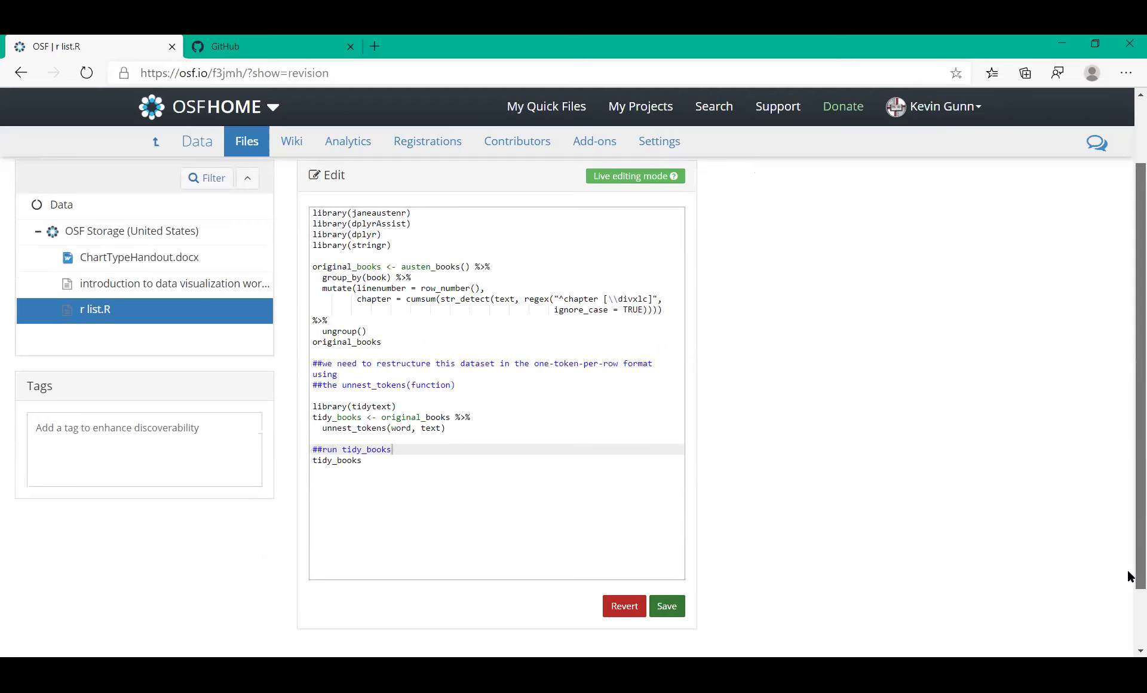
drag(1131, 576, 1131, 431)
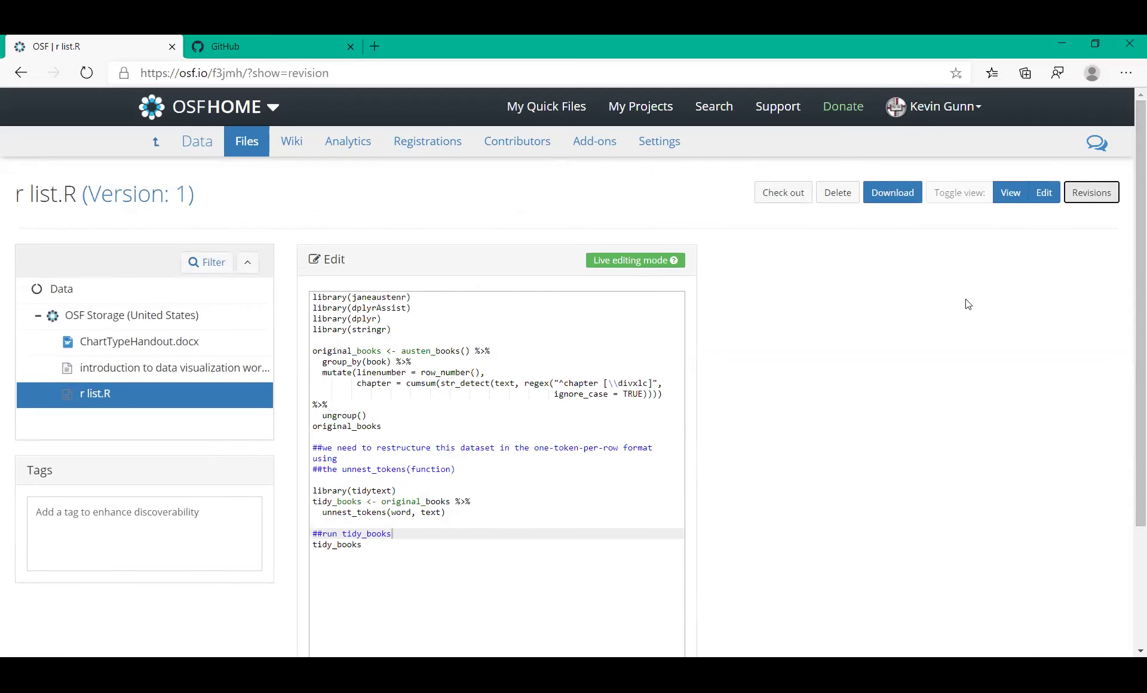
click(1009, 197)
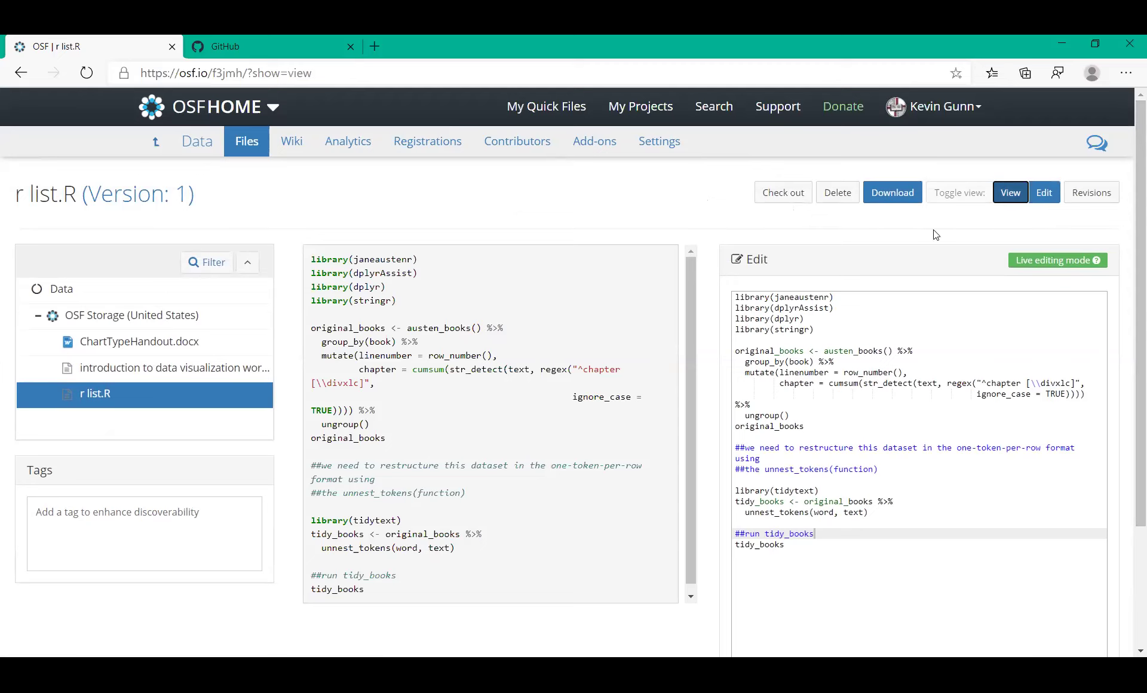
Append 'for all' so the comment reads '##run tidy_books for all', and save
click(1044, 202)
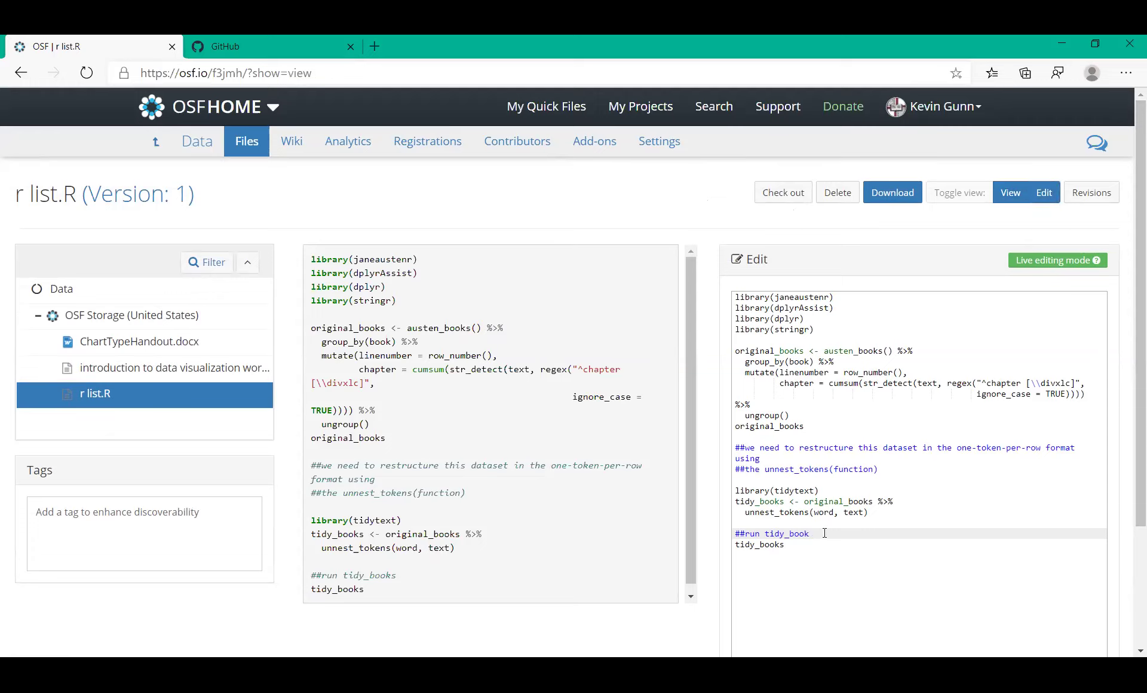
text(for all)
scroll(1127, 581, down, 3)
click(1095, 533)
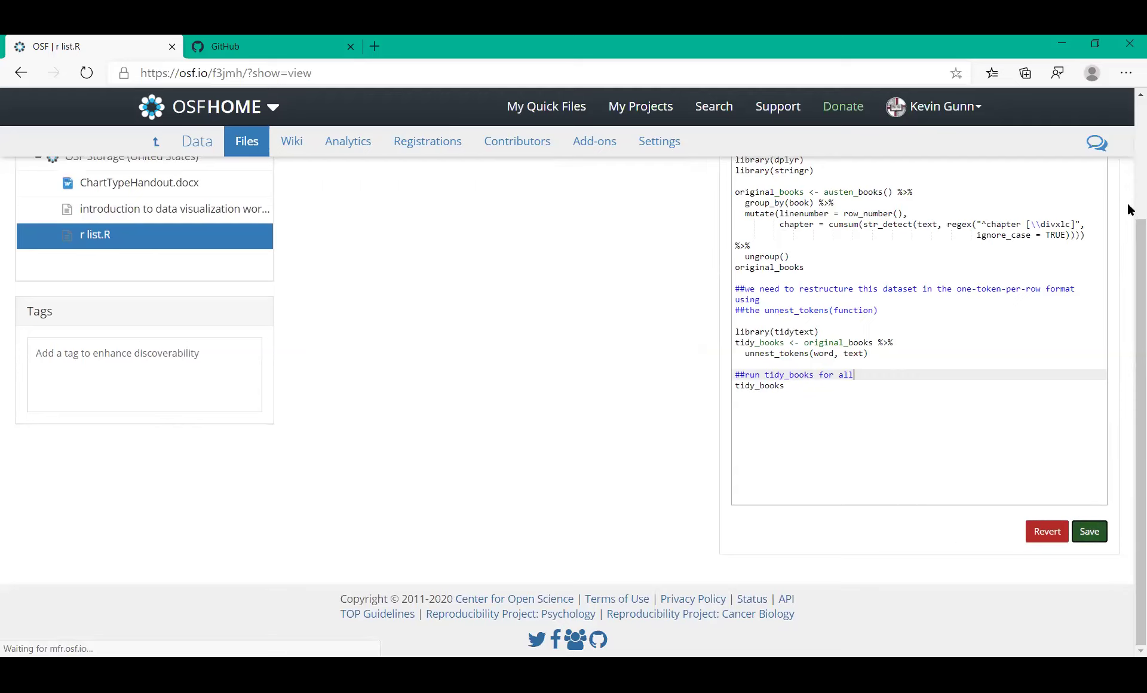
Start renaming r list.R, cancel to keep its name, and return to the Data component page
scroll(1129, 113, up, 3)
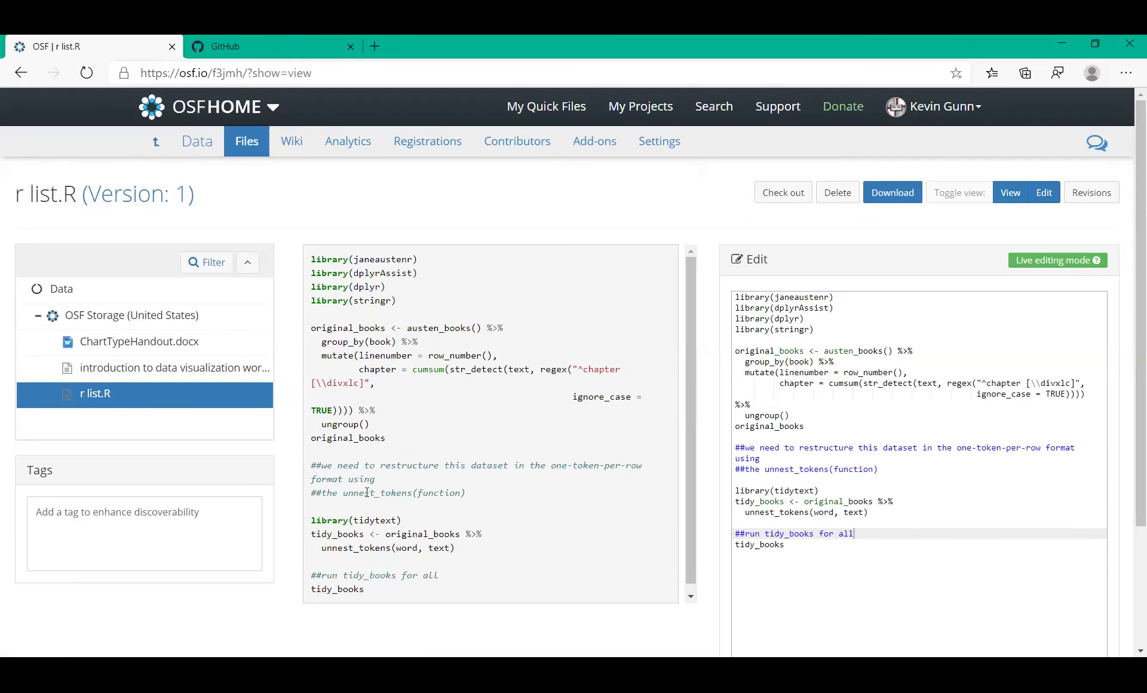
click(90, 322)
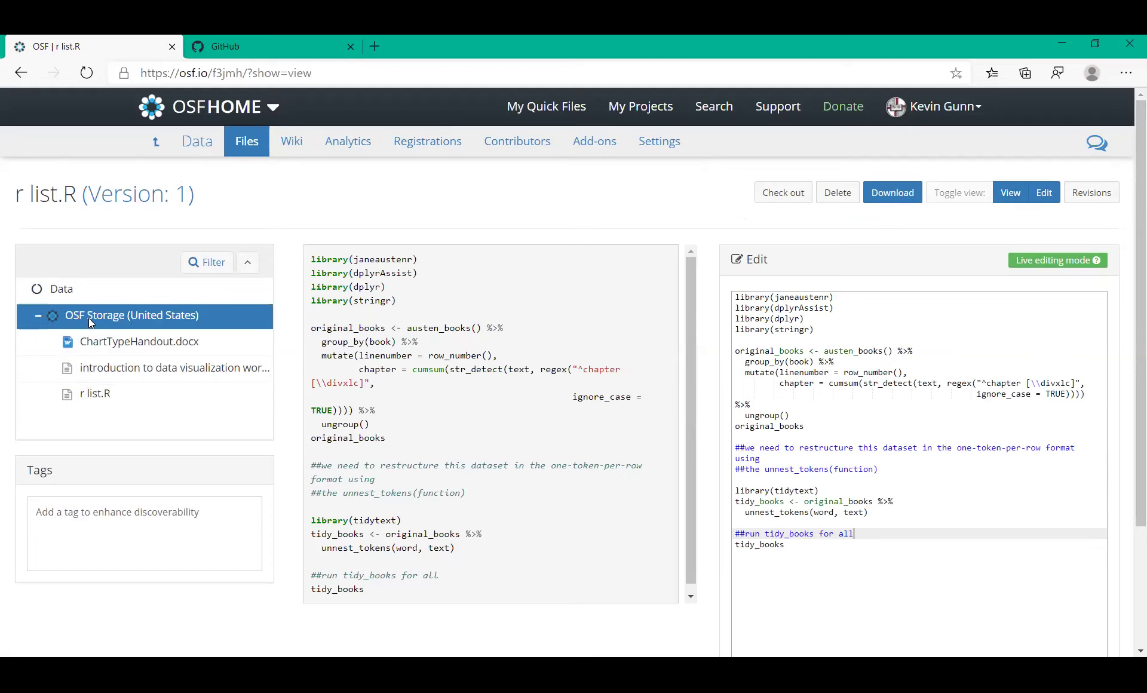
triple_click(68, 197)
click(69, 197)
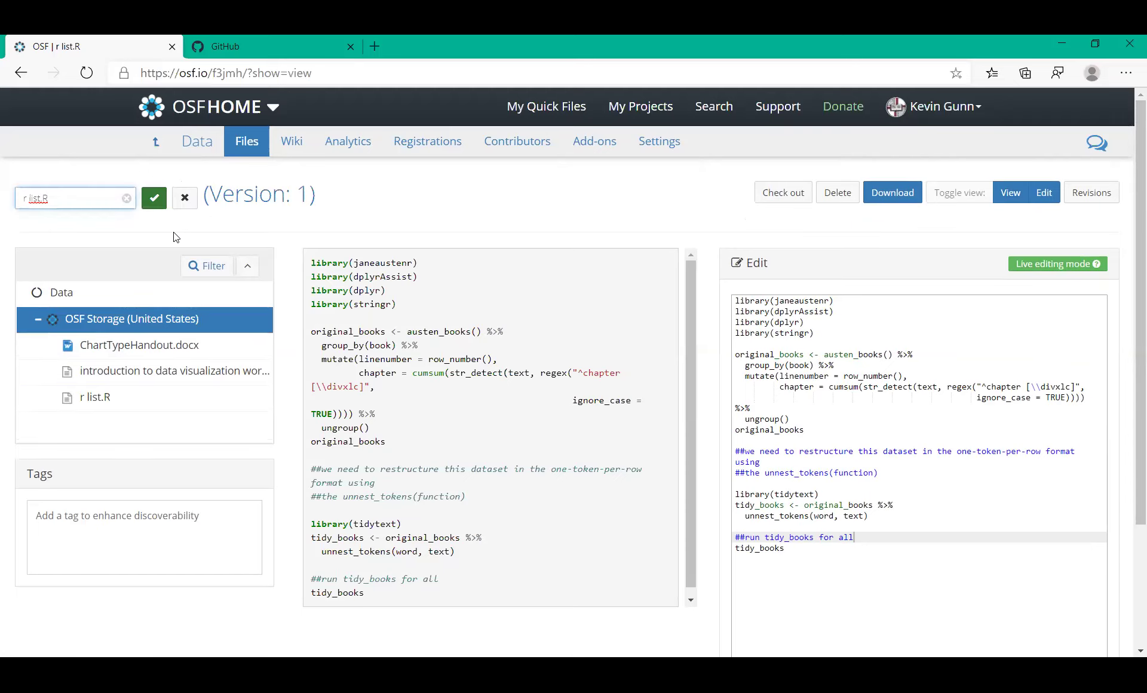
click(185, 197)
click(63, 293)
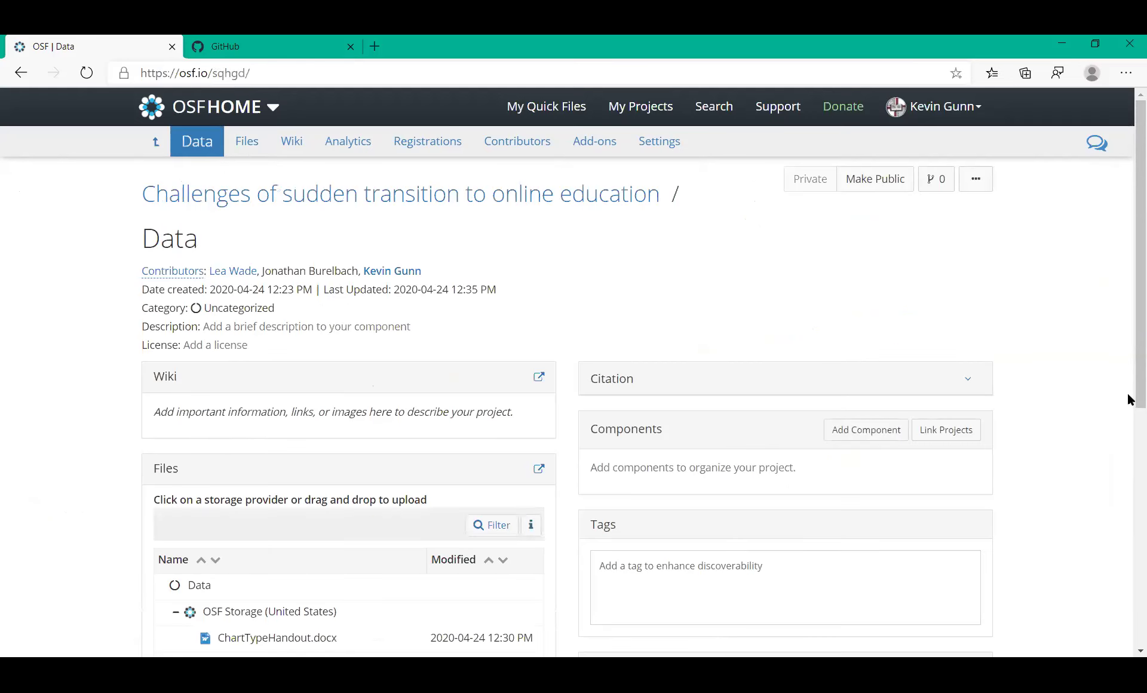
Open the r list.R file page from the Data component's Files panel
drag(1131, 399, 1131, 568)
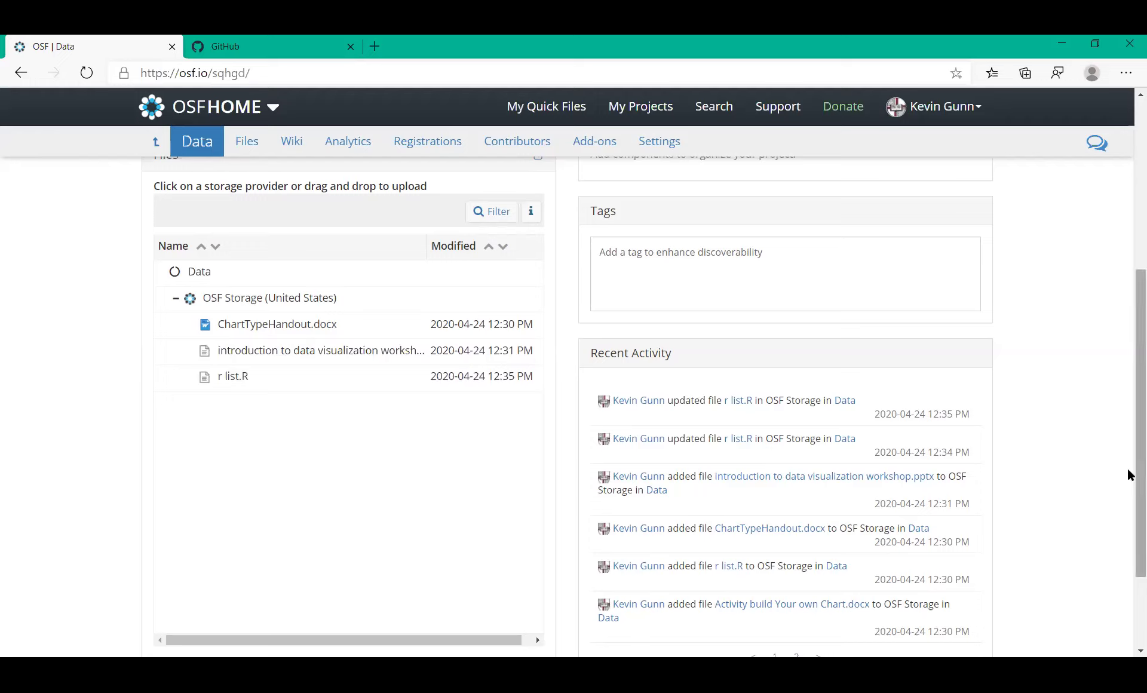
drag(1128, 472, 1127, 399)
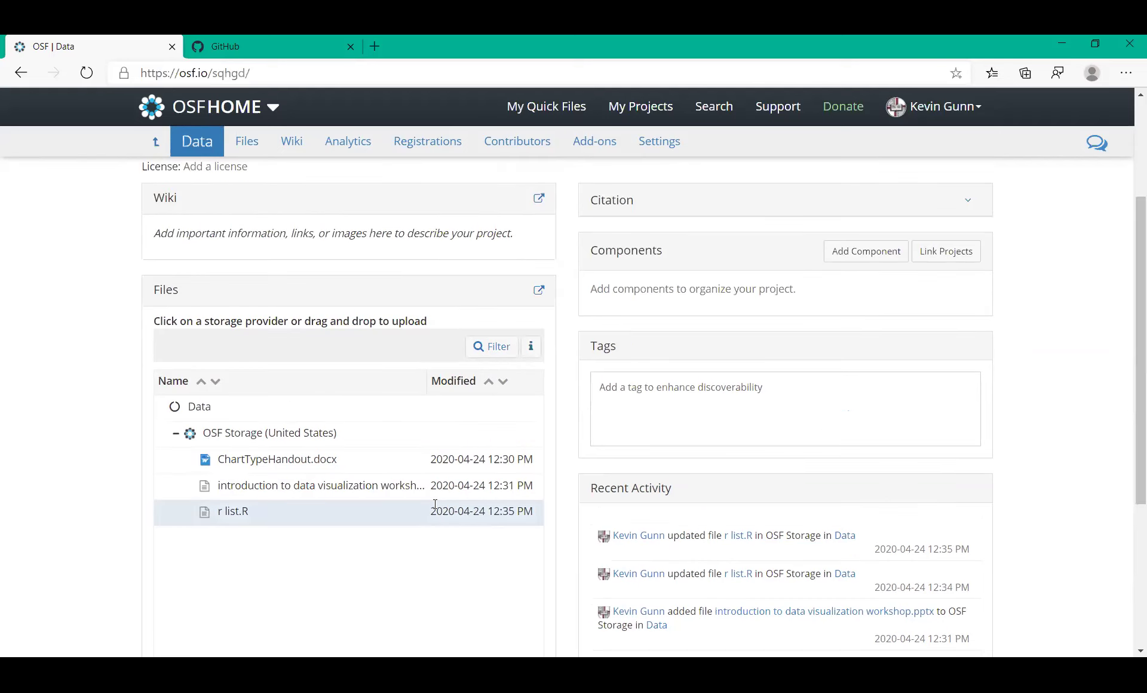
click(252, 514)
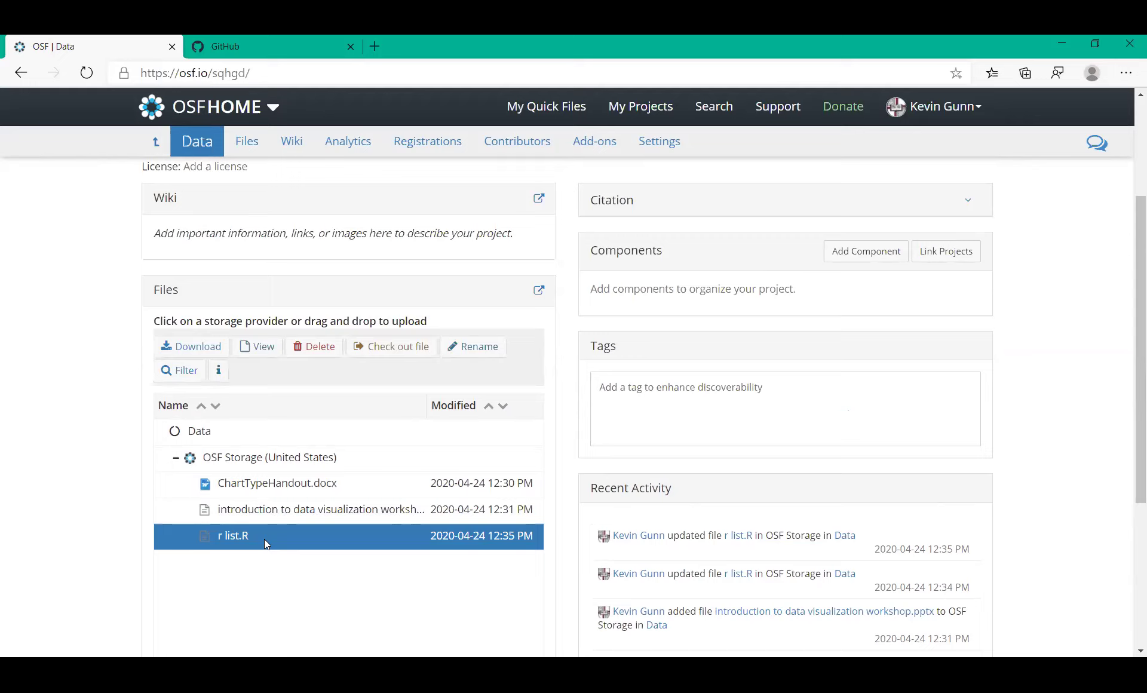
click(234, 535)
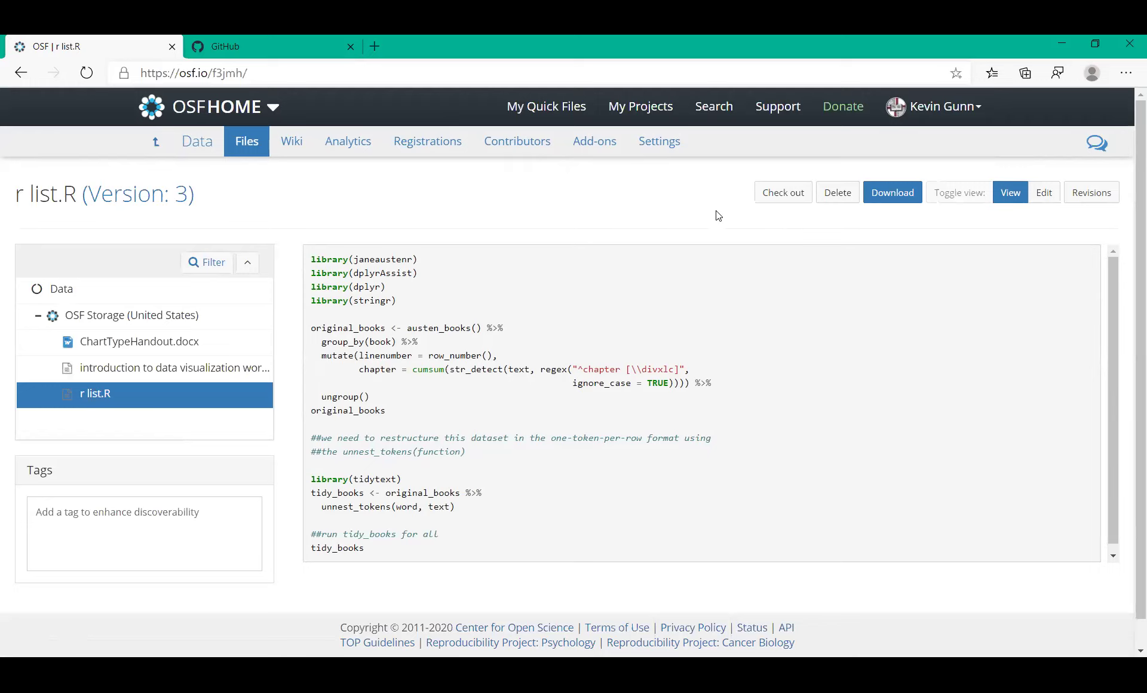
Show the Revisions table for r list.R with its three versions, dates and checksums
click(1091, 196)
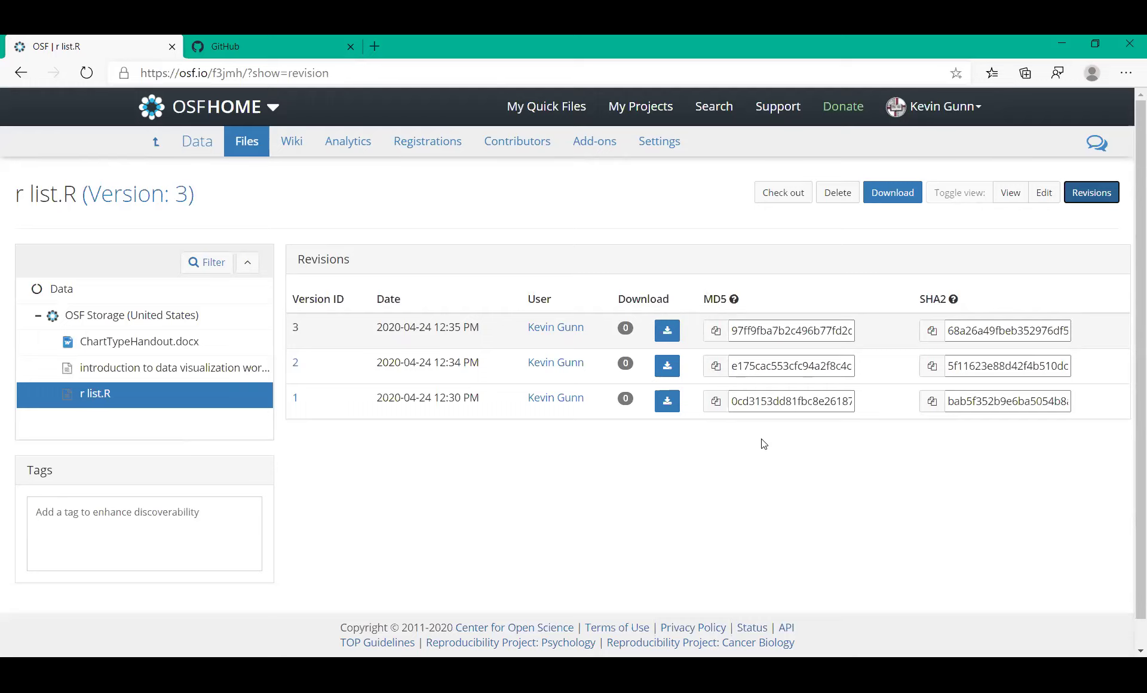
click(716, 330)
Check out r list.R to lock it from other contributors, then check it back in
click(1007, 197)
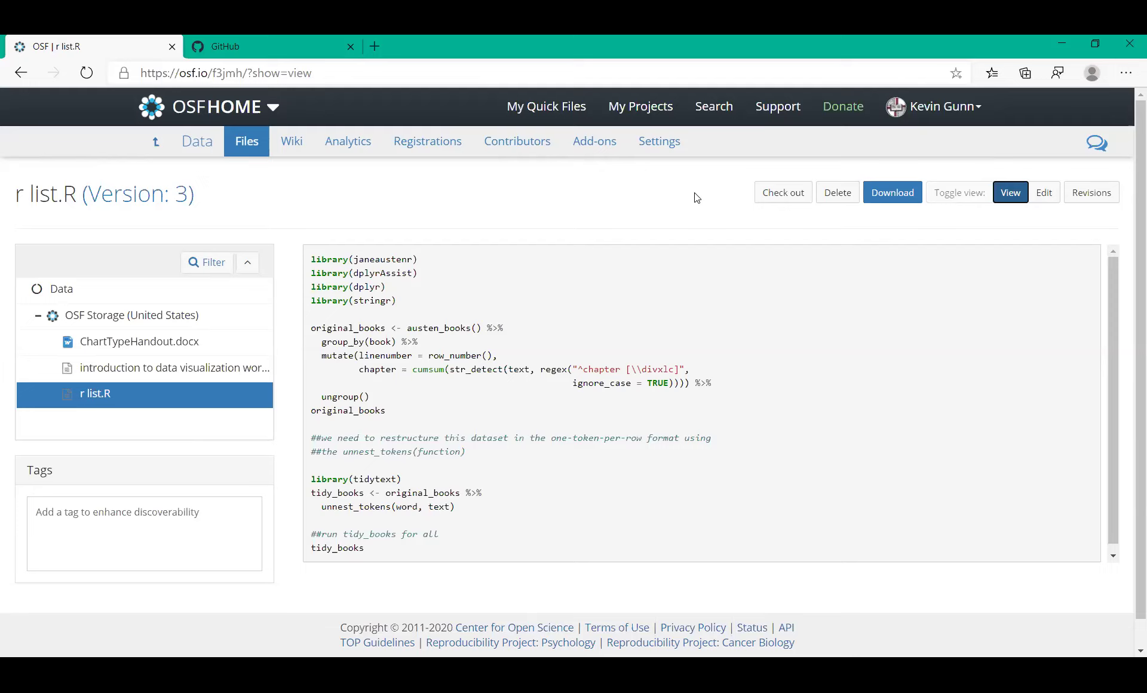
click(776, 200)
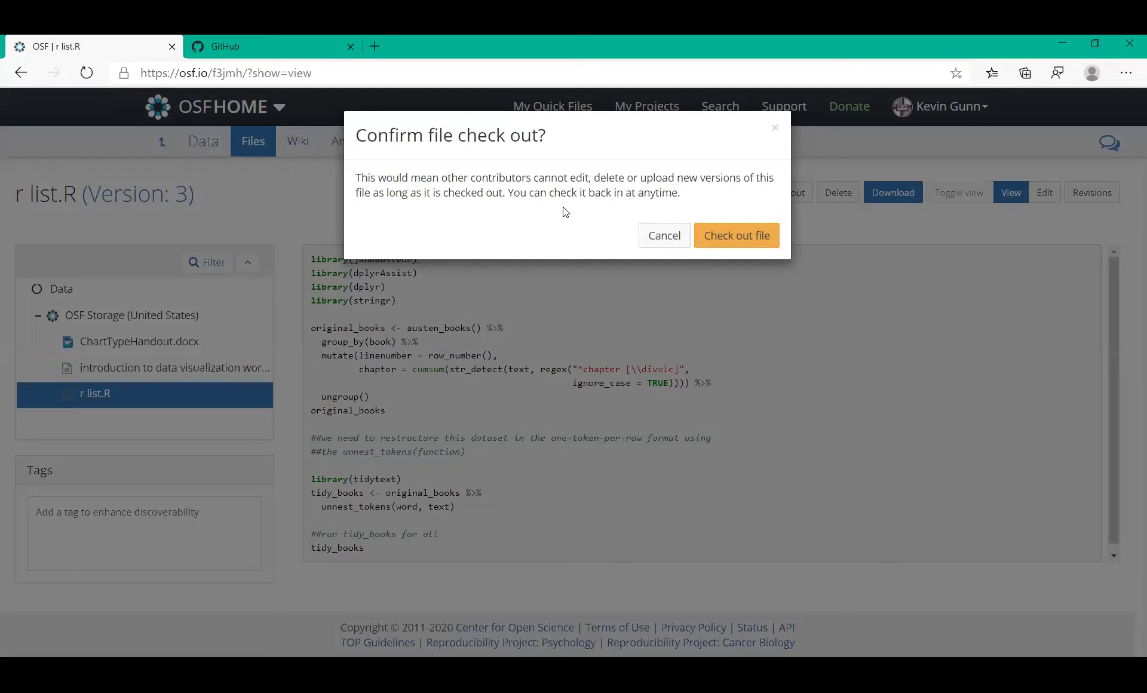
click(723, 235)
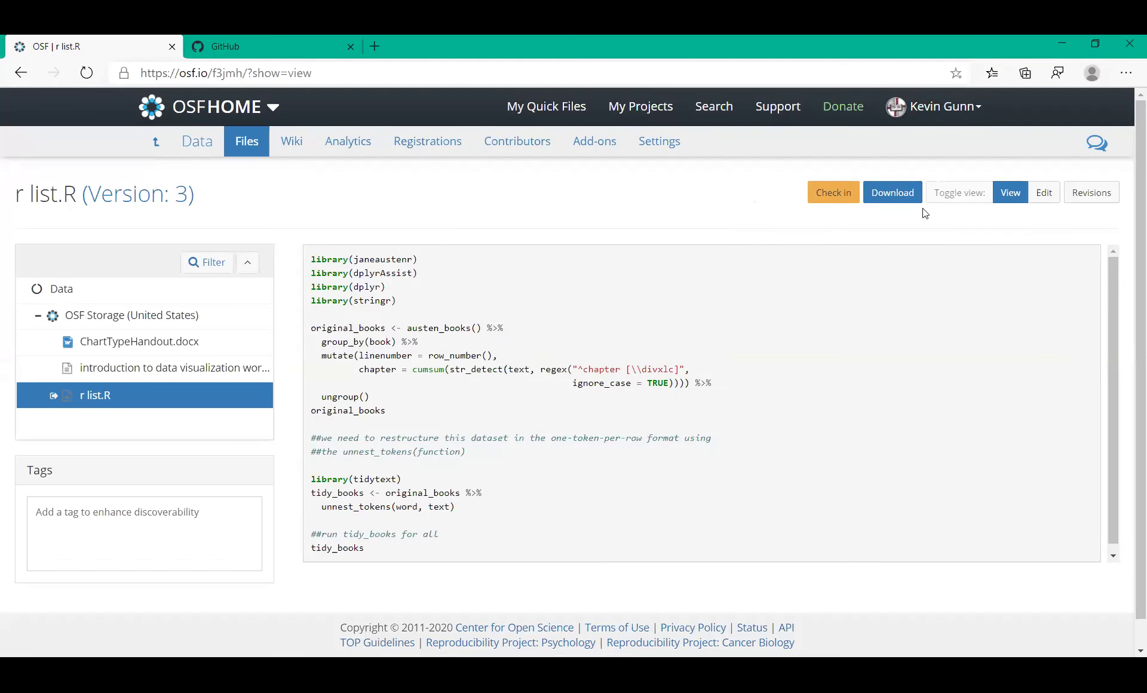
click(834, 205)
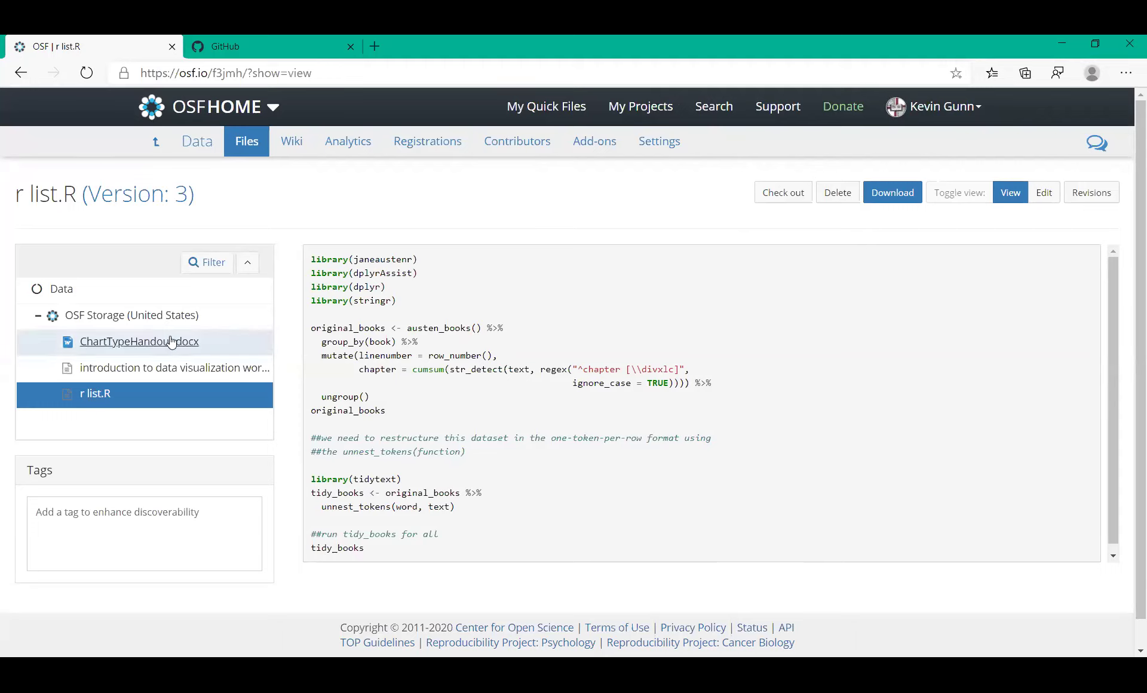
Preview ChartTypeHandout.docx from the Data files list, then return to Data and open its Wiki
click(62, 290)
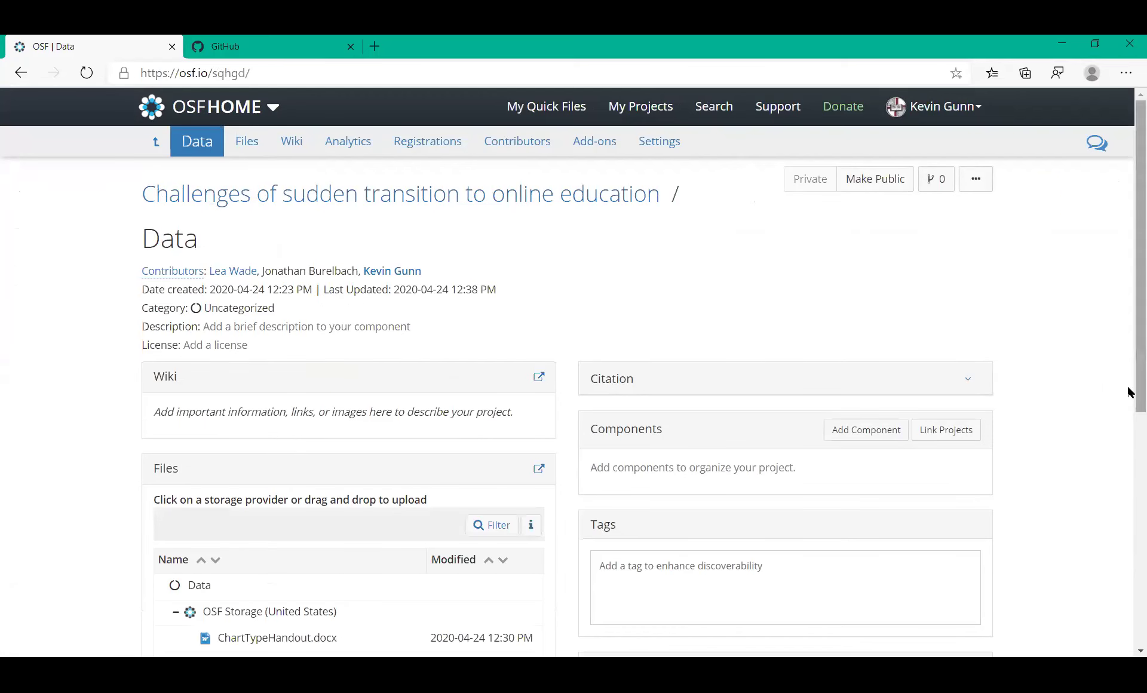
drag(1131, 392, 1131, 522)
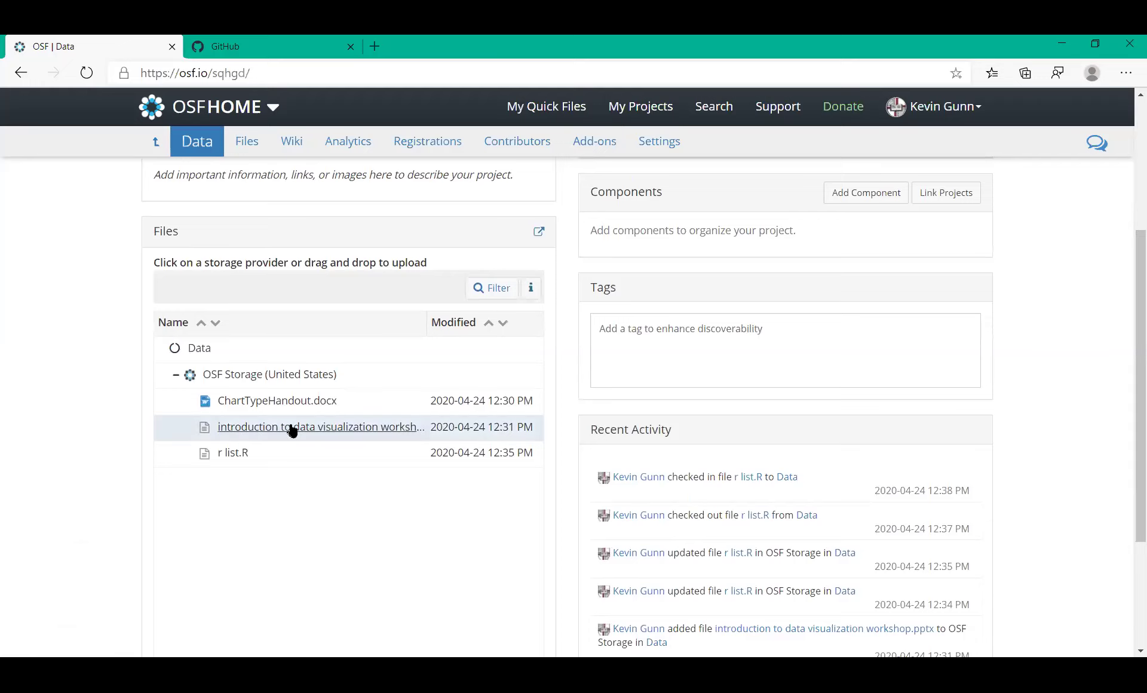
click(293, 402)
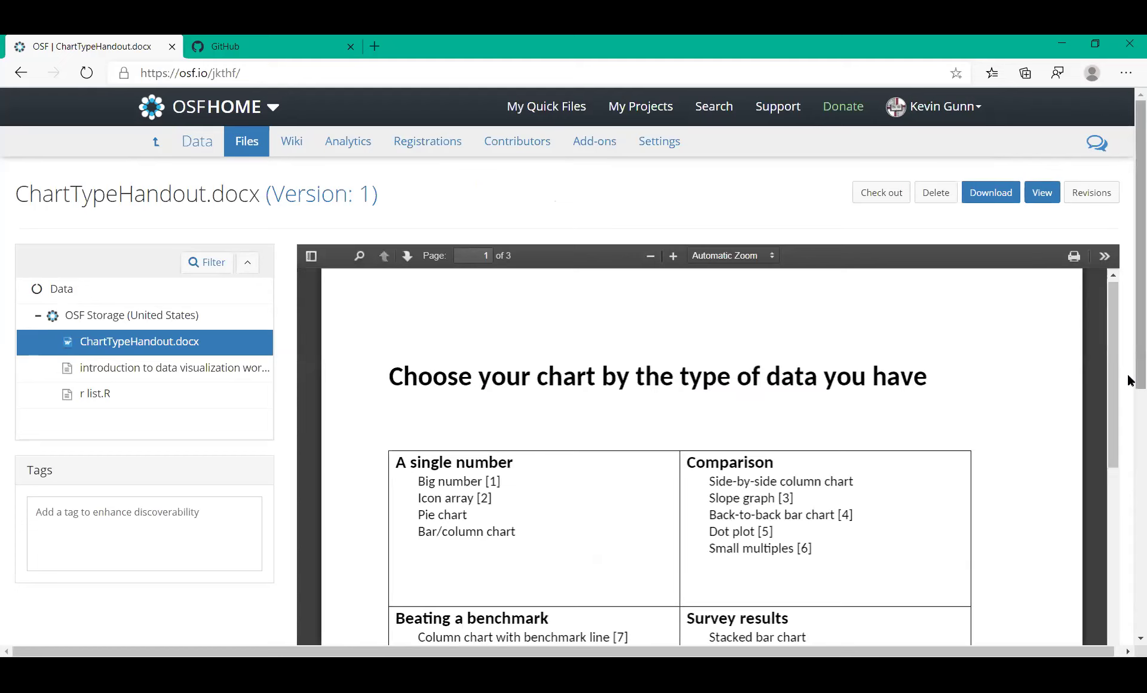
mouse_move(1130, 380)
mouse_down()
mouse_move(1130, 603)
mouse_move(1131, 435)
mouse_move(1111, 388)
mouse_up()
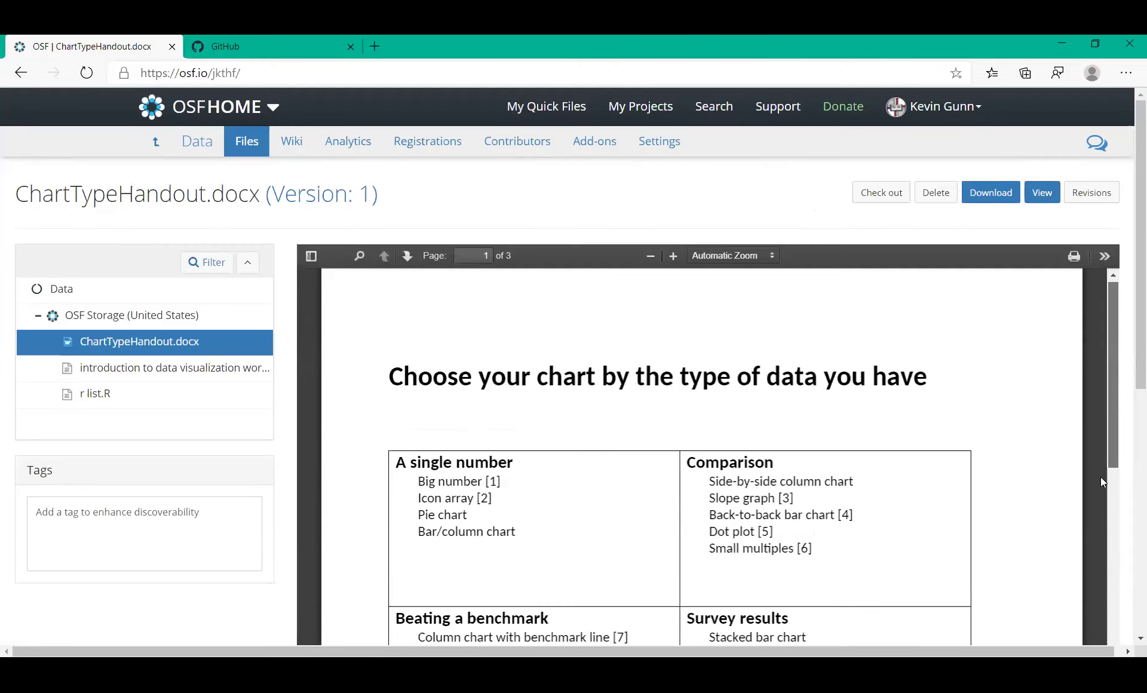
drag(1100, 482, 1113, 352)
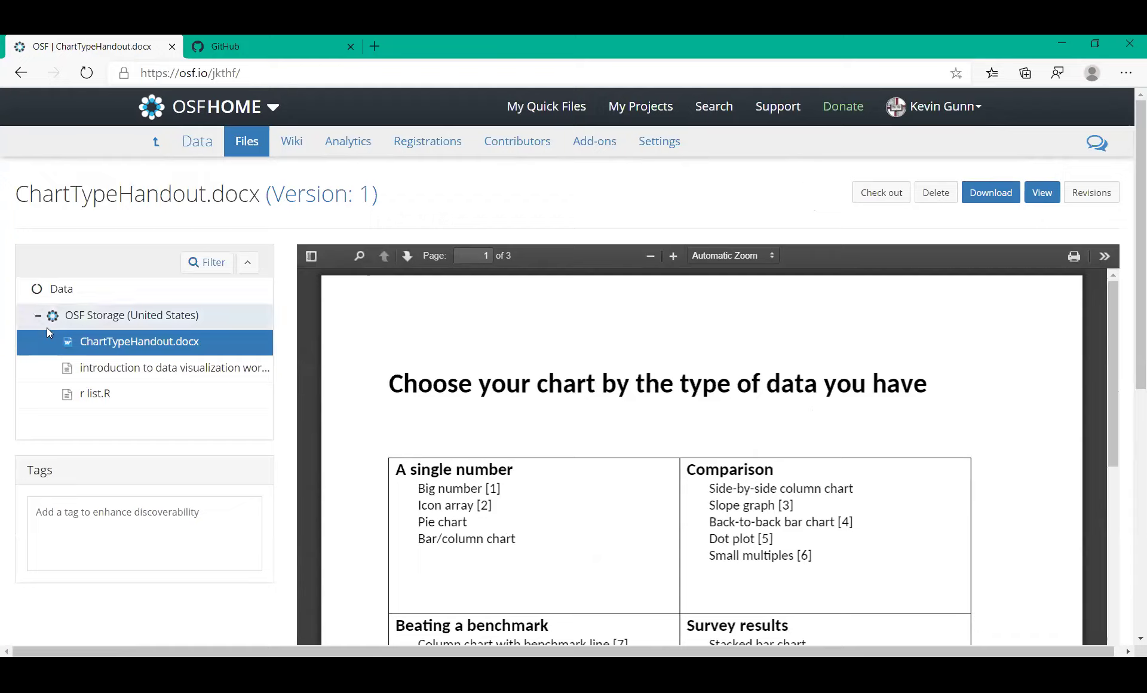
click(63, 289)
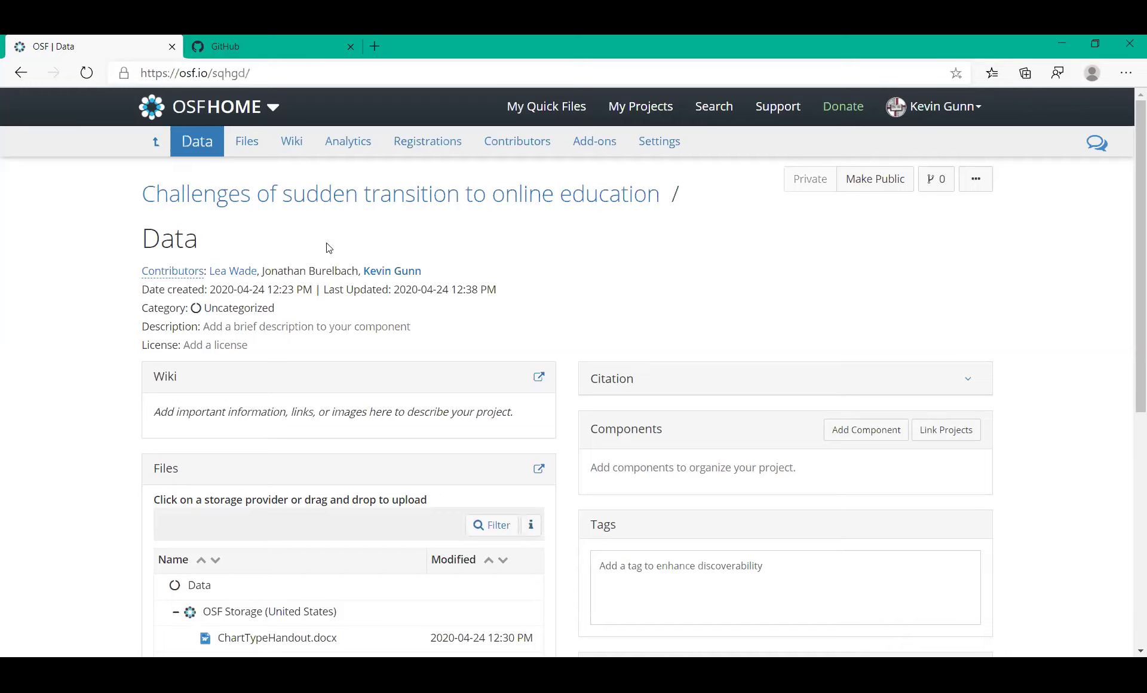
click(292, 145)
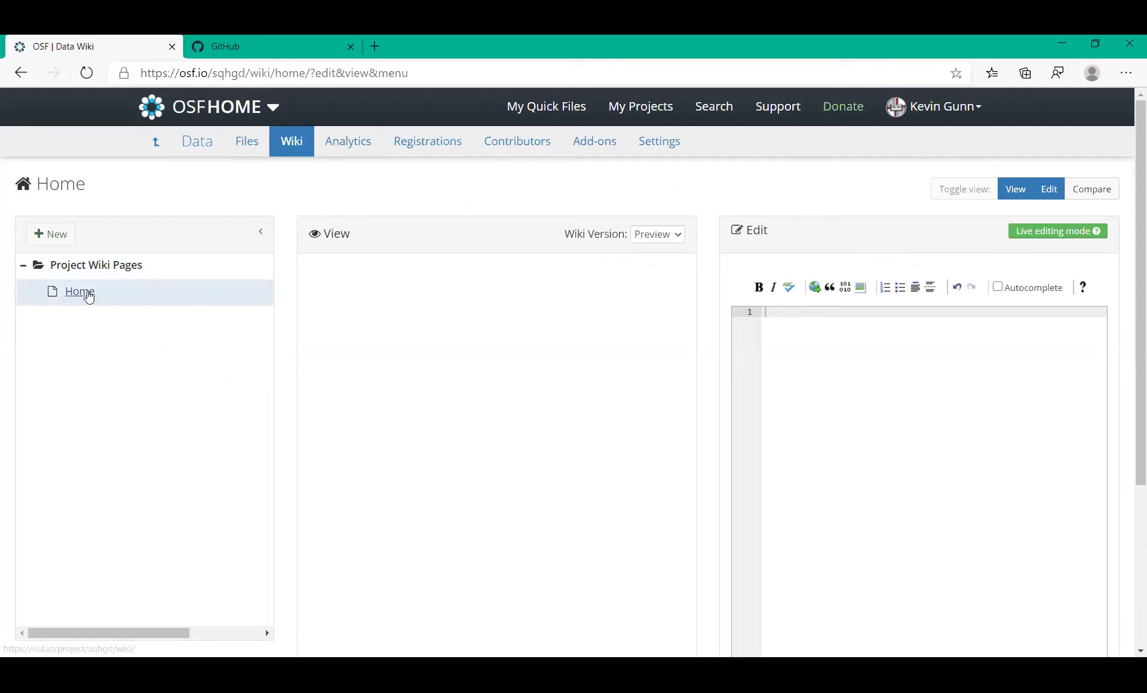
click(88, 295)
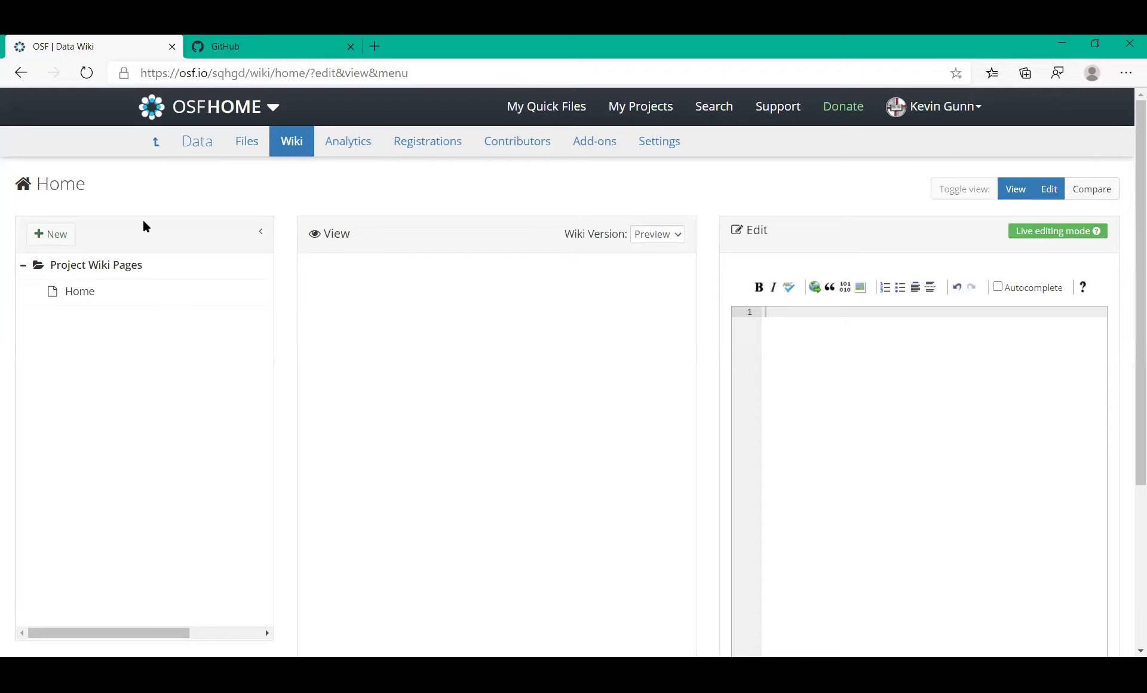
click(197, 149)
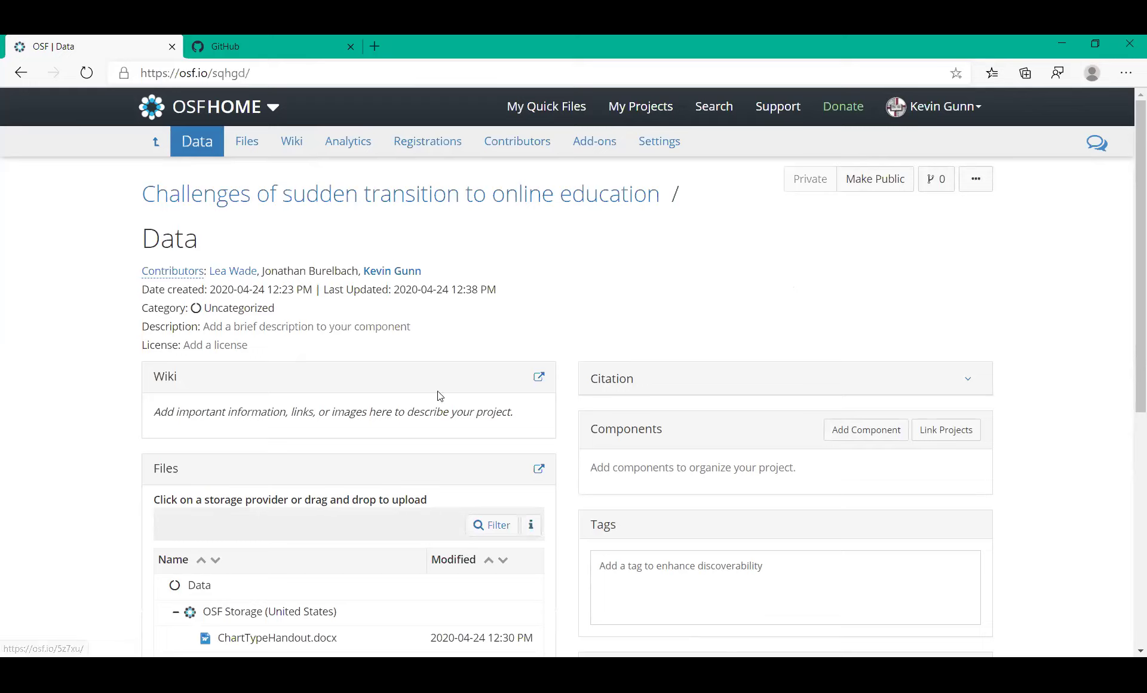
Write 'this is a fun exercise.' on the Data wiki Home page, fixing the spelling, and save
click(539, 377)
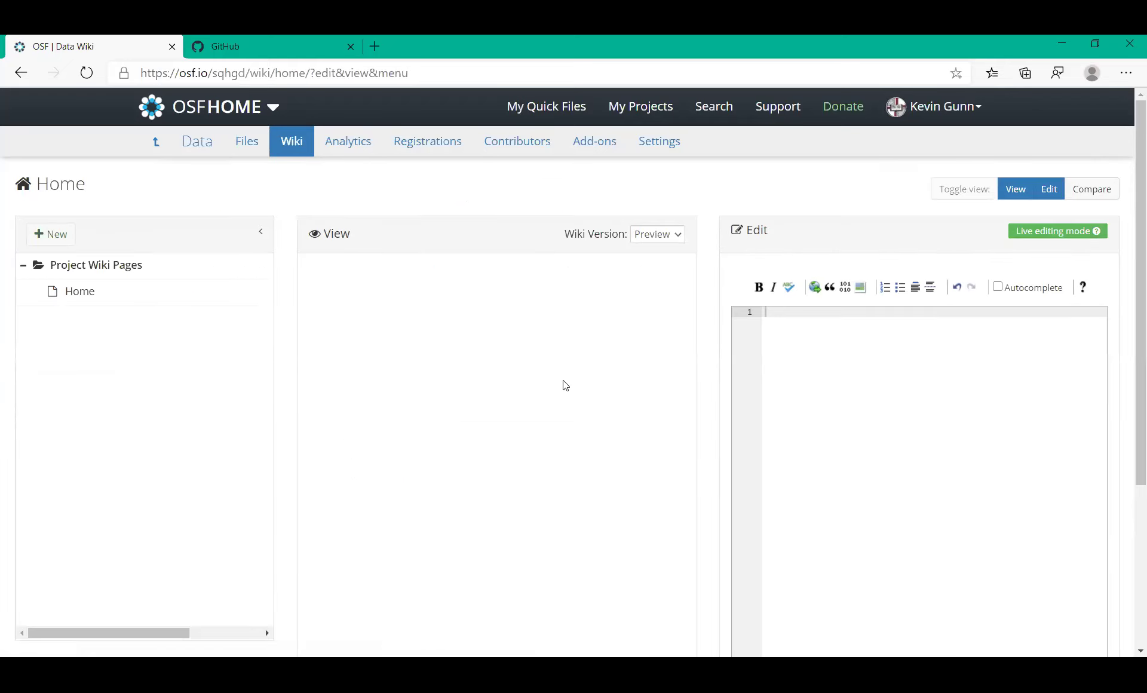
click(781, 312)
text(this is a fun excercise.)
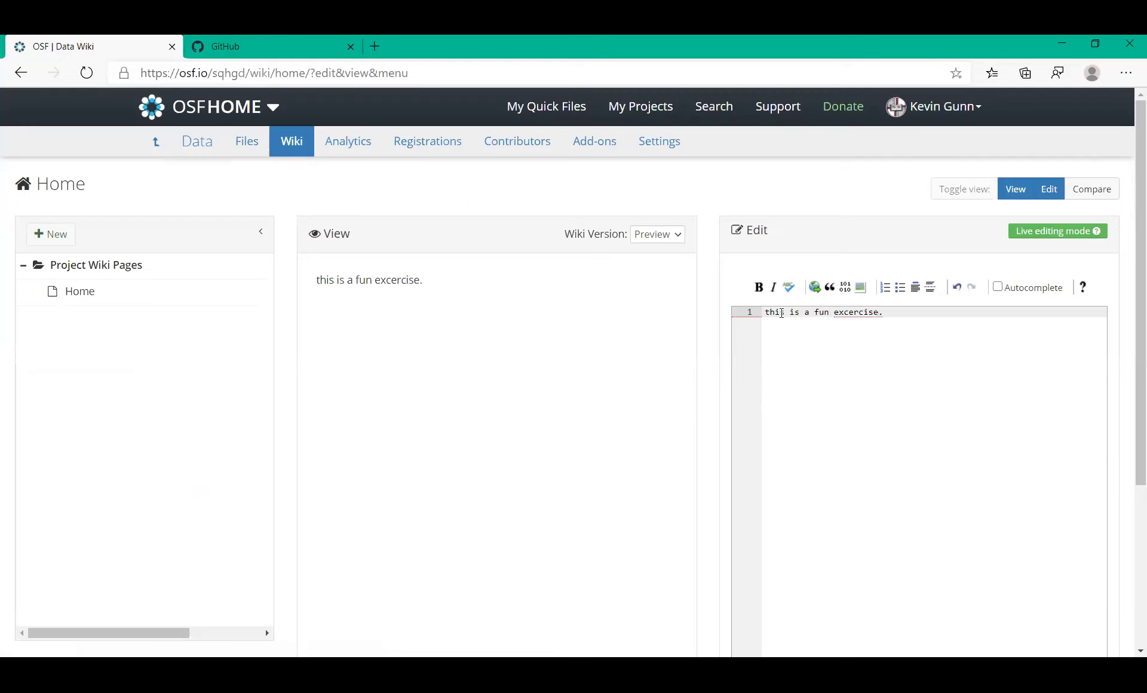
key(BackSpace)
key(BackSpace)
key(BackSpace)
key(BackSpace)
key(BackSpace)
key(BackSpace)
key(BackSpace)
key(BackSpace)
text(ercise.)
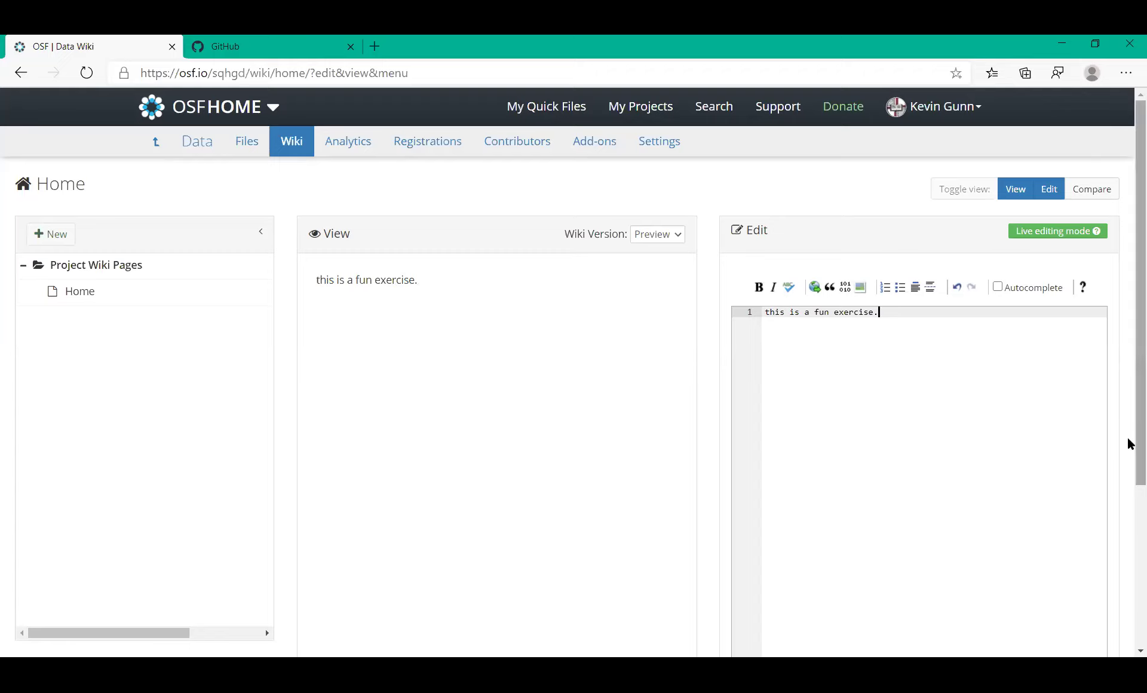
drag(1129, 443, 1129, 589)
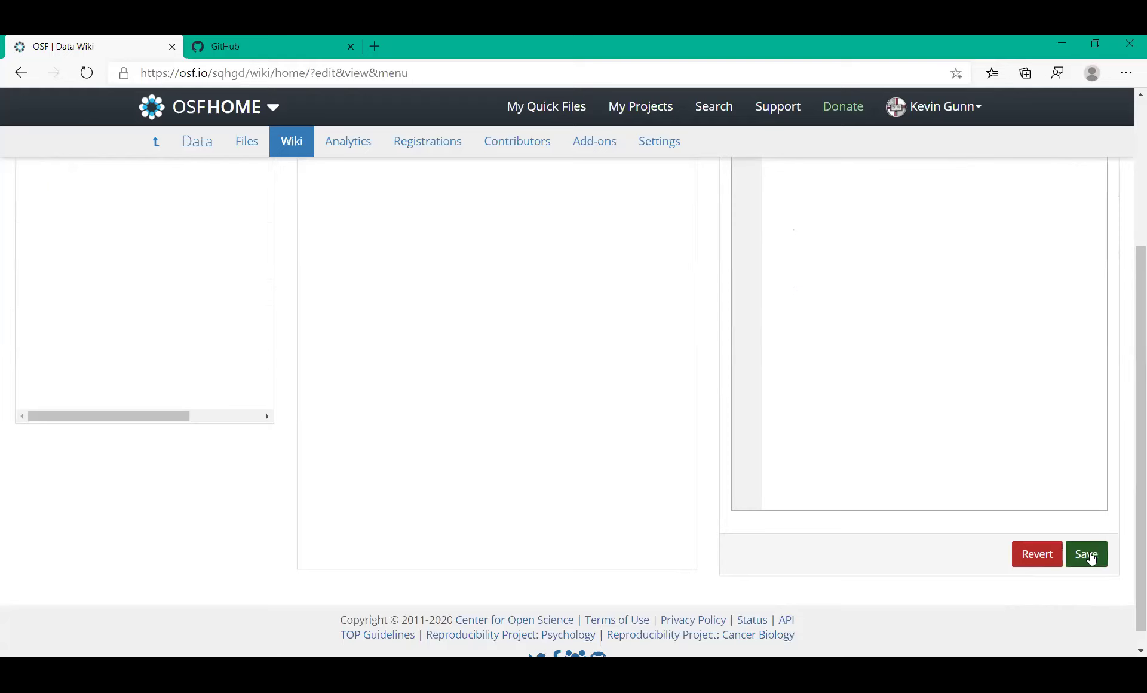
click(1088, 555)
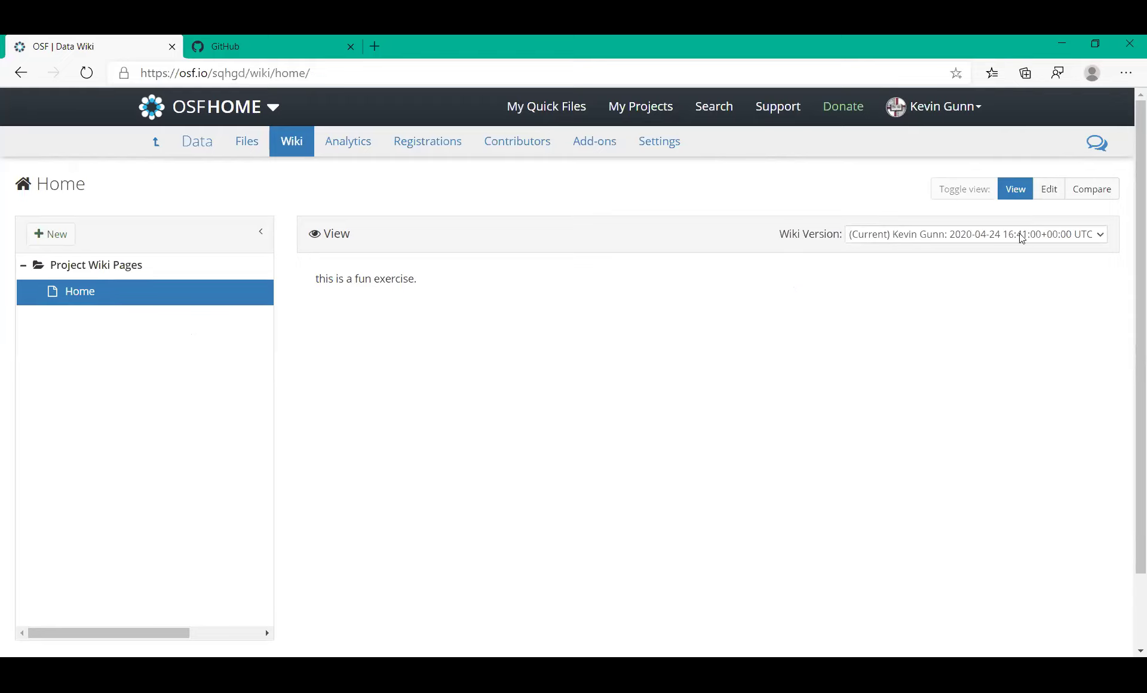
Add a bold 'No it is not!' line below the first sentence of the wiki Home page and save
click(1101, 242)
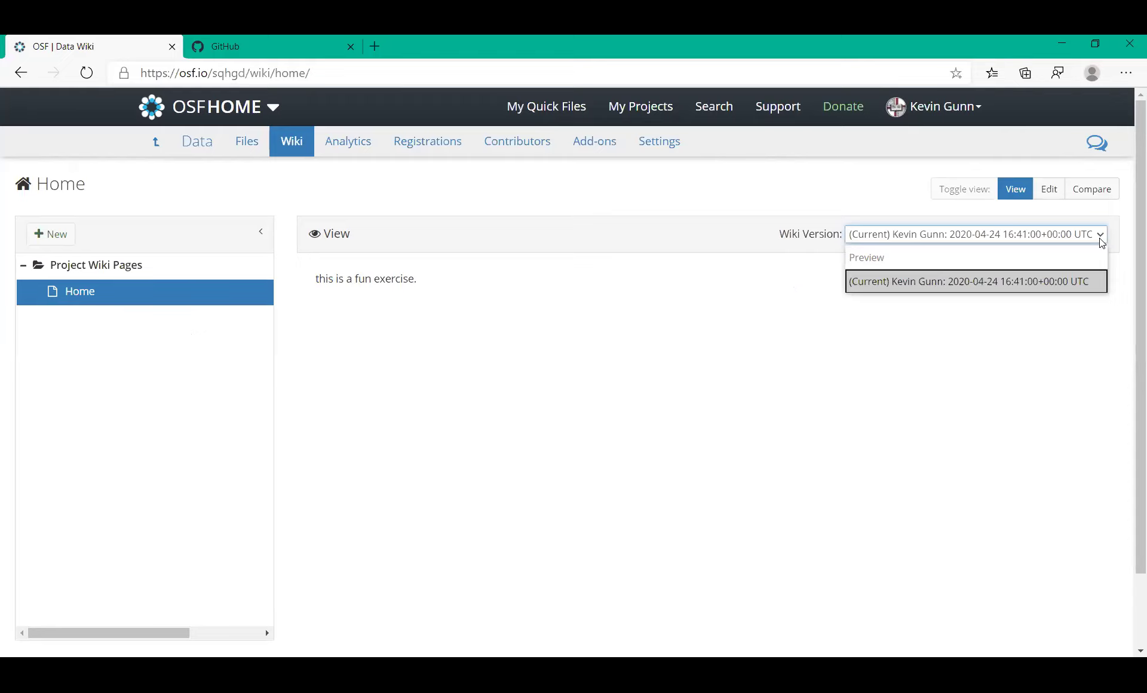
click(657, 212)
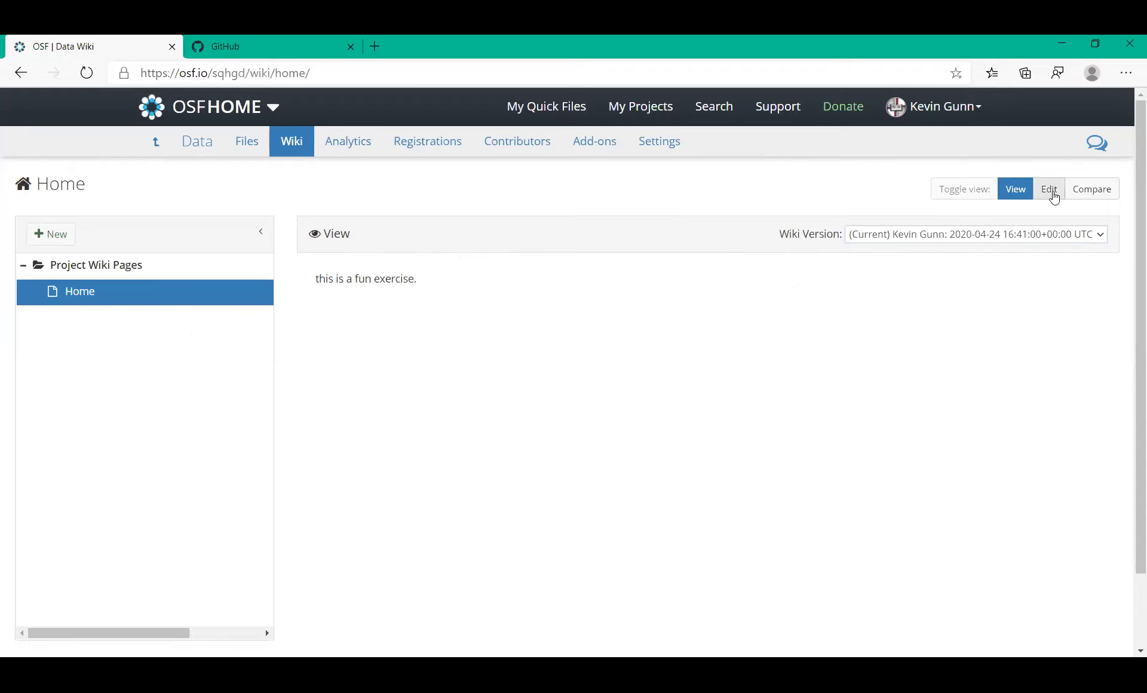
click(1053, 196)
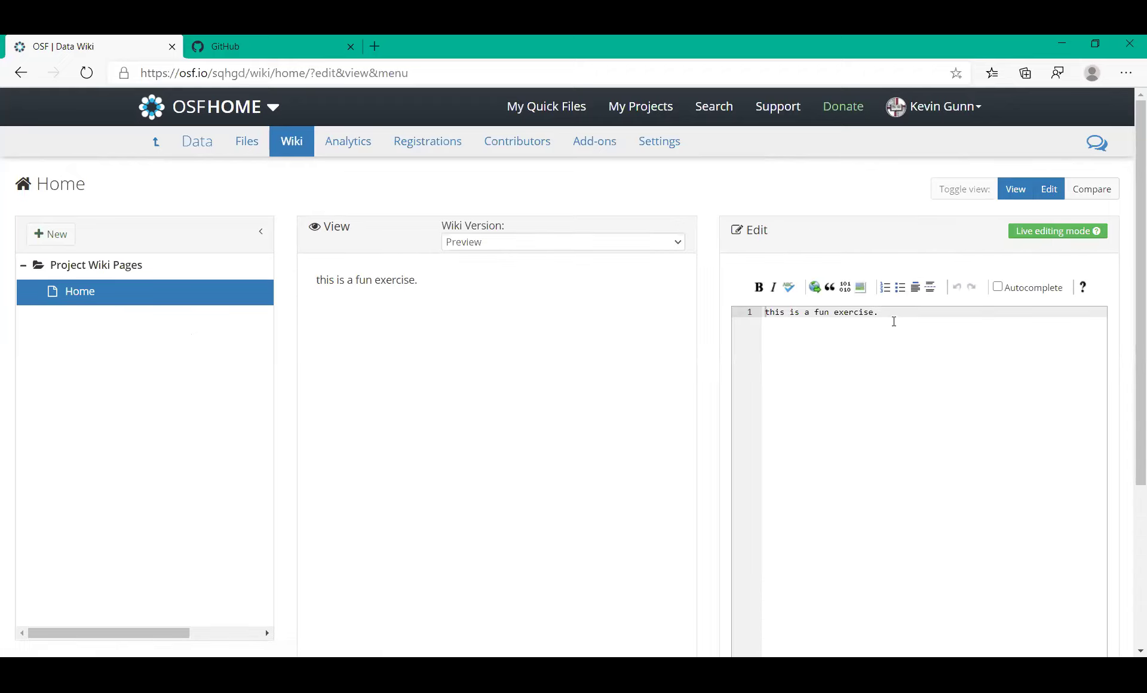
key(Return)
key(Return)
text(o)
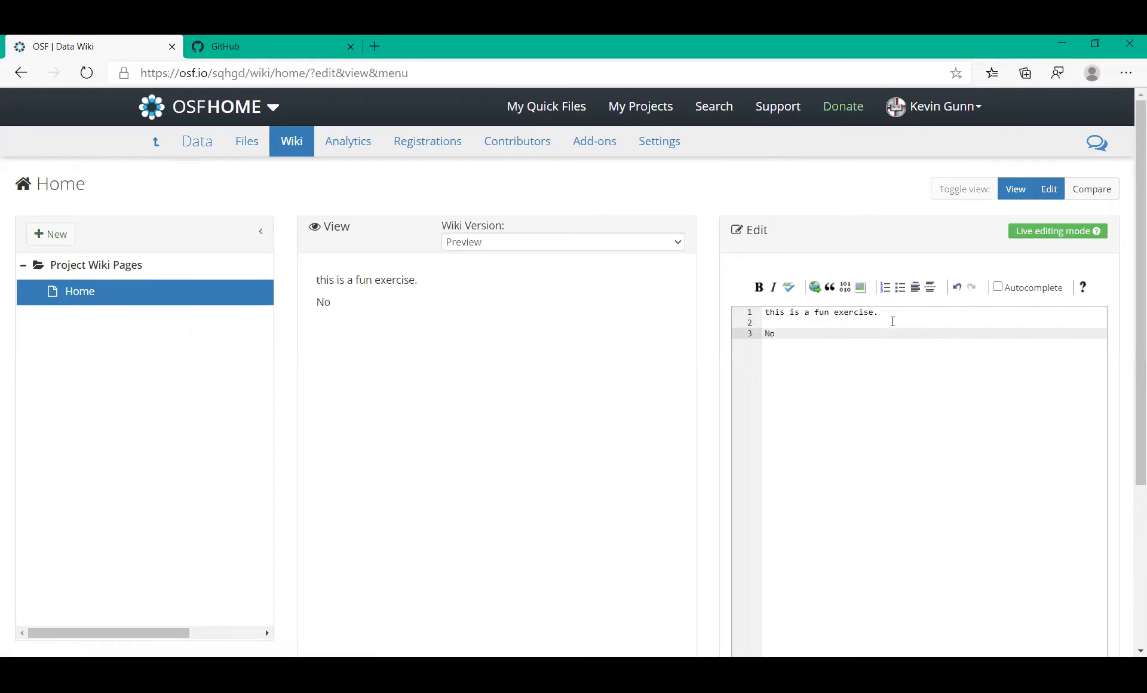
text( it is not!)
triple_click(774, 335)
click(759, 287)
click(771, 355)
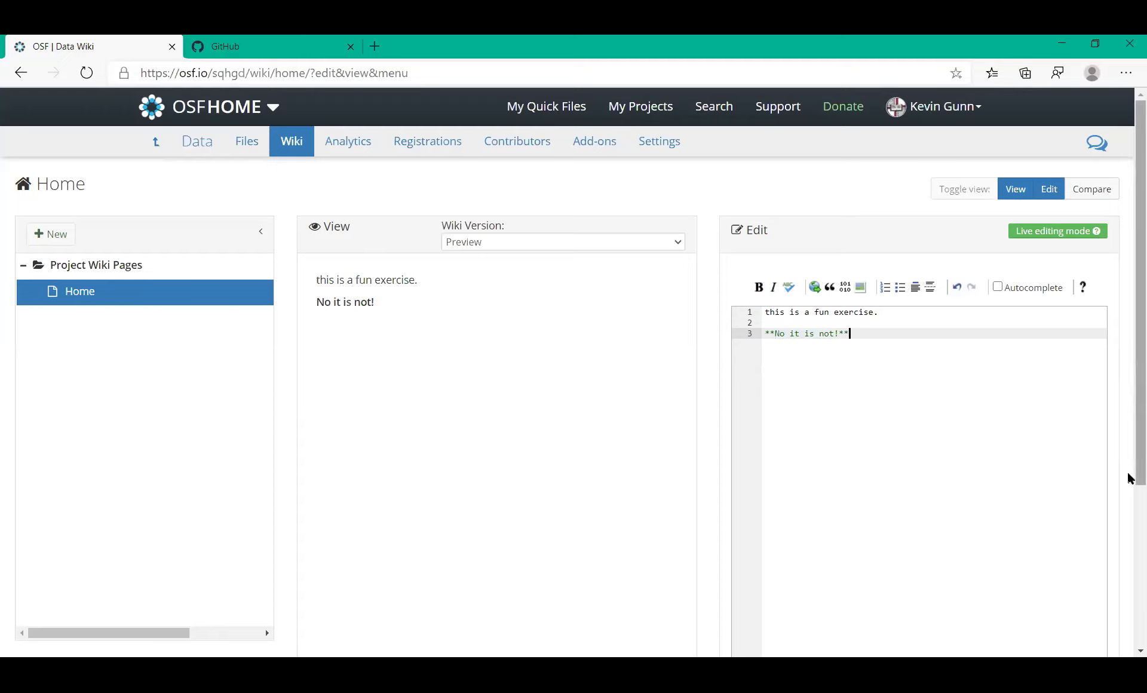
drag(1130, 478, 1126, 614)
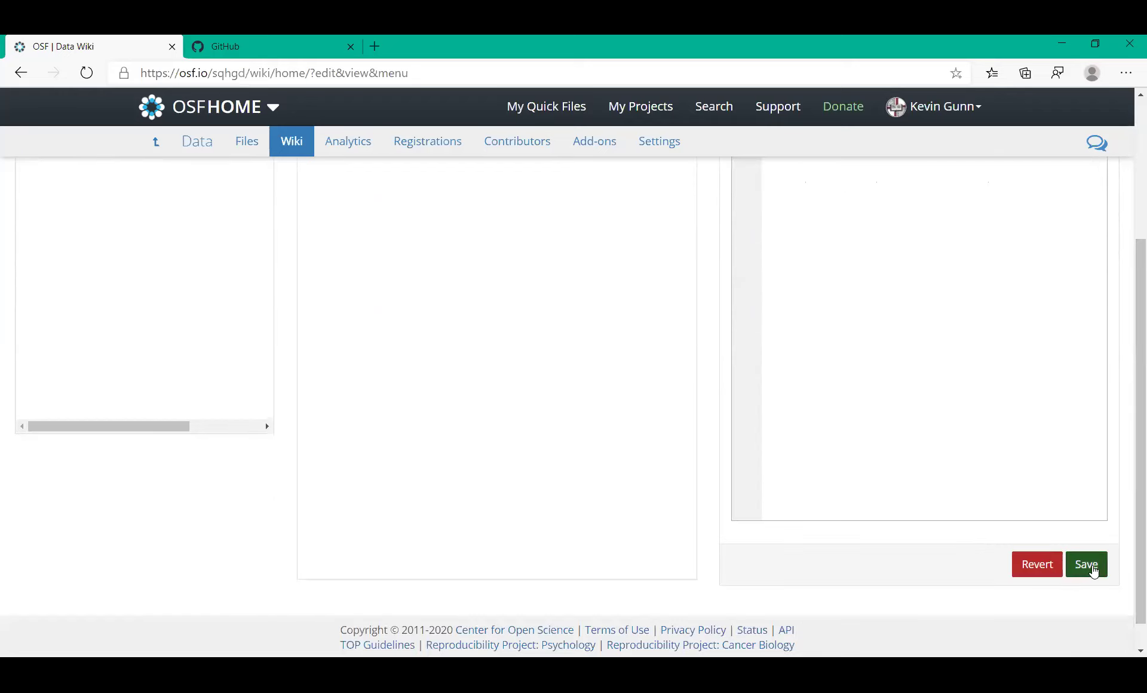
click(1089, 565)
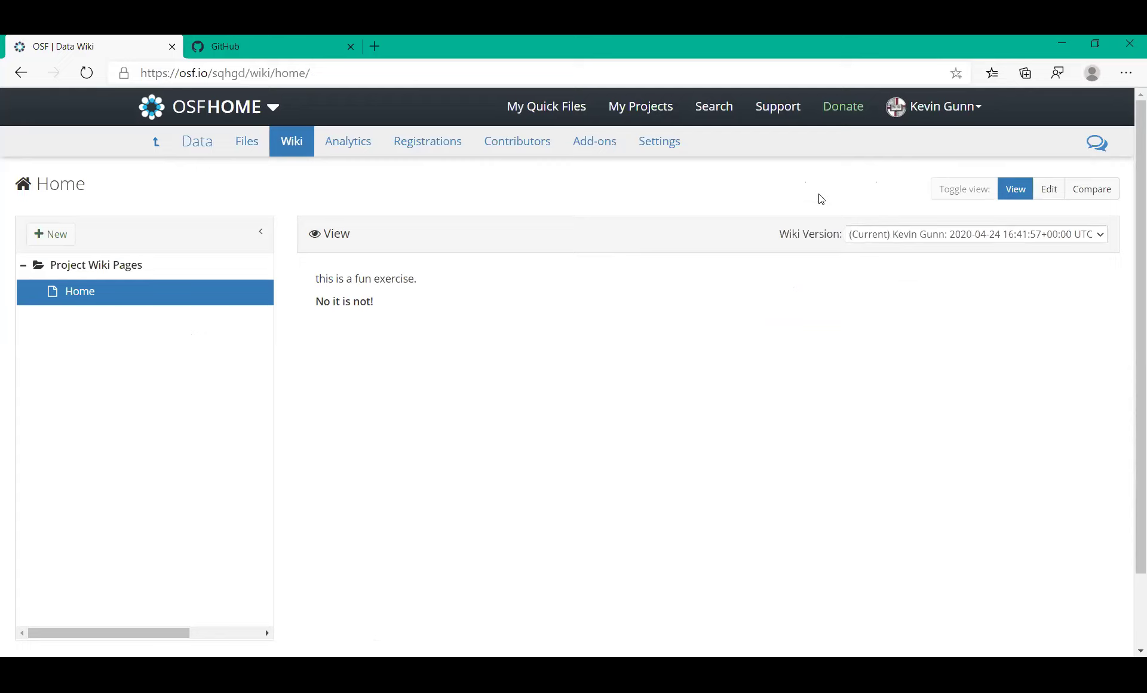
Compare Data wiki Home page versions to highlight the added bold 'No it is not!' line
click(1102, 238)
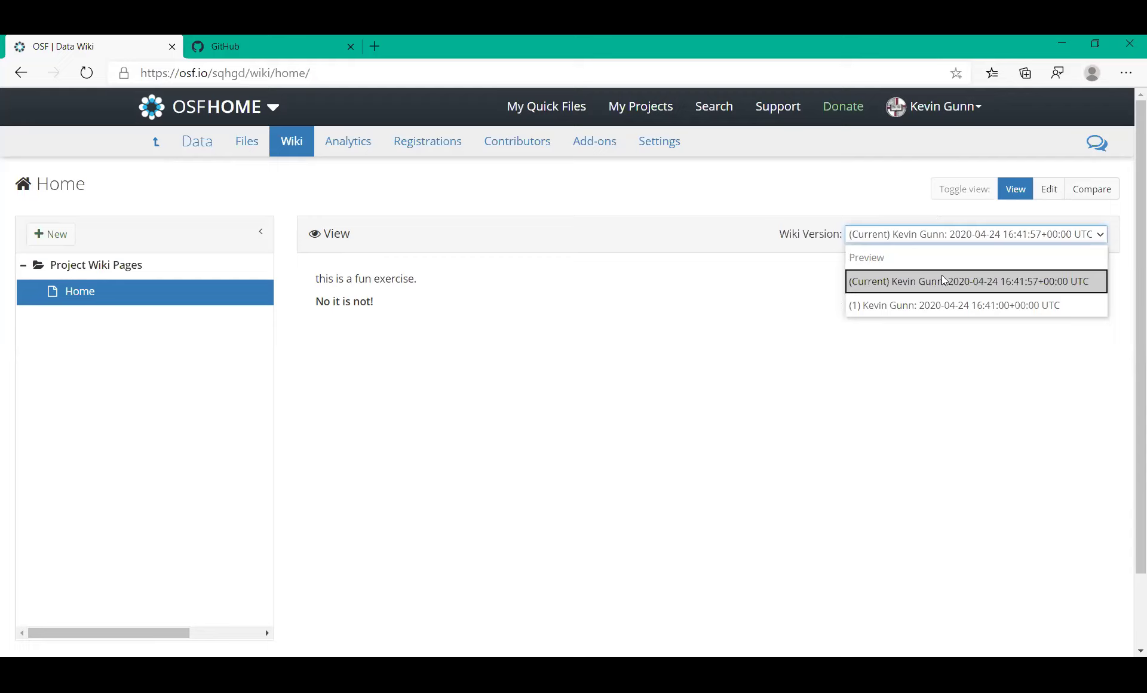
click(879, 182)
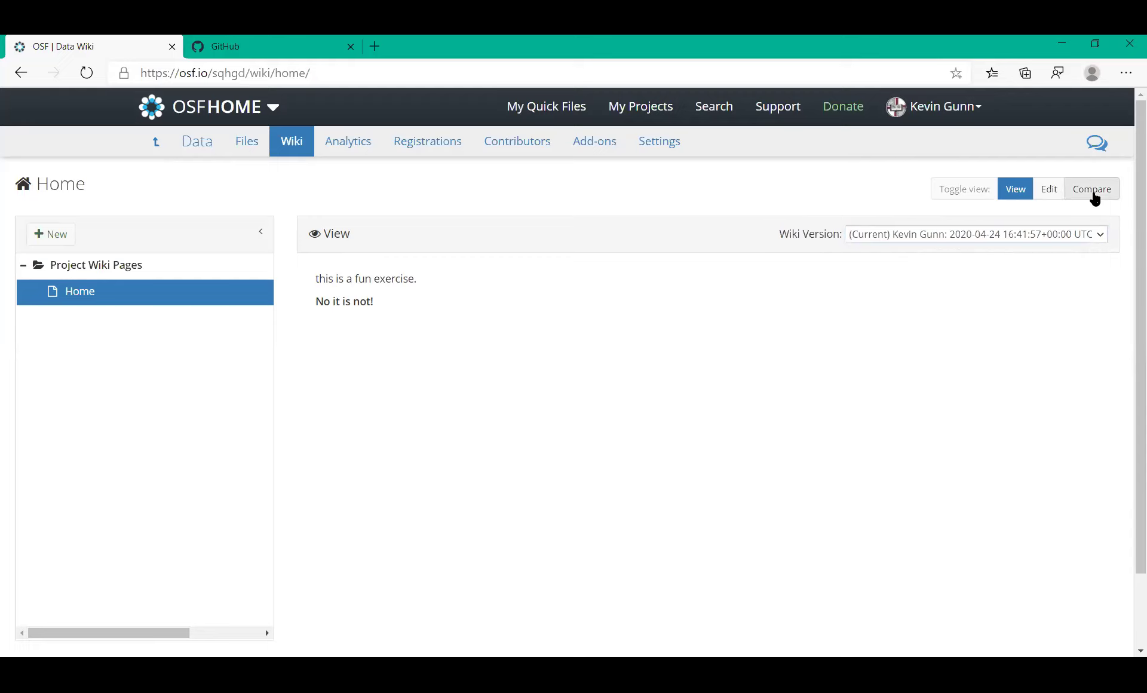
click(1098, 195)
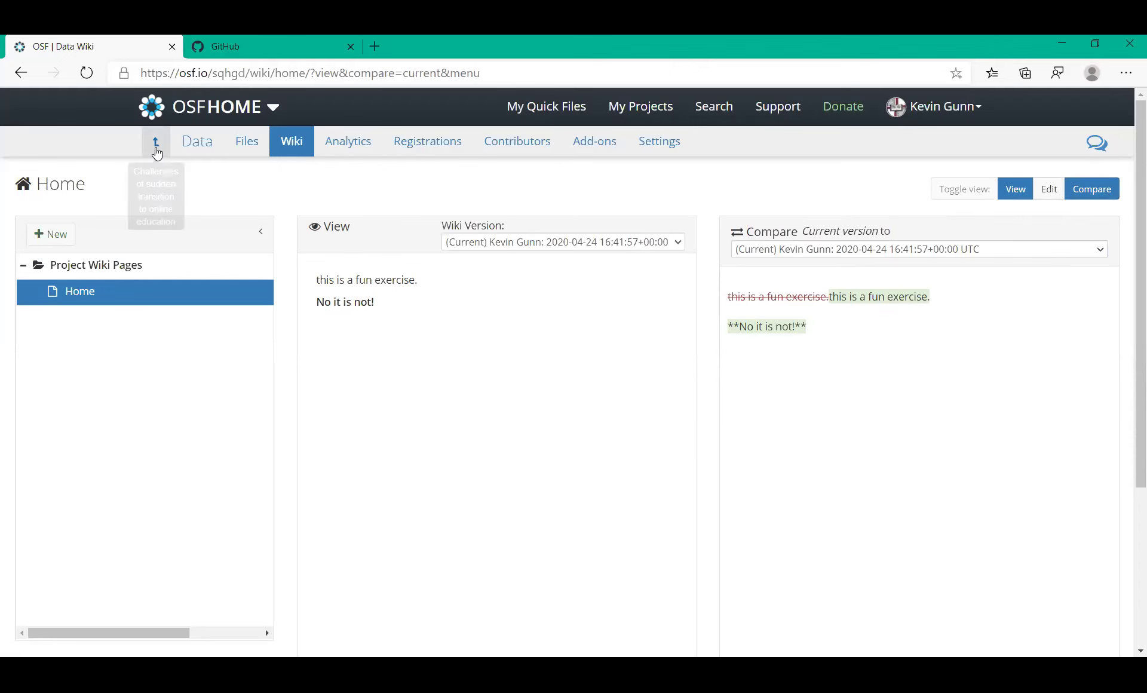
Return to the 'Challenges of sudden transition to online education' project overview and scroll through it
click(155, 142)
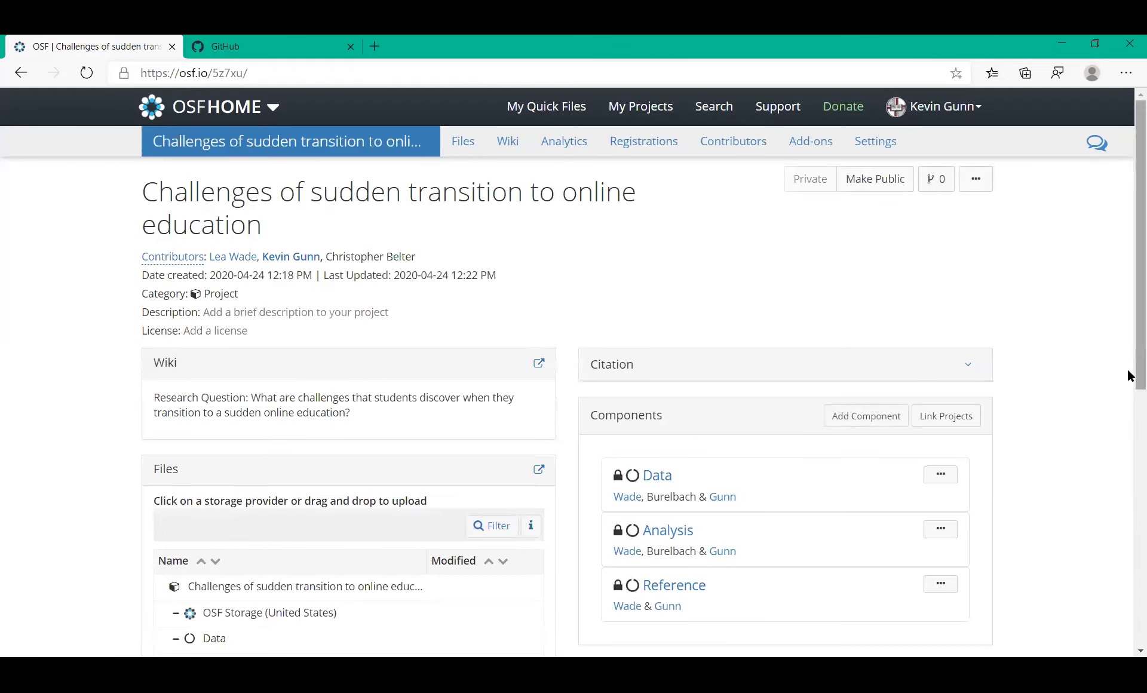
drag(1127, 369, 1108, 406)
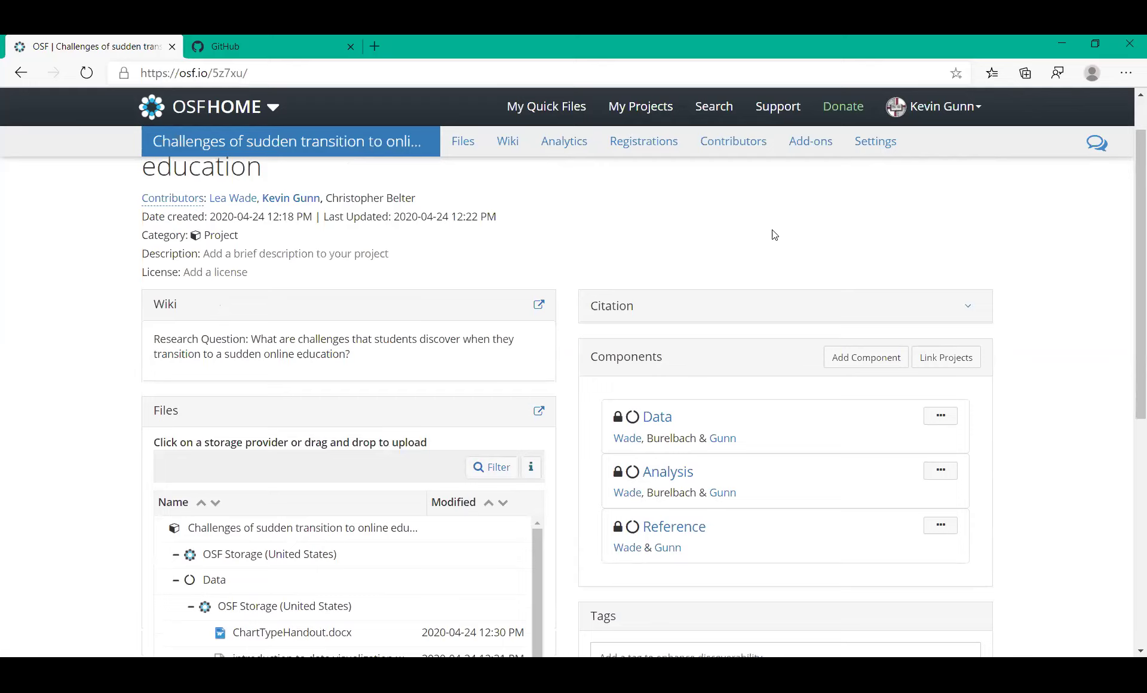
Open the project's Add-ons and filter to Storage services like Box, Dropbox and GitHub
click(796, 148)
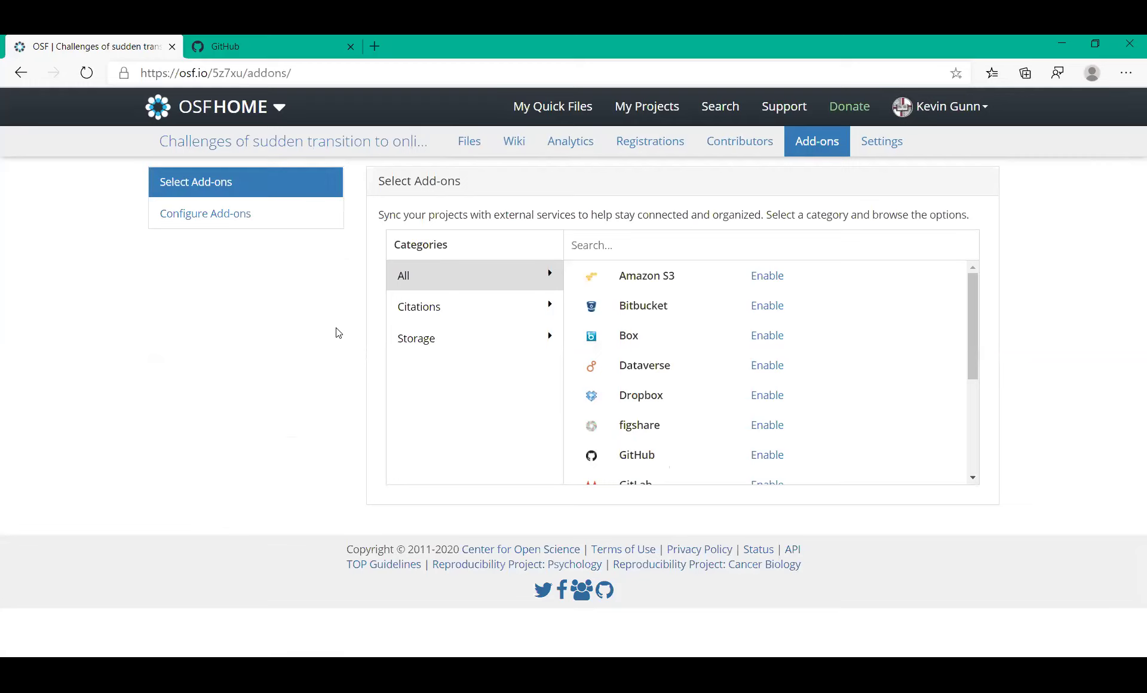
click(419, 310)
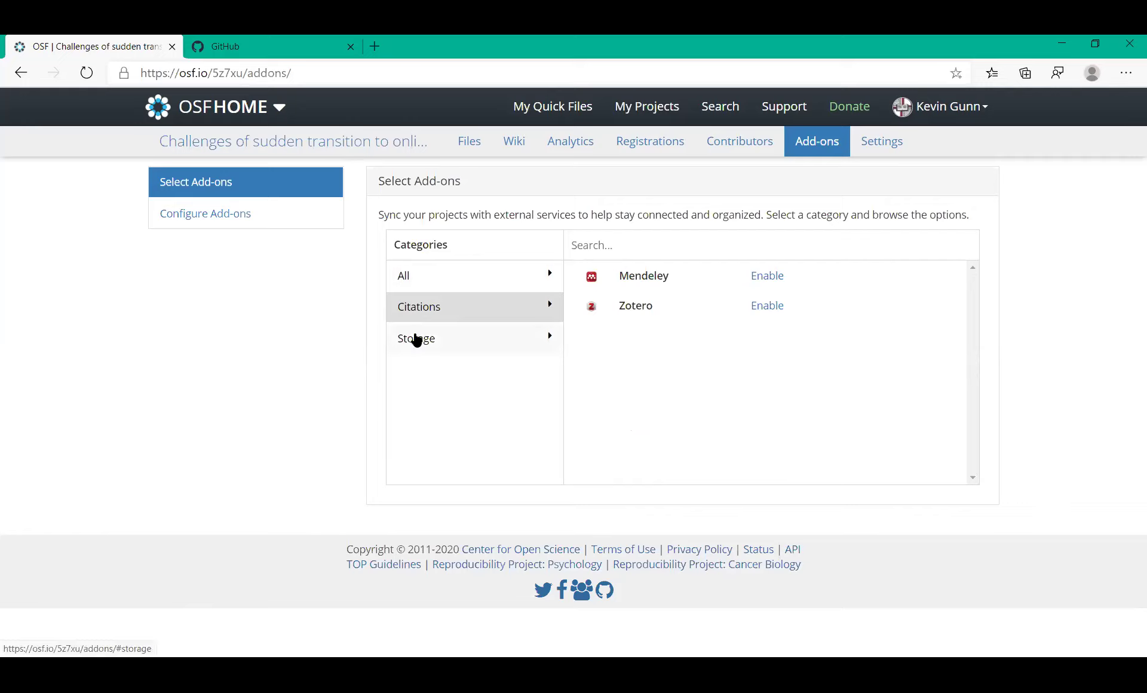
click(416, 340)
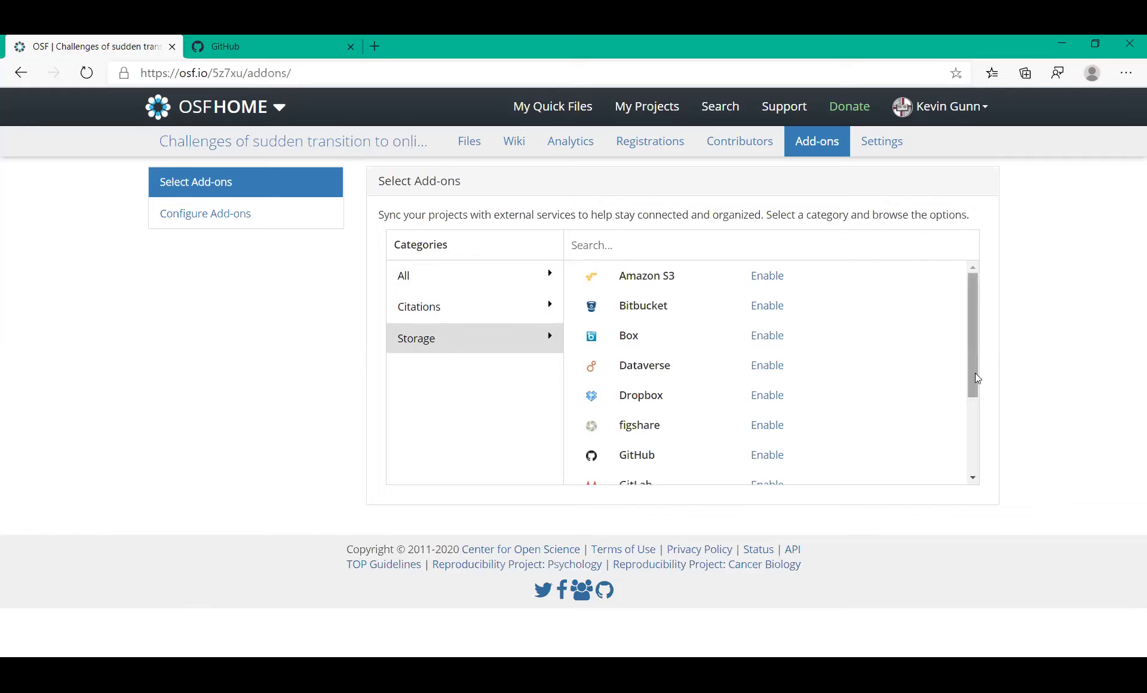
drag(973, 381, 969, 464)
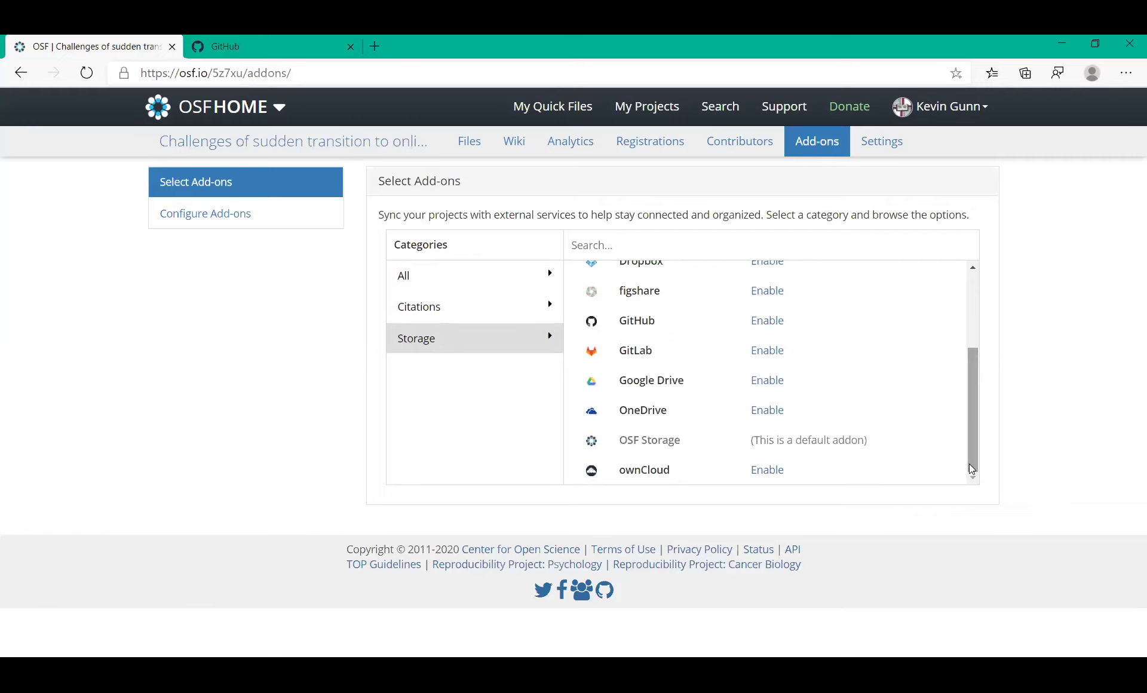
drag(969, 463, 968, 417)
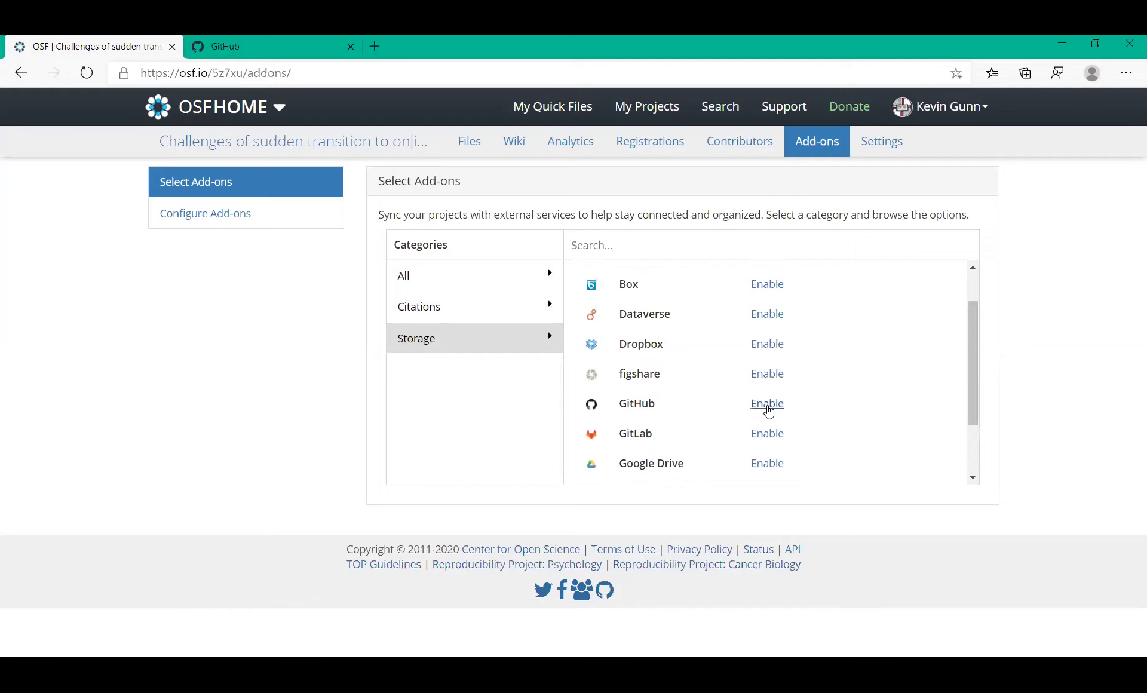
Enable the GitHub add-on for the project, accepting the GitHub Add-on Terms
click(767, 405)
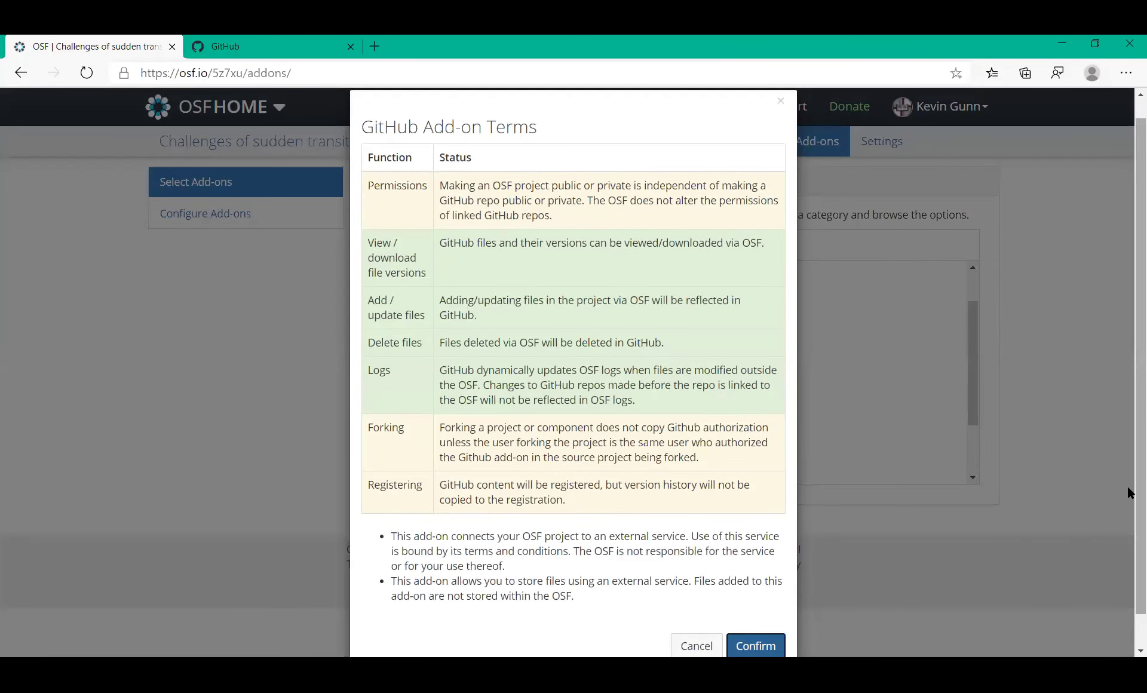
scroll(1127, 490, down, 2)
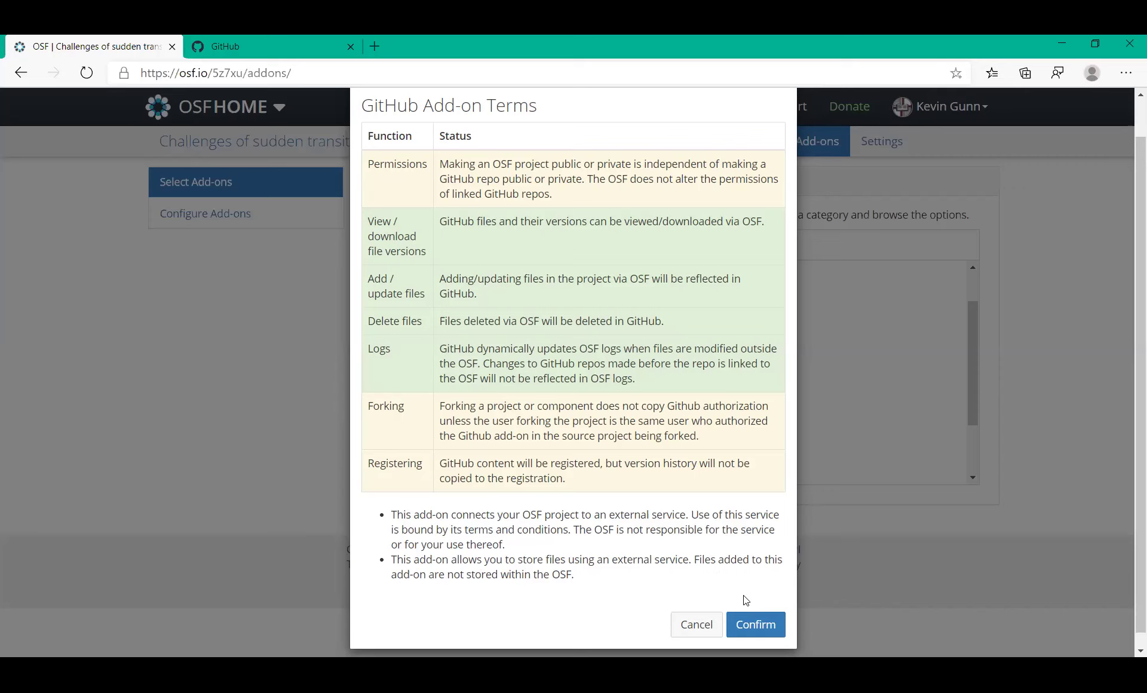
click(759, 626)
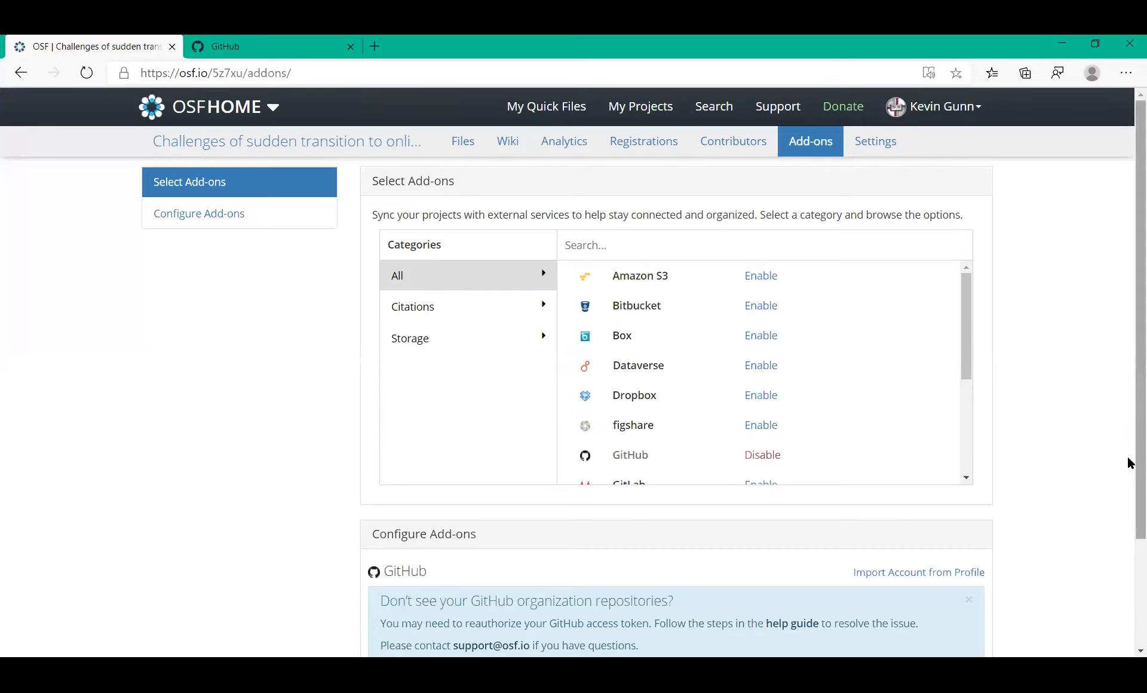
Import the GitHub account from the user profile and list its repositories, such as test_repo
scroll(1129, 463, down, 3)
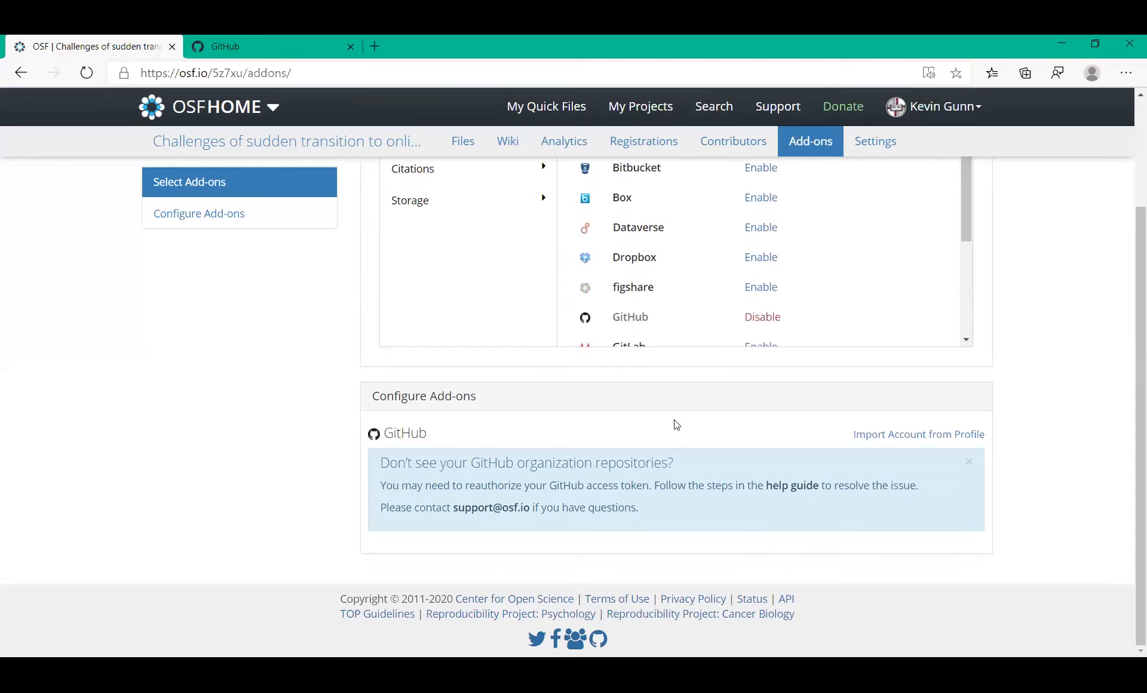
click(876, 436)
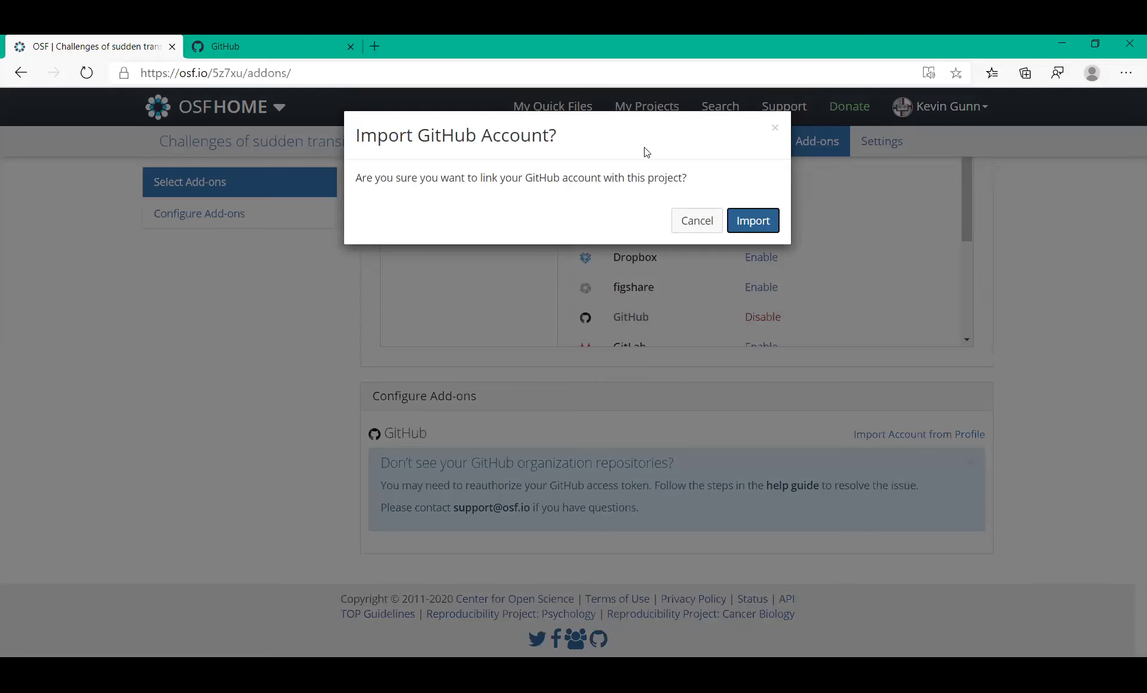
click(740, 223)
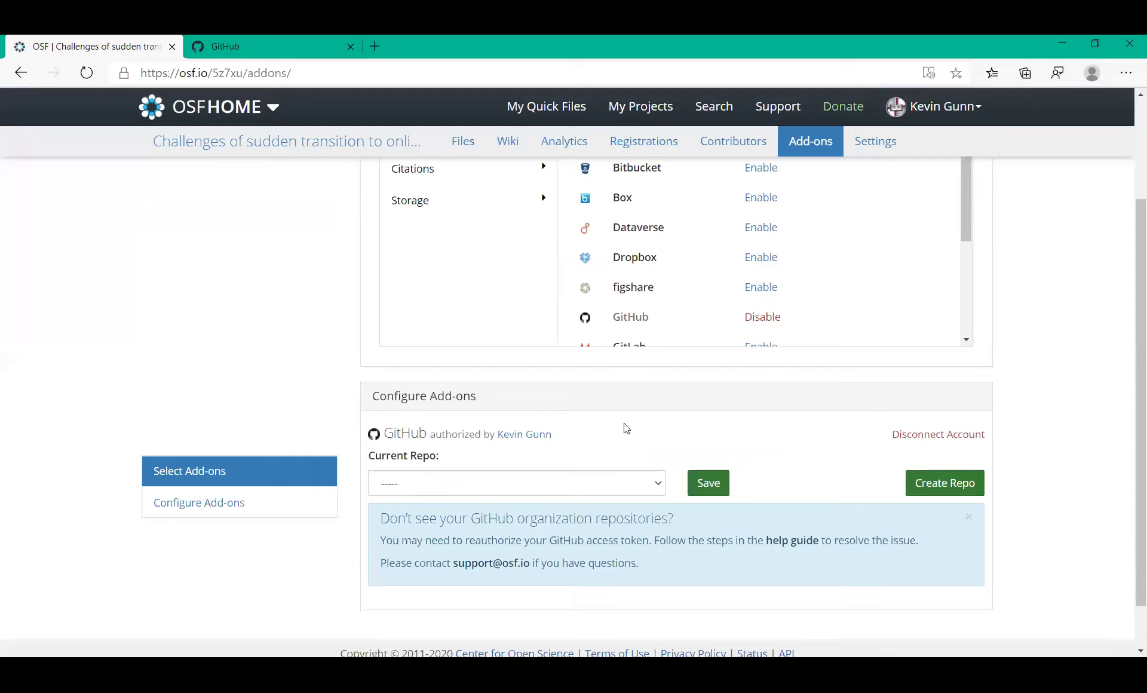
click(658, 485)
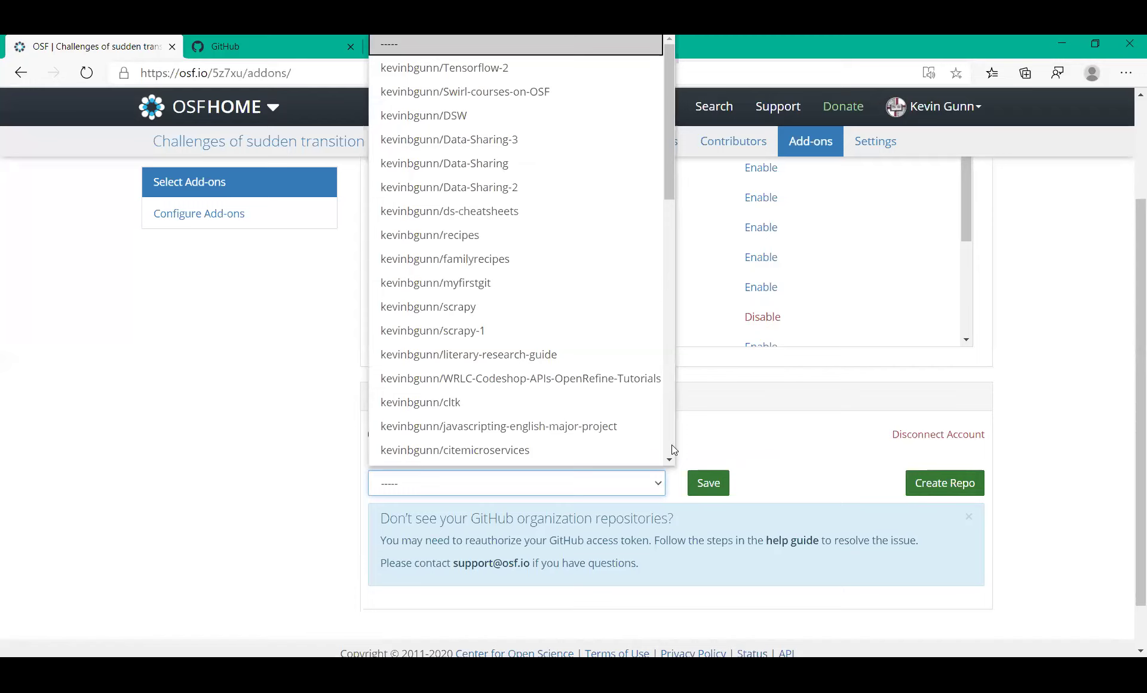
scroll(672, 448, down, 10)
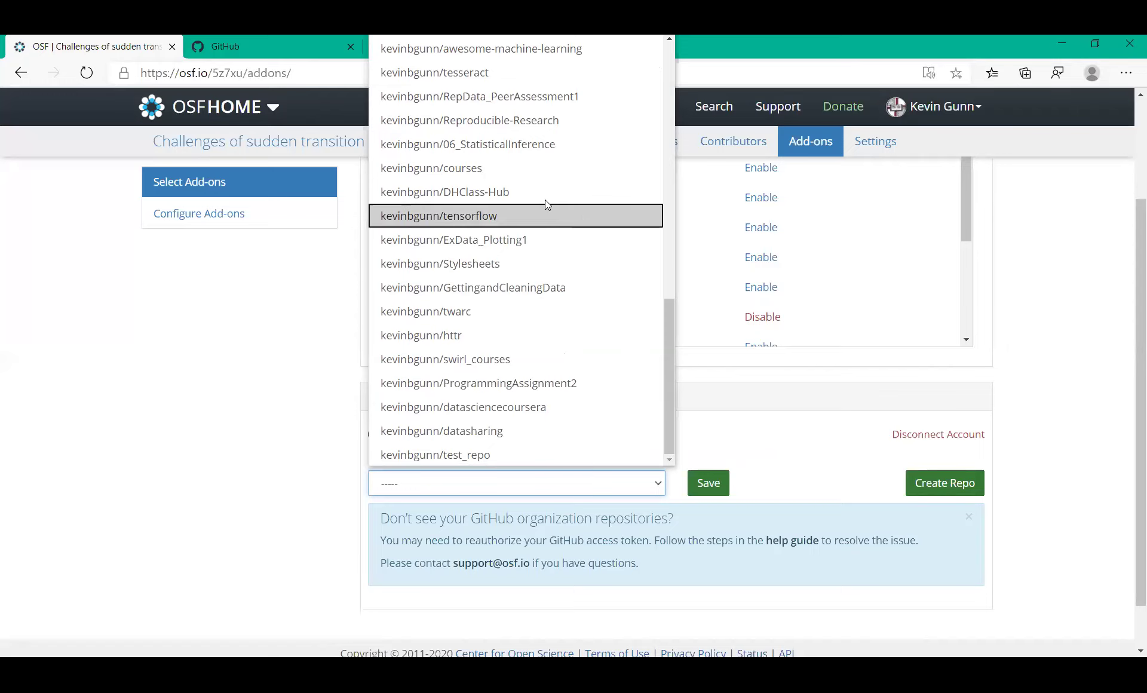
Link the courses repo, then create and link a new Courses-2 GitHub repository
click(493, 168)
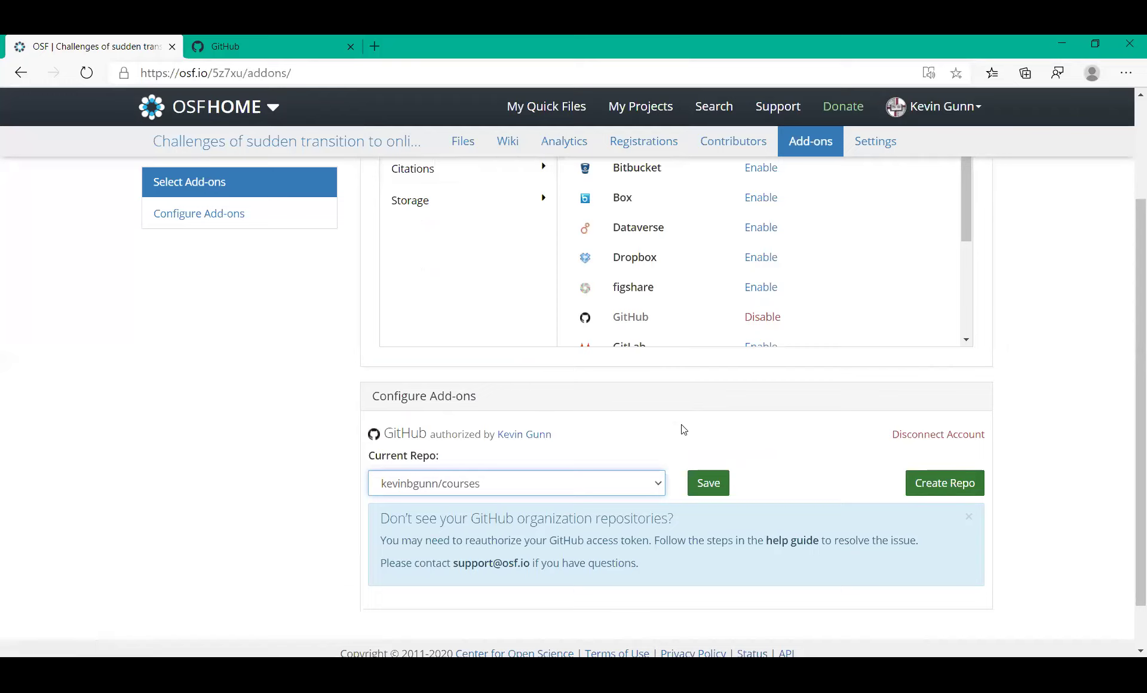
click(709, 483)
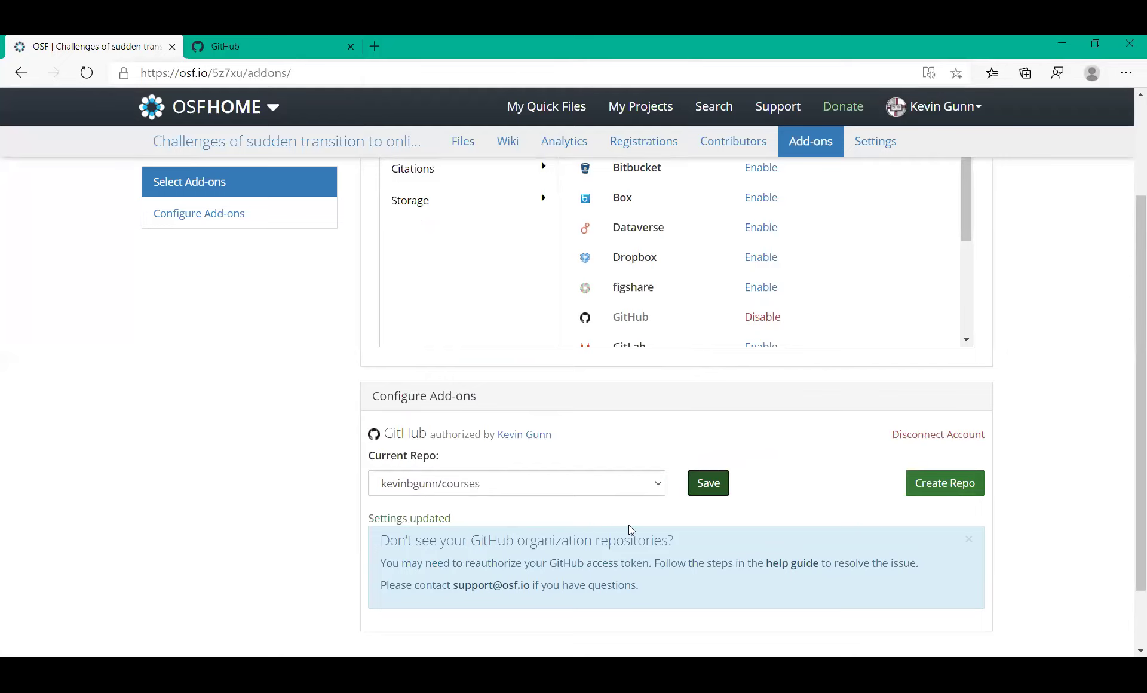
click(939, 485)
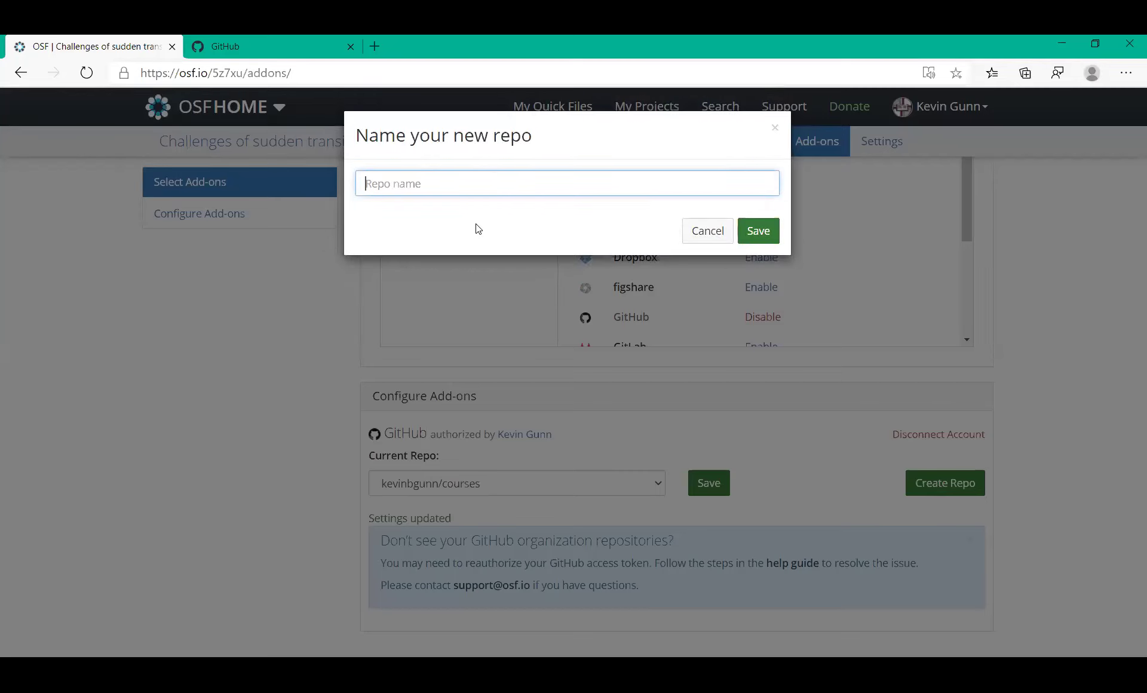
text(courses 2)
click(761, 234)
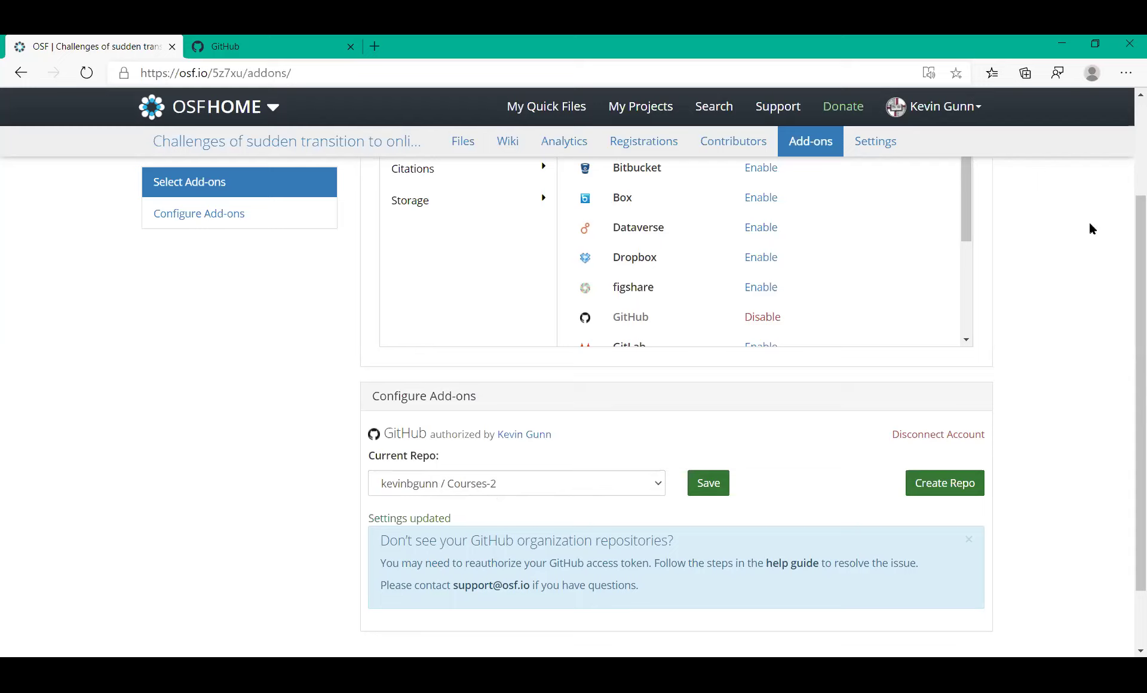
scroll(1129, 118, up, 3)
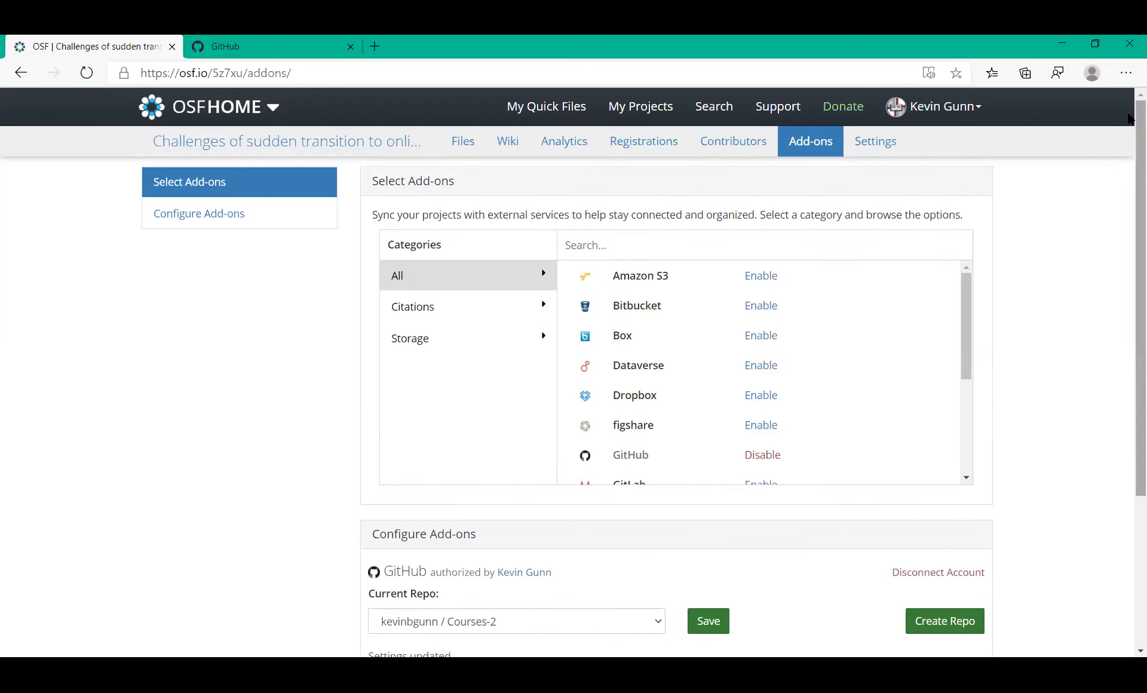
click(386, 153)
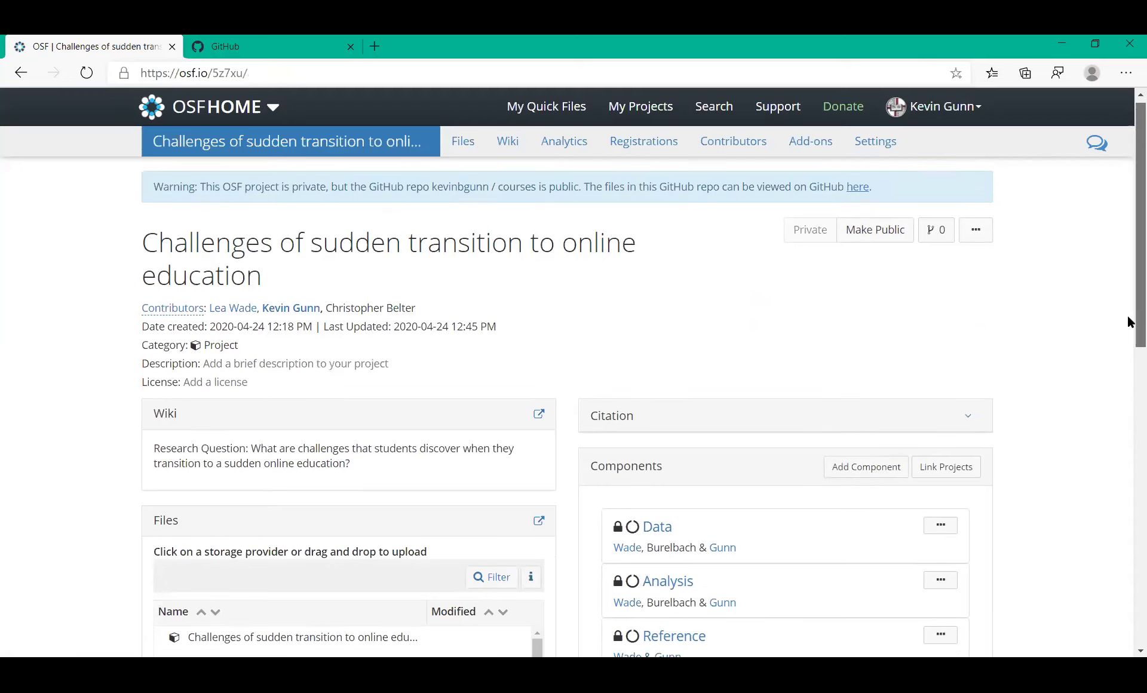
Expand 06_StatisticalInference in the linked GitHub courses repo, then collapse the GitHub root
scroll(1129, 310, down, 3)
scroll(1127, 387, down, 3)
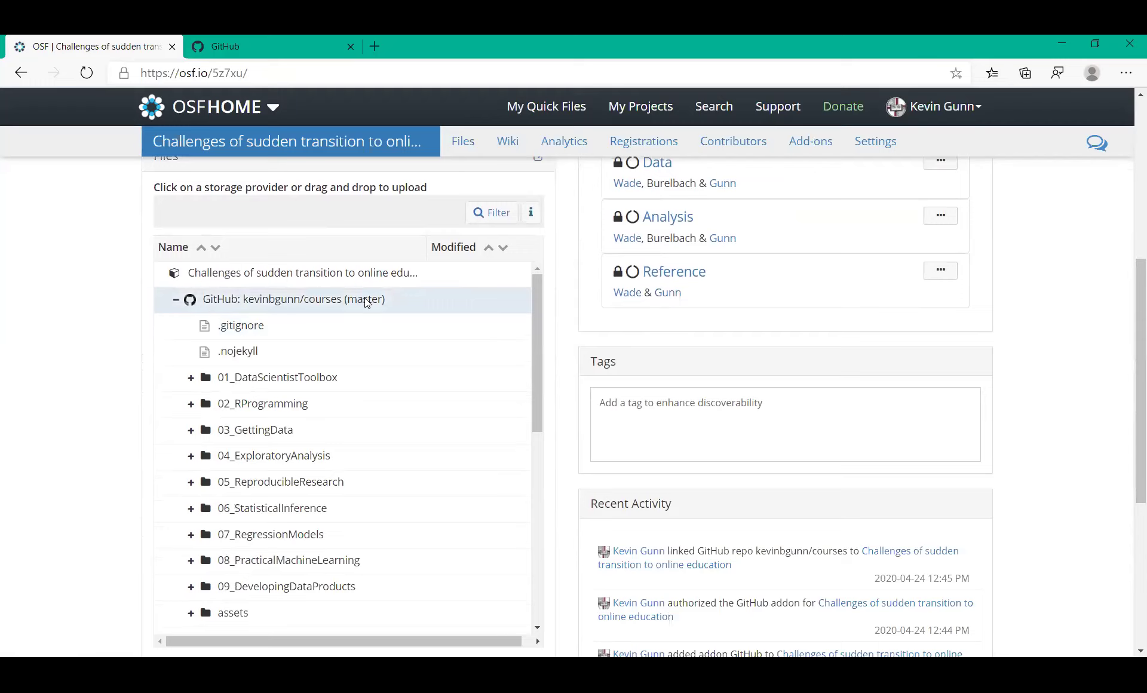
click(191, 509)
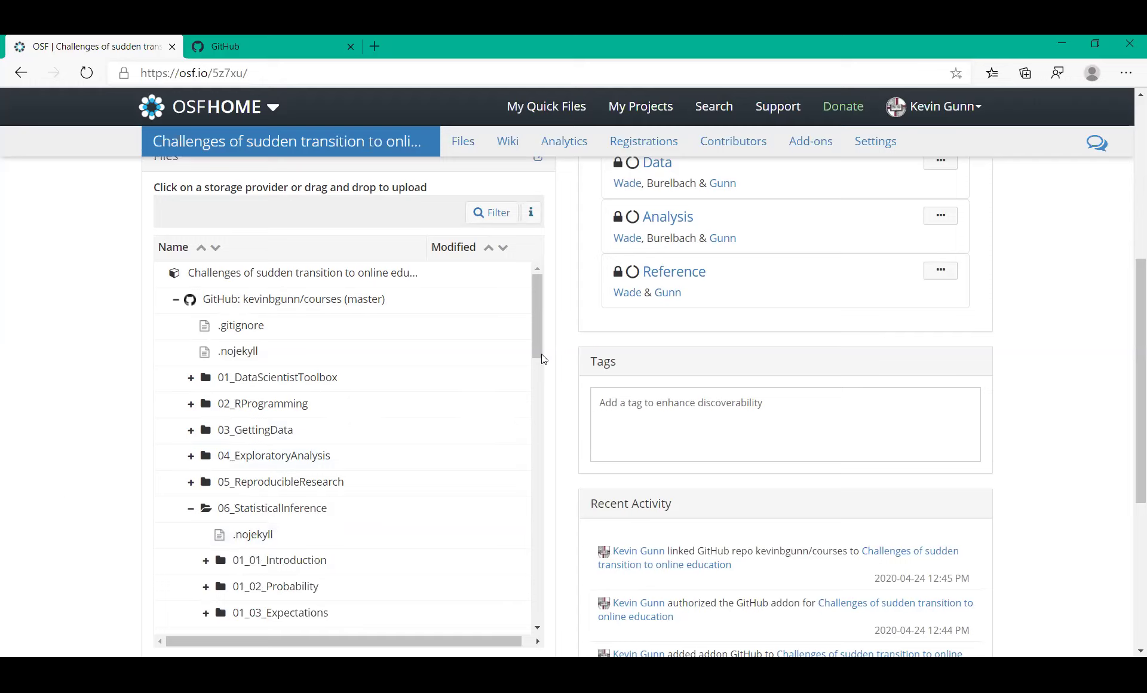
mouse_move(539, 350)
mouse_down()
mouse_move(544, 452)
mouse_move(528, 342)
mouse_up()
click(175, 301)
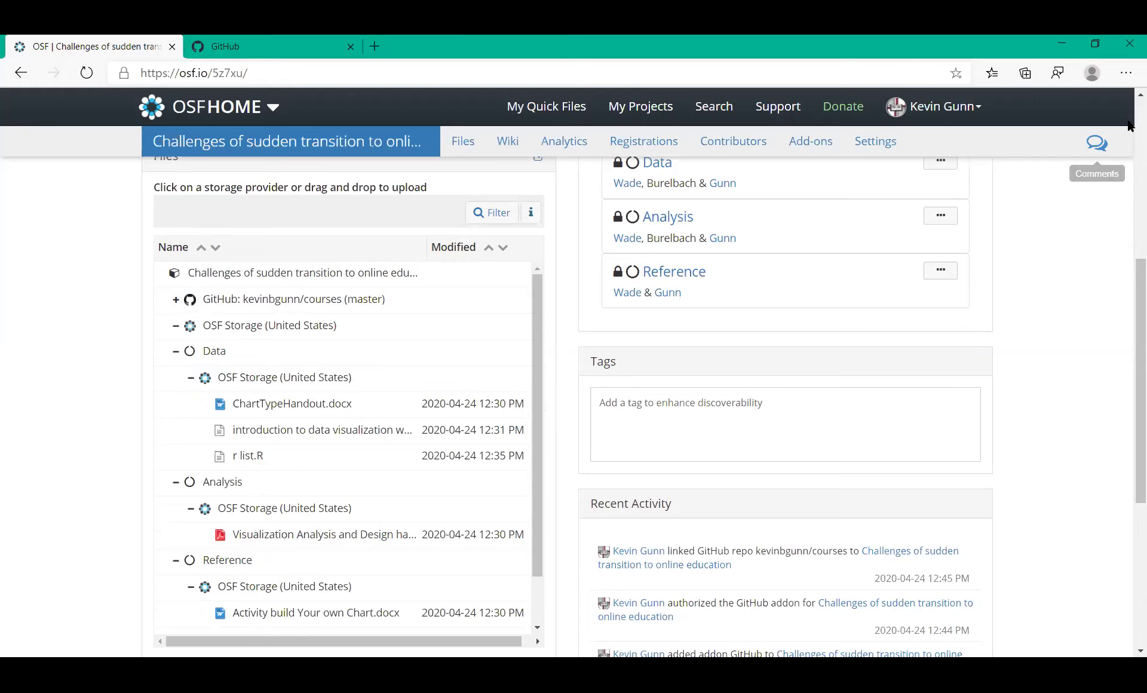
Scroll back up to the top of the project overview page
scroll(1128, 122, up, 5)
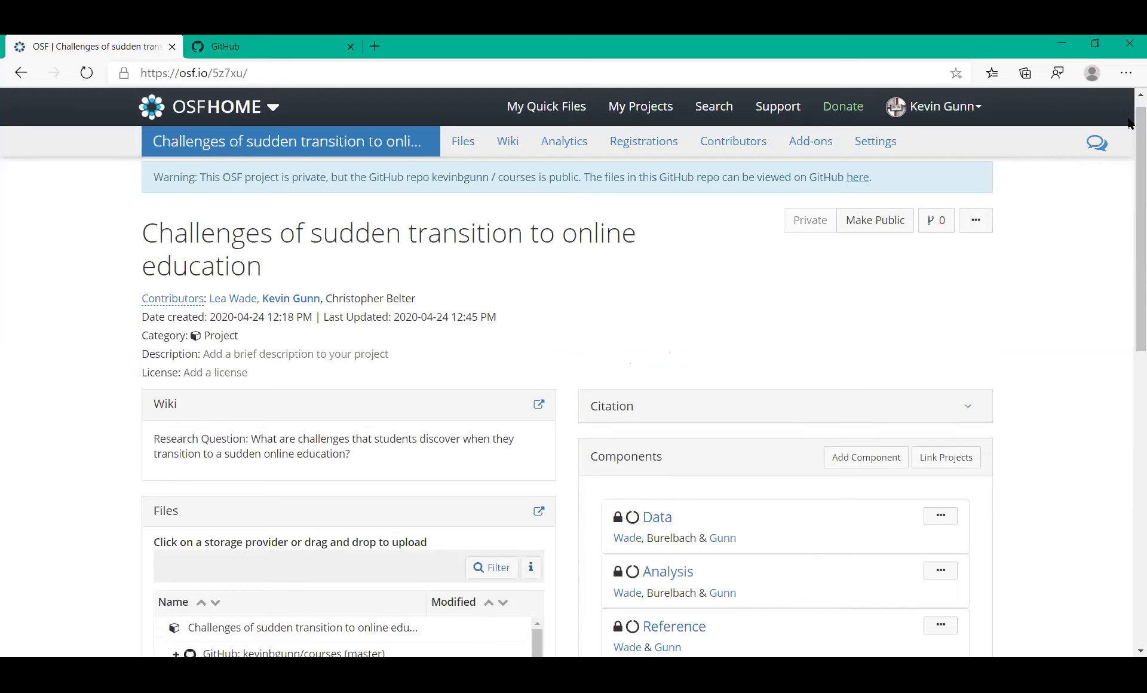
scroll(1063, 243, up, 1)
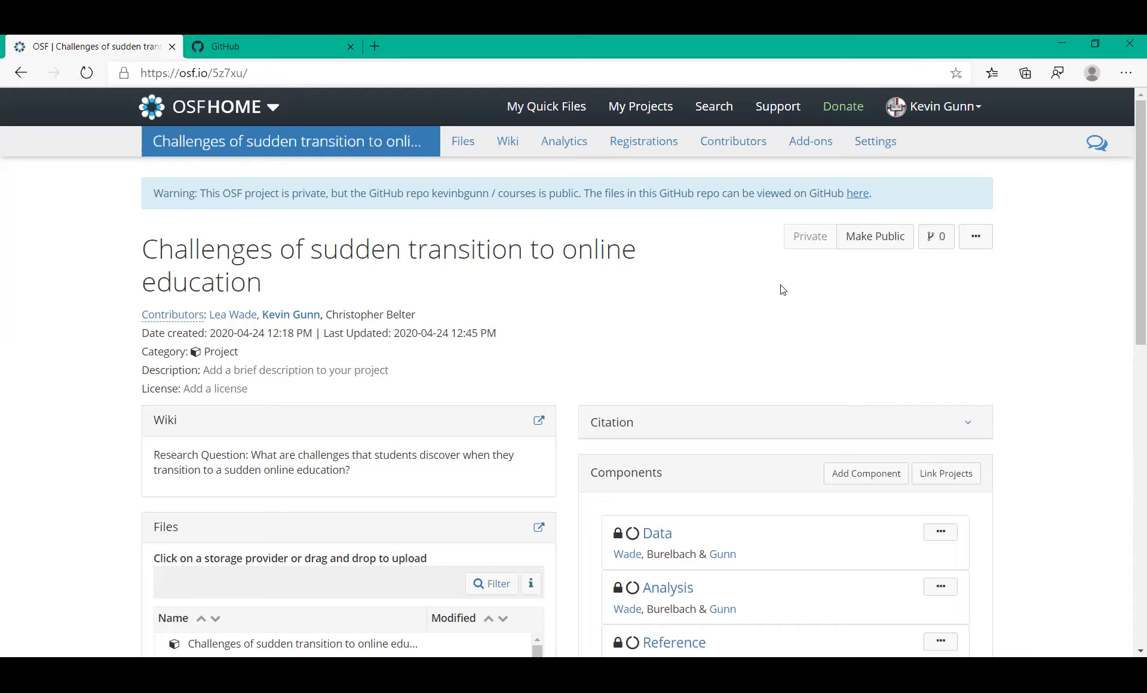
Try making only the Data component public, then cancel so everything stays private
click(876, 239)
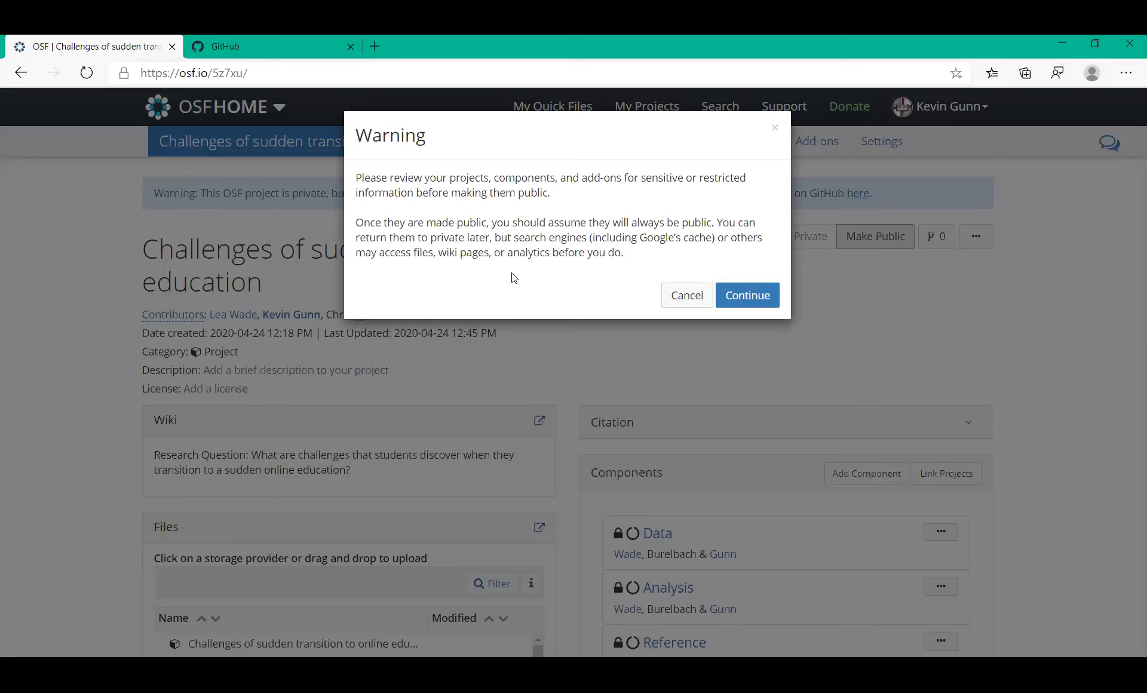
click(739, 296)
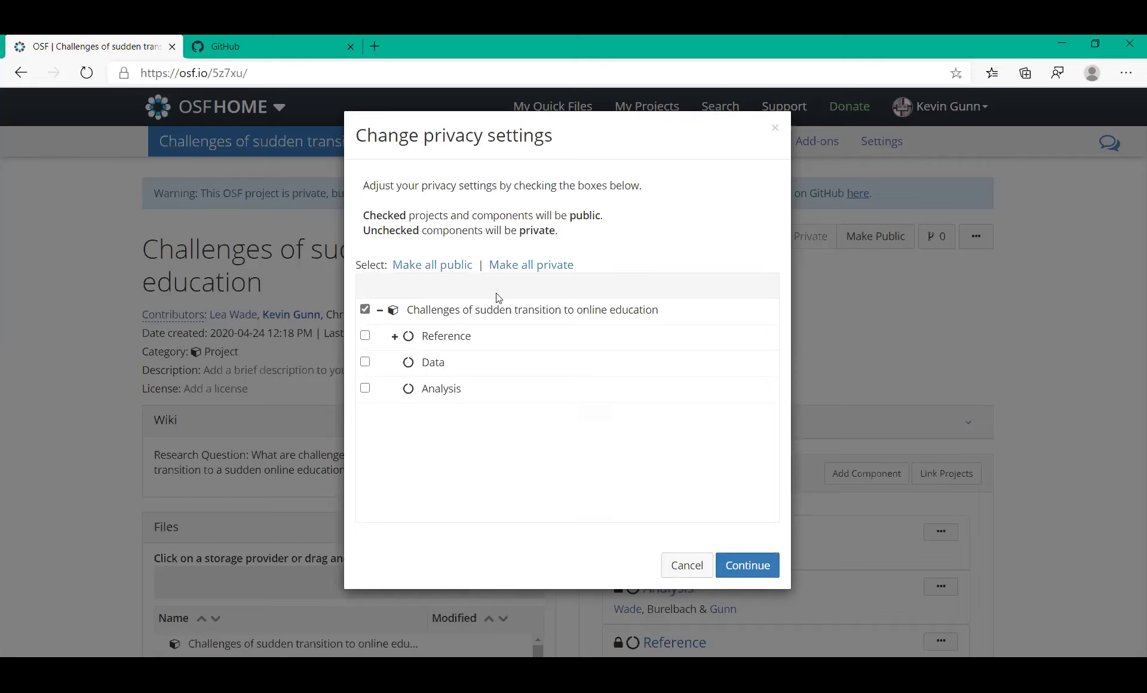
click(458, 272)
click(508, 271)
click(365, 362)
click(744, 568)
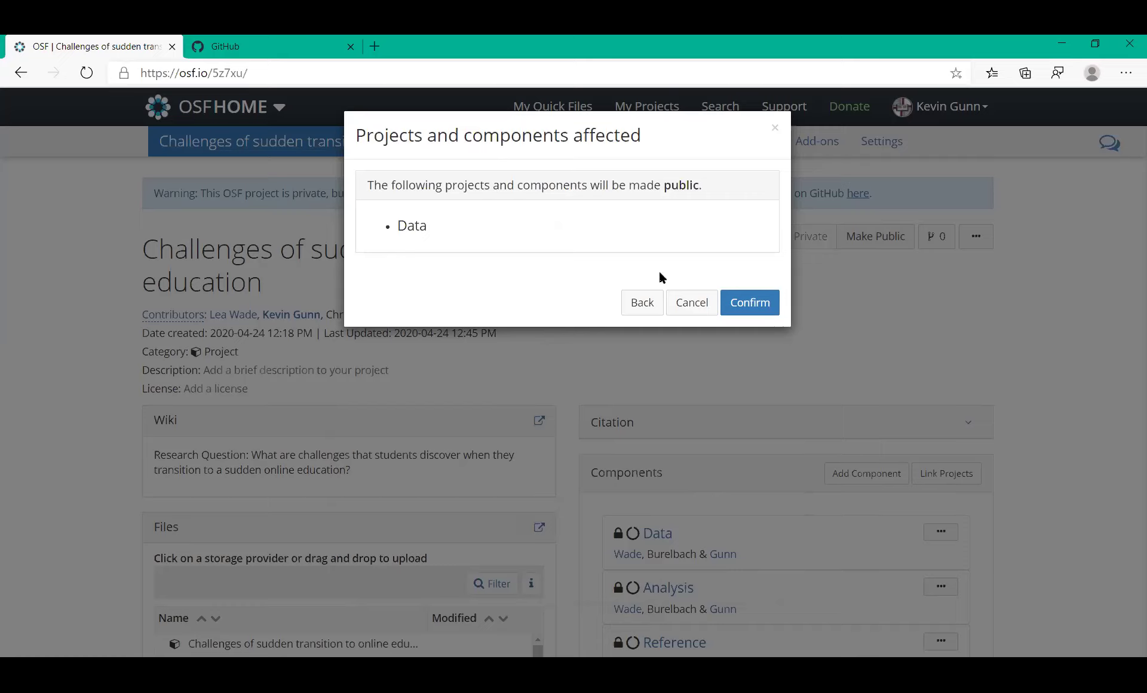
click(694, 313)
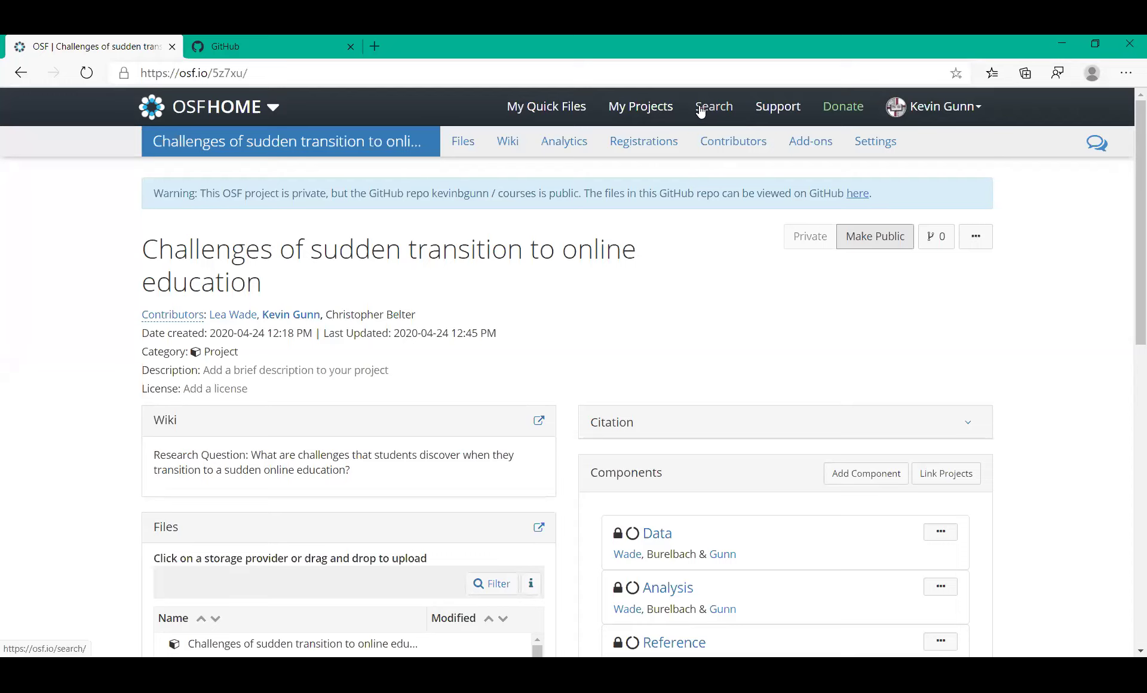
Search all of OSF for 'metadata best practices' using the earlier search suggestion
click(700, 112)
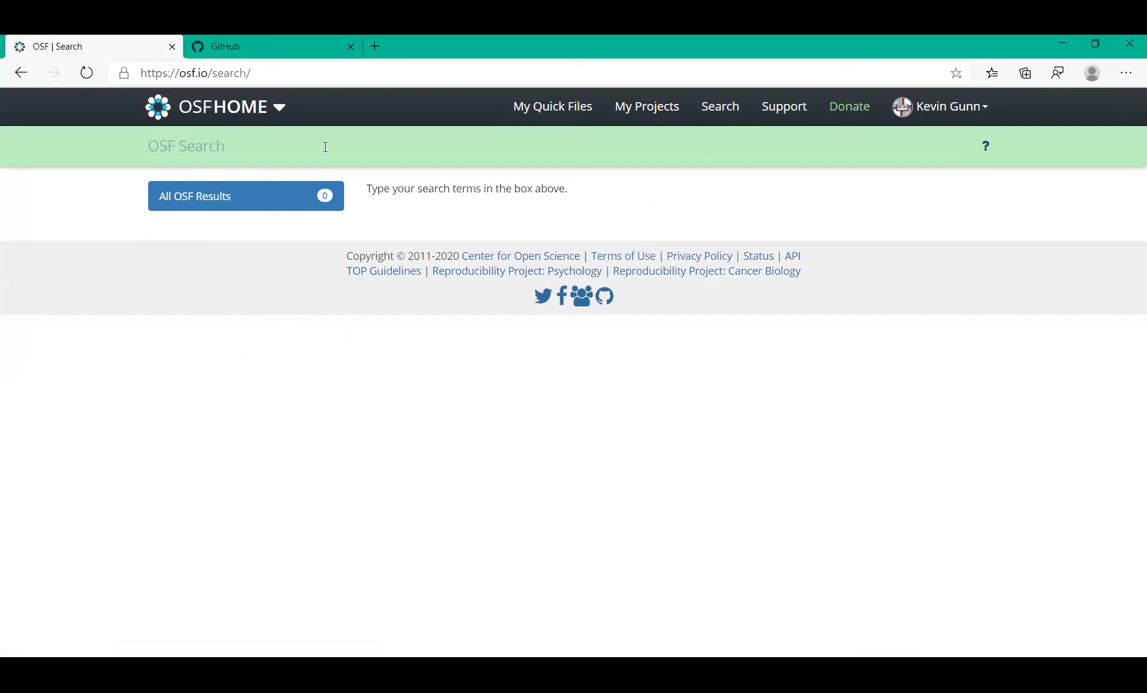
click(325, 147)
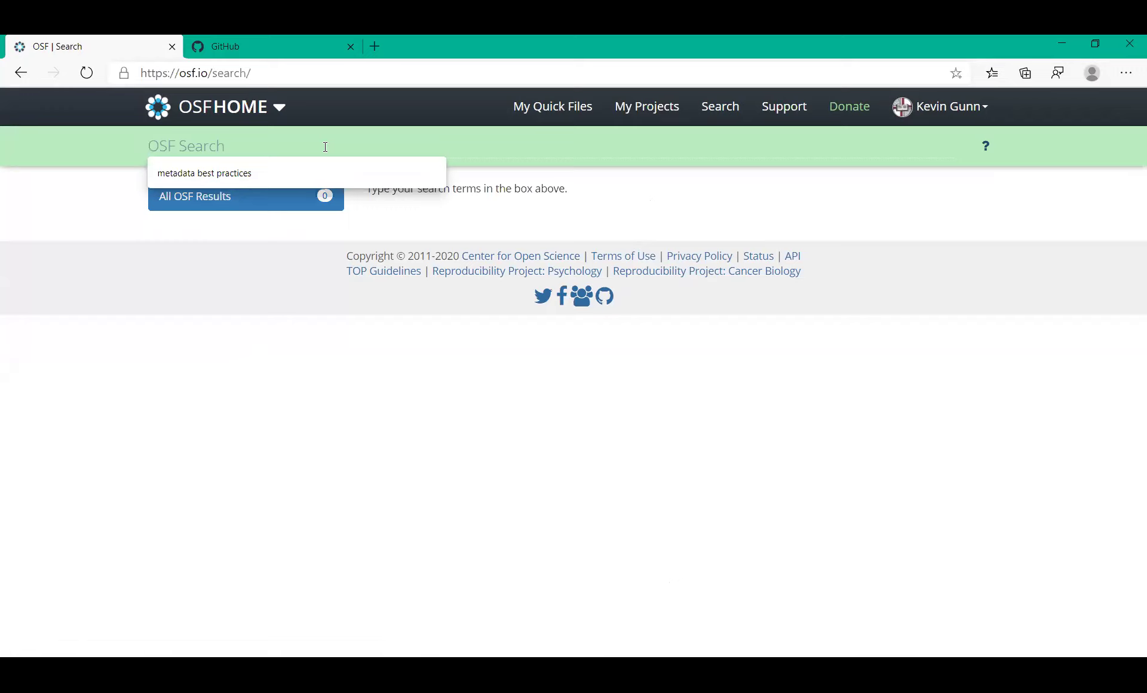
click(248, 173)
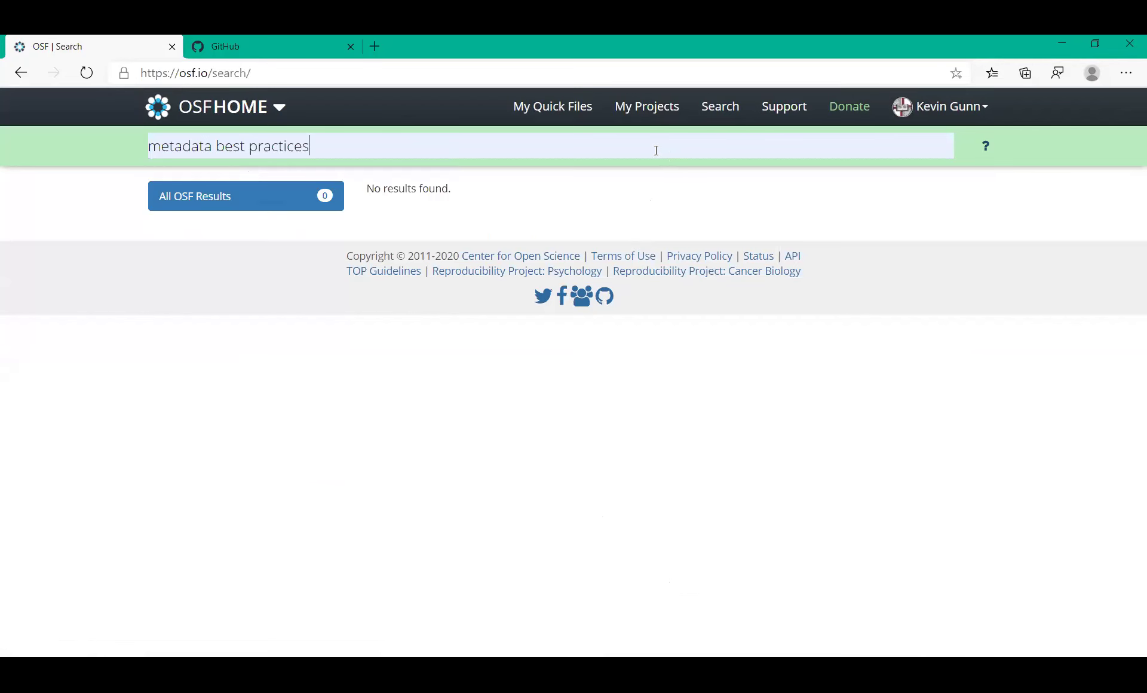
key(Return)
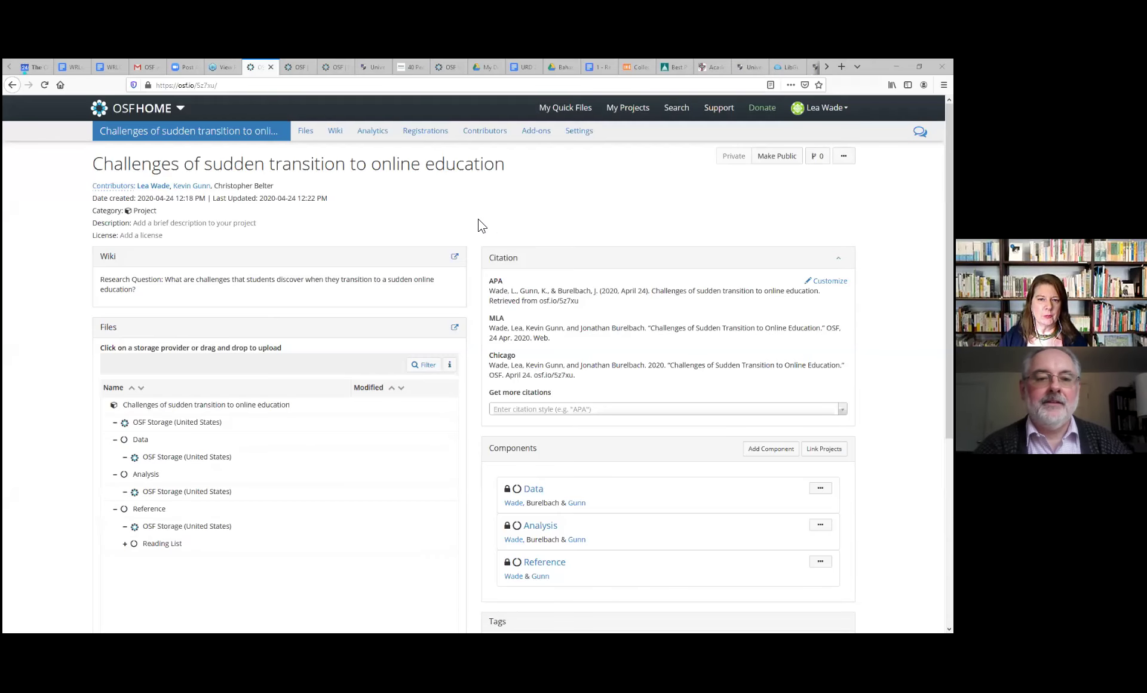
Add the tags 'education' and 'distance education' in the project's Tags box
click(477, 225)
scroll(478, 225, down, 3)
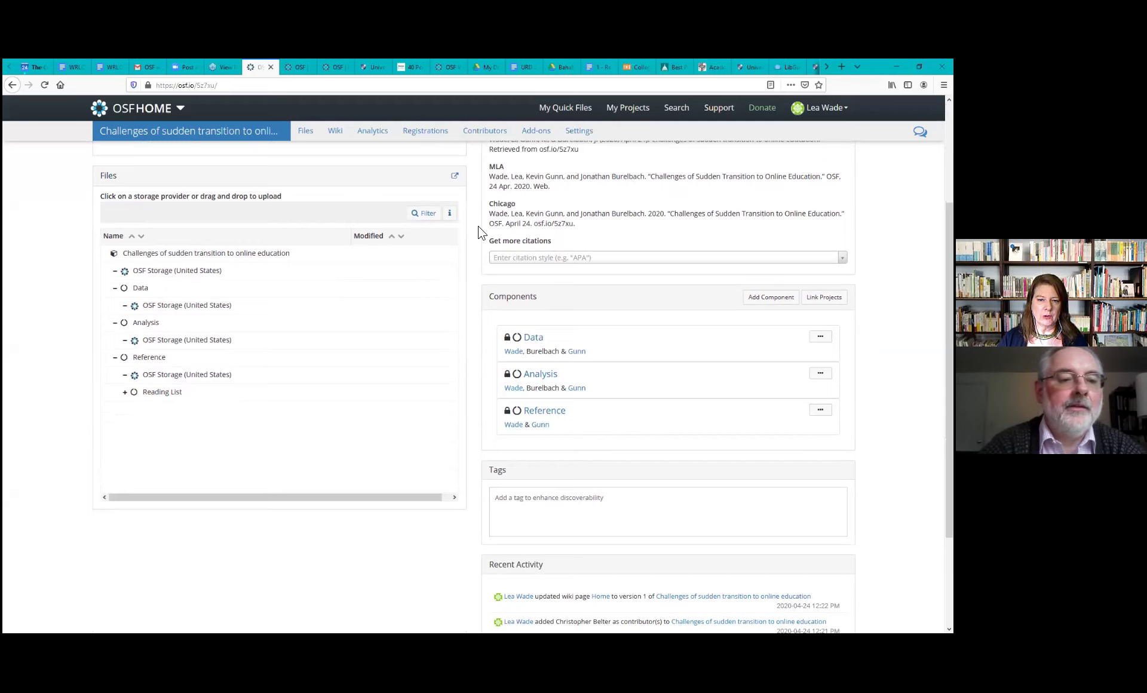
click(609, 497)
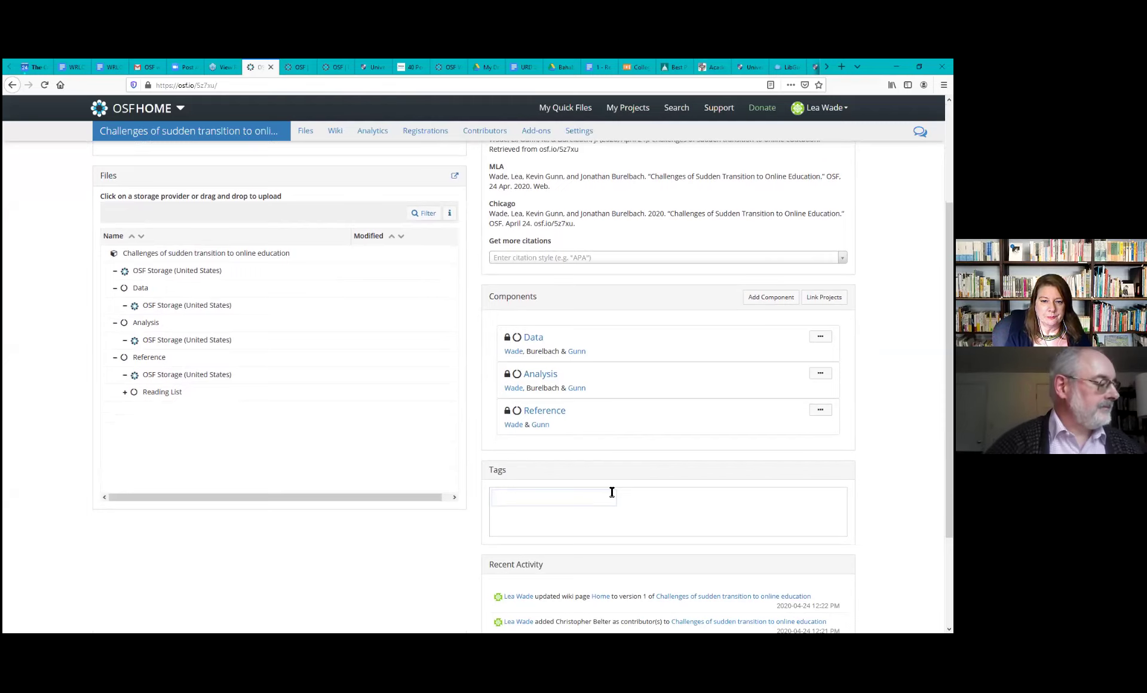
text(education)
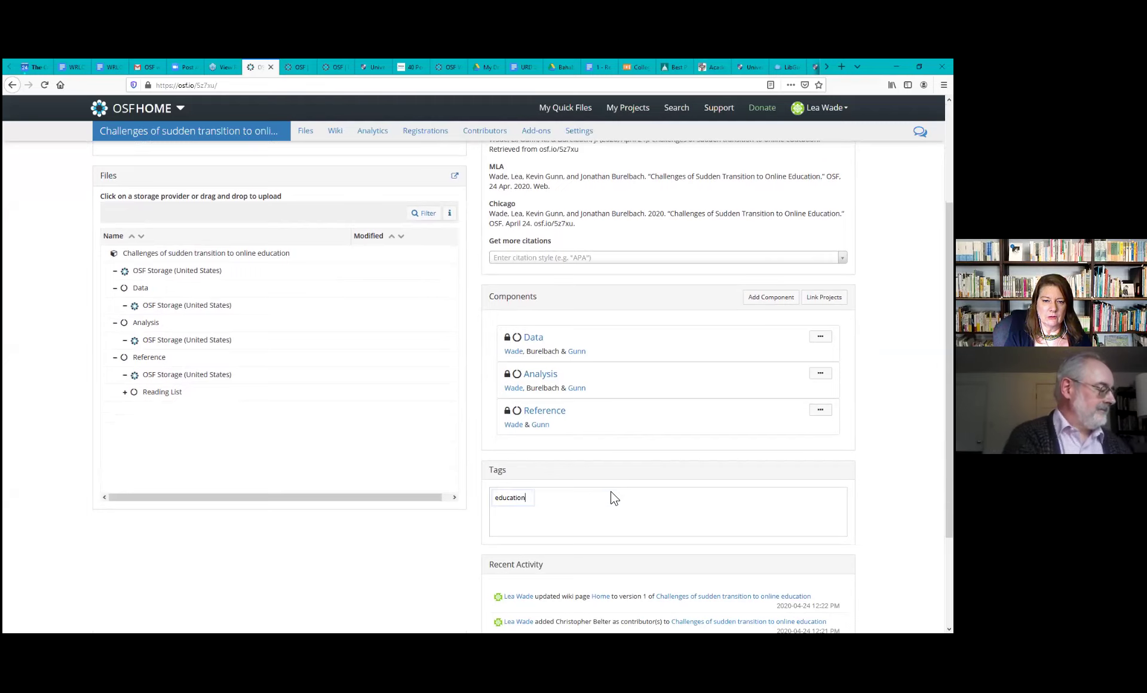
key(Return)
text(d)
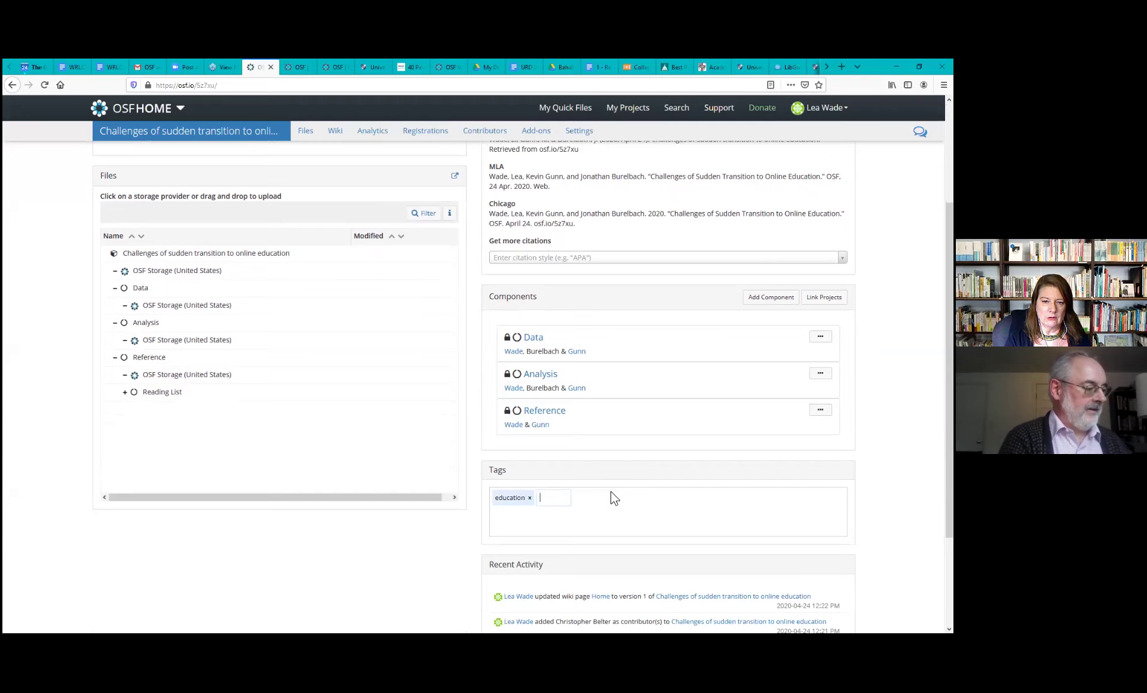
text(istance e)
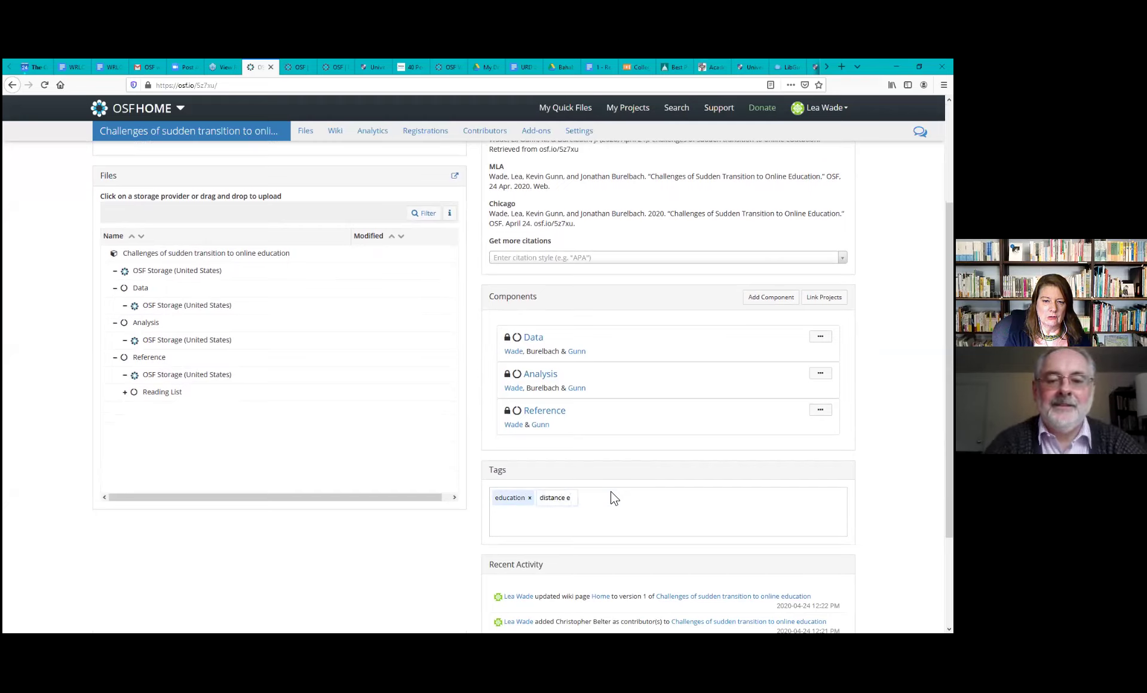
text(ducation)
key(Return)
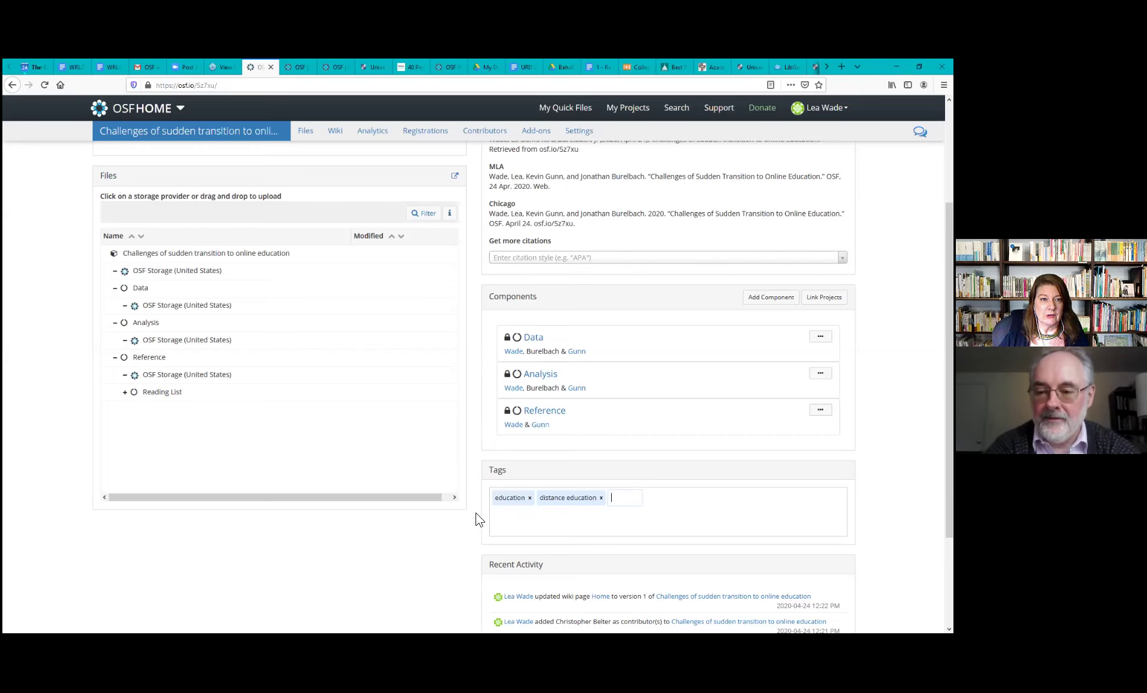
scroll(478, 518, up, 1)
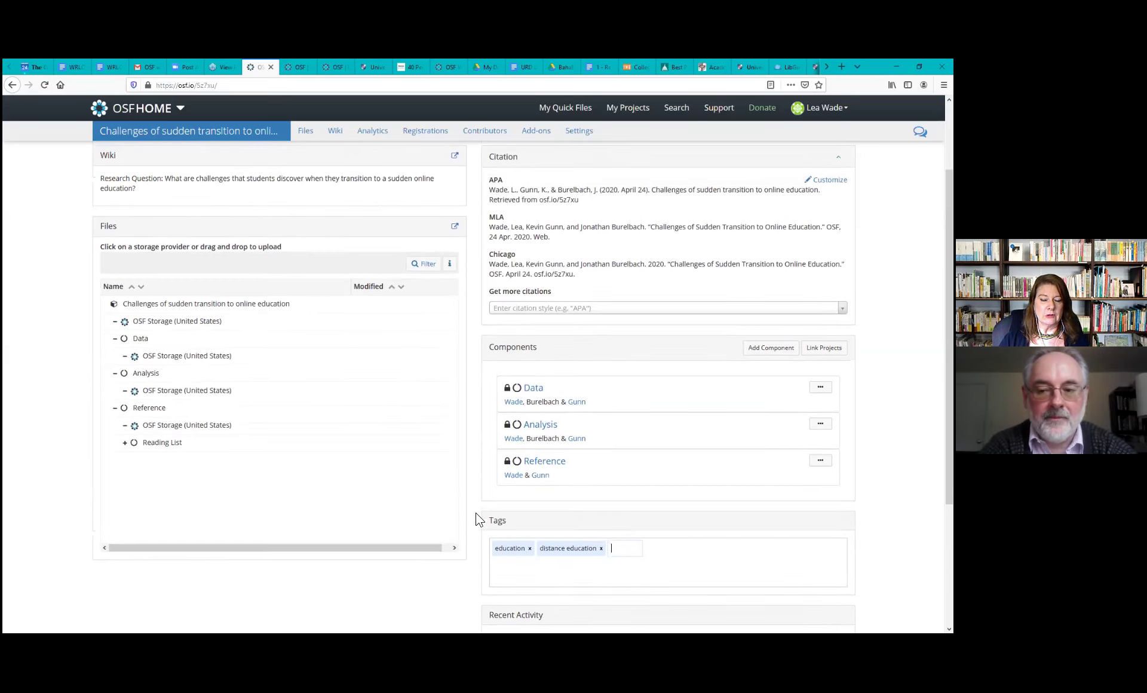
scroll(478, 519, down, 1)
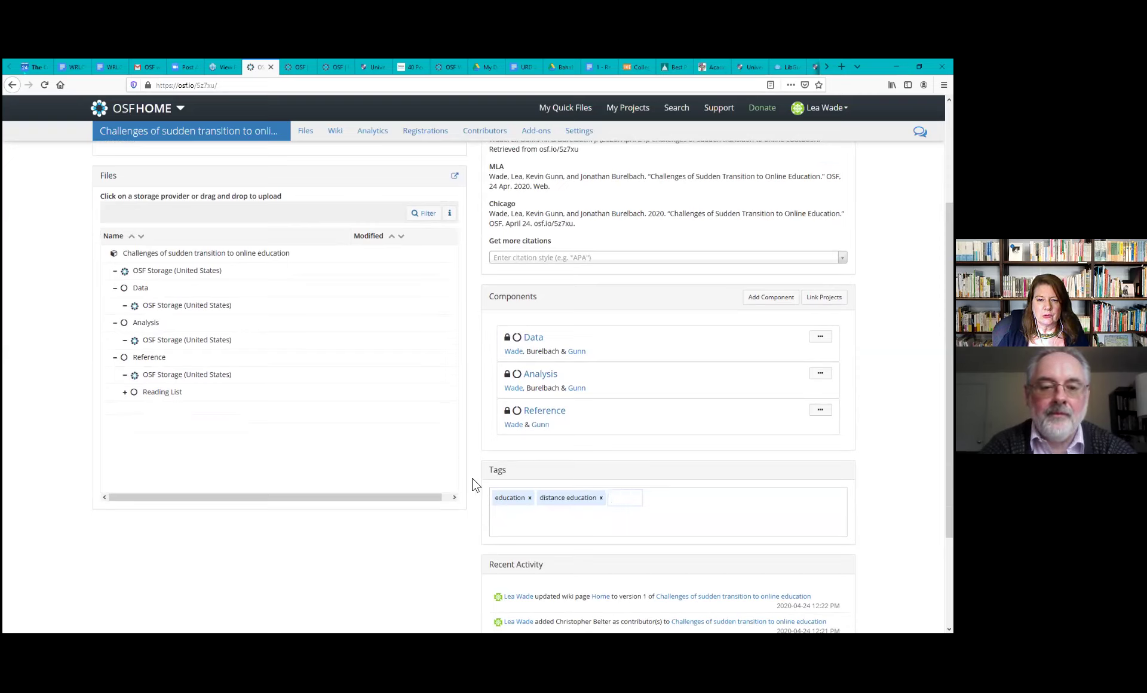
scroll(471, 484, up, 3)
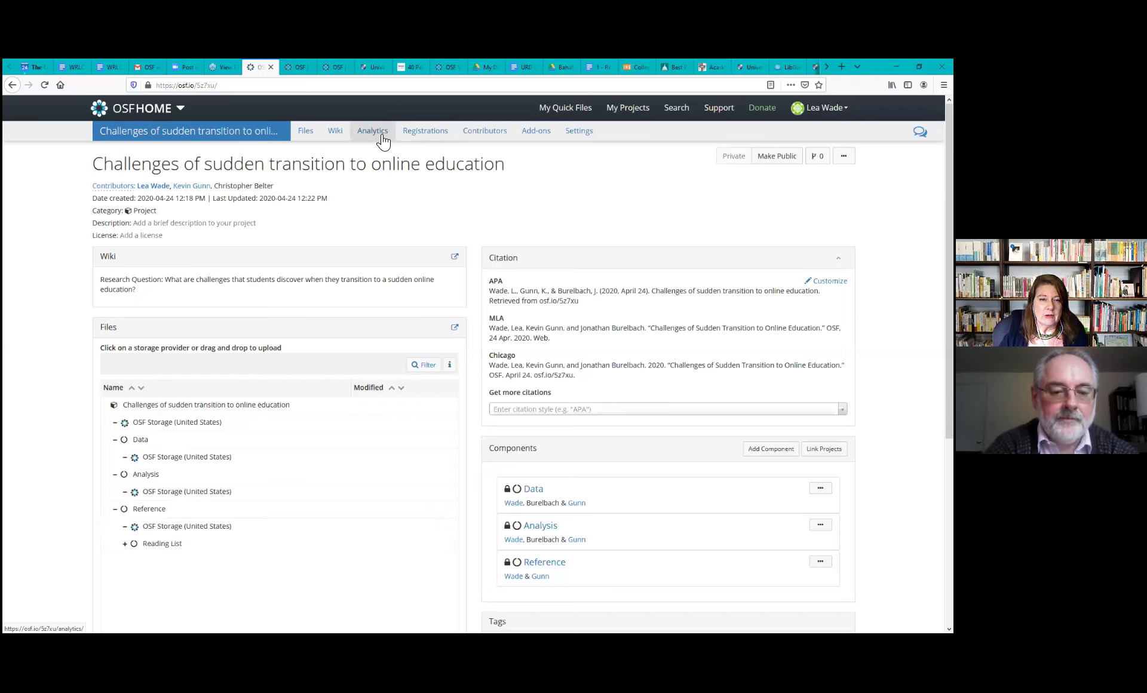
Switch to the Reproducibility Project: Psychology tab and open its Analytics page
click(303, 78)
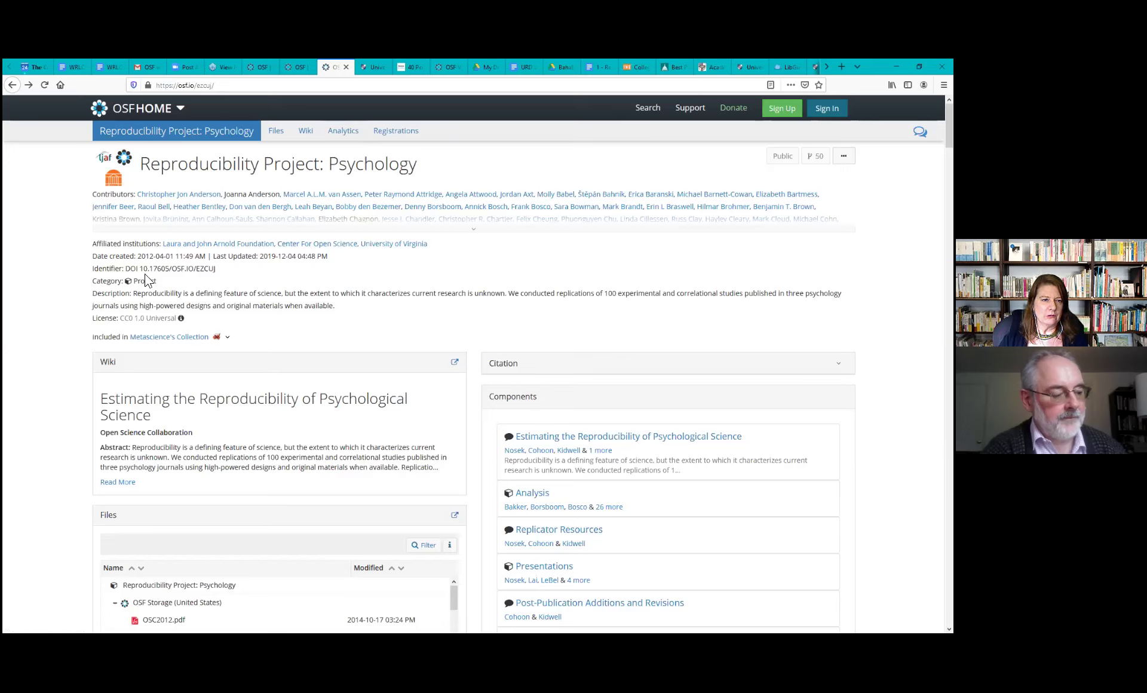
mouse_move(150, 262)
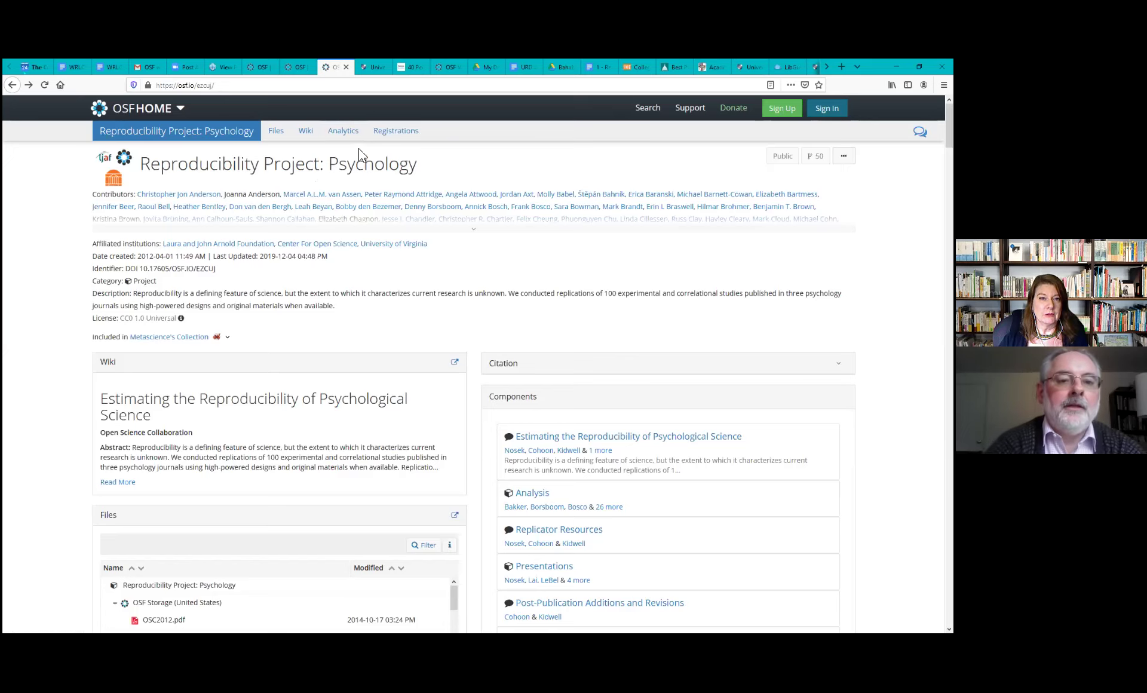
click(347, 135)
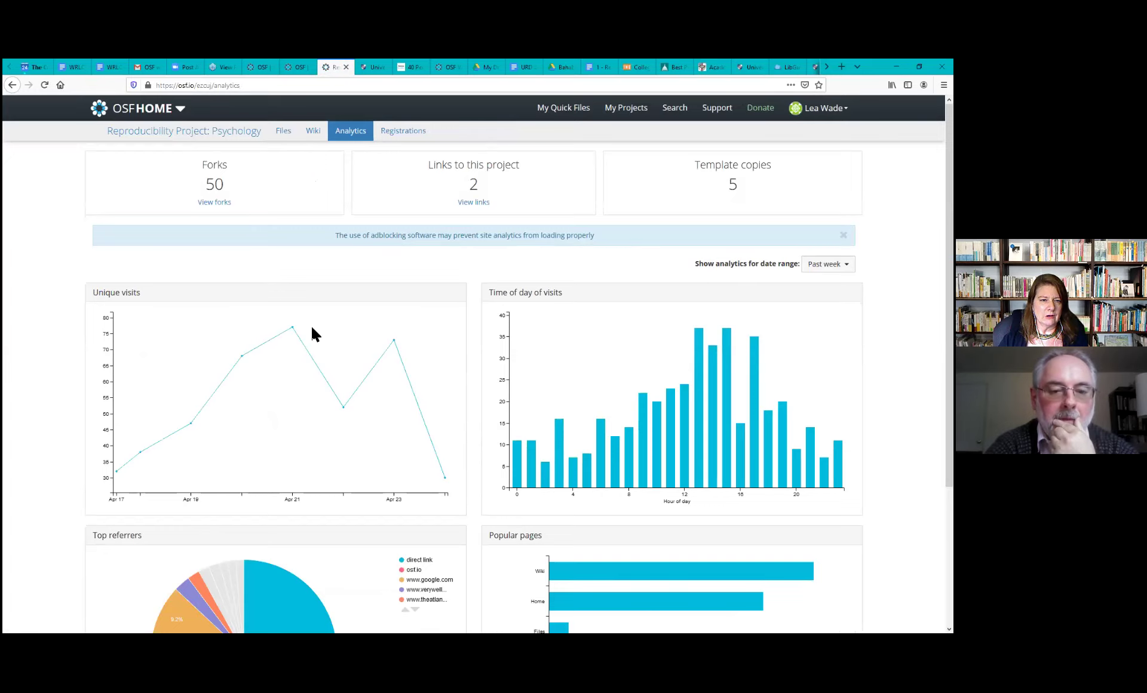
mouse_move(294, 330)
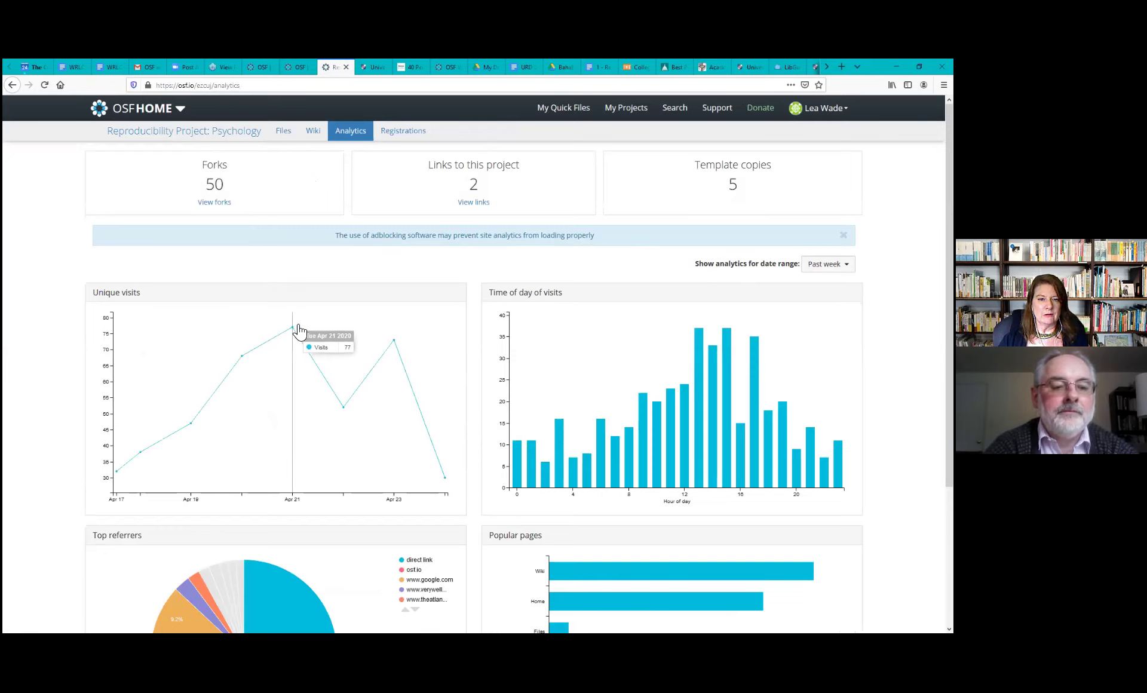
Change the analytics date range from Past week to Past month
click(828, 264)
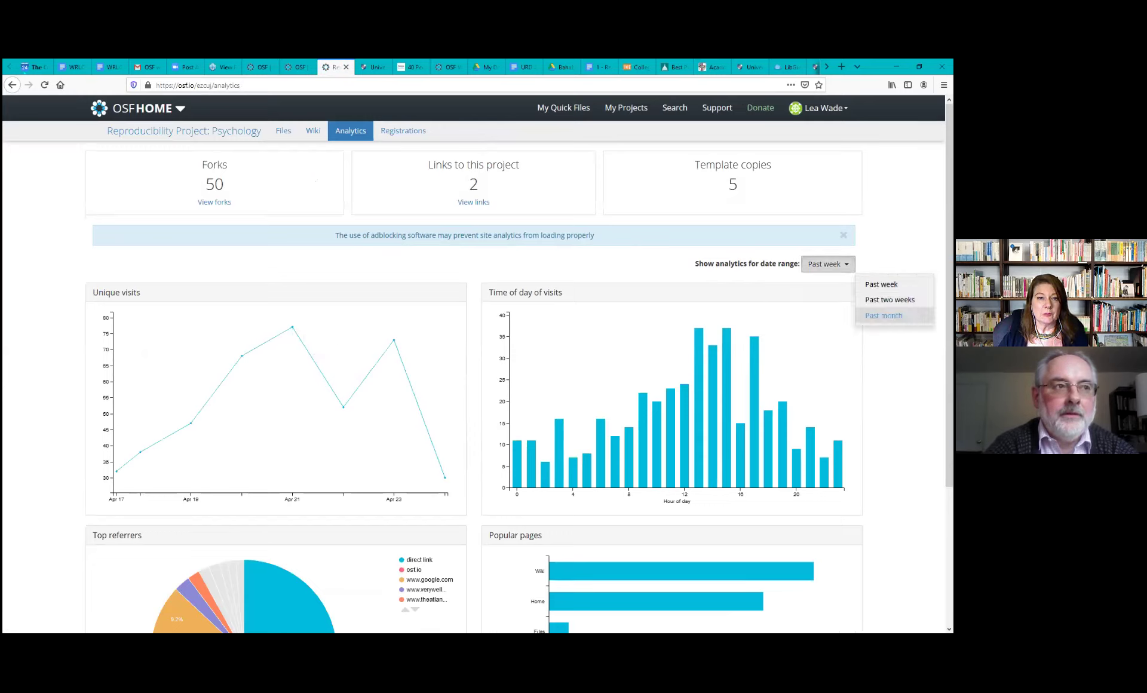
click(884, 316)
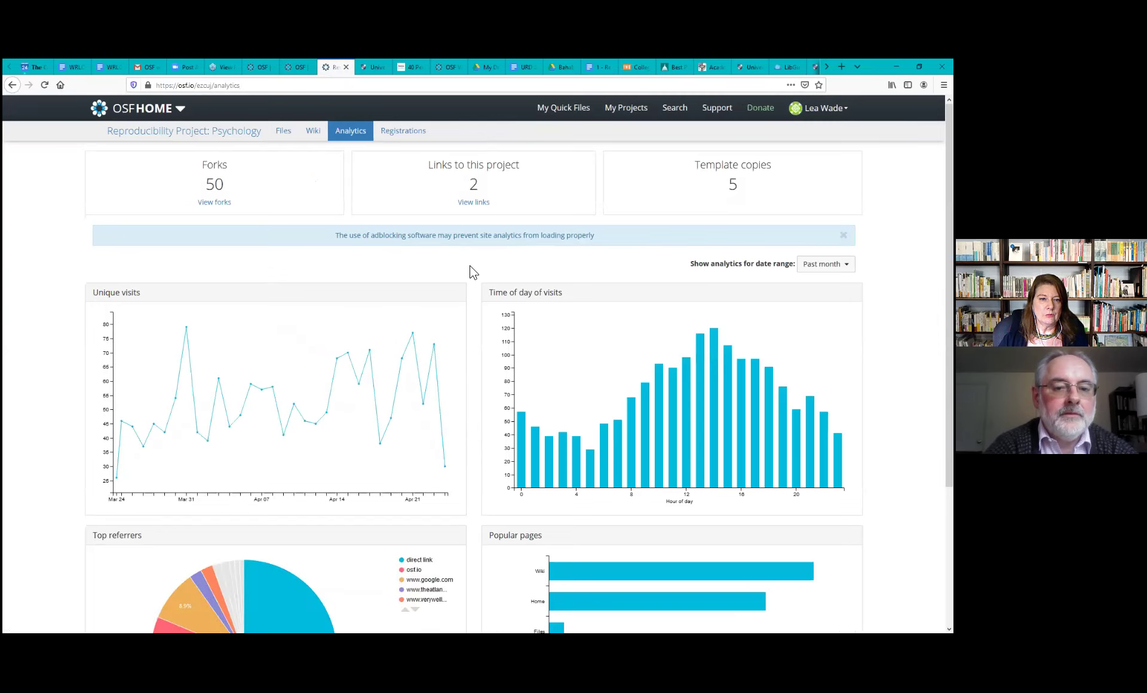
mouse_move(188, 332)
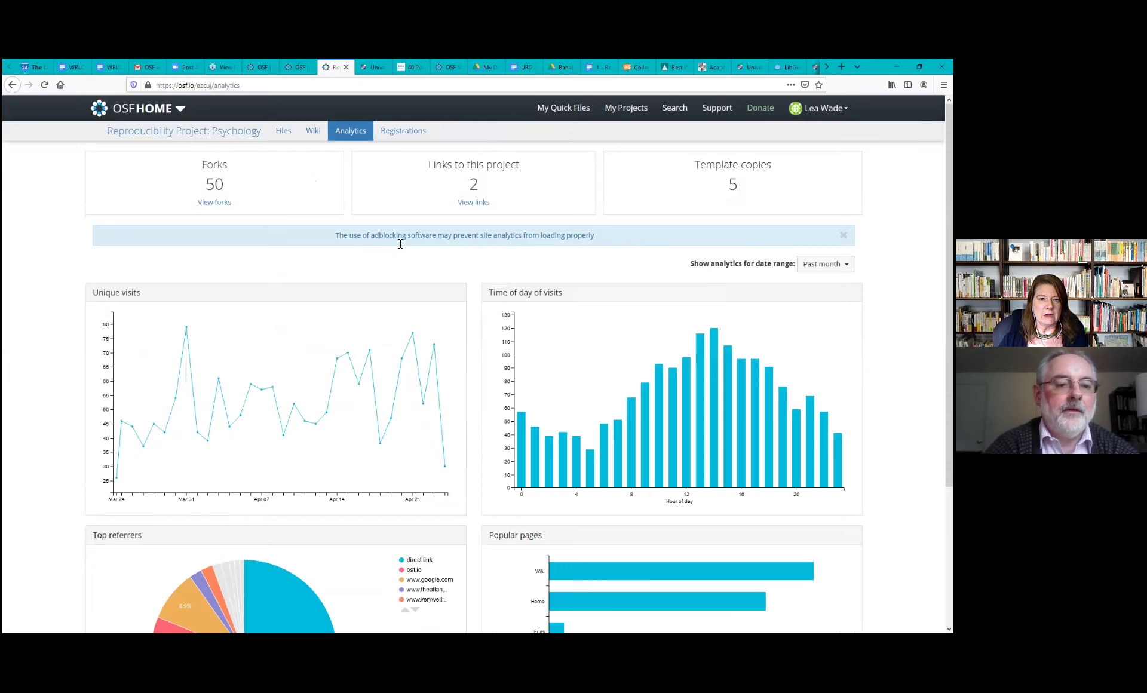
mouse_move(687, 367)
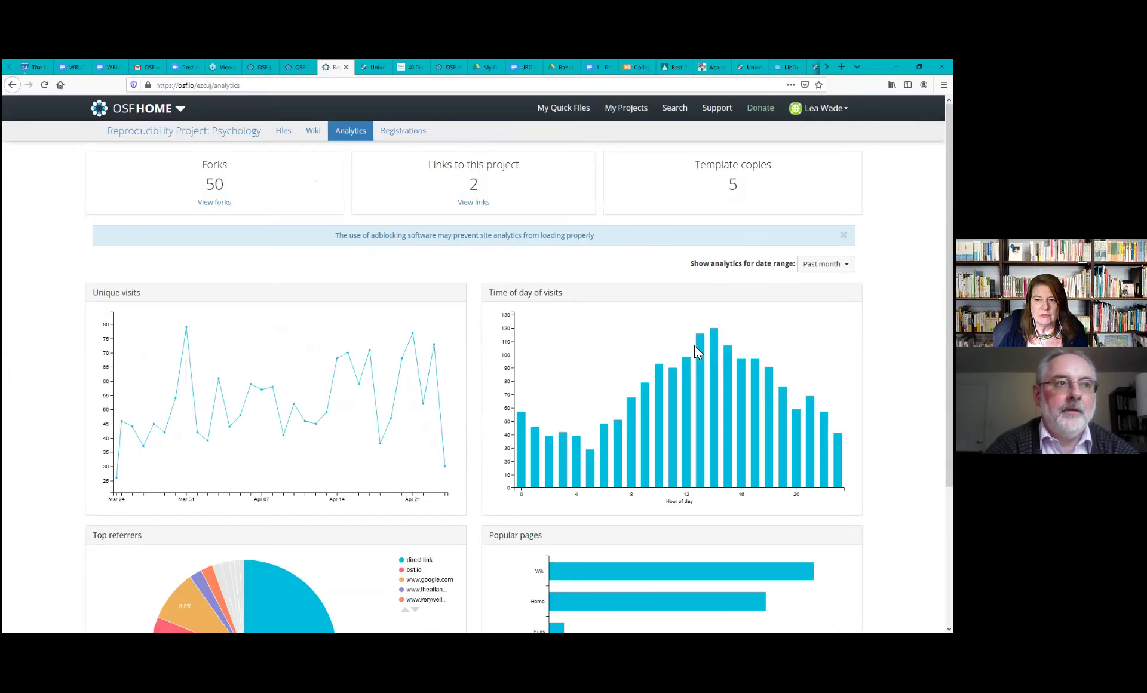
mouse_move(715, 345)
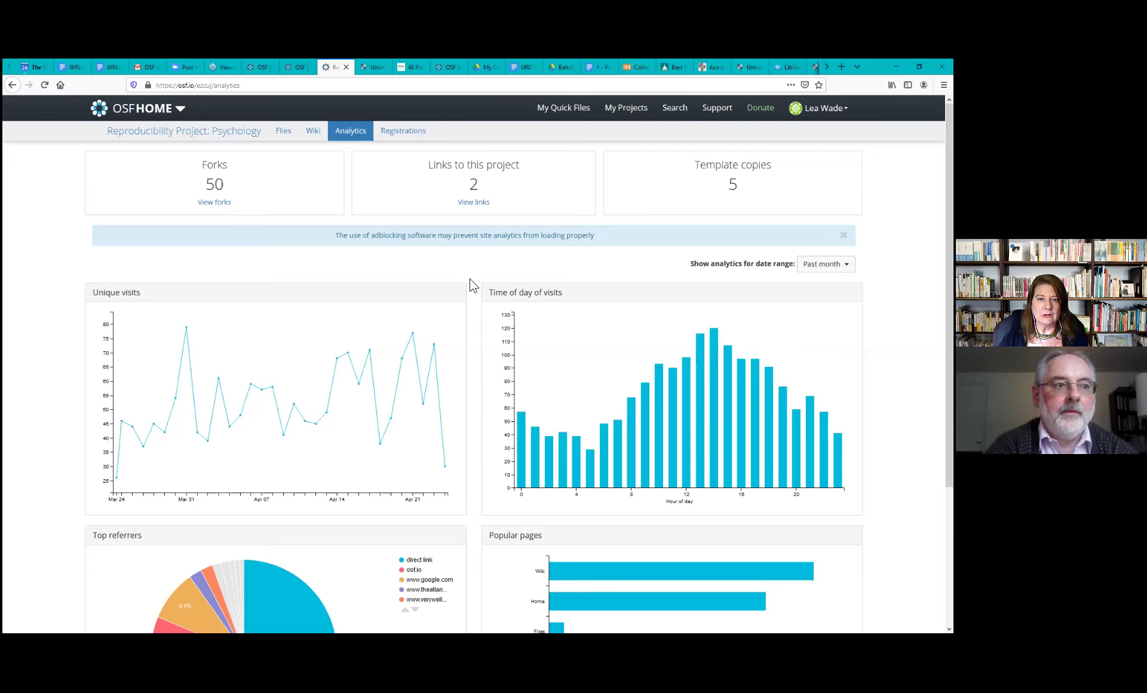
Scroll down to review the top referrers and most-visited pages charts, then back up
scroll(472, 285, down, 3)
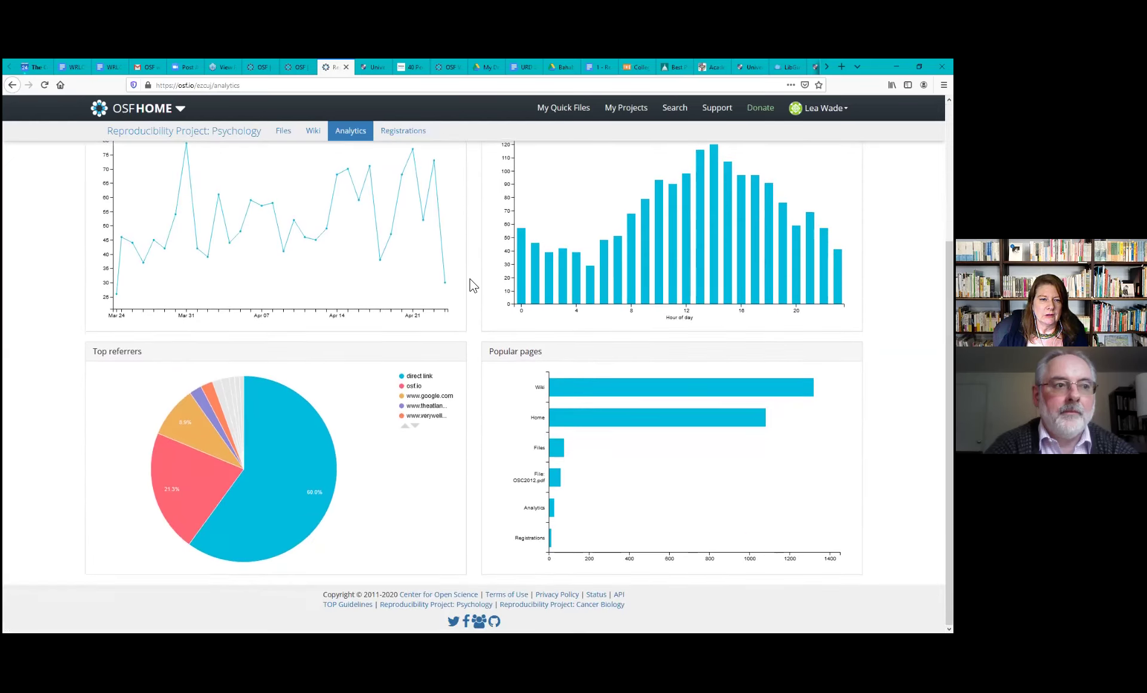
mouse_move(299, 445)
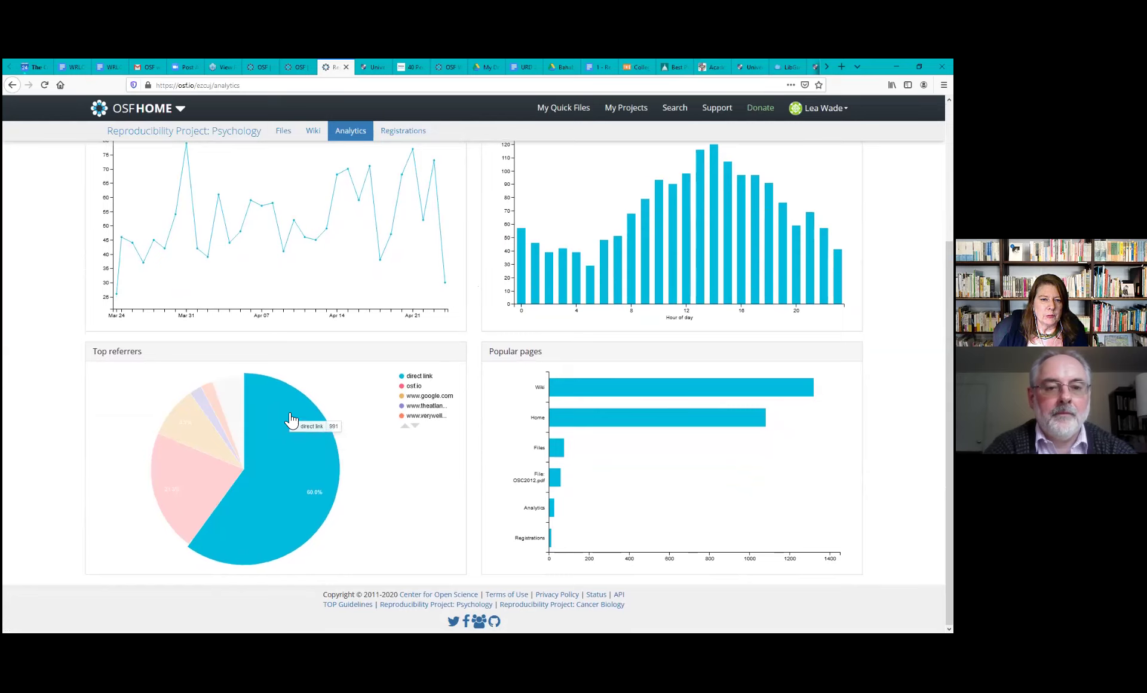
mouse_move(206, 437)
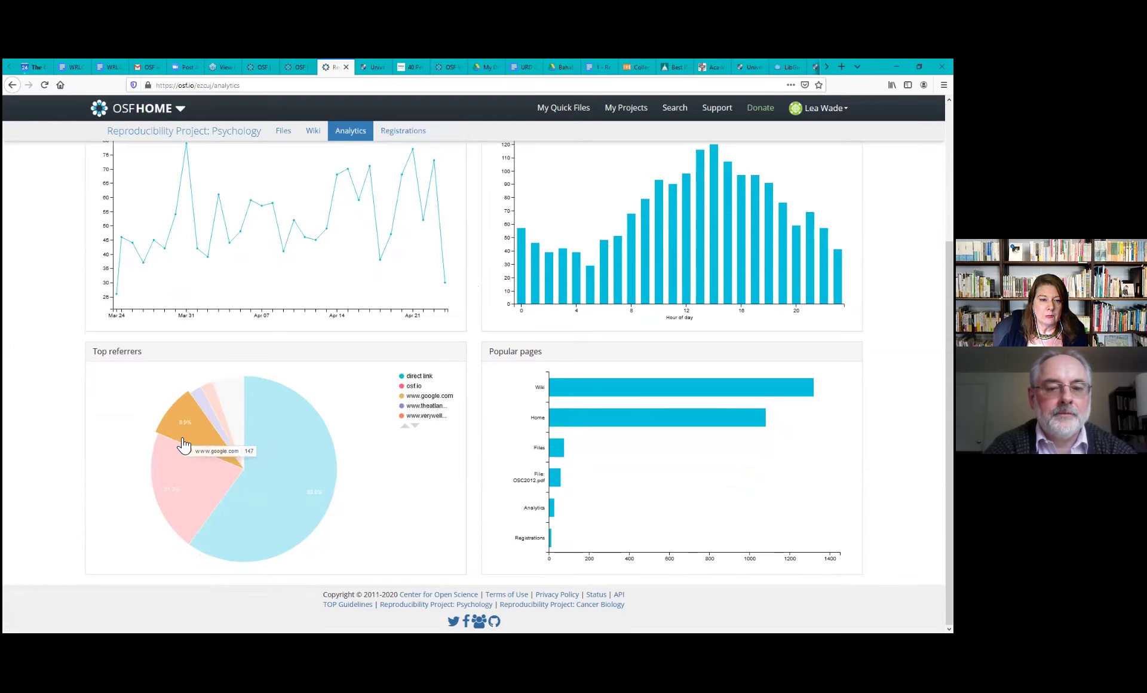
mouse_move(172, 478)
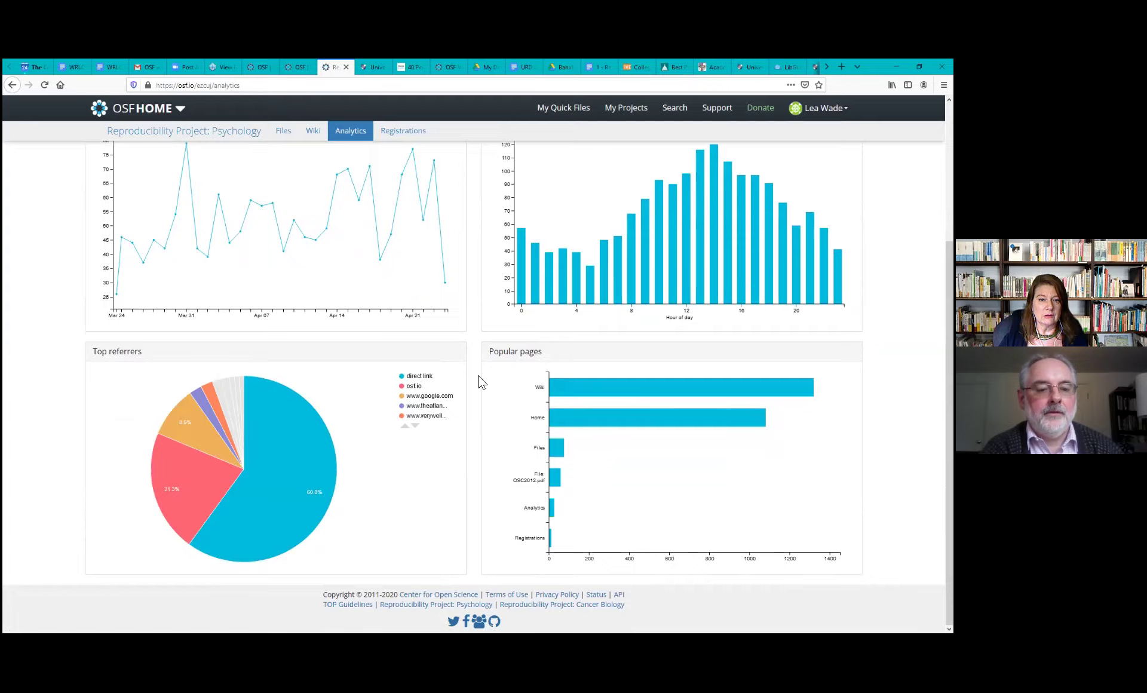
scroll(482, 383, up, 3)
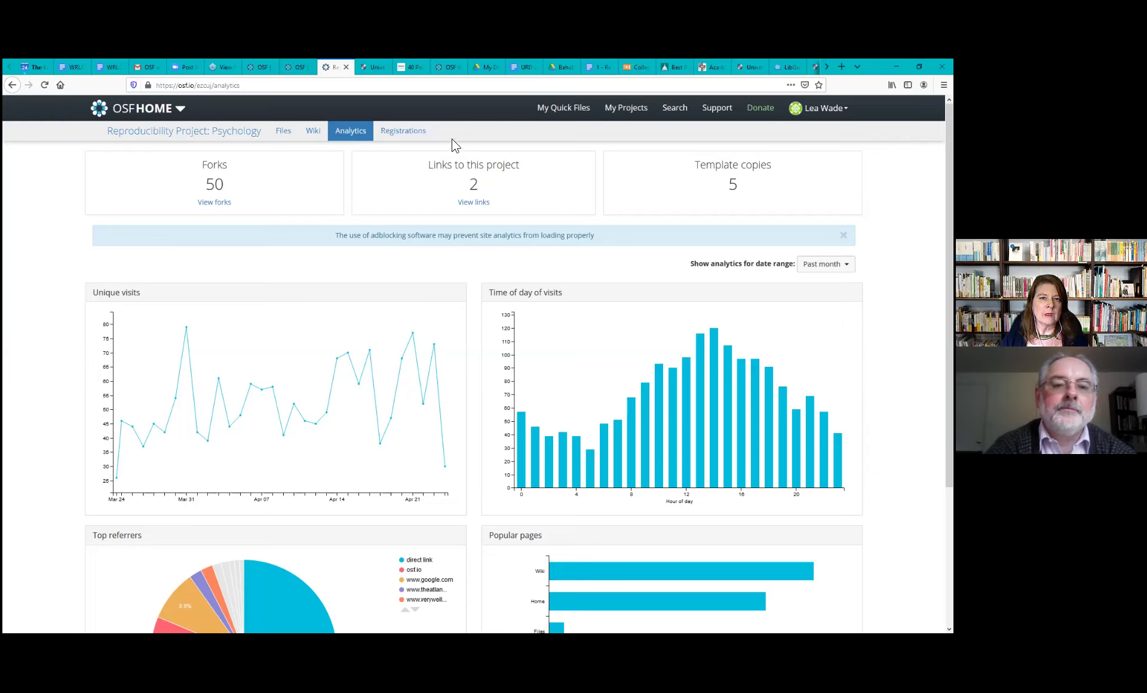
View Registrations for Reproducibility Project: Psychology and the online education project, then reopen its overview
click(417, 138)
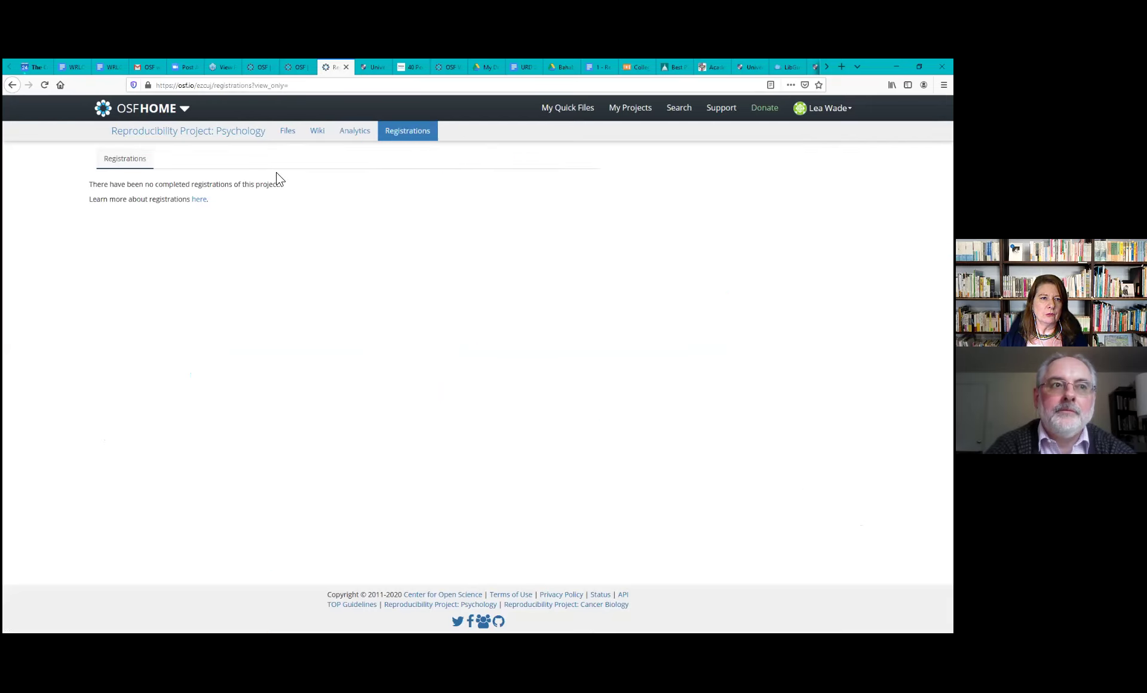
click(258, 69)
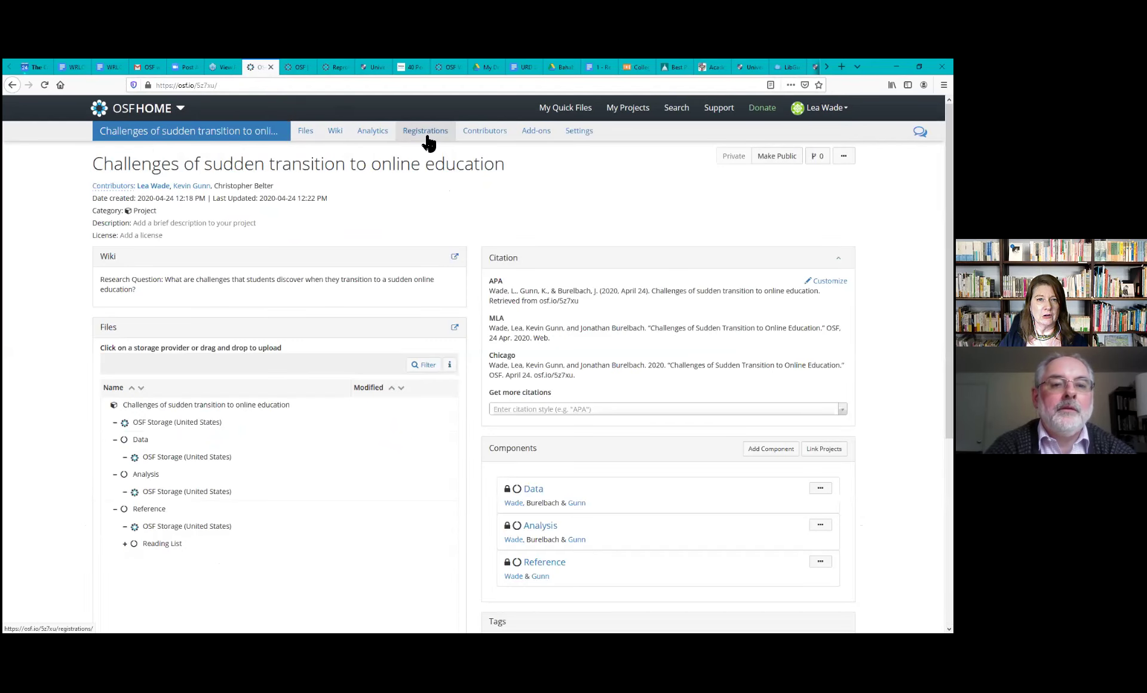
click(427, 137)
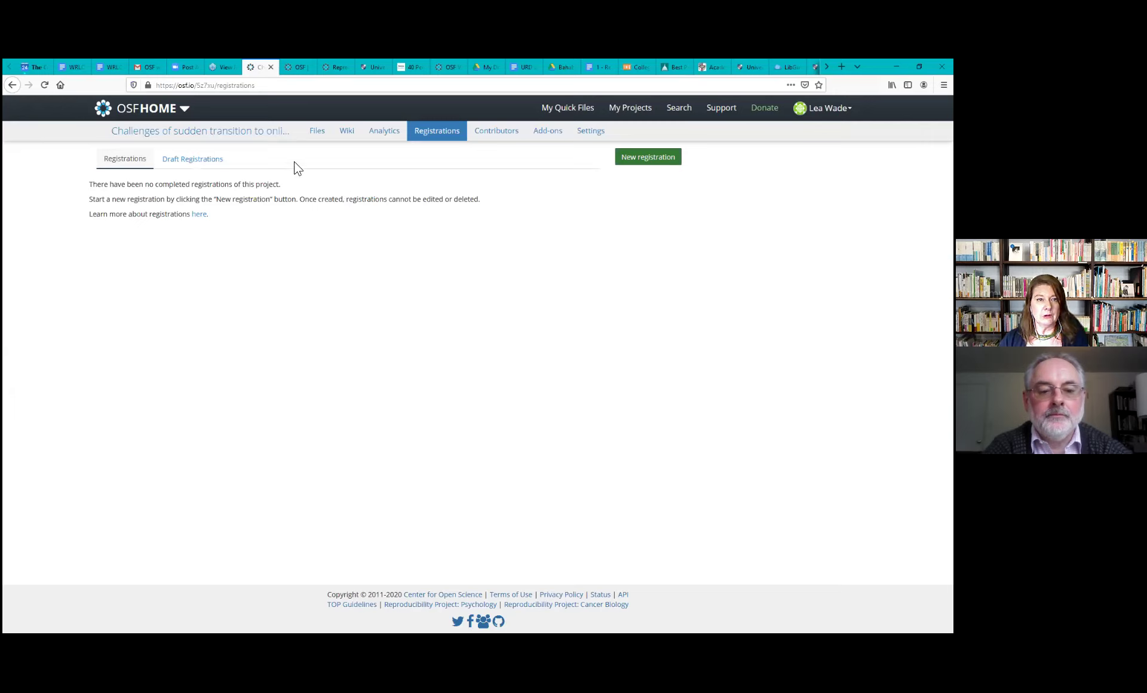
click(238, 137)
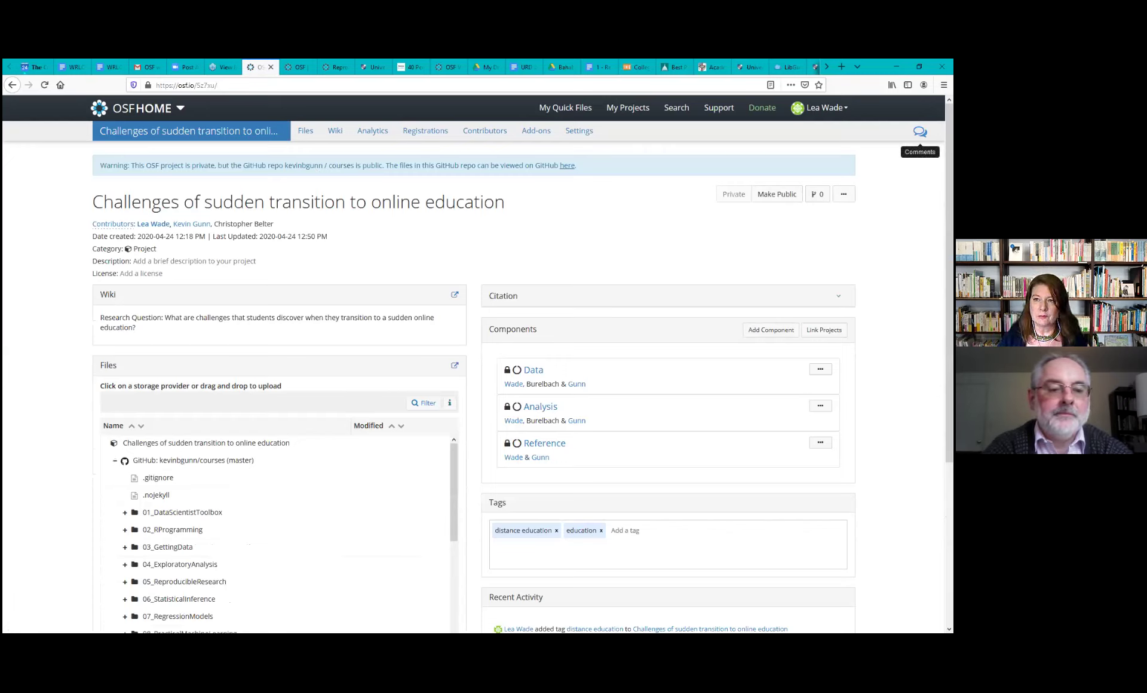
click(920, 131)
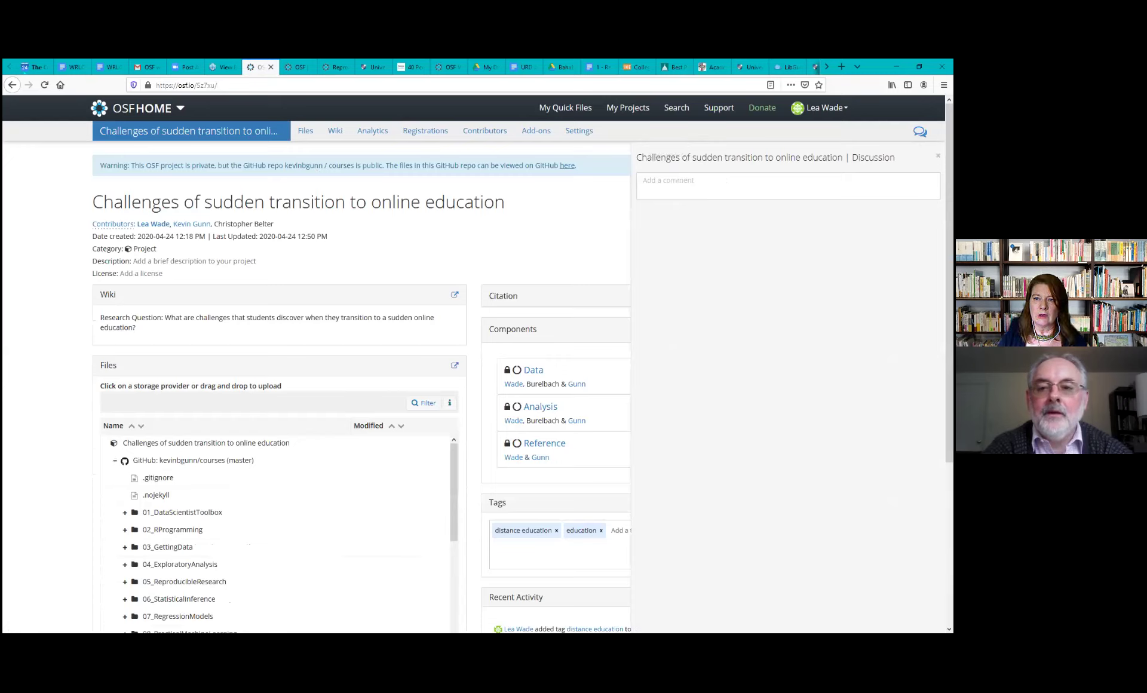
click(787, 186)
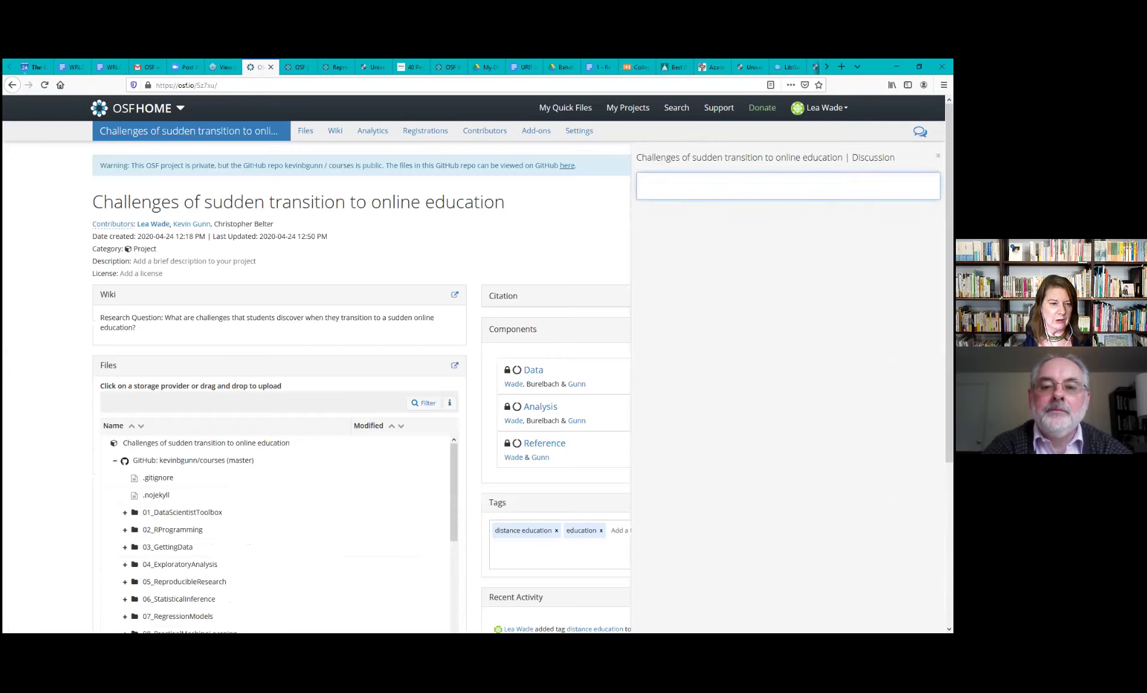
text(@)
key(Return)
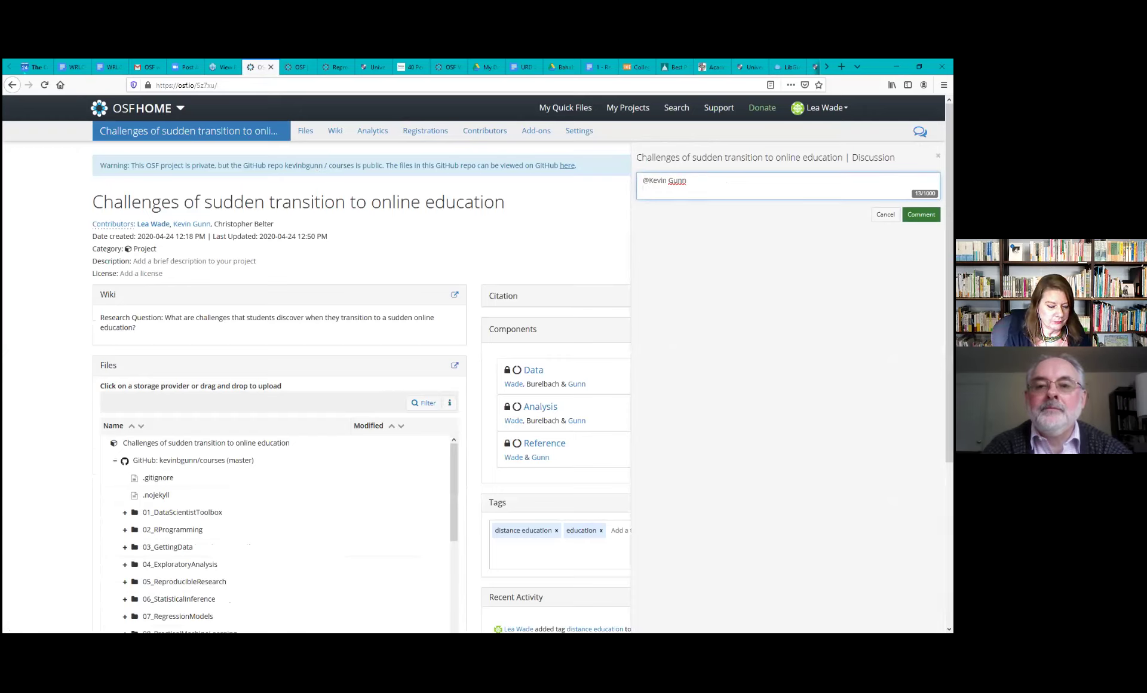
text(Please)
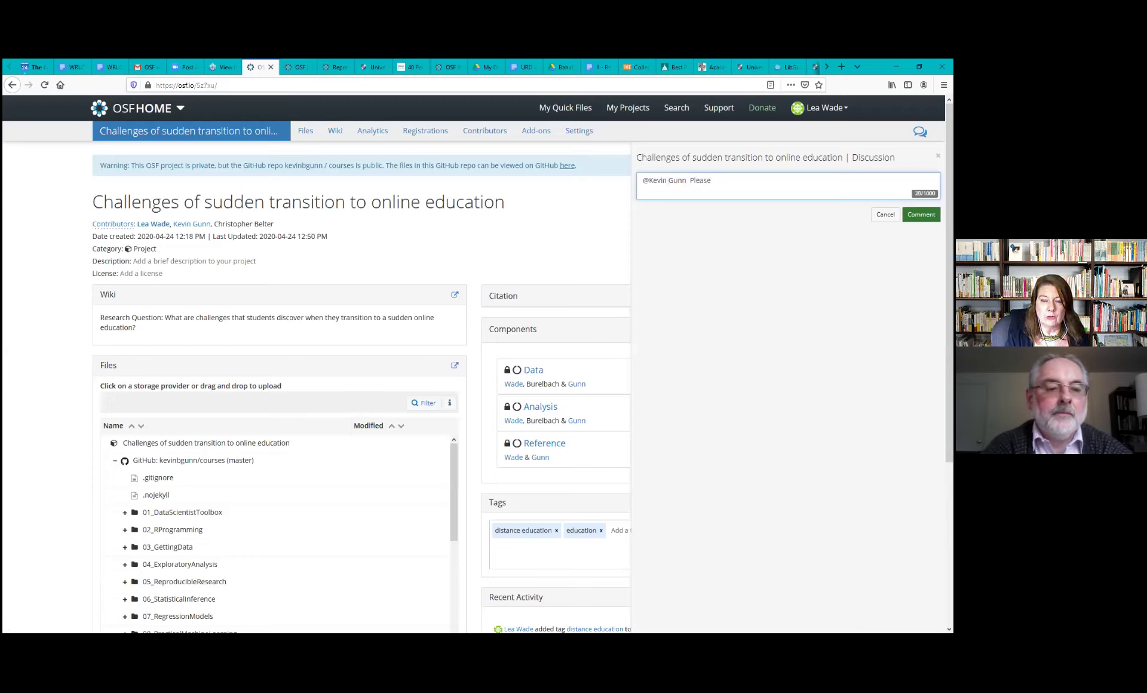
text( enter your data in t)
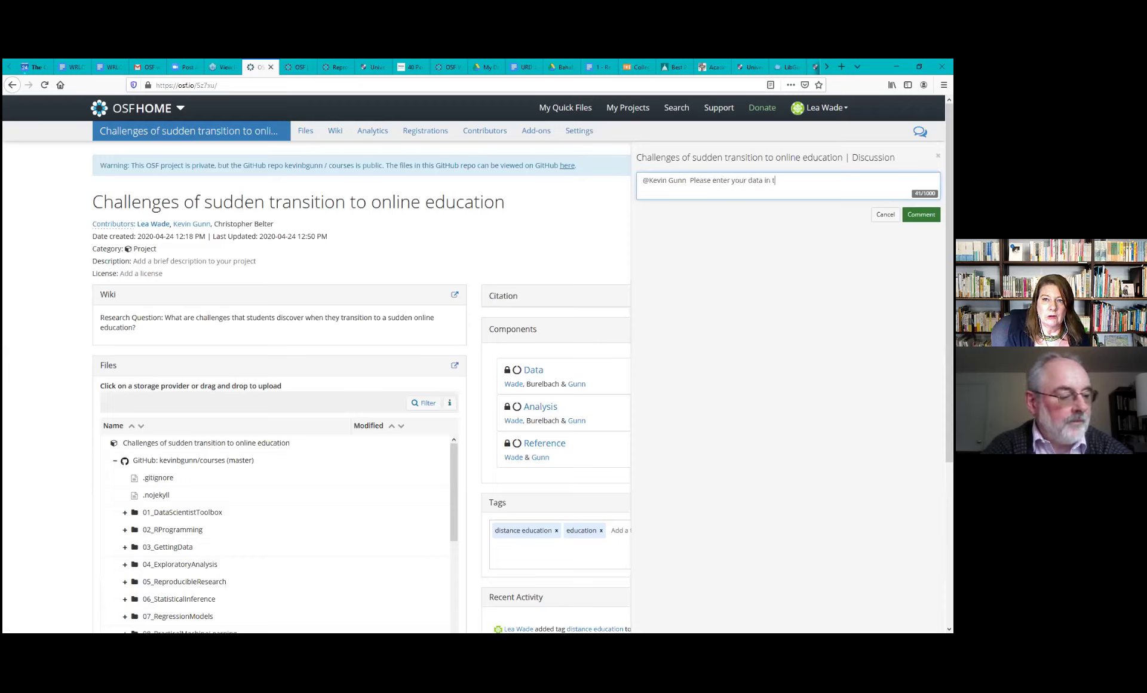
text(he data sec)
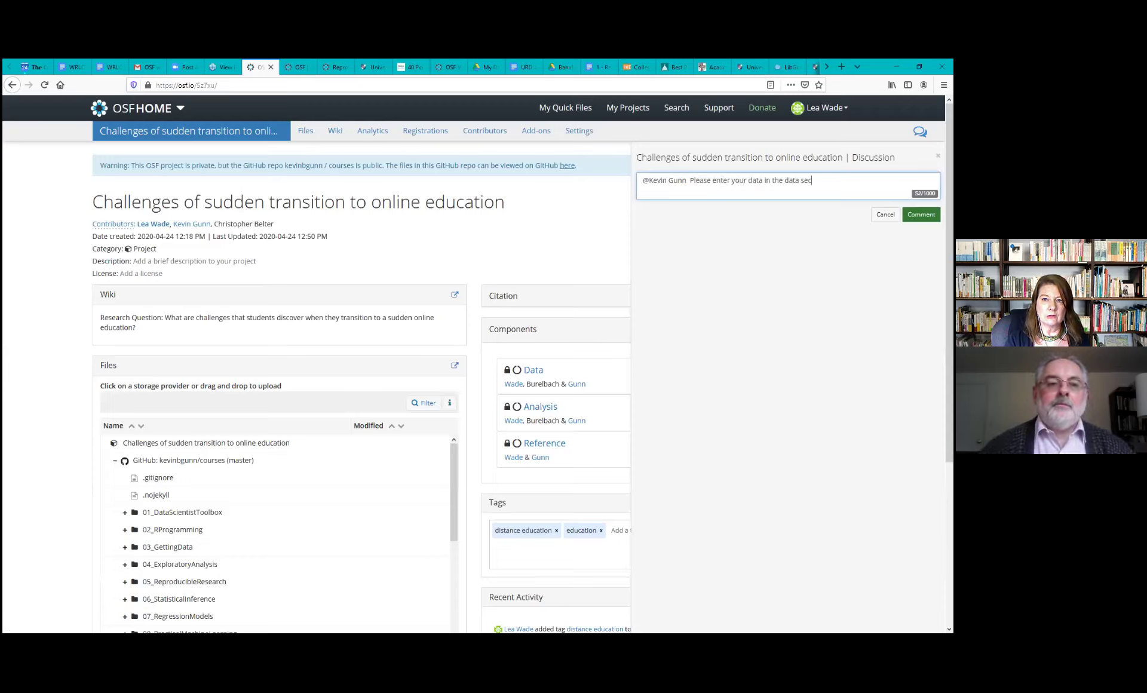
text(tion.)
click(921, 214)
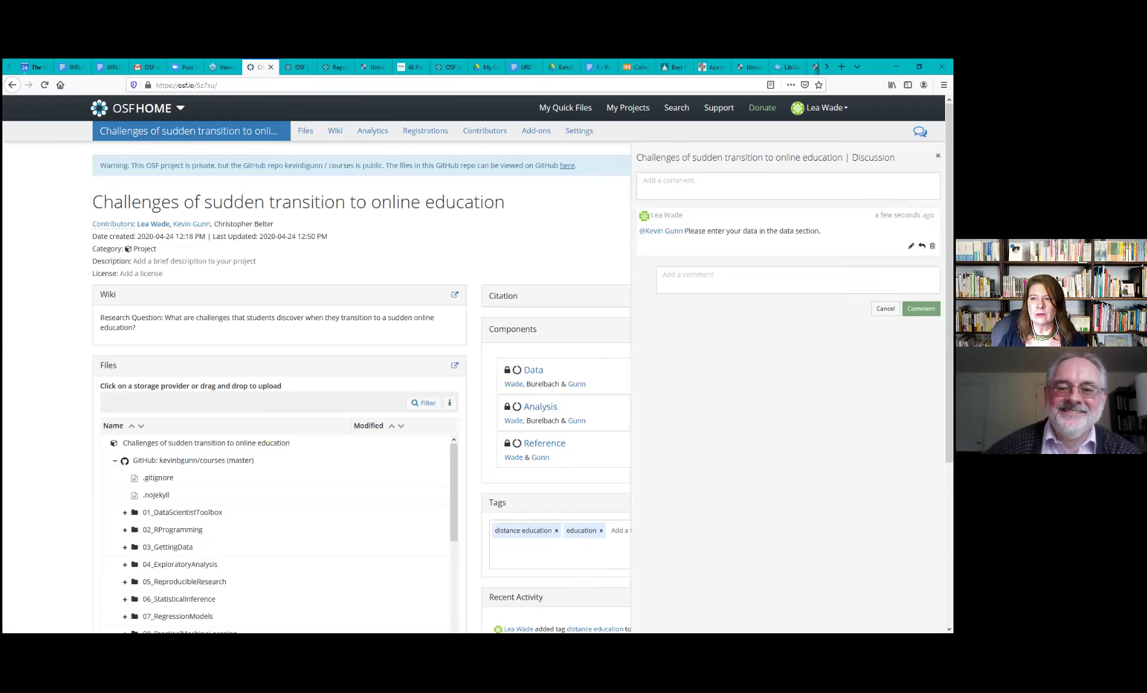
Close the Discussion panel and scroll the overview down to Recent Activity and back
click(937, 156)
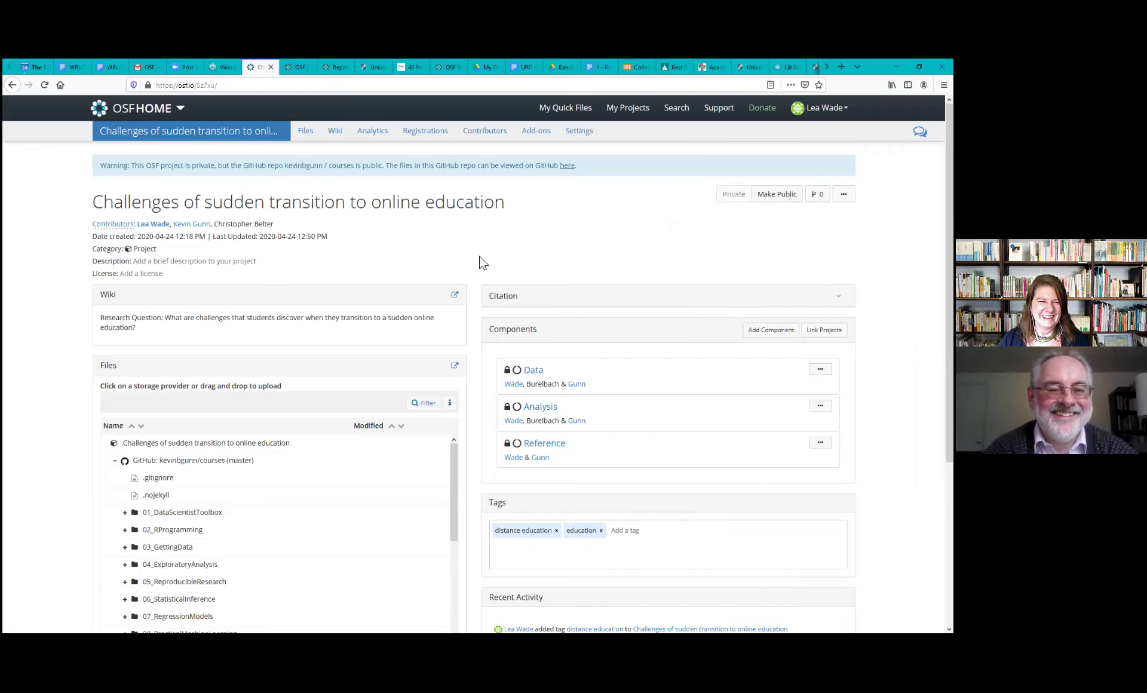
scroll(483, 263, down, 2)
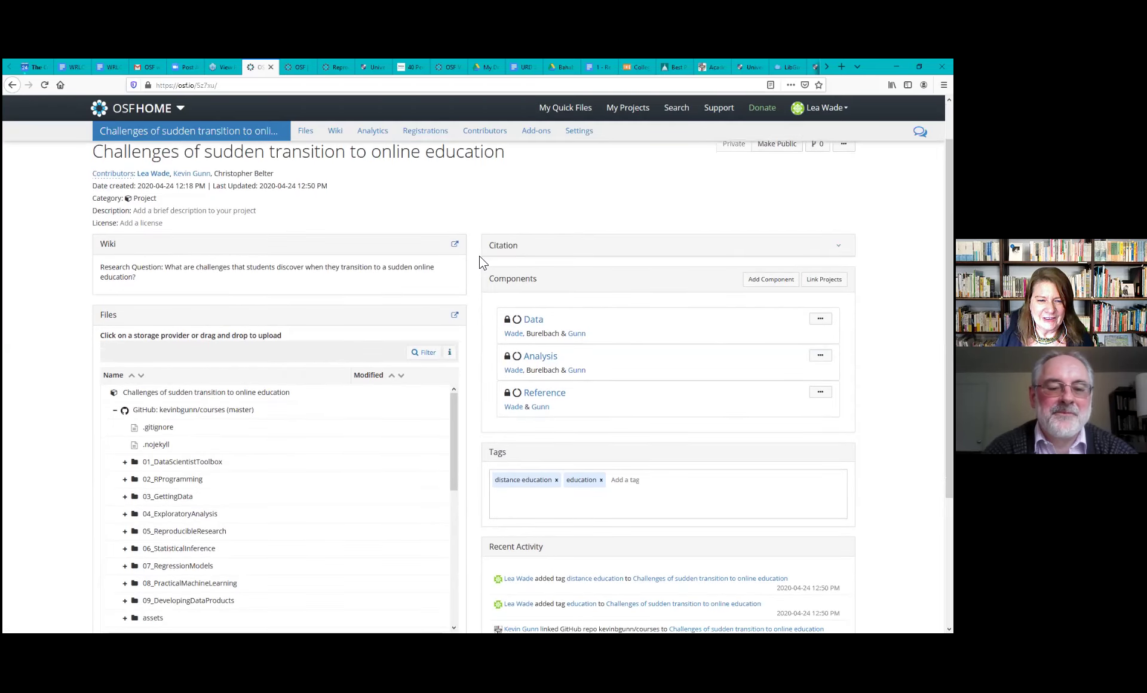
scroll(483, 263, down, 1)
scroll(483, 262, down, 1)
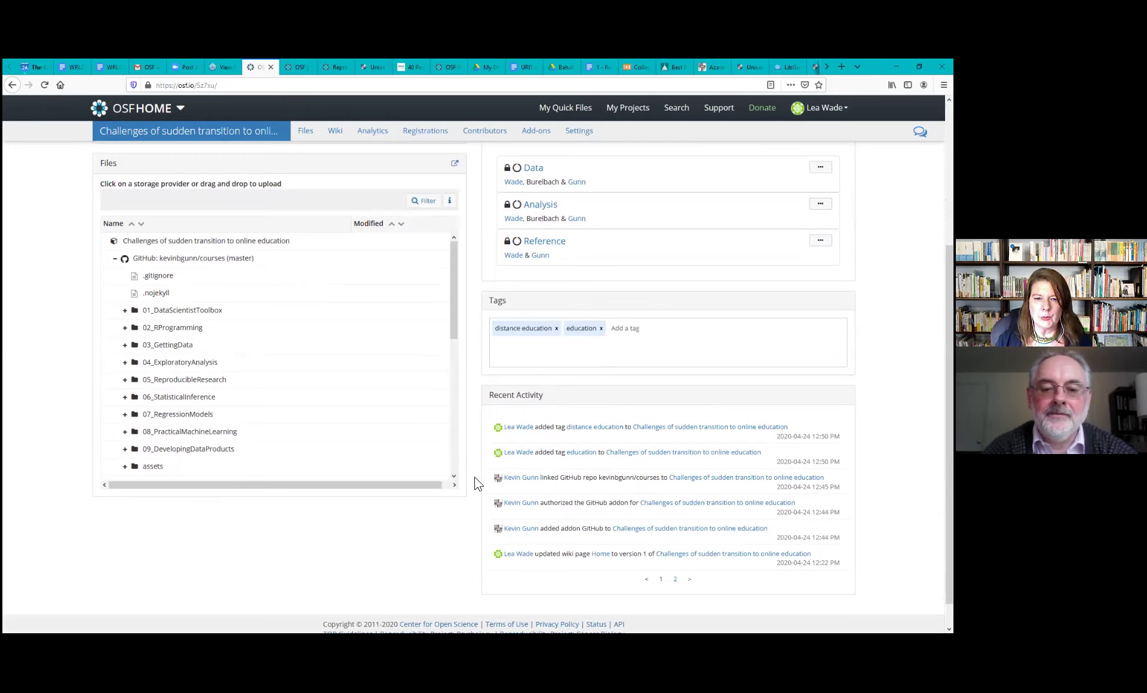
scroll(478, 484, up, 4)
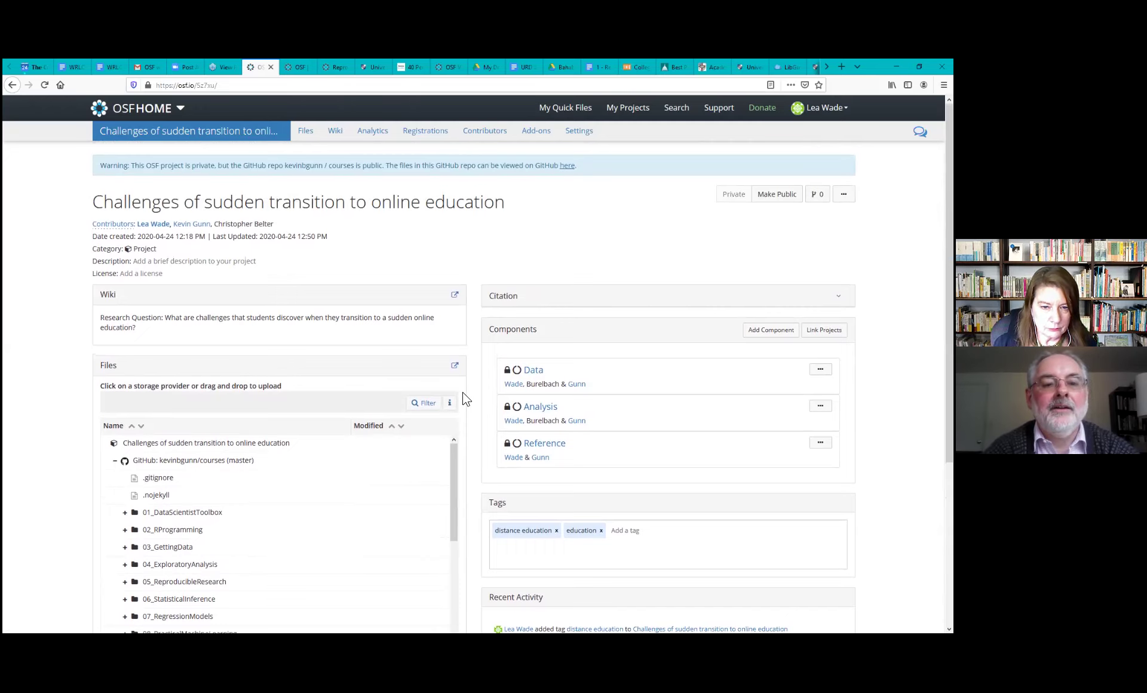
scroll(471, 401, down, 1)
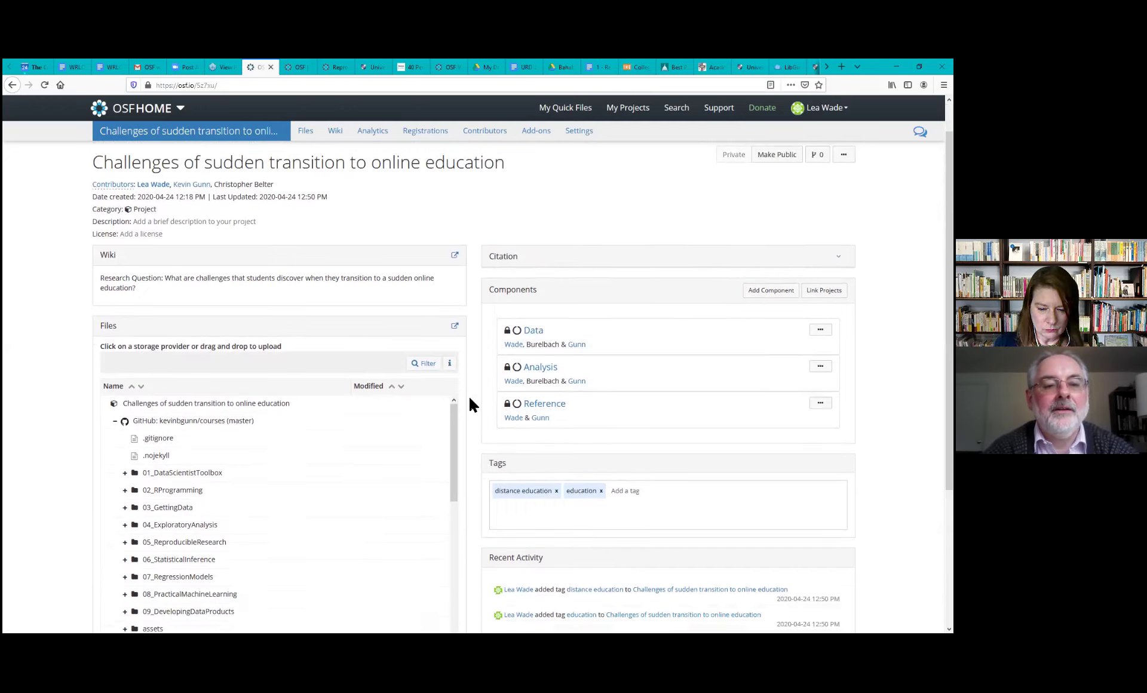
scroll(470, 402, up, 1)
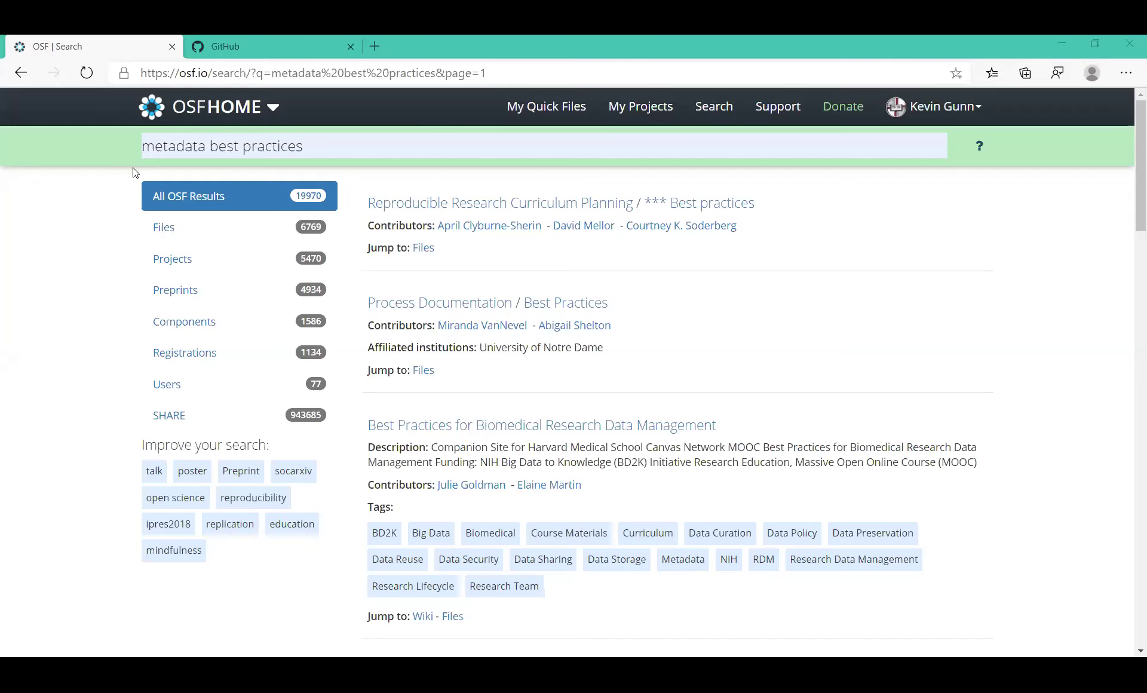
Open My Projects from the OSF top navigation bar
click(636, 109)
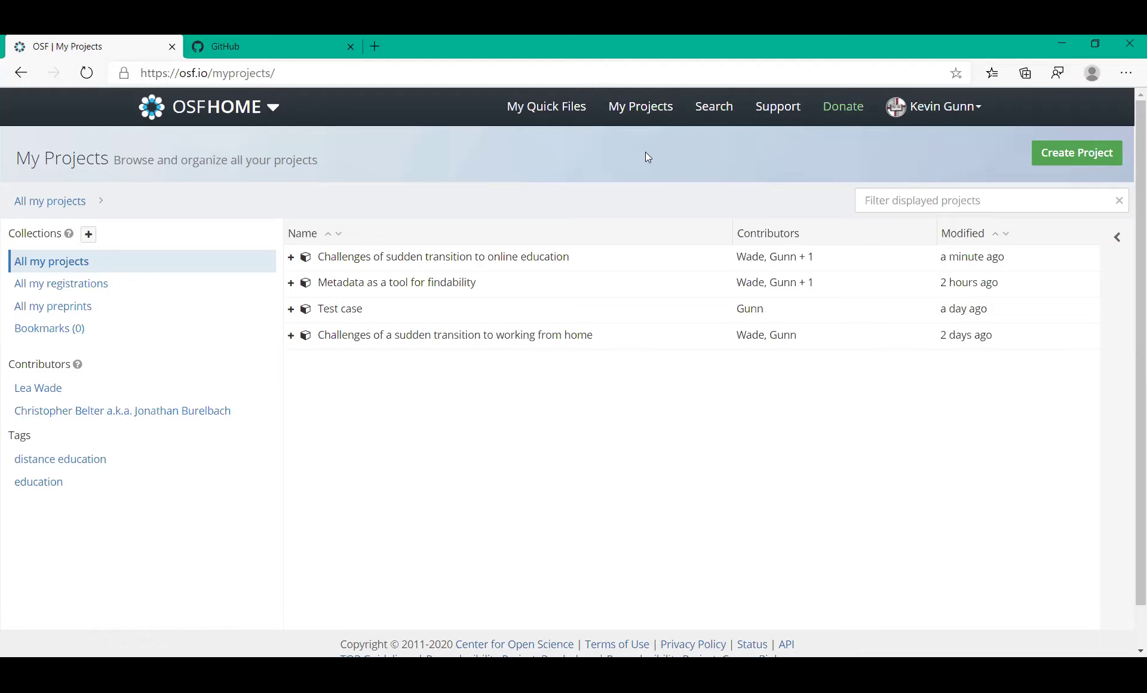
Go from Support to OSF Guides, then Best Practices > How to Make a Data Dictionary
click(783, 111)
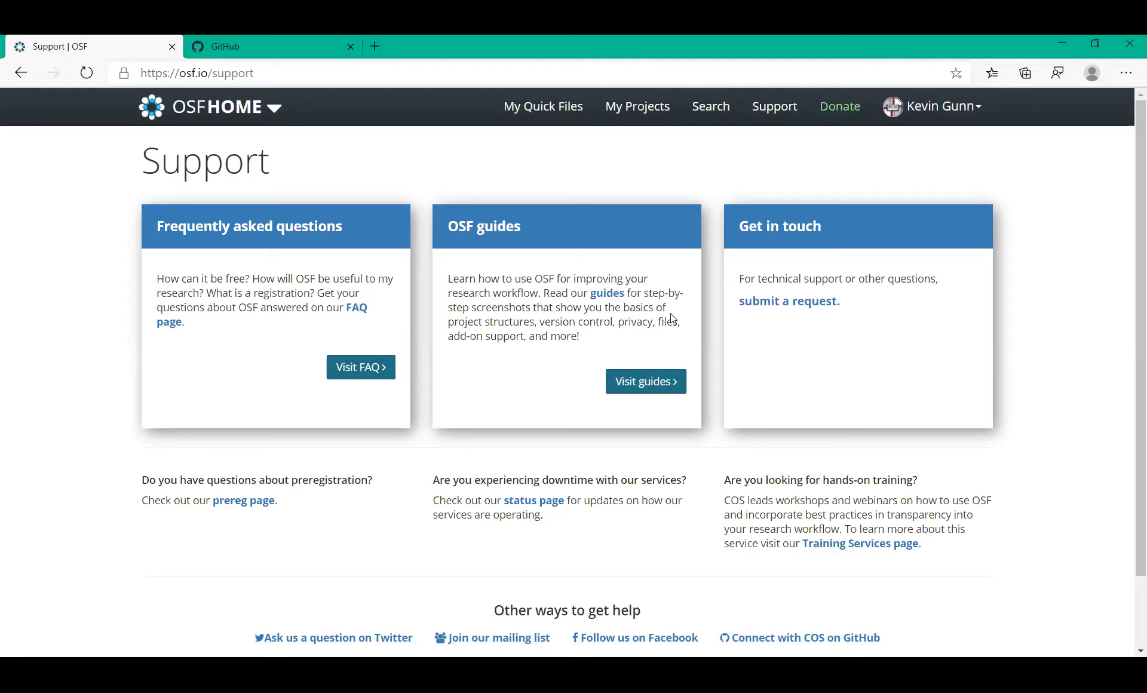
click(642, 388)
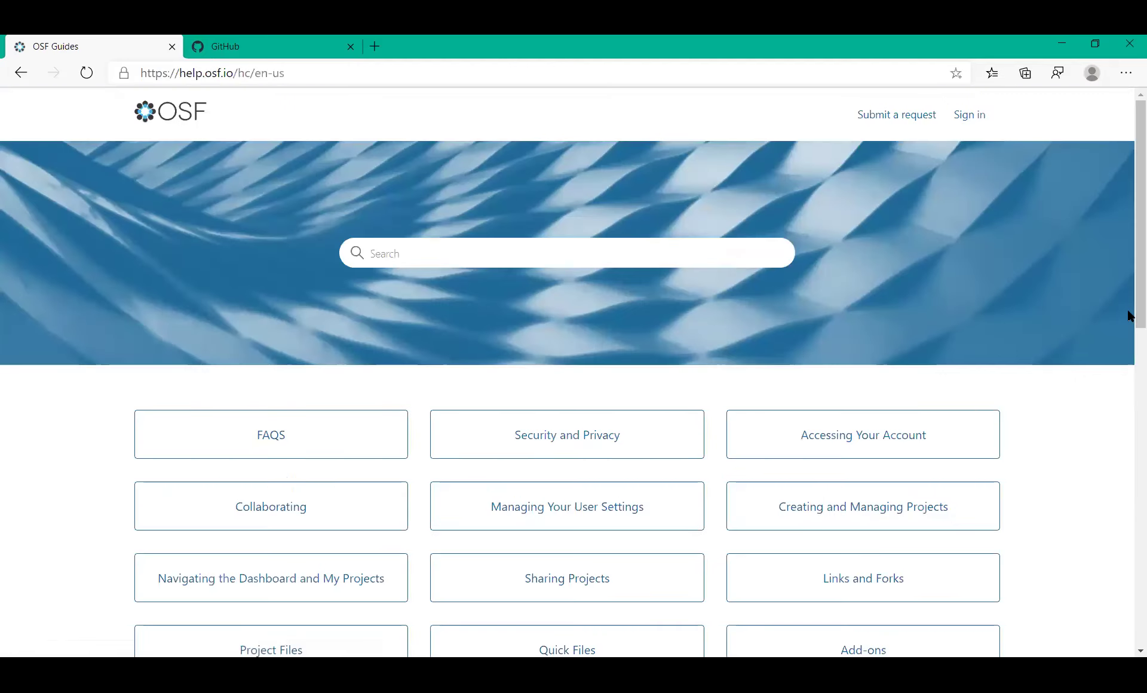
drag(1131, 331, 1129, 421)
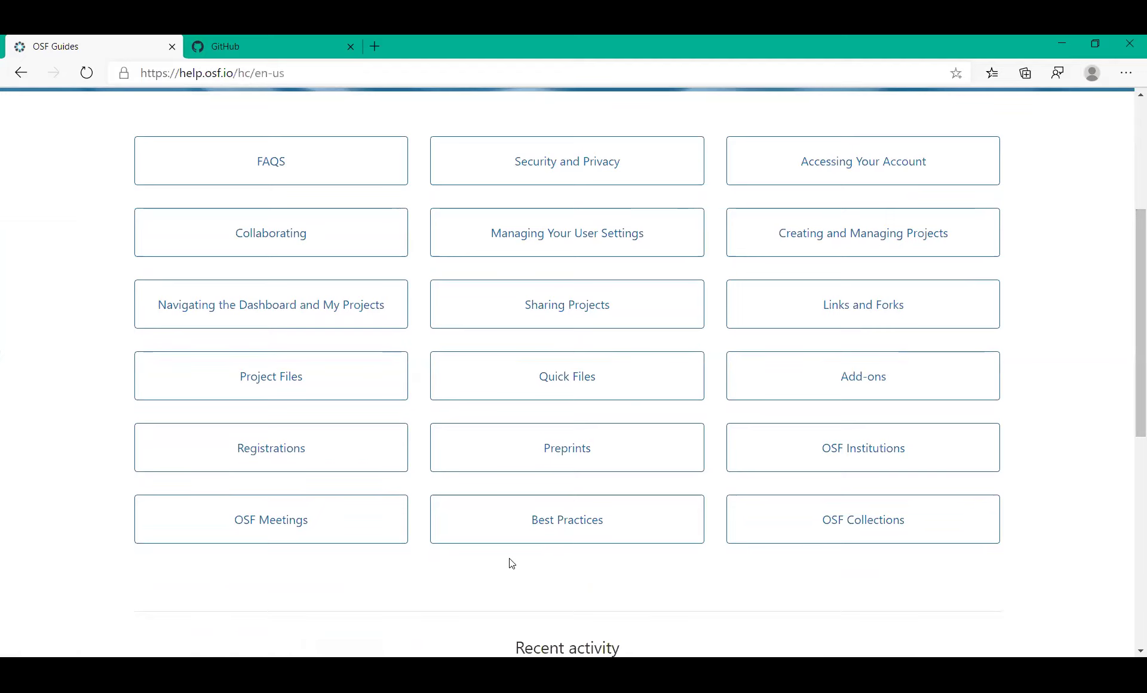
click(575, 522)
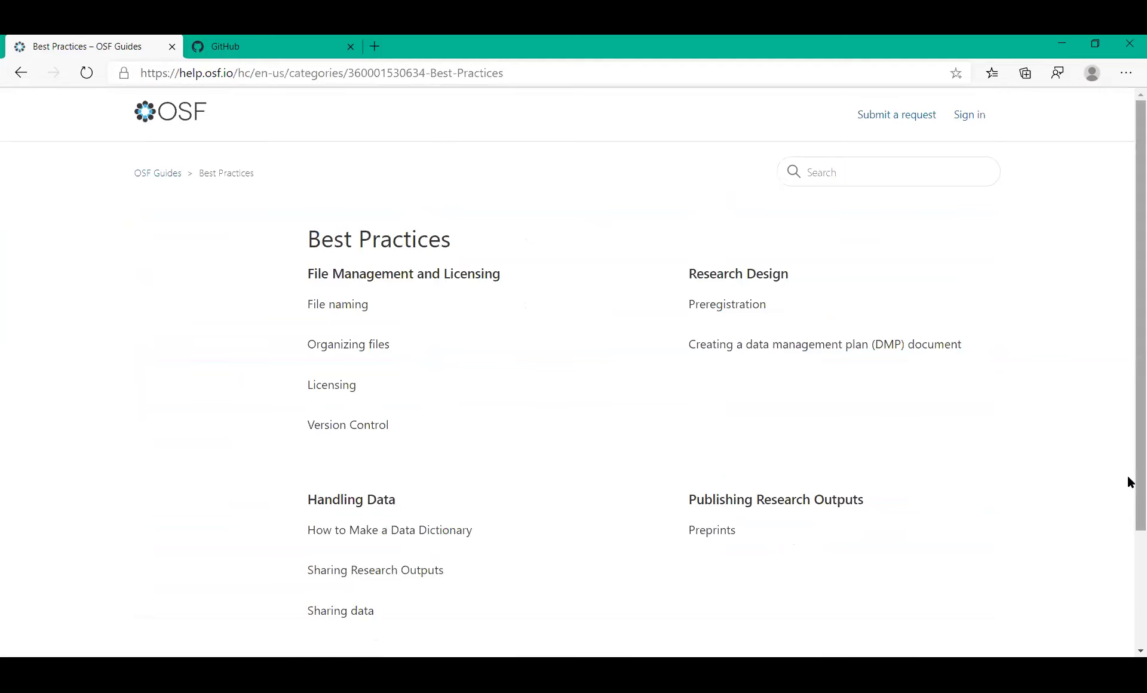
drag(1129, 482, 1129, 555)
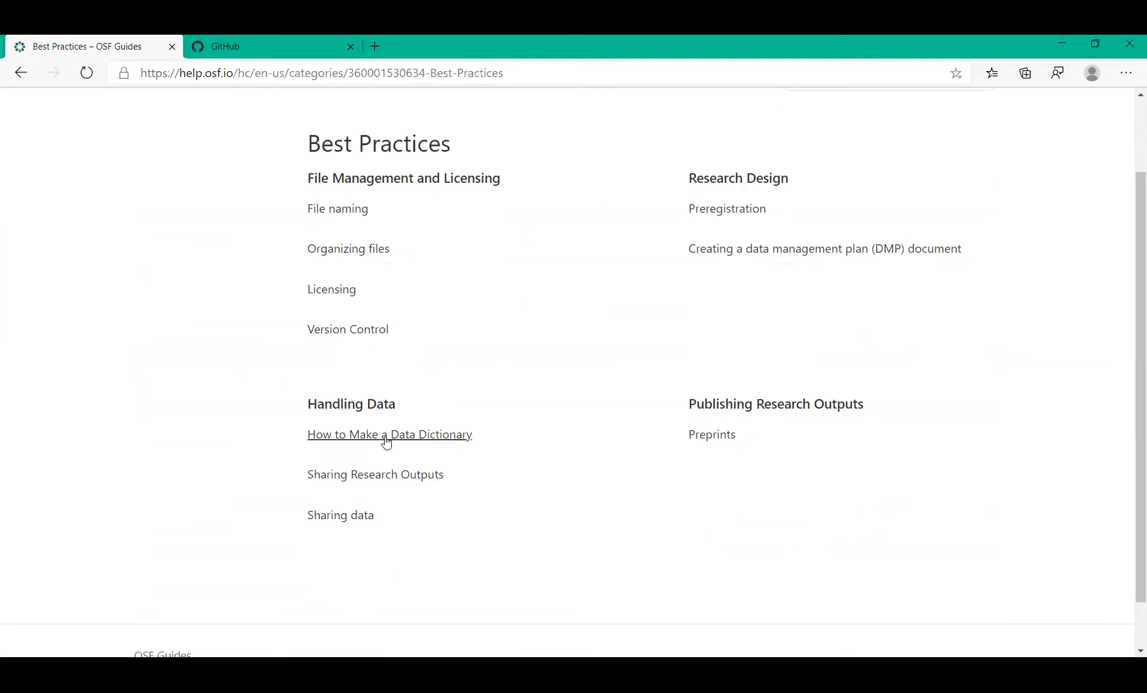
click(405, 442)
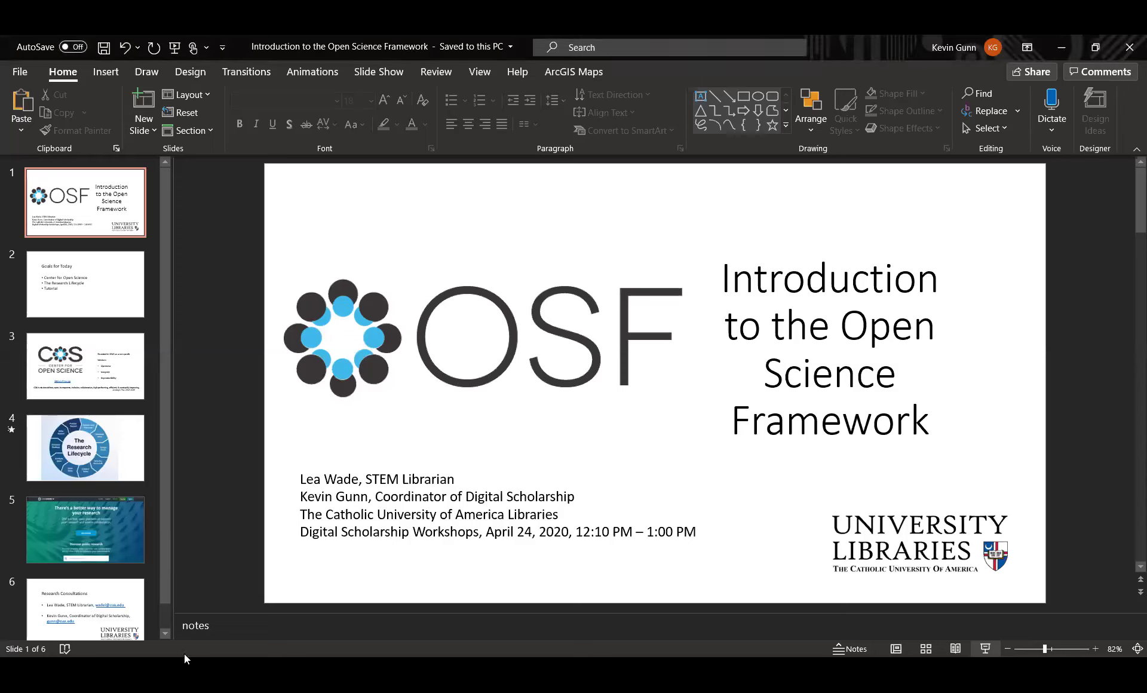
Jump to slide 6, the Research Consultations contact slide
click(119, 615)
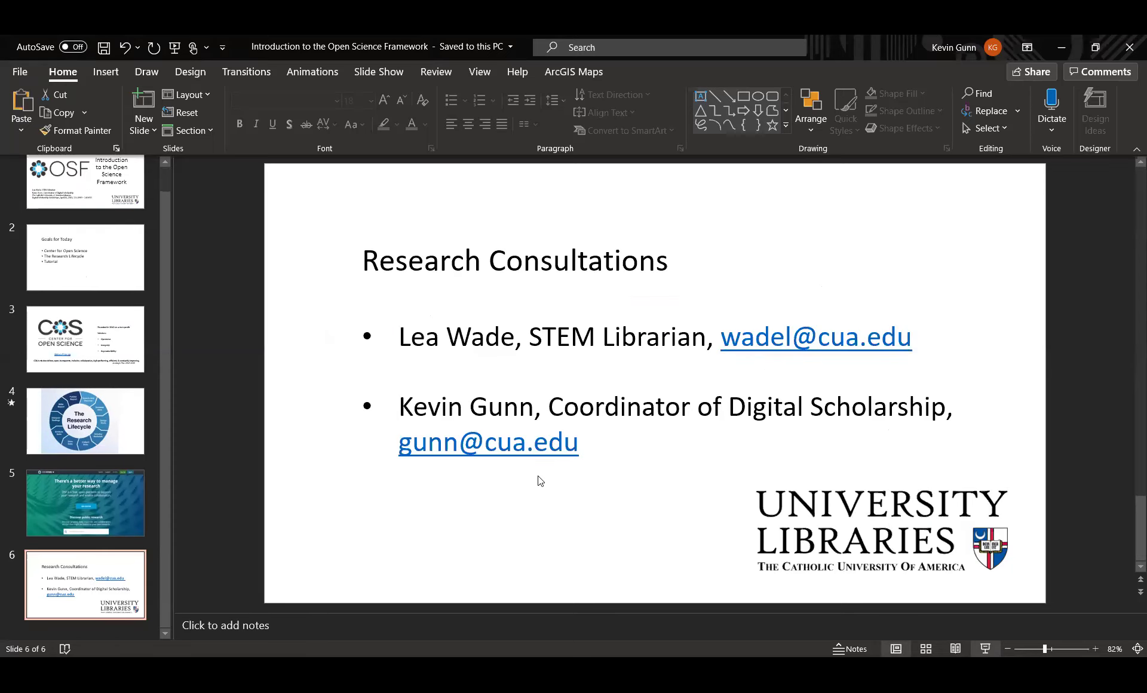